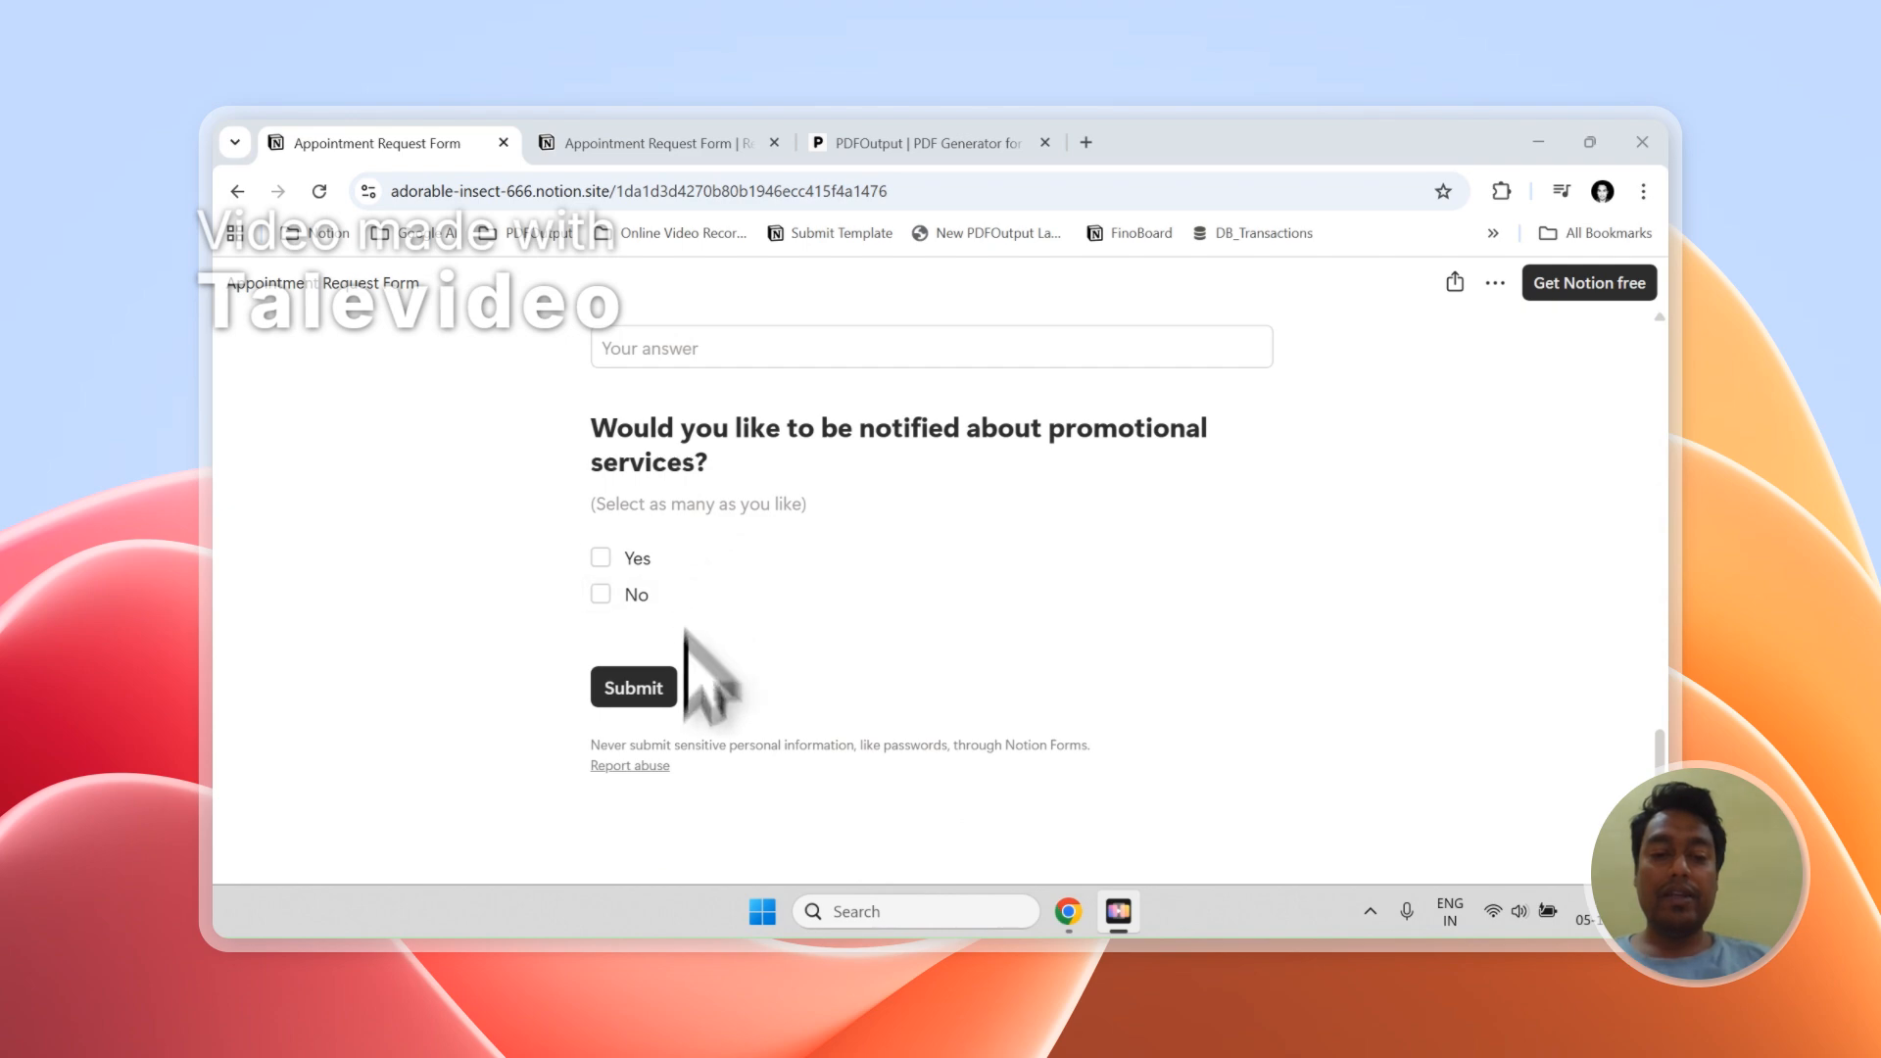
Step: Open the Appointment Request Form responses table and narrow its Question 1 column
left_click(655, 143)
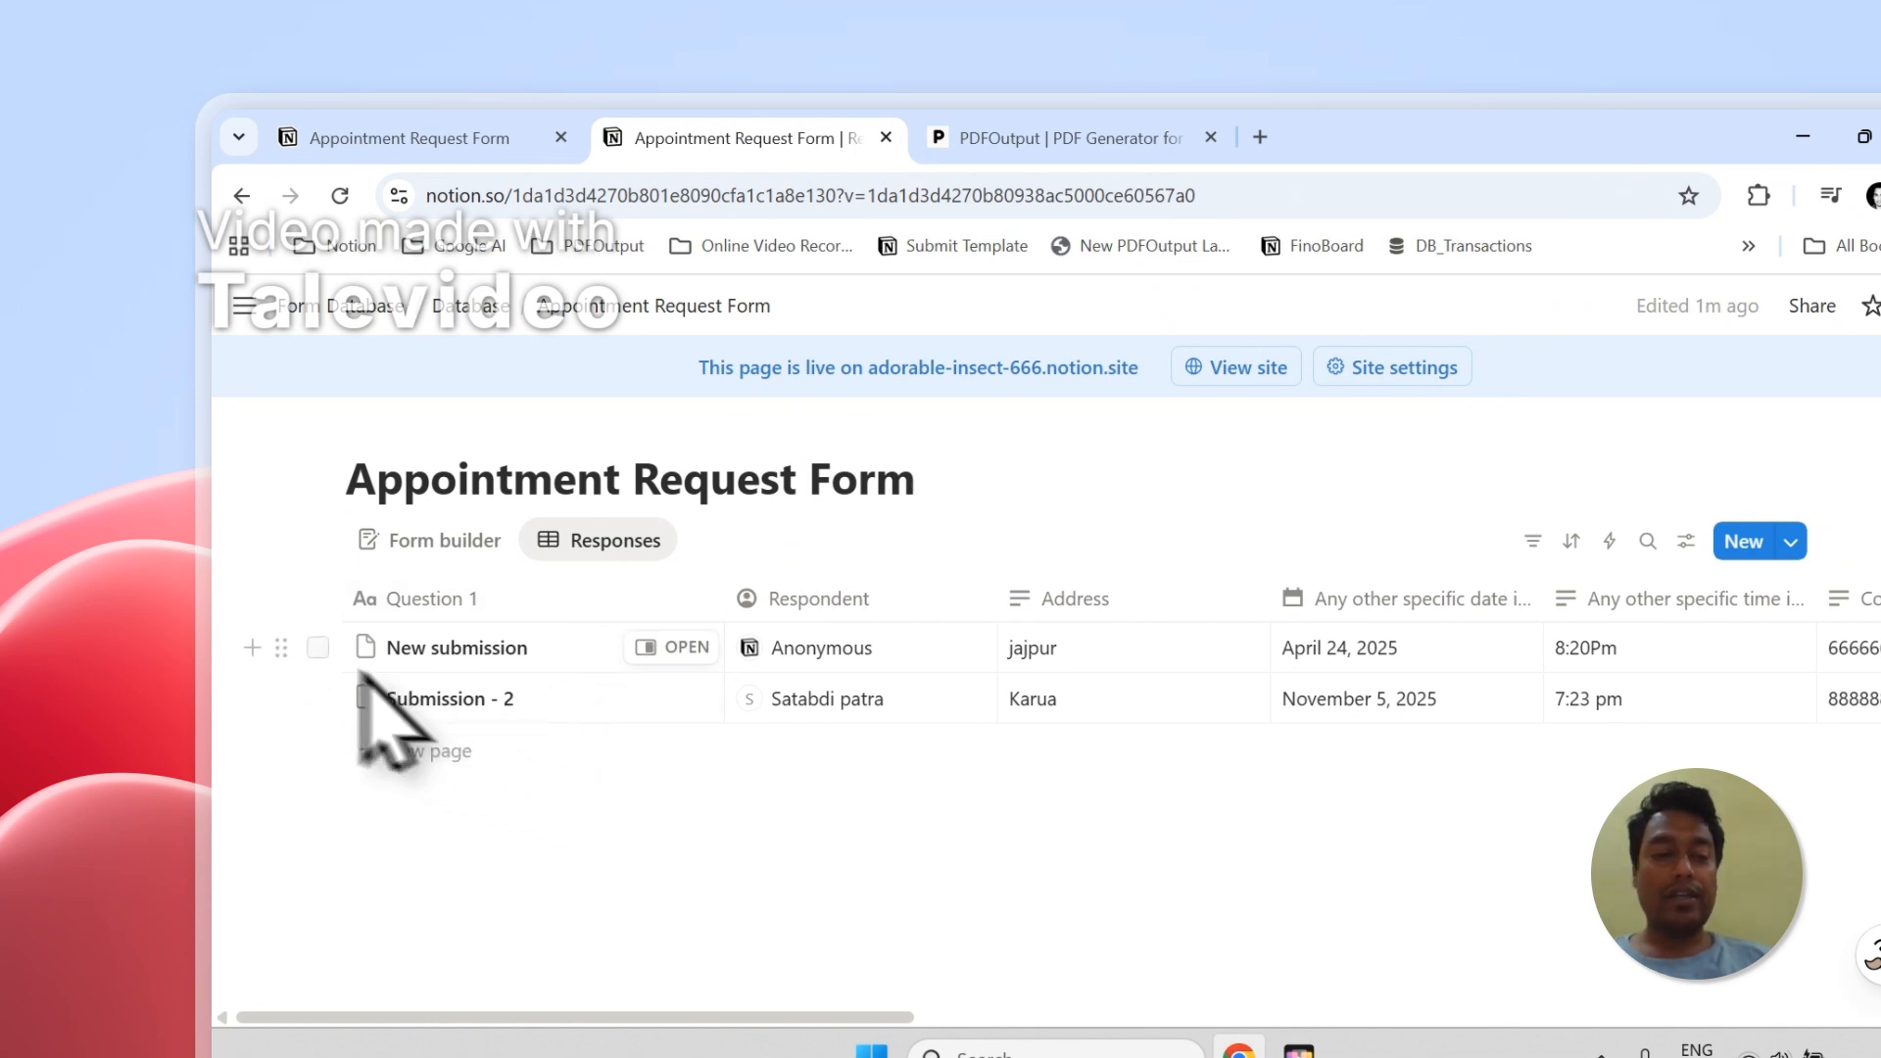
left_click(317, 648)
left_click(317, 698)
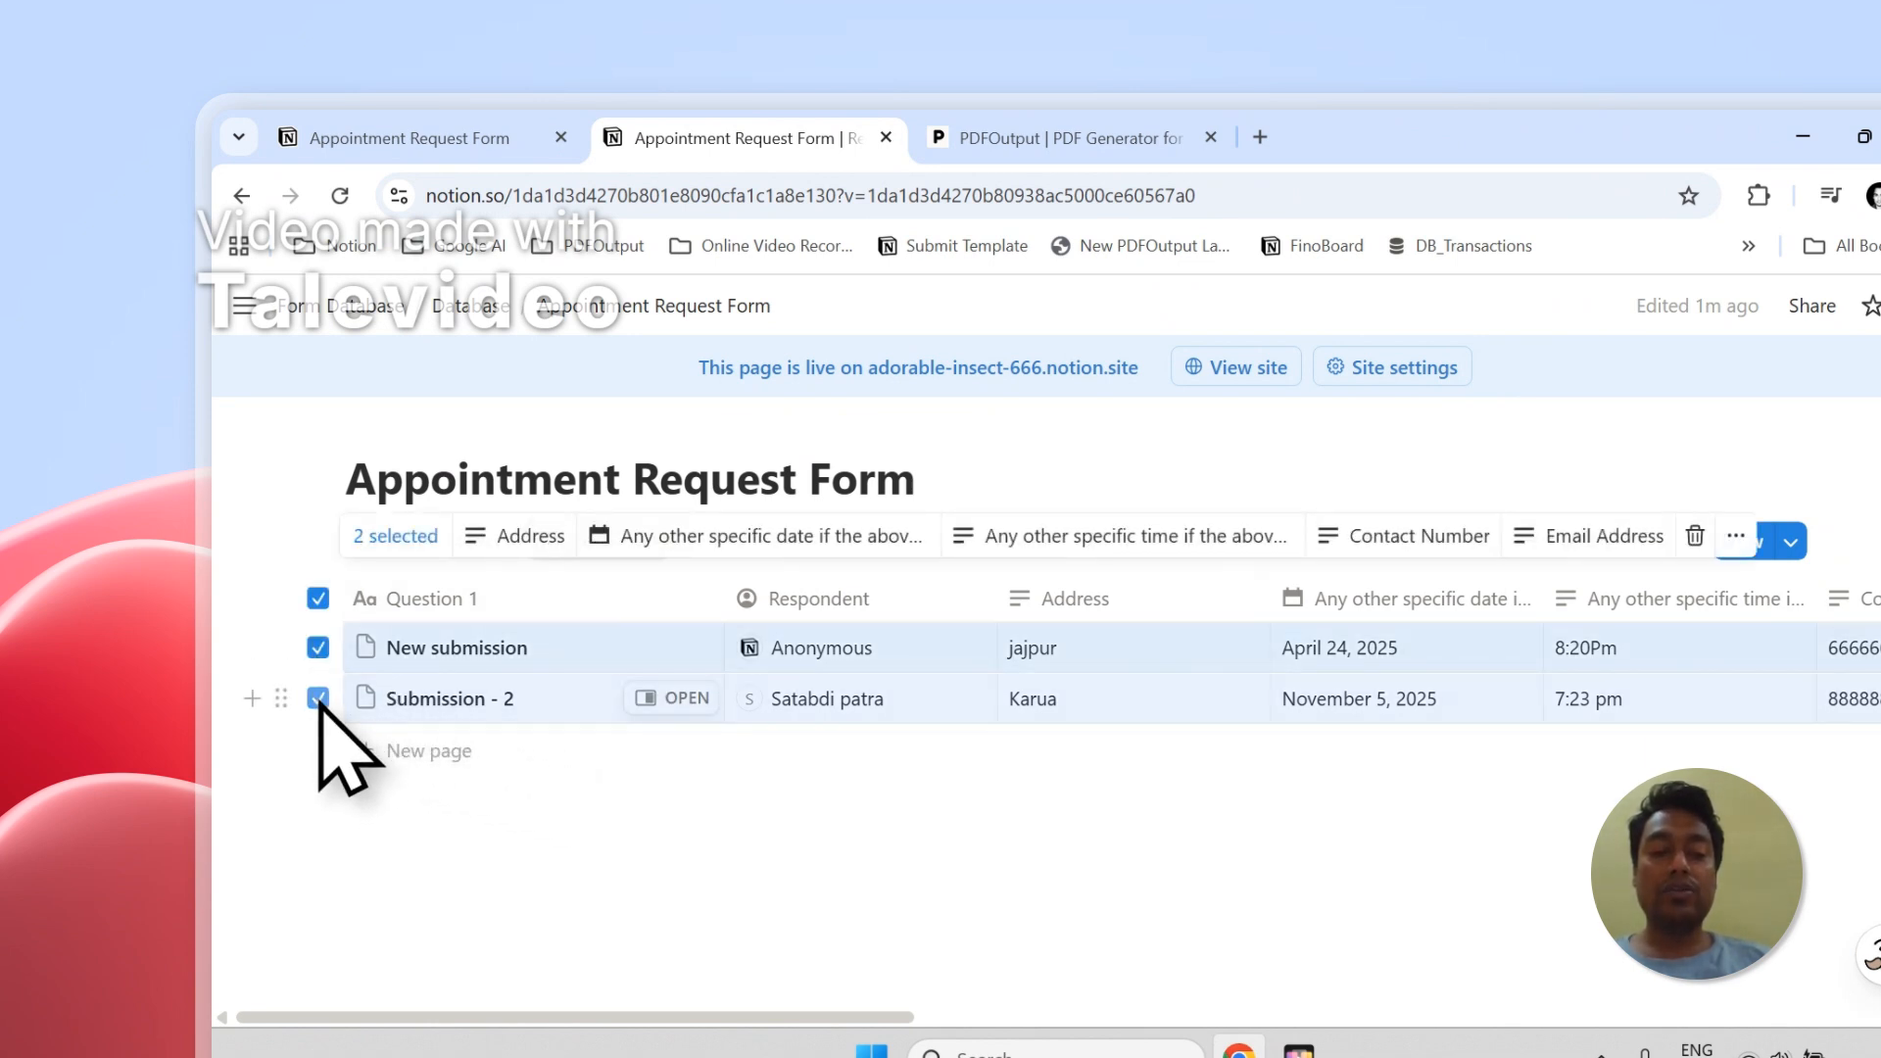
left_click(480, 881)
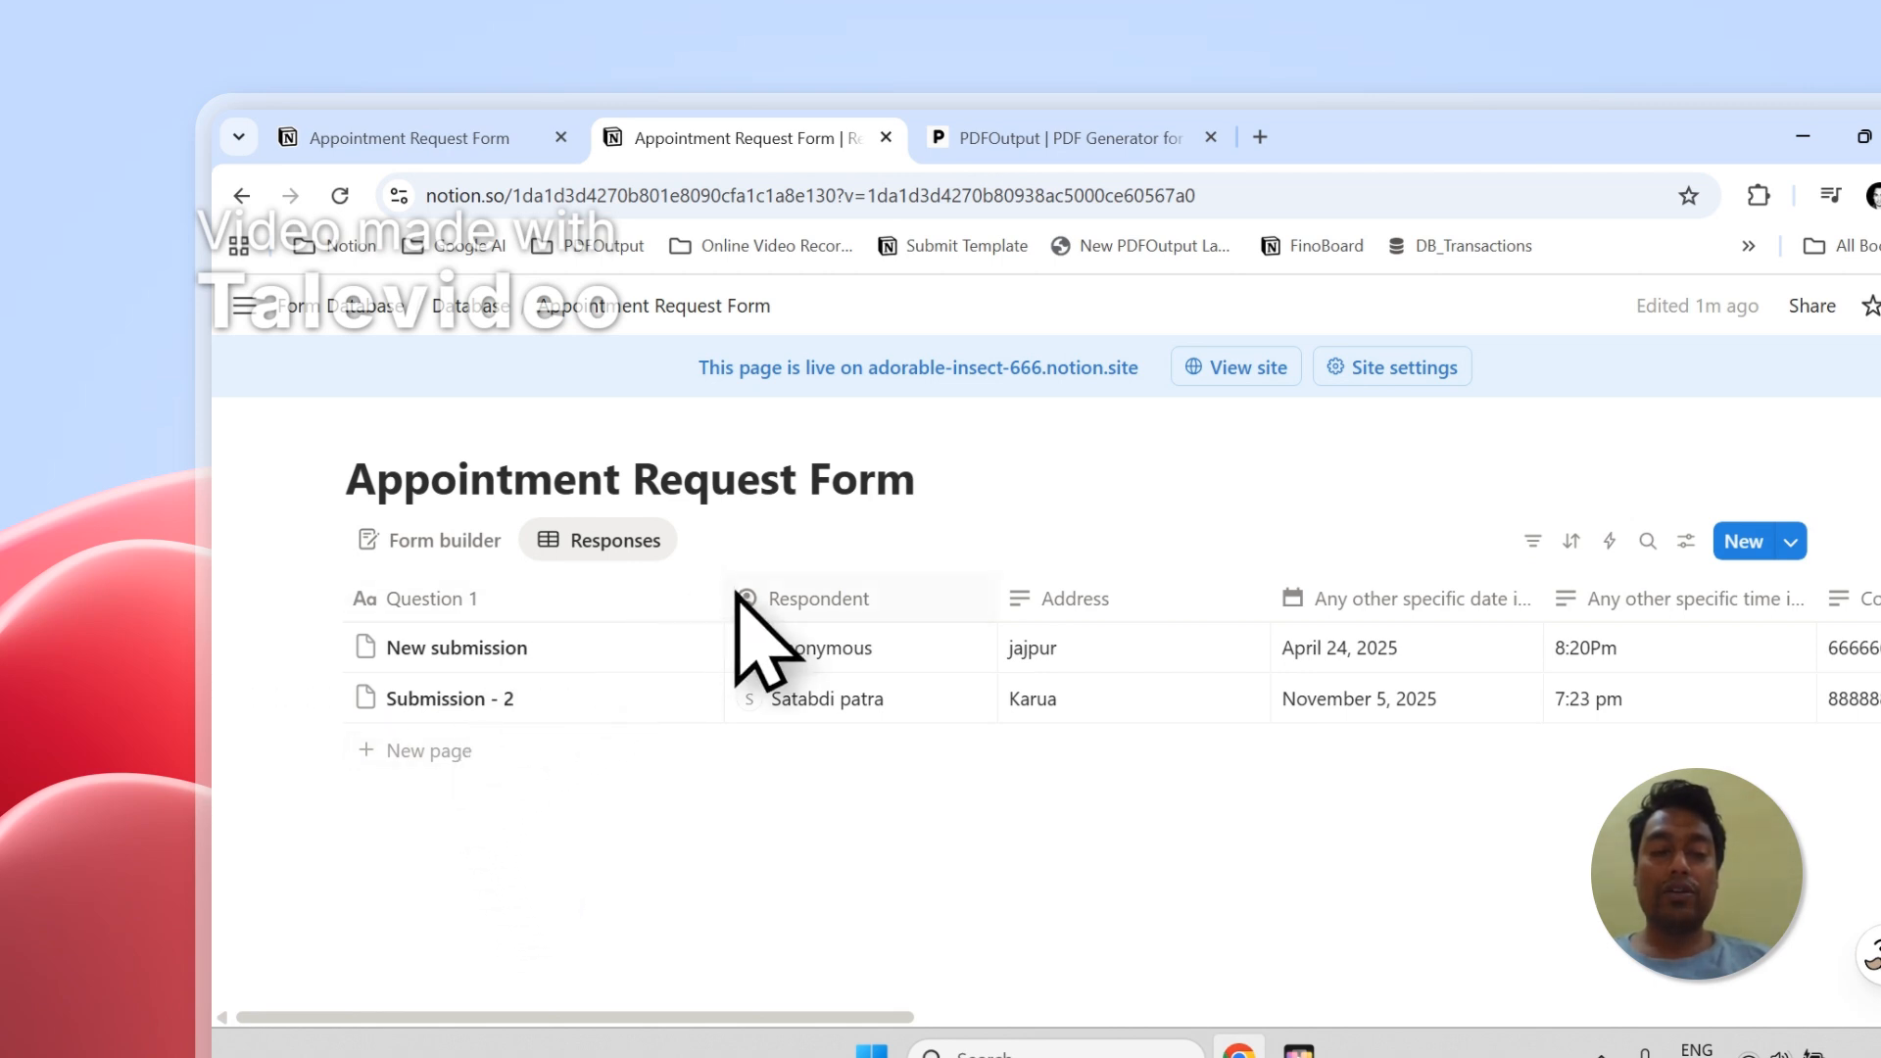
left_click_drag(727, 592, 567, 606)
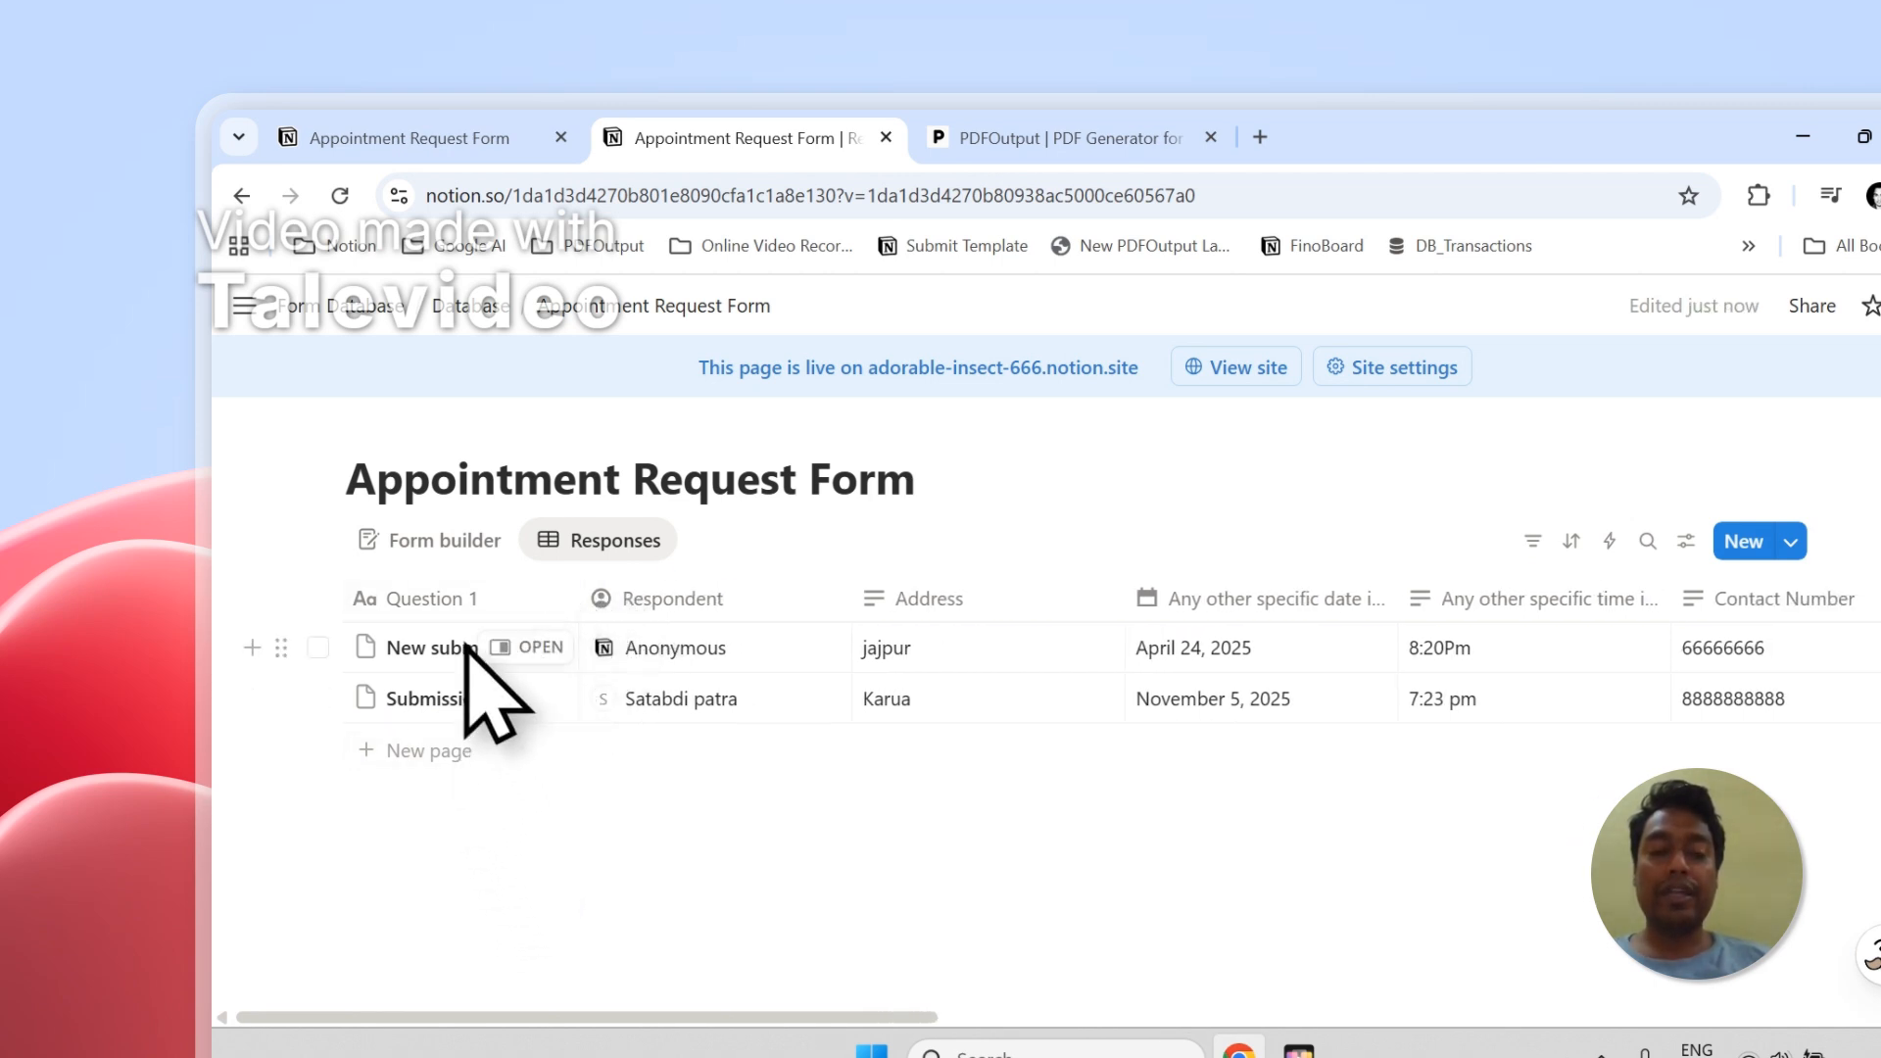
left_click(316, 649)
left_click(317, 699)
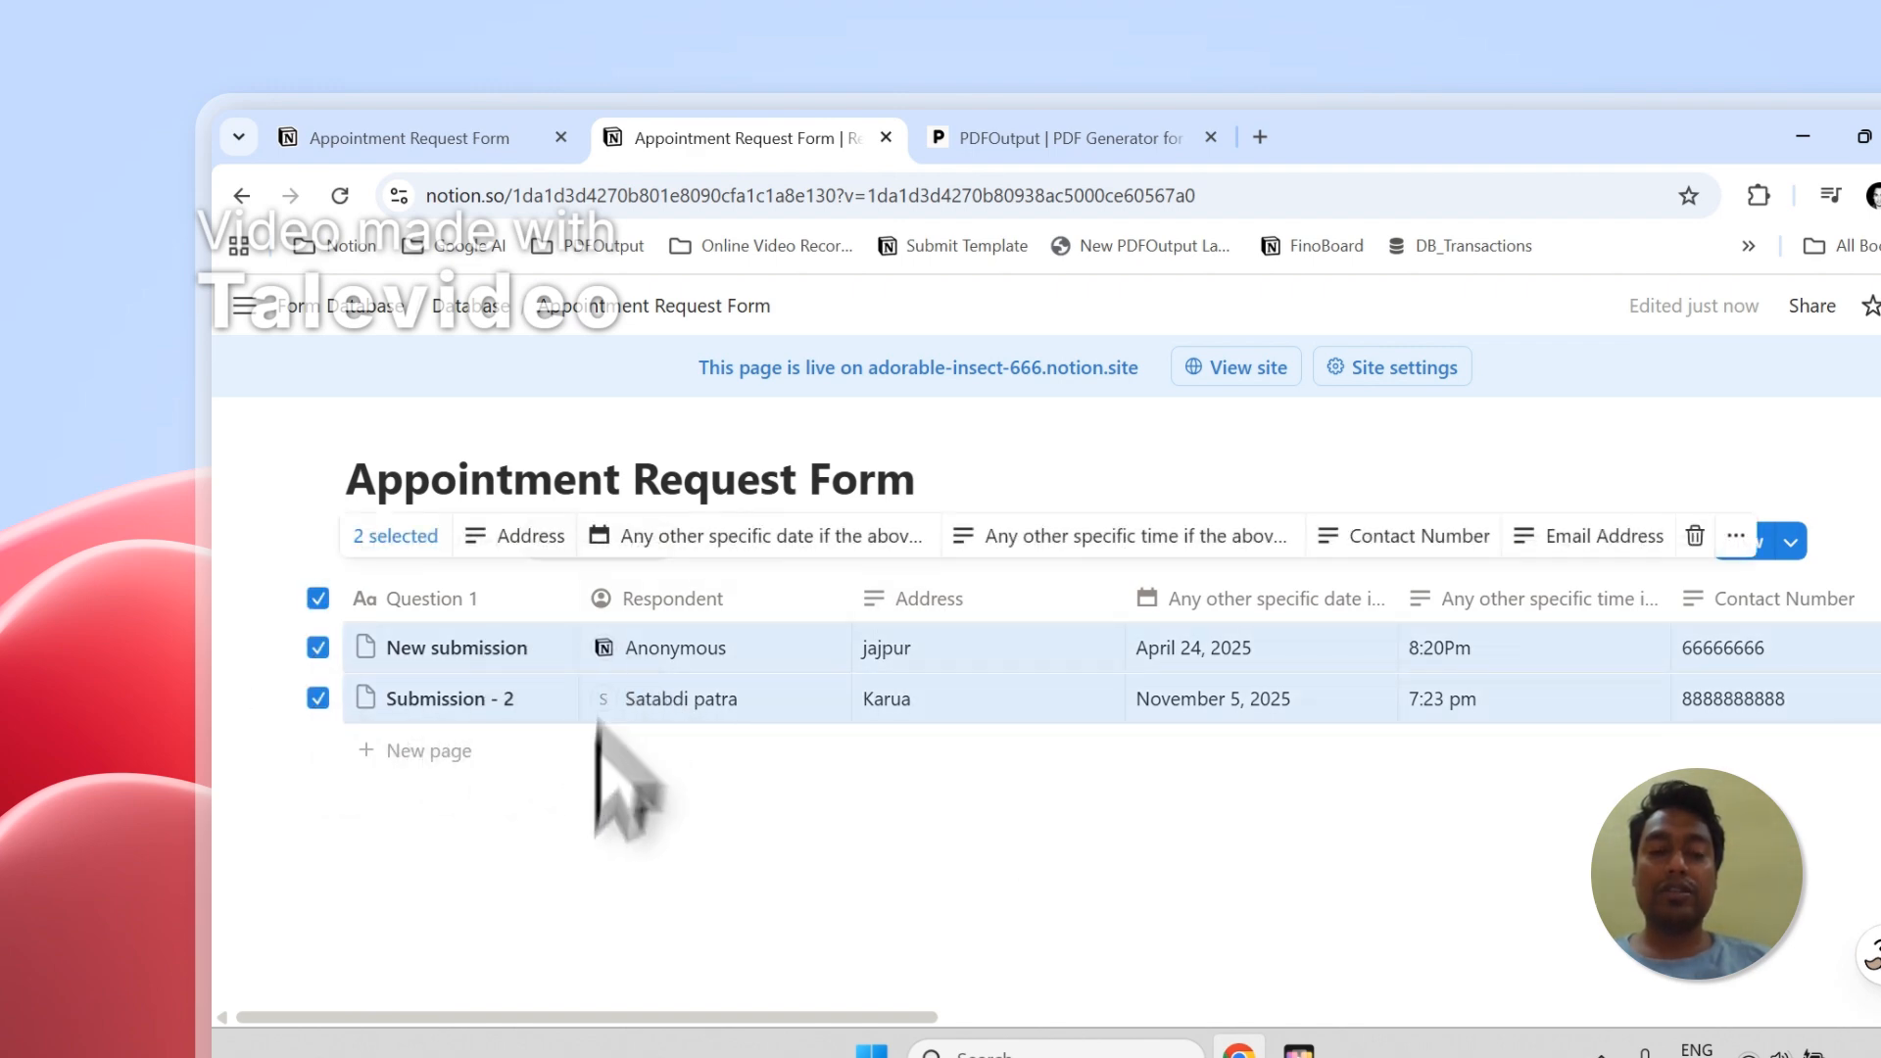
left_click(600, 854)
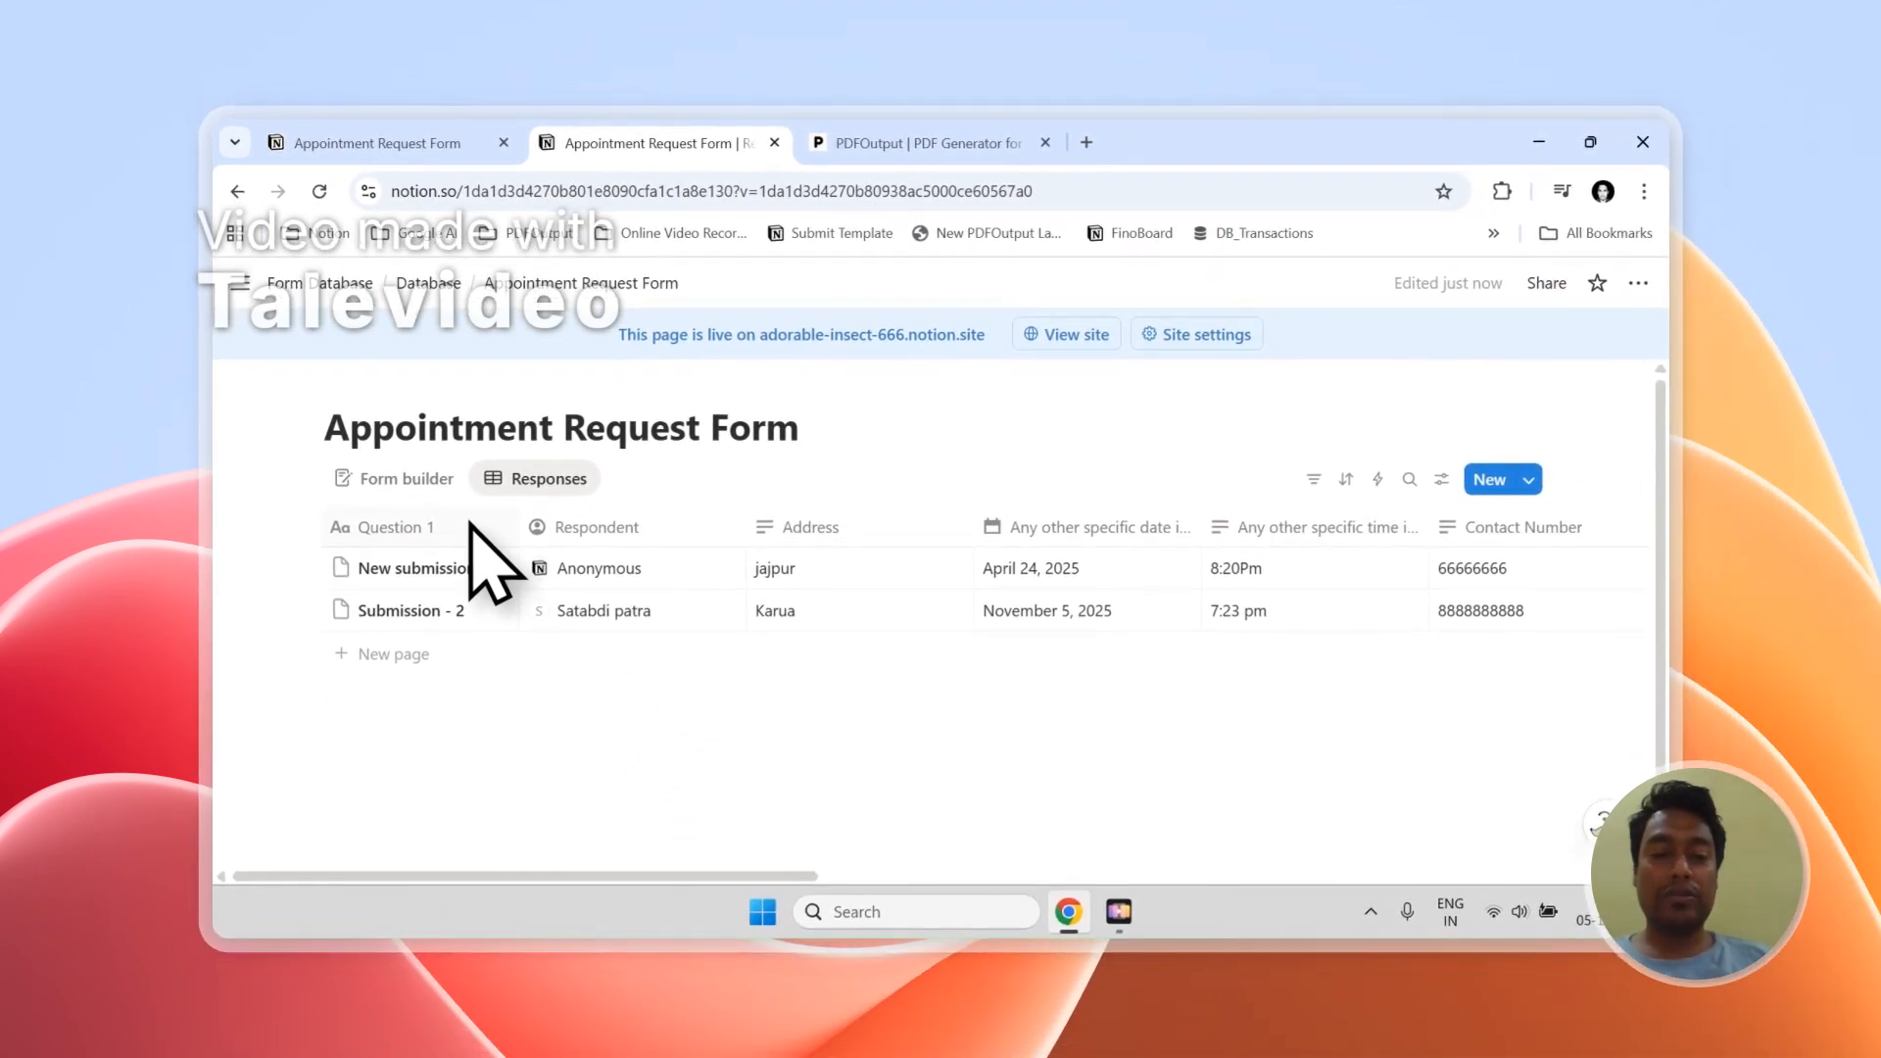
Step: Switch to the PDFOutput website and sign in with the first listed Google account
left_click(921, 143)
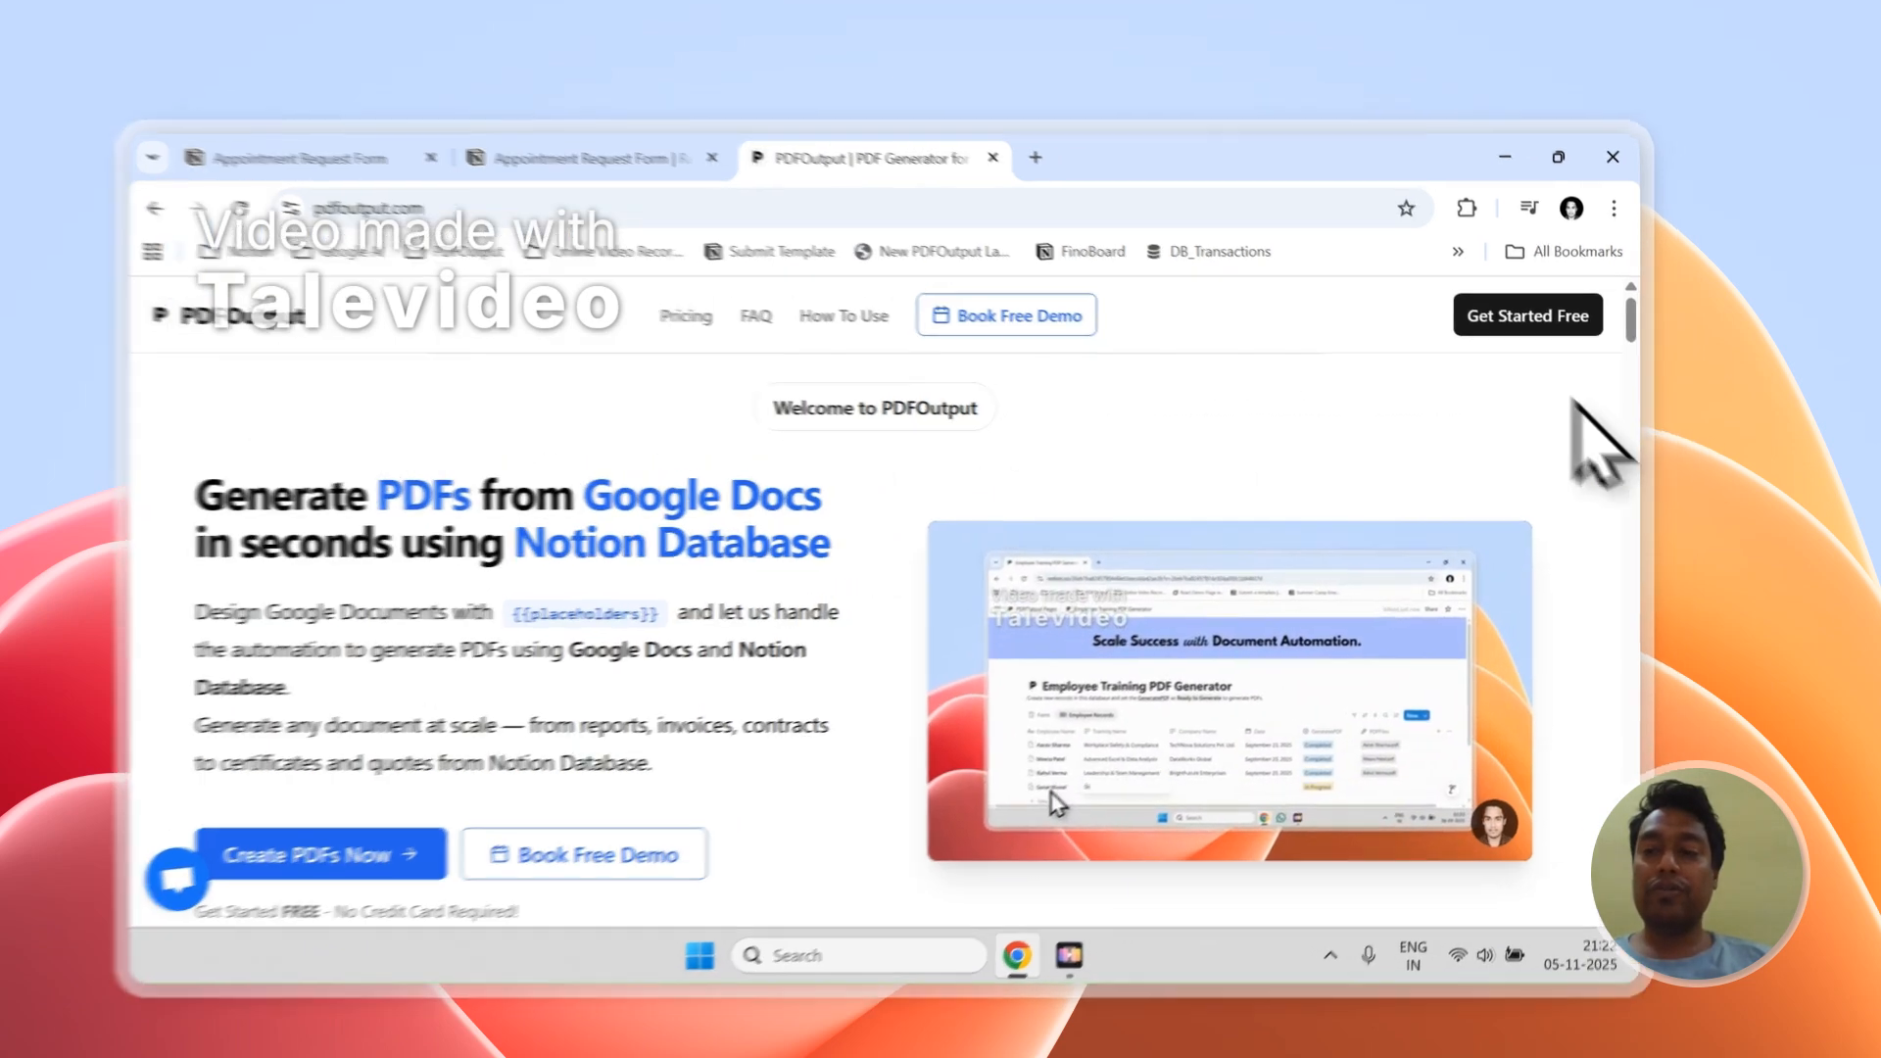
left_click(1528, 315)
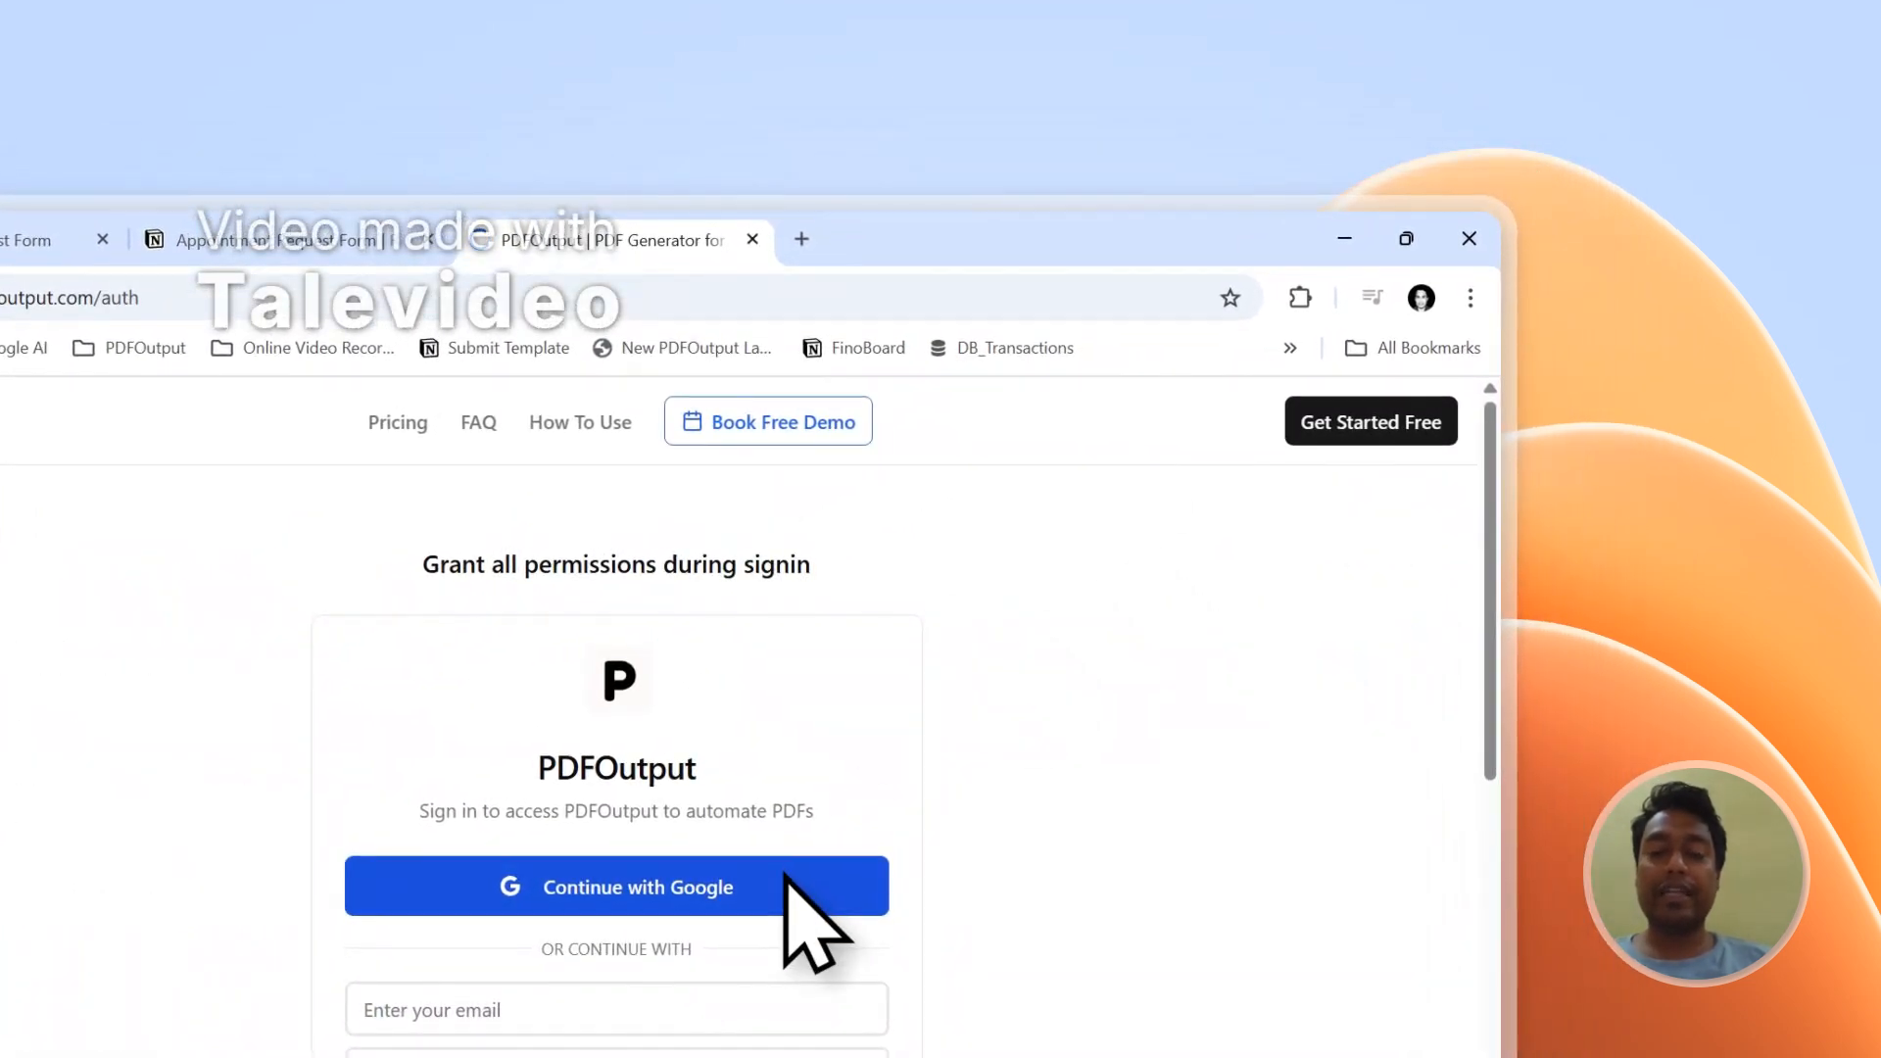
left_click(789, 882)
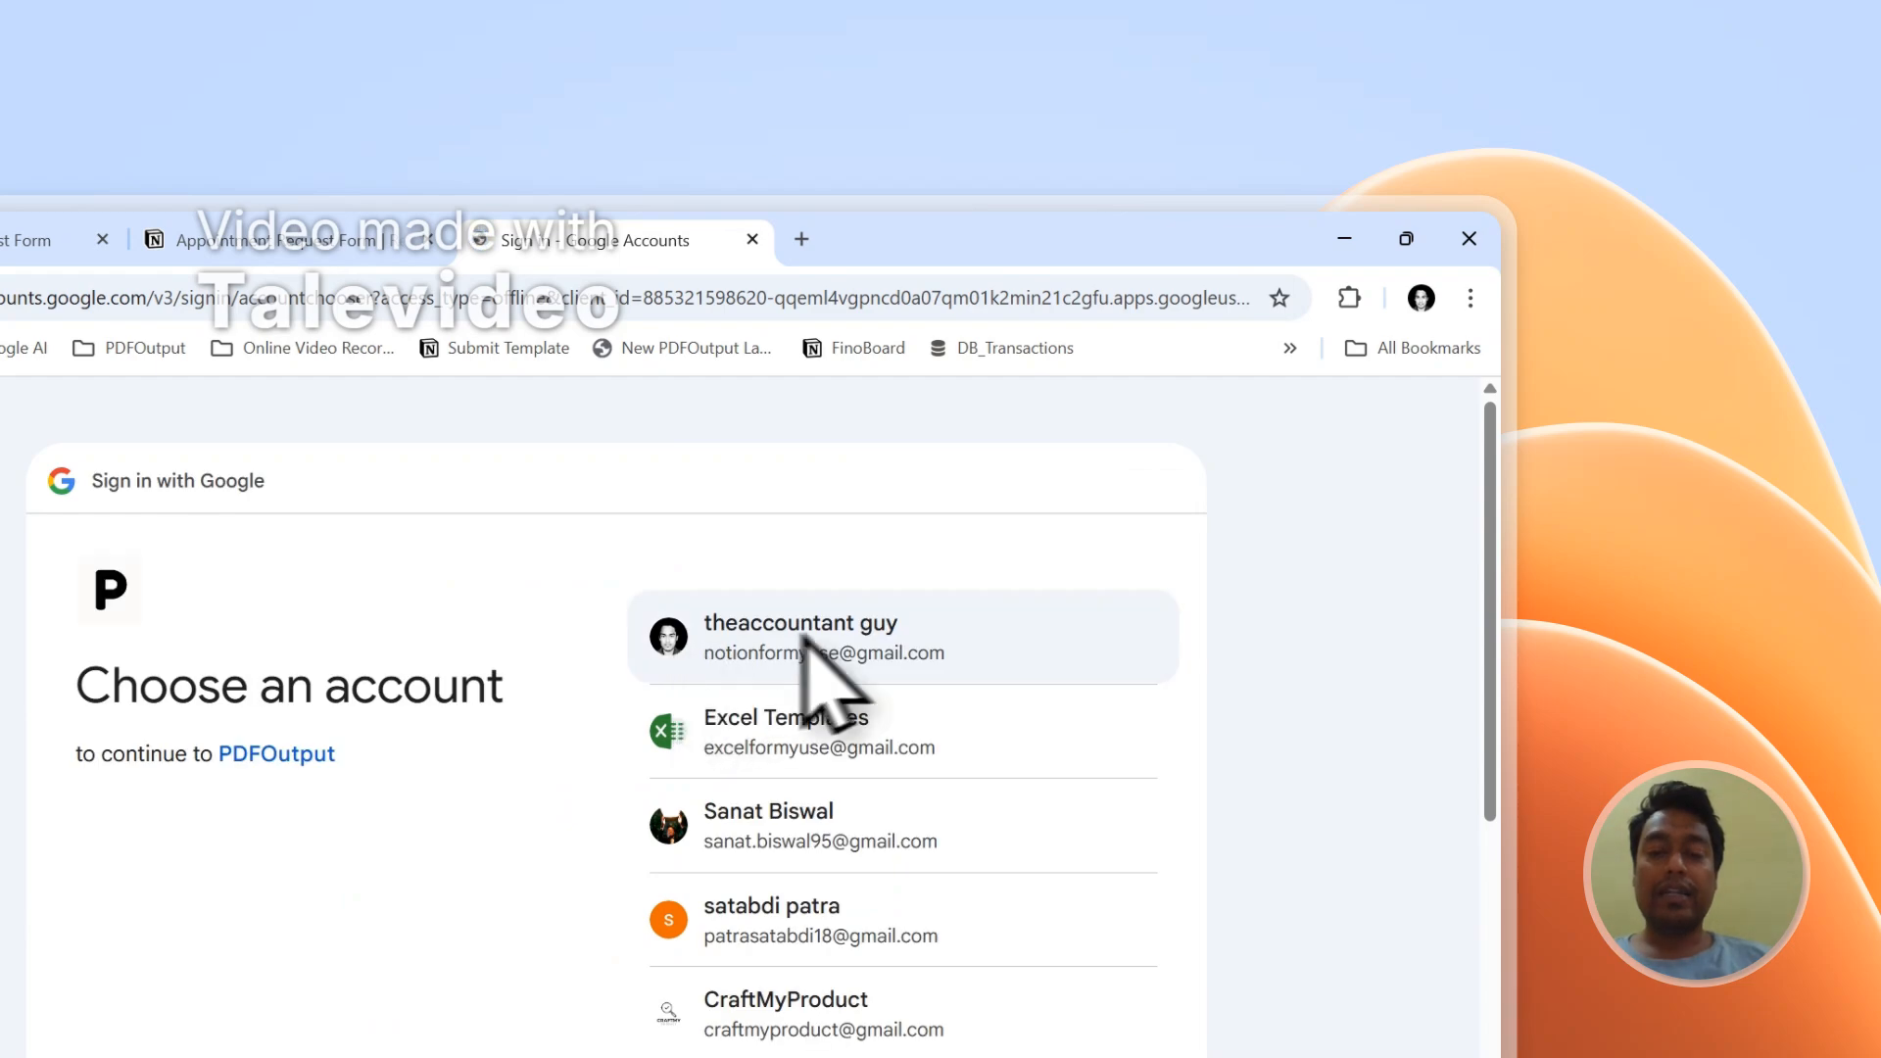
left_click(830, 631)
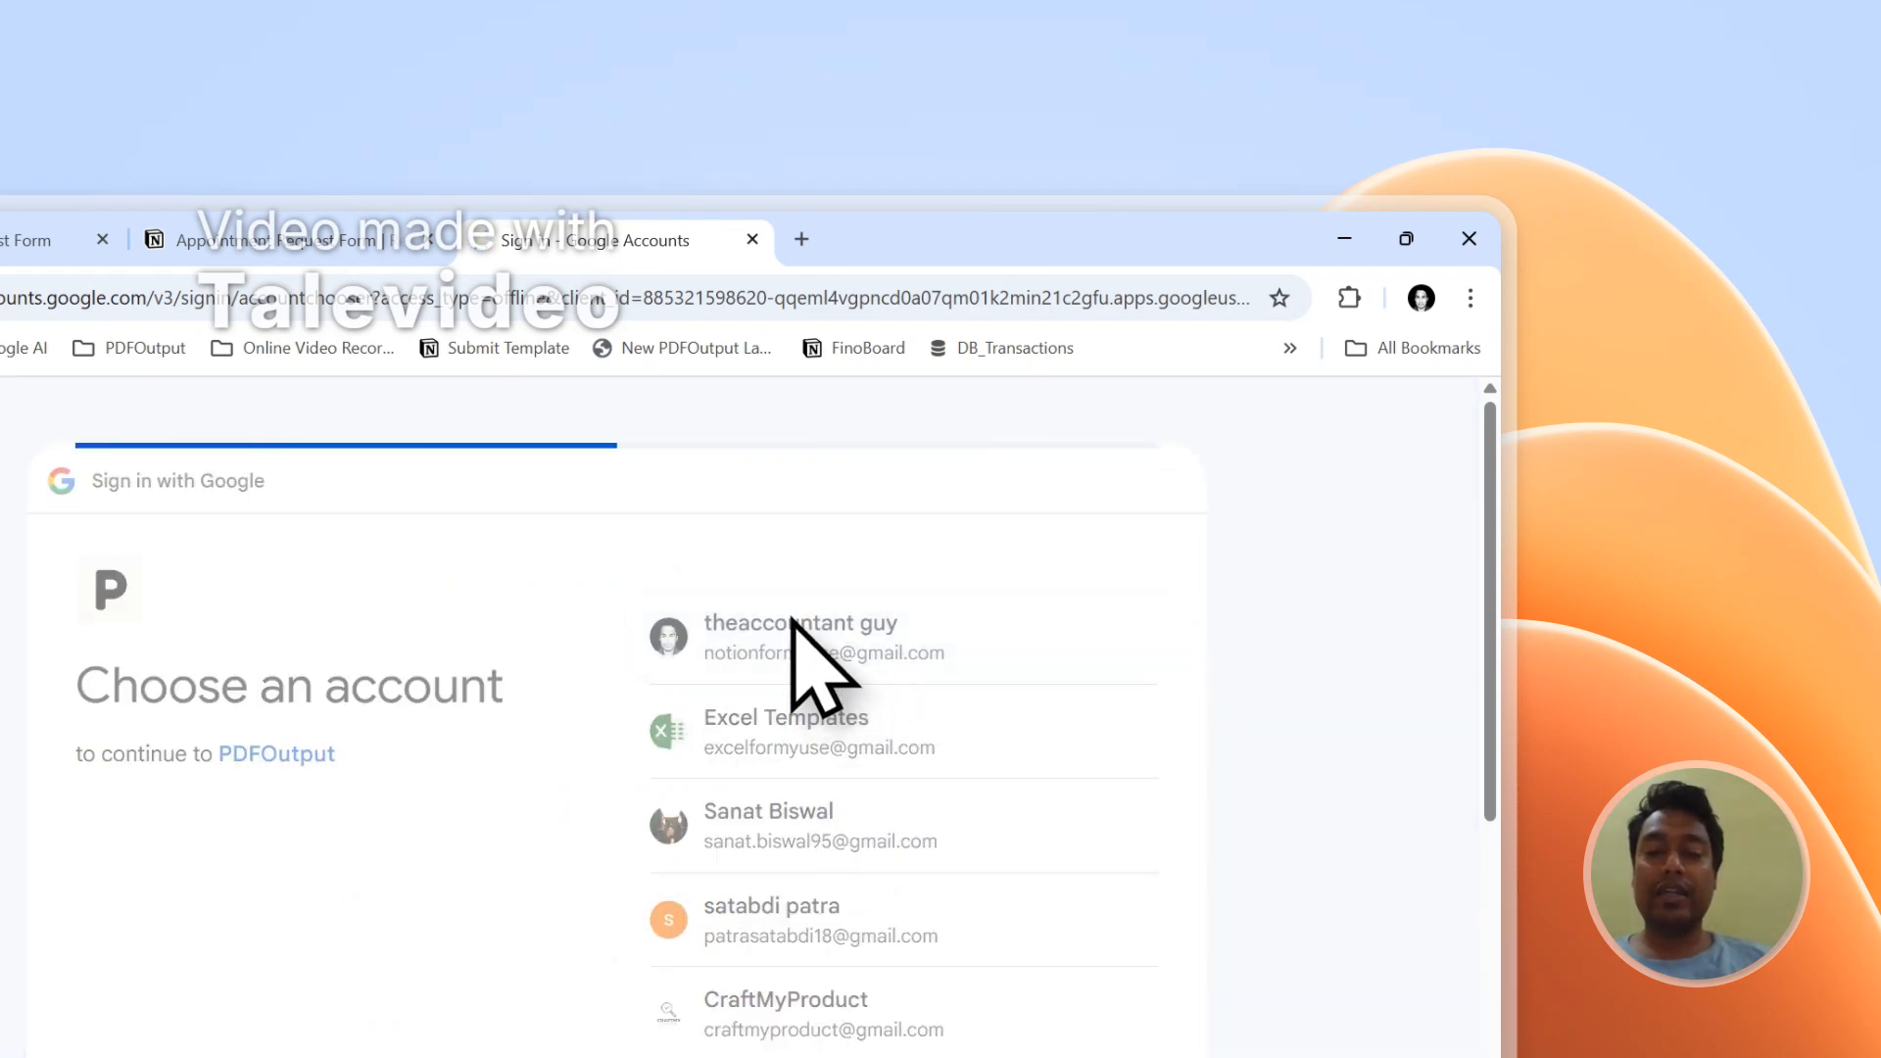
left_click(1019, 901)
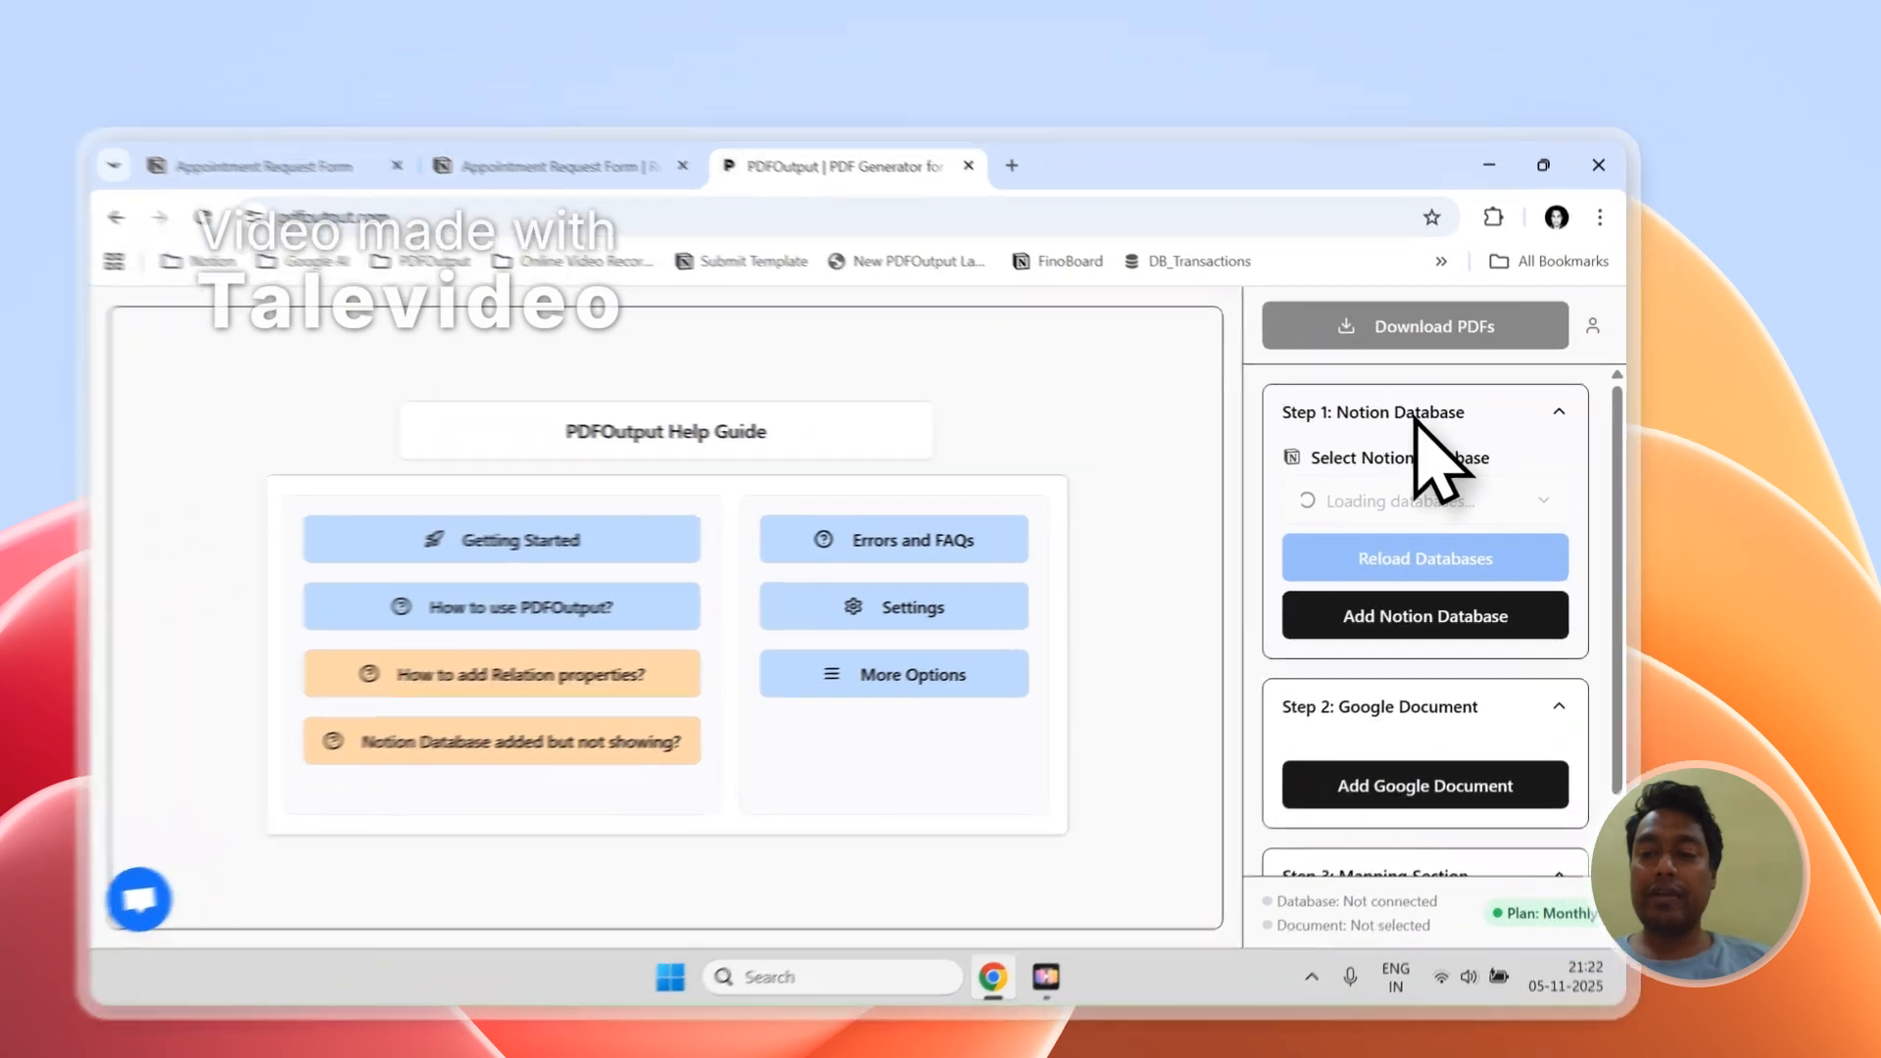
Step: Collapse the three setup sections, reopen Step 1: Notion Database and start adding a Notion database
left_click(1470, 377)
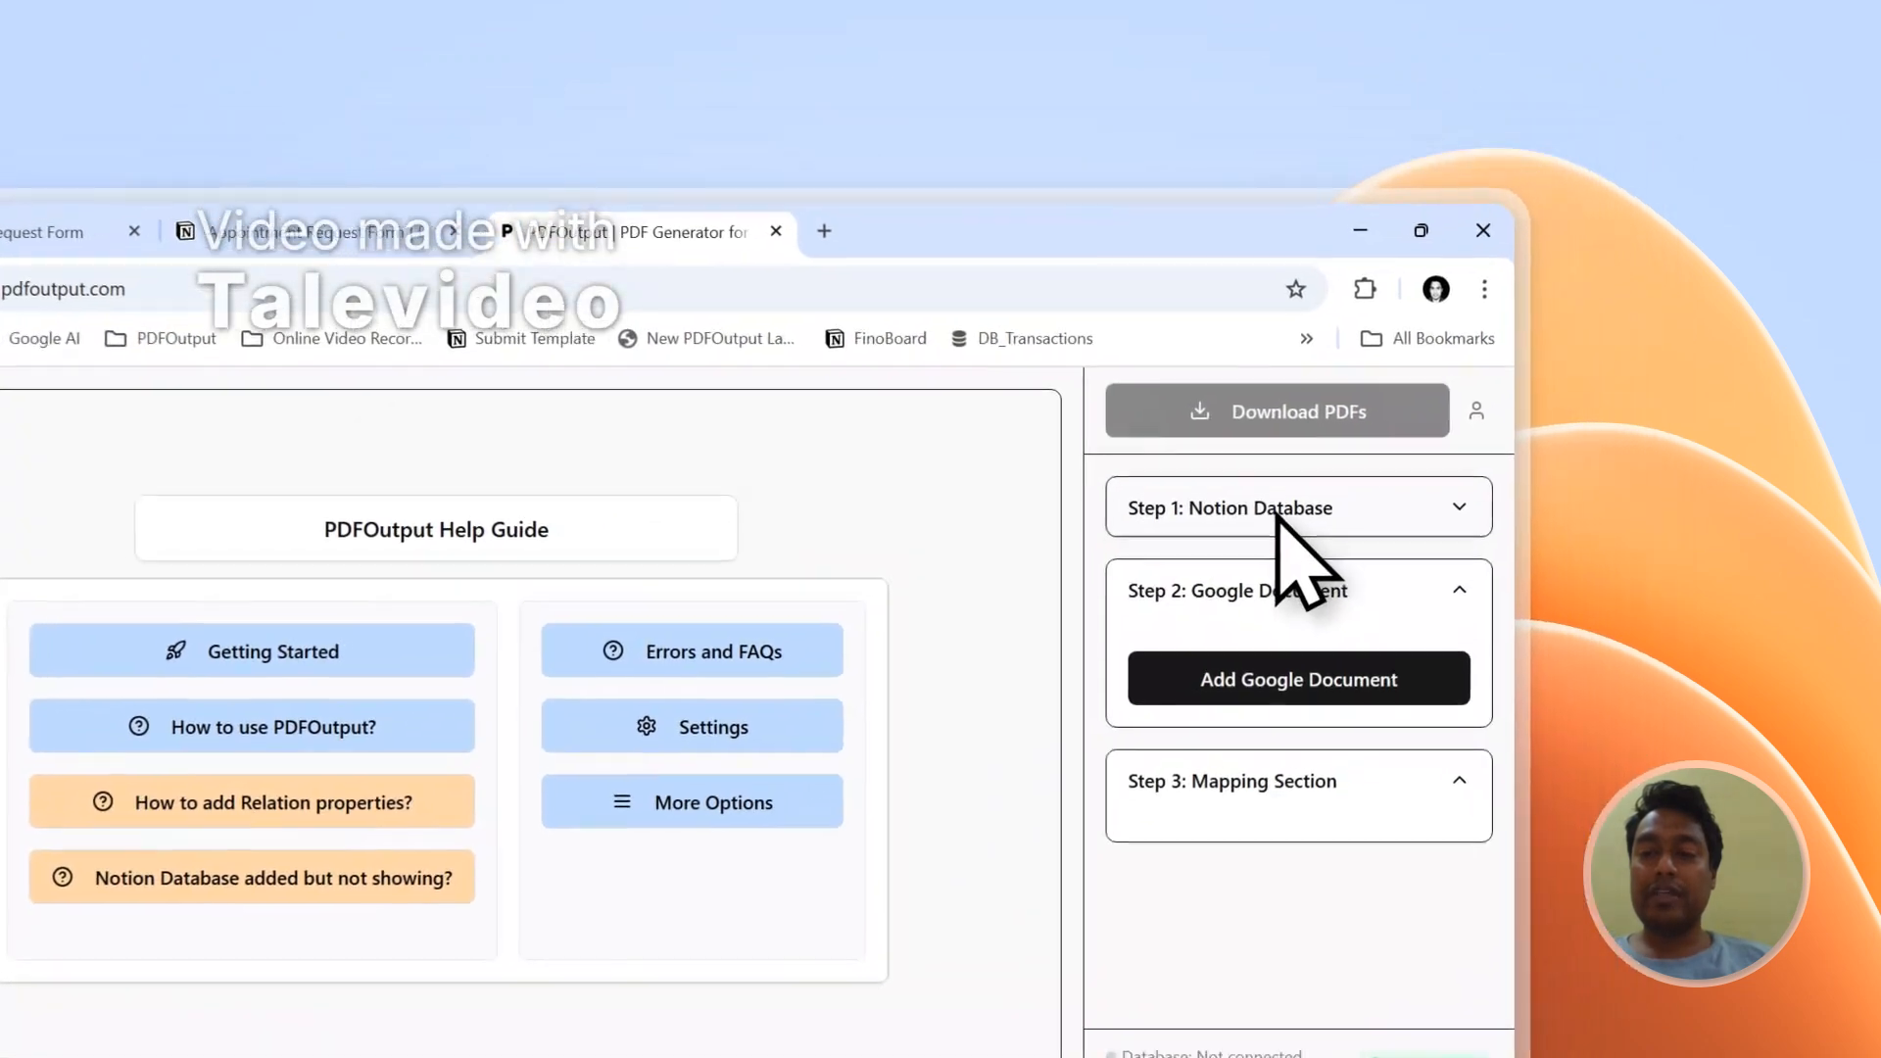
left_click(1474, 452)
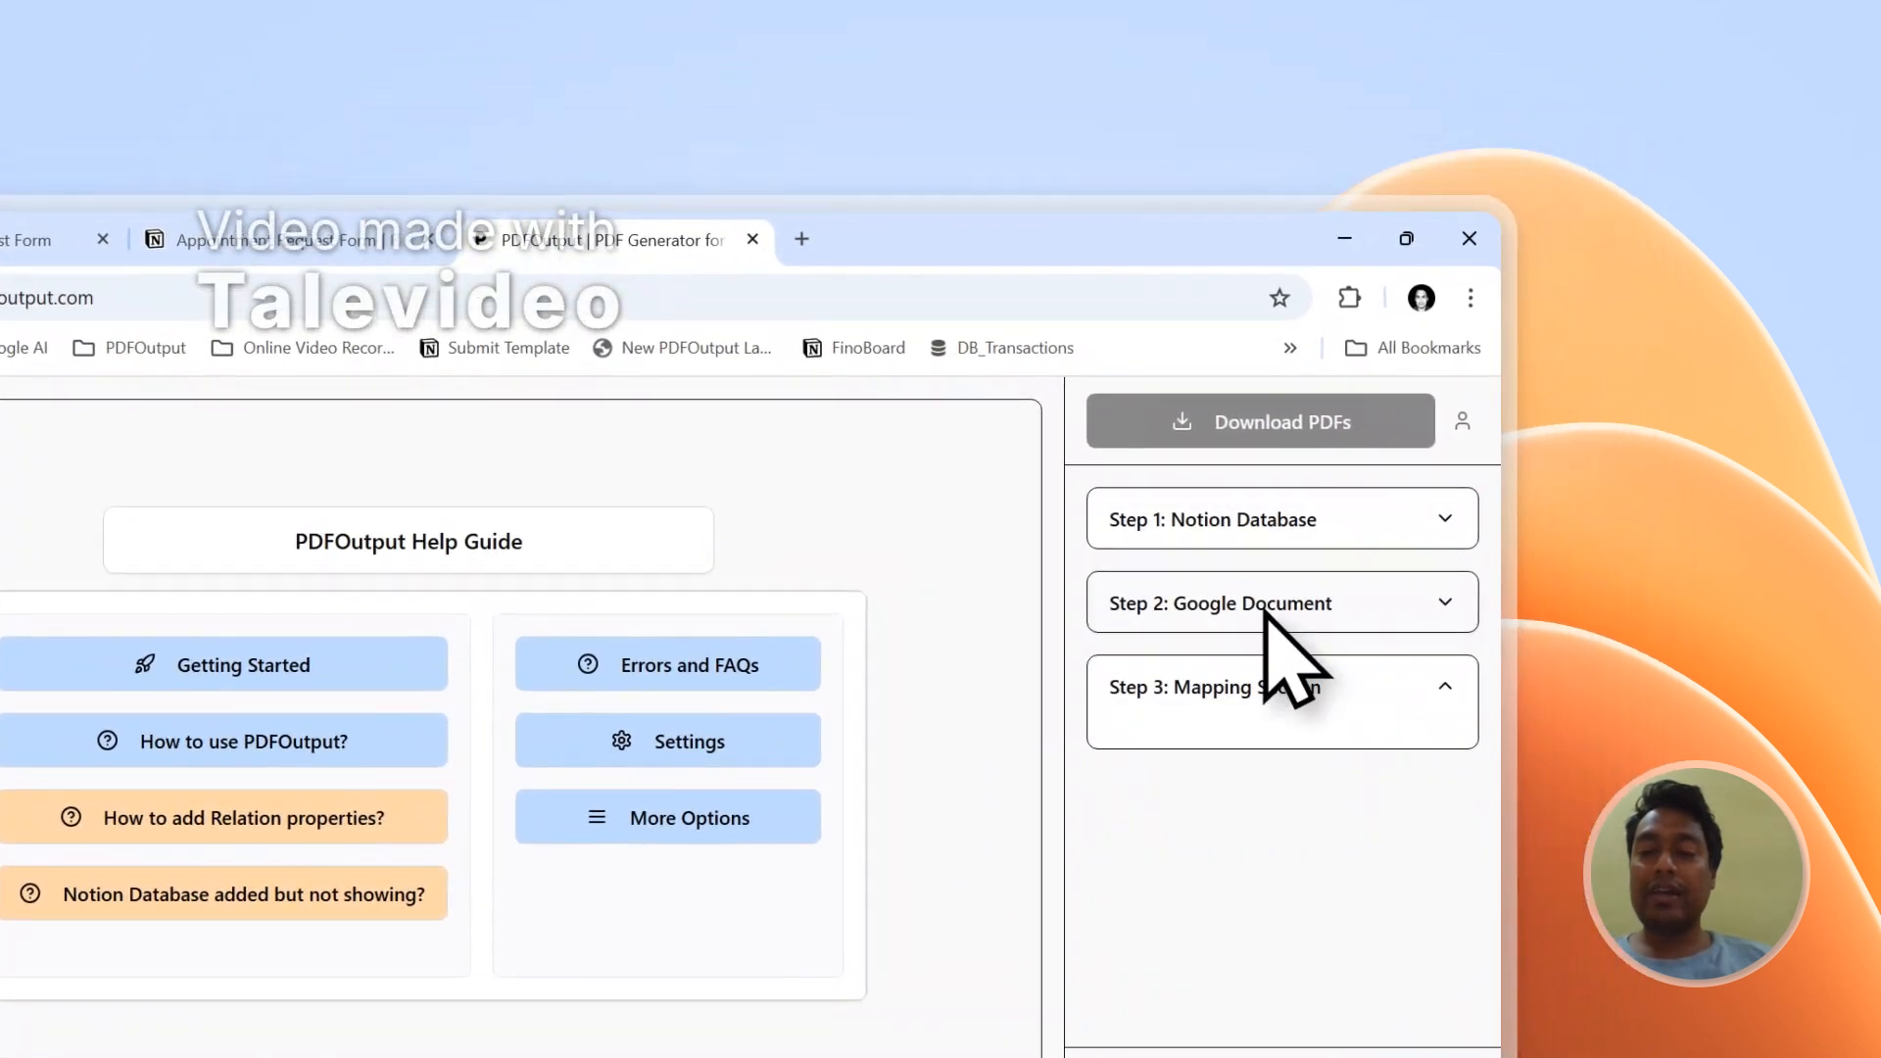
left_click(1273, 687)
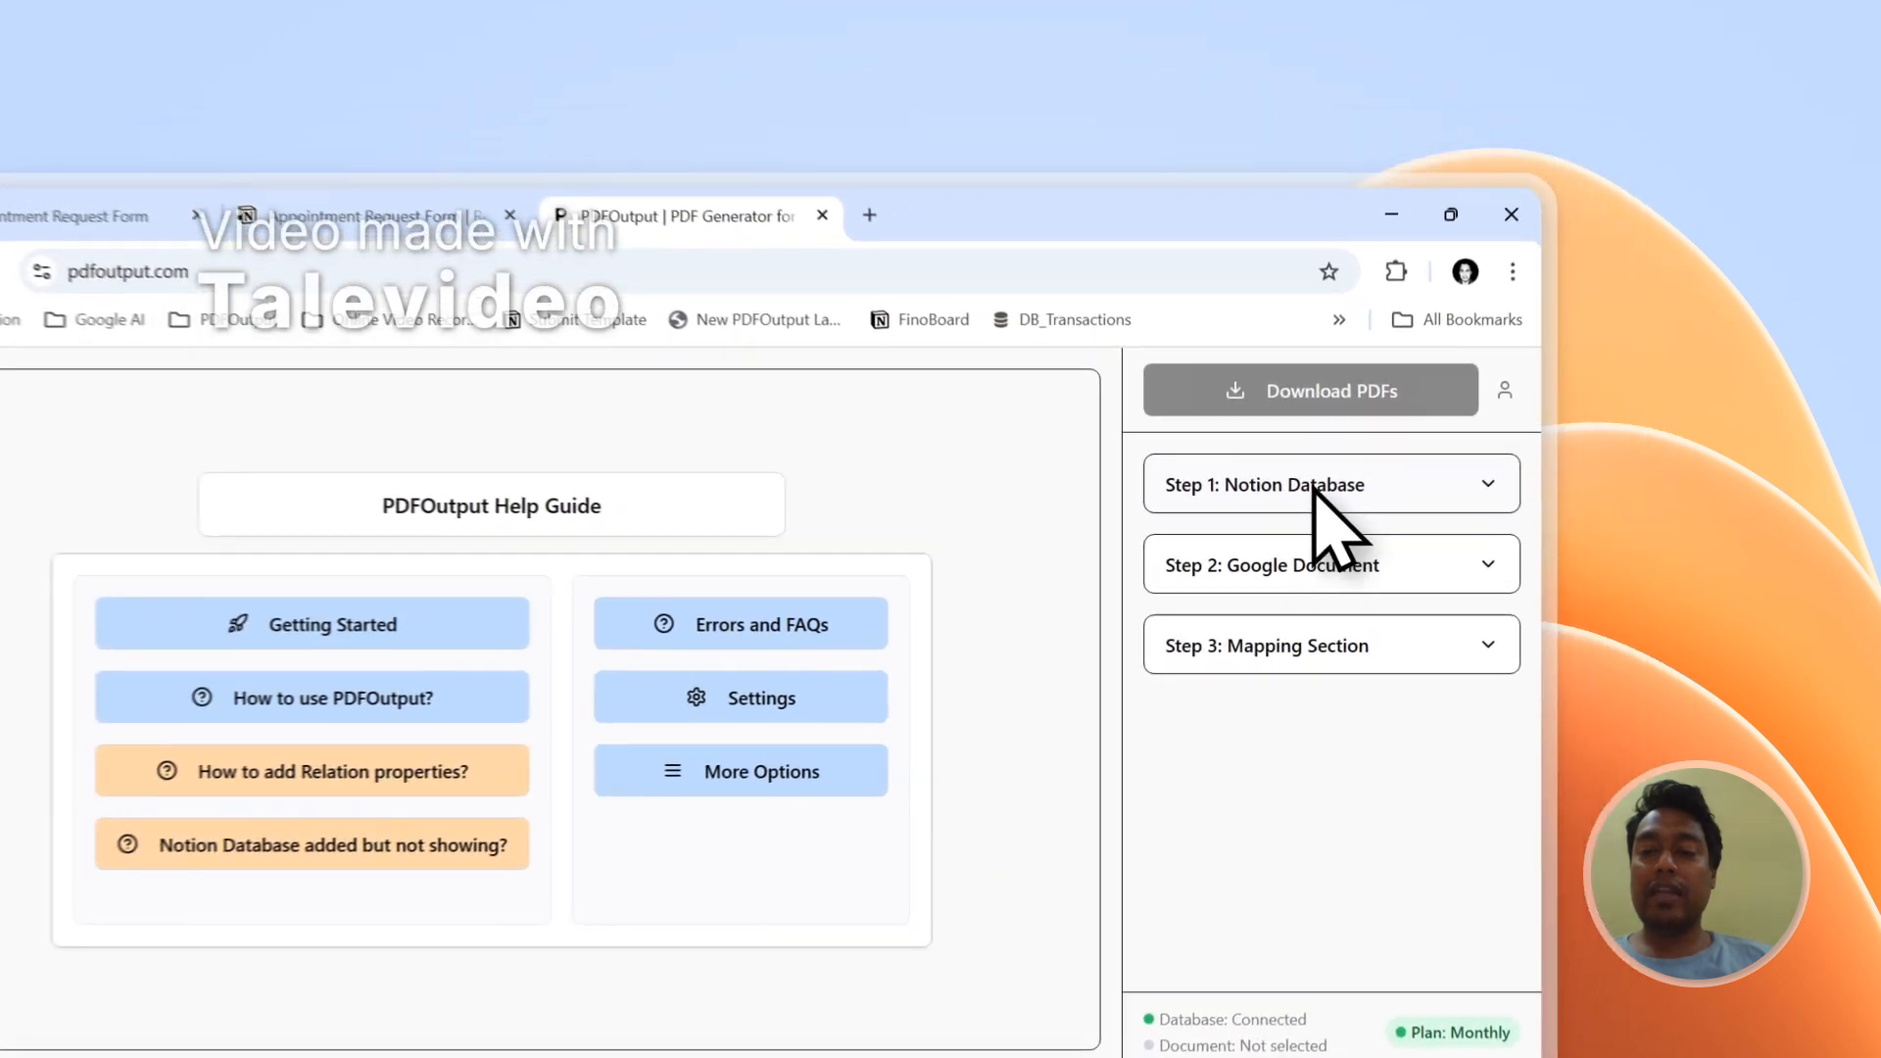
left_click(1469, 377)
left_click(1308, 774)
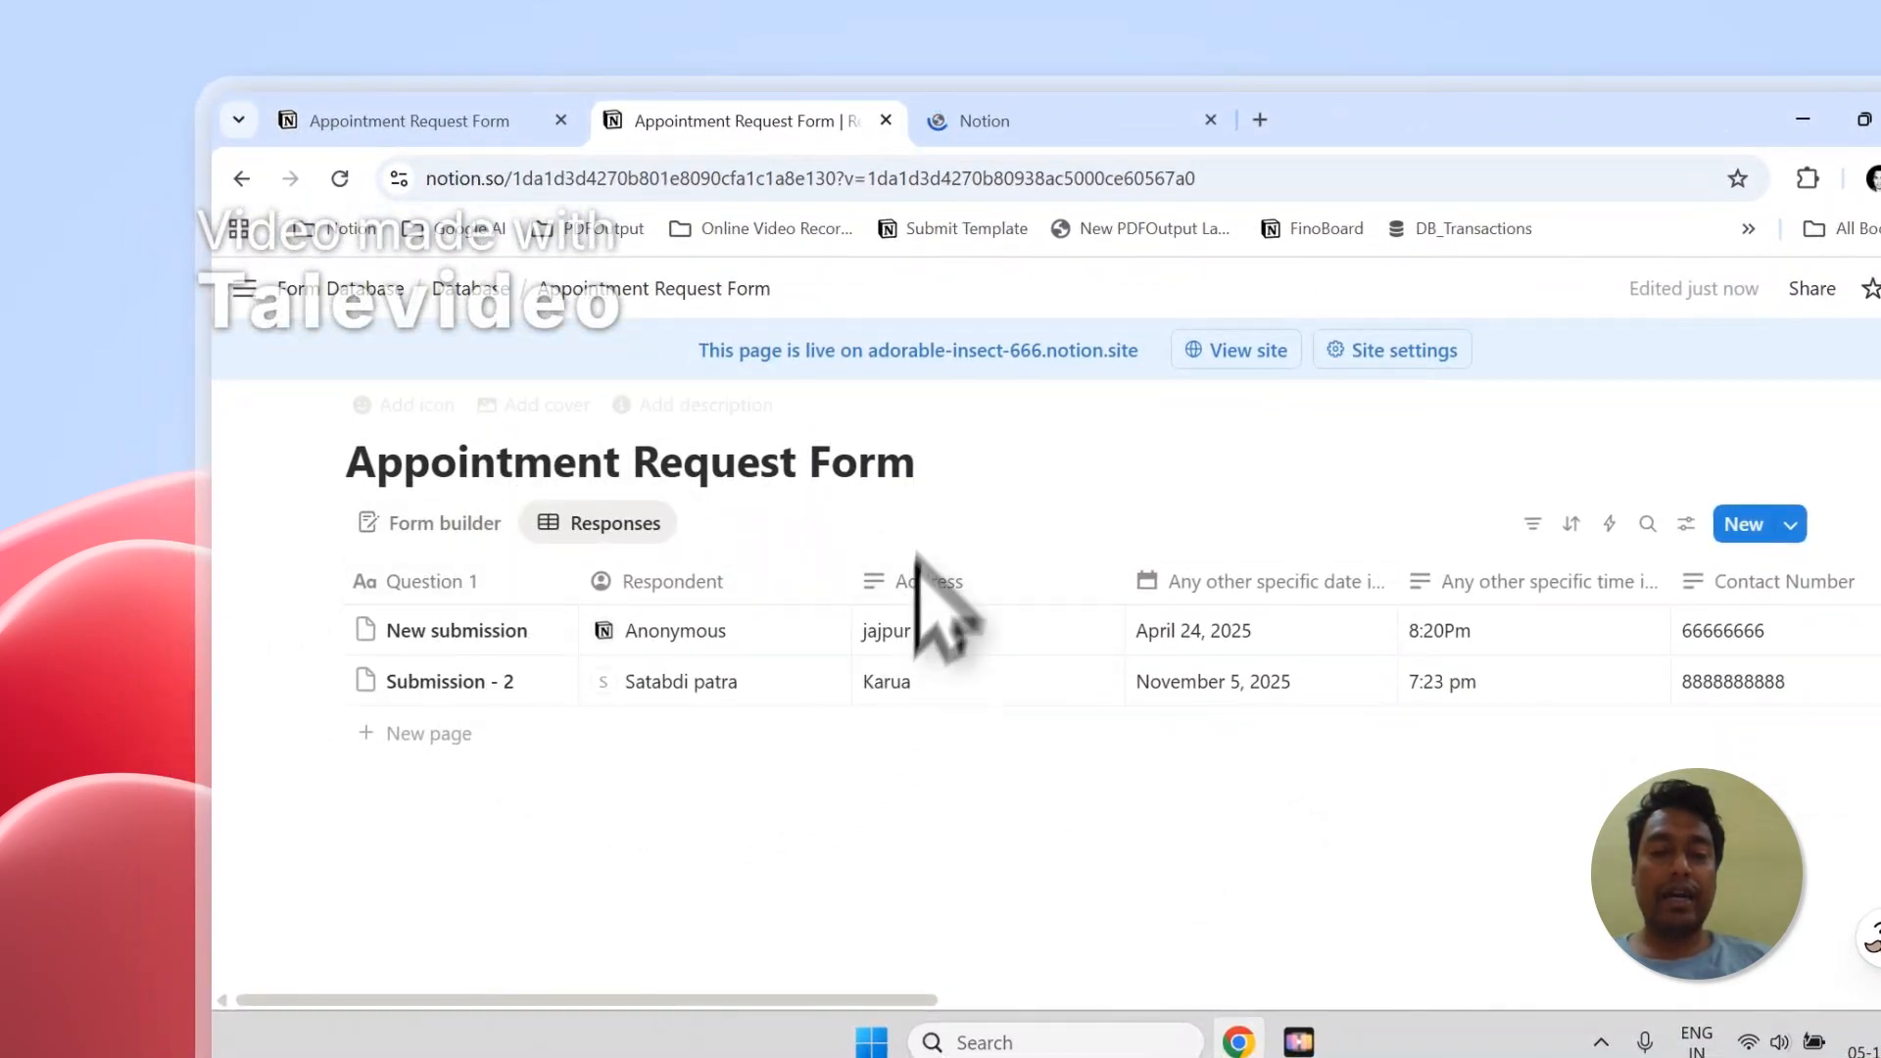
Step: Copy the full title "Appointment Request Form" from the Notion responses page
left_click_drag(877, 482, 473, 468)
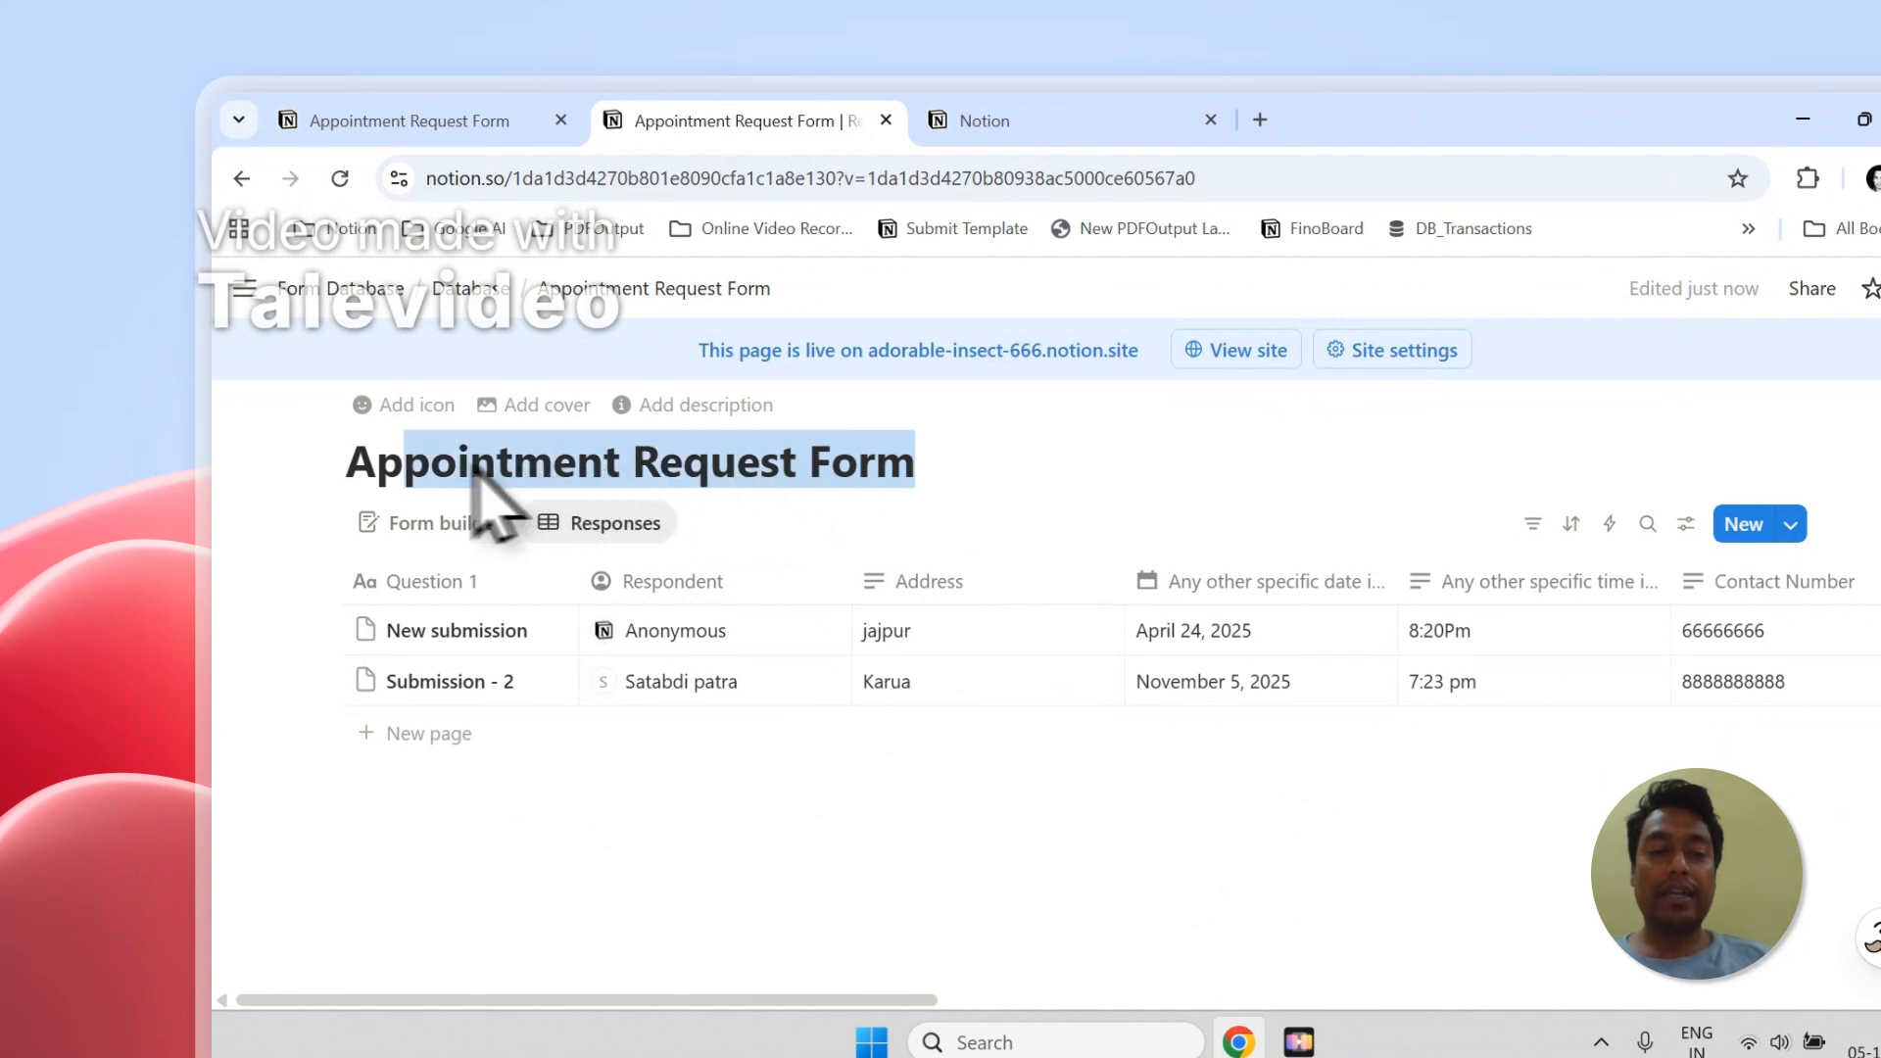
right_click(419, 468)
left_click(465, 484)
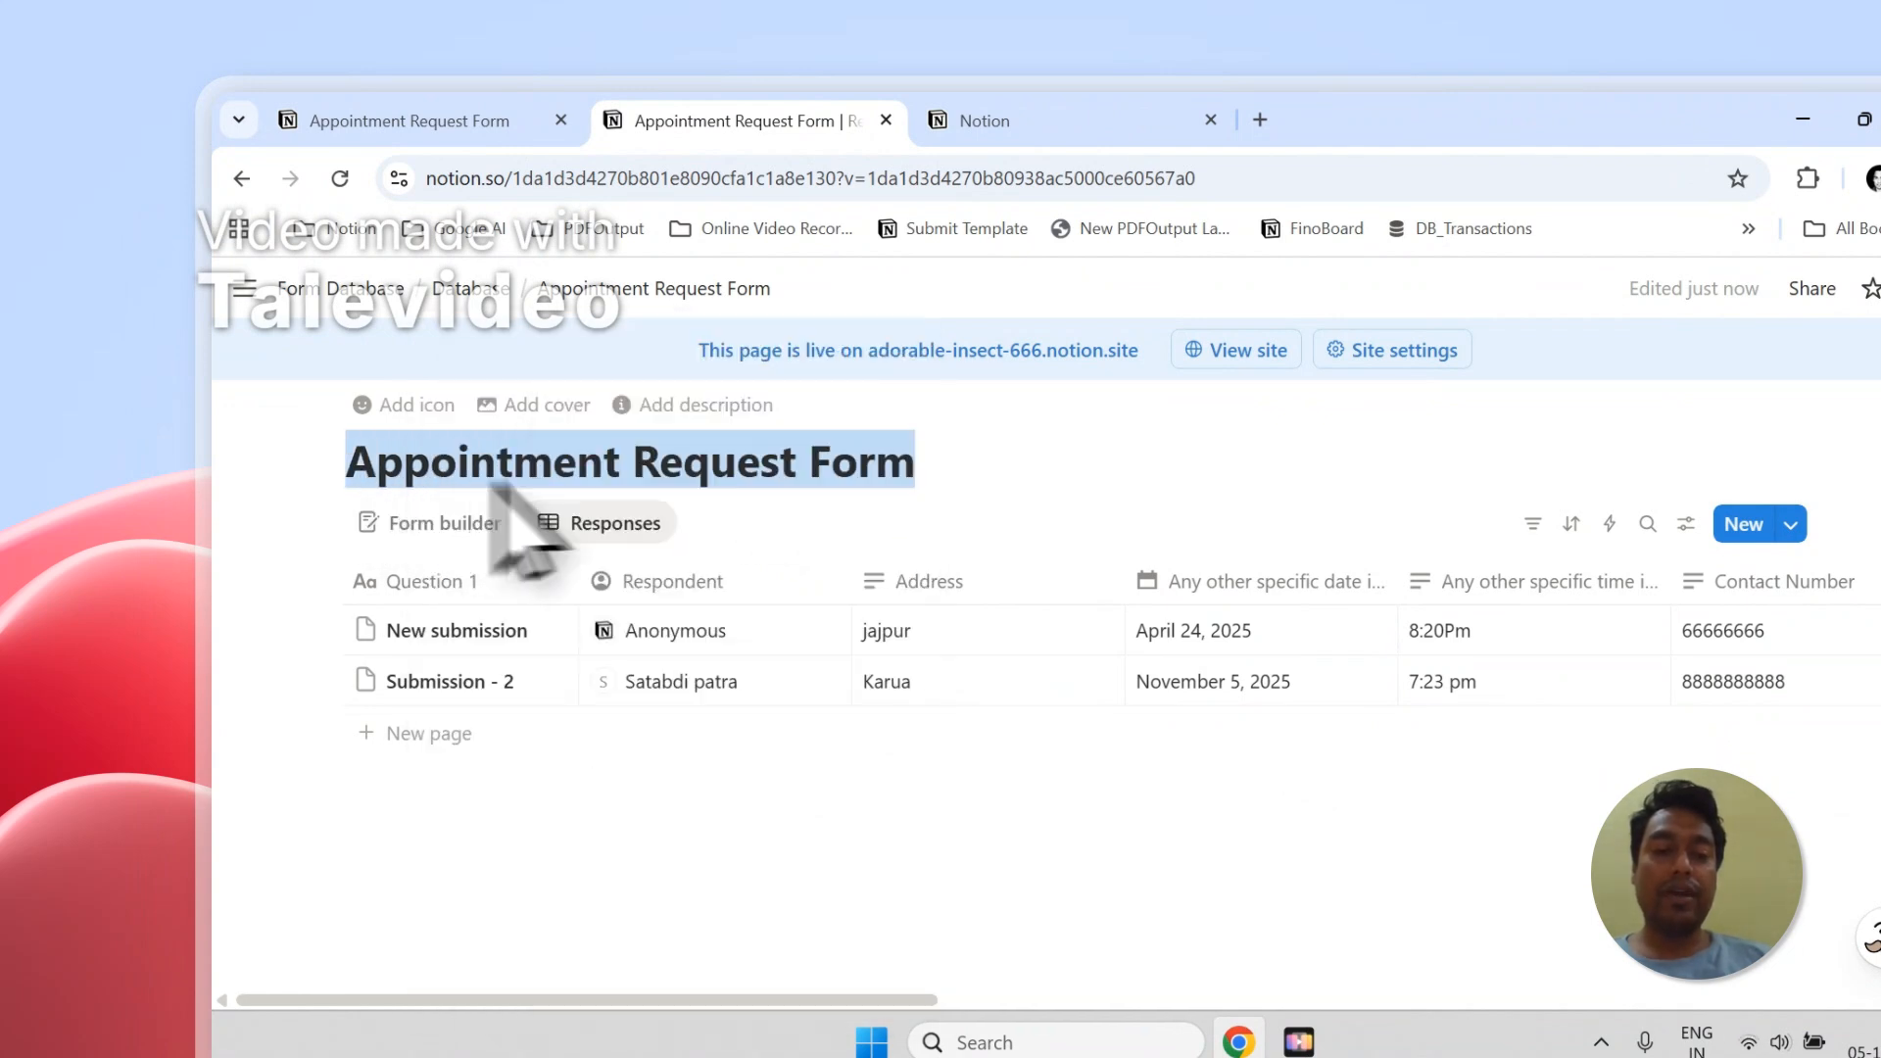
right_click(666, 480)
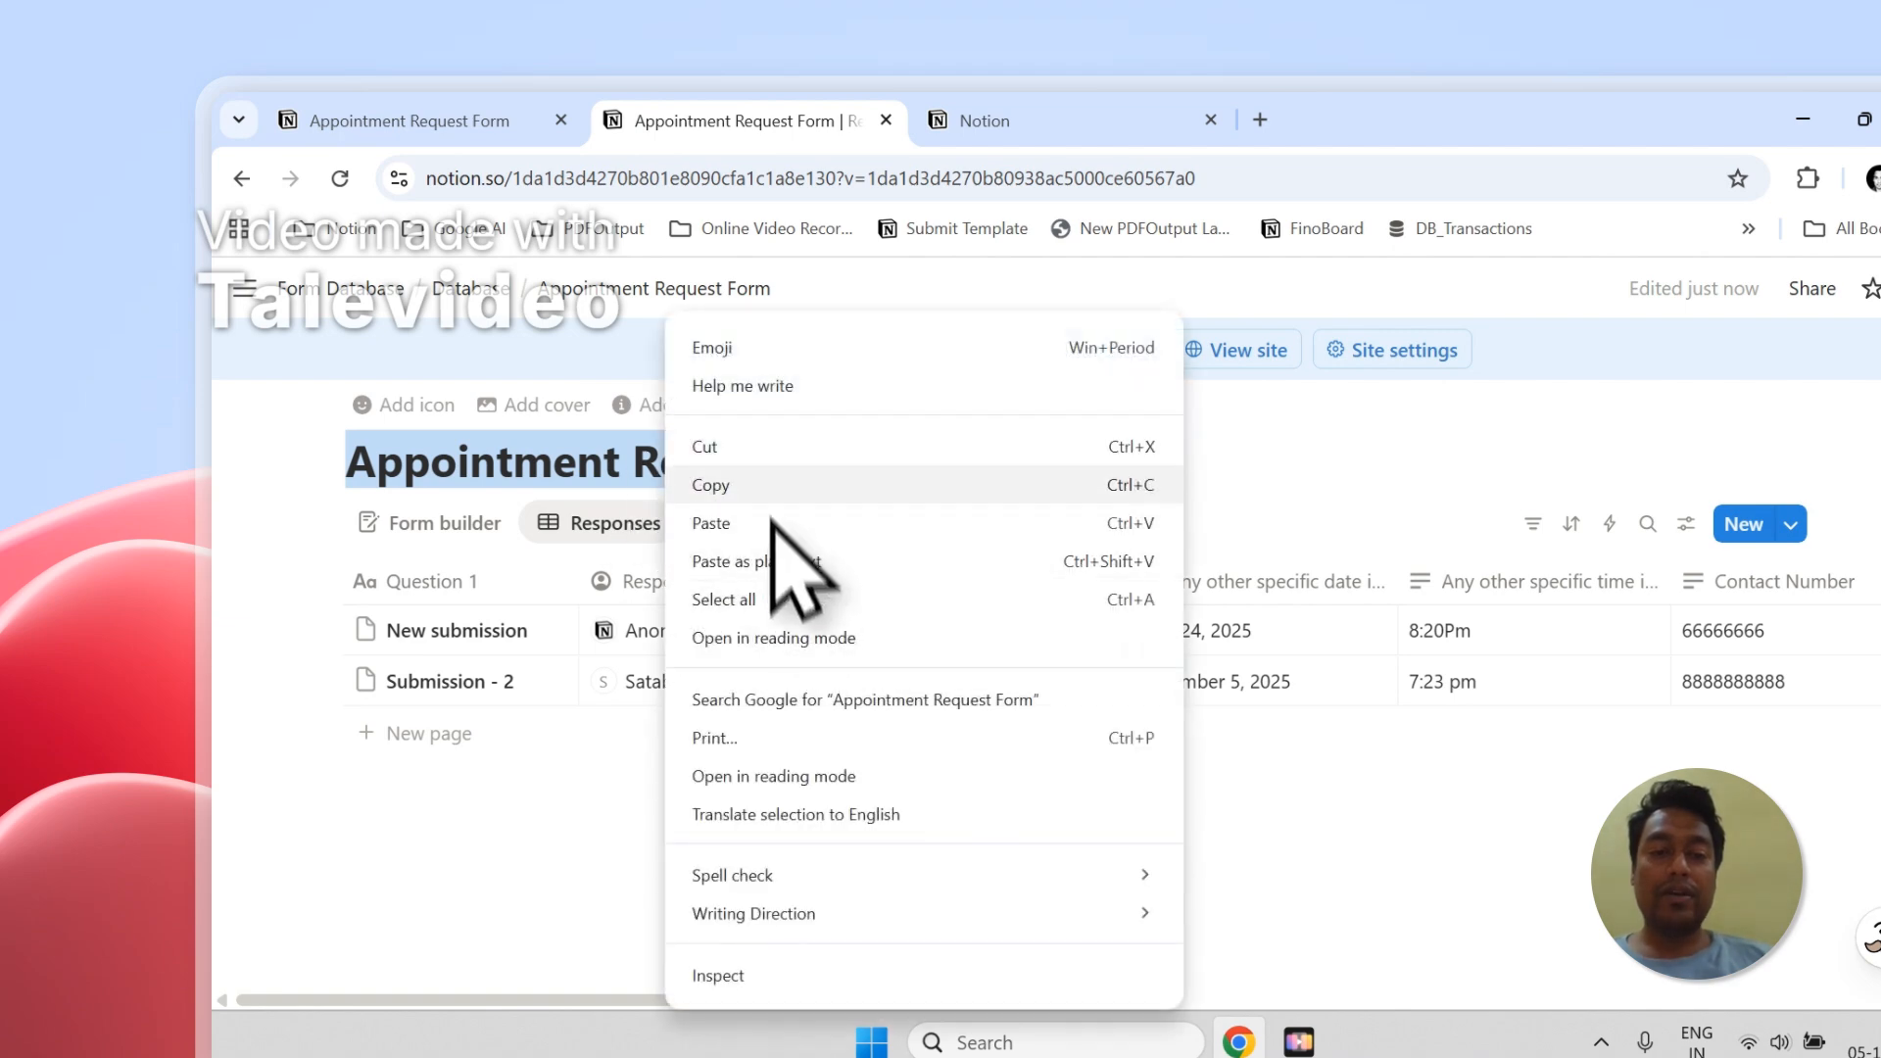
left_click(759, 485)
Step: Return to Notion's PDFOutput connection request, proceed past the permissions and choose to select pages to share with PDFOutput
left_click(970, 120)
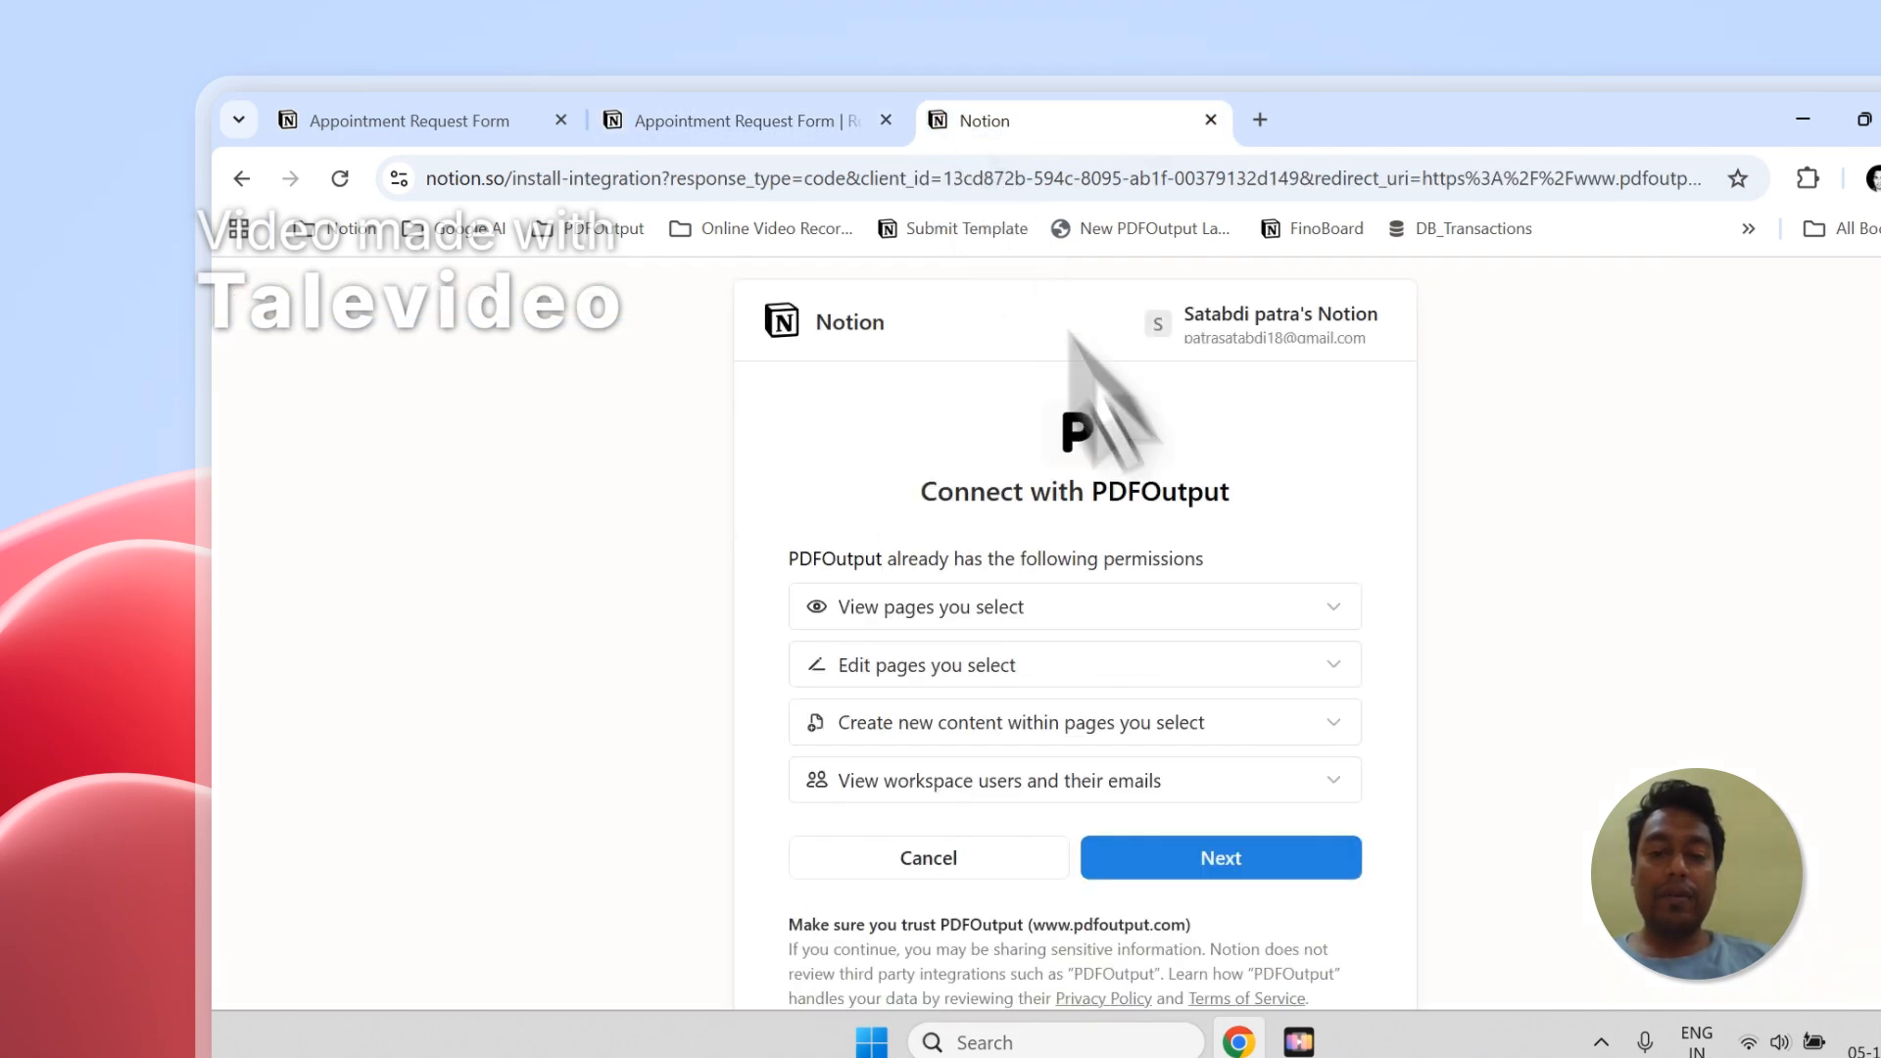
left_click(1287, 865)
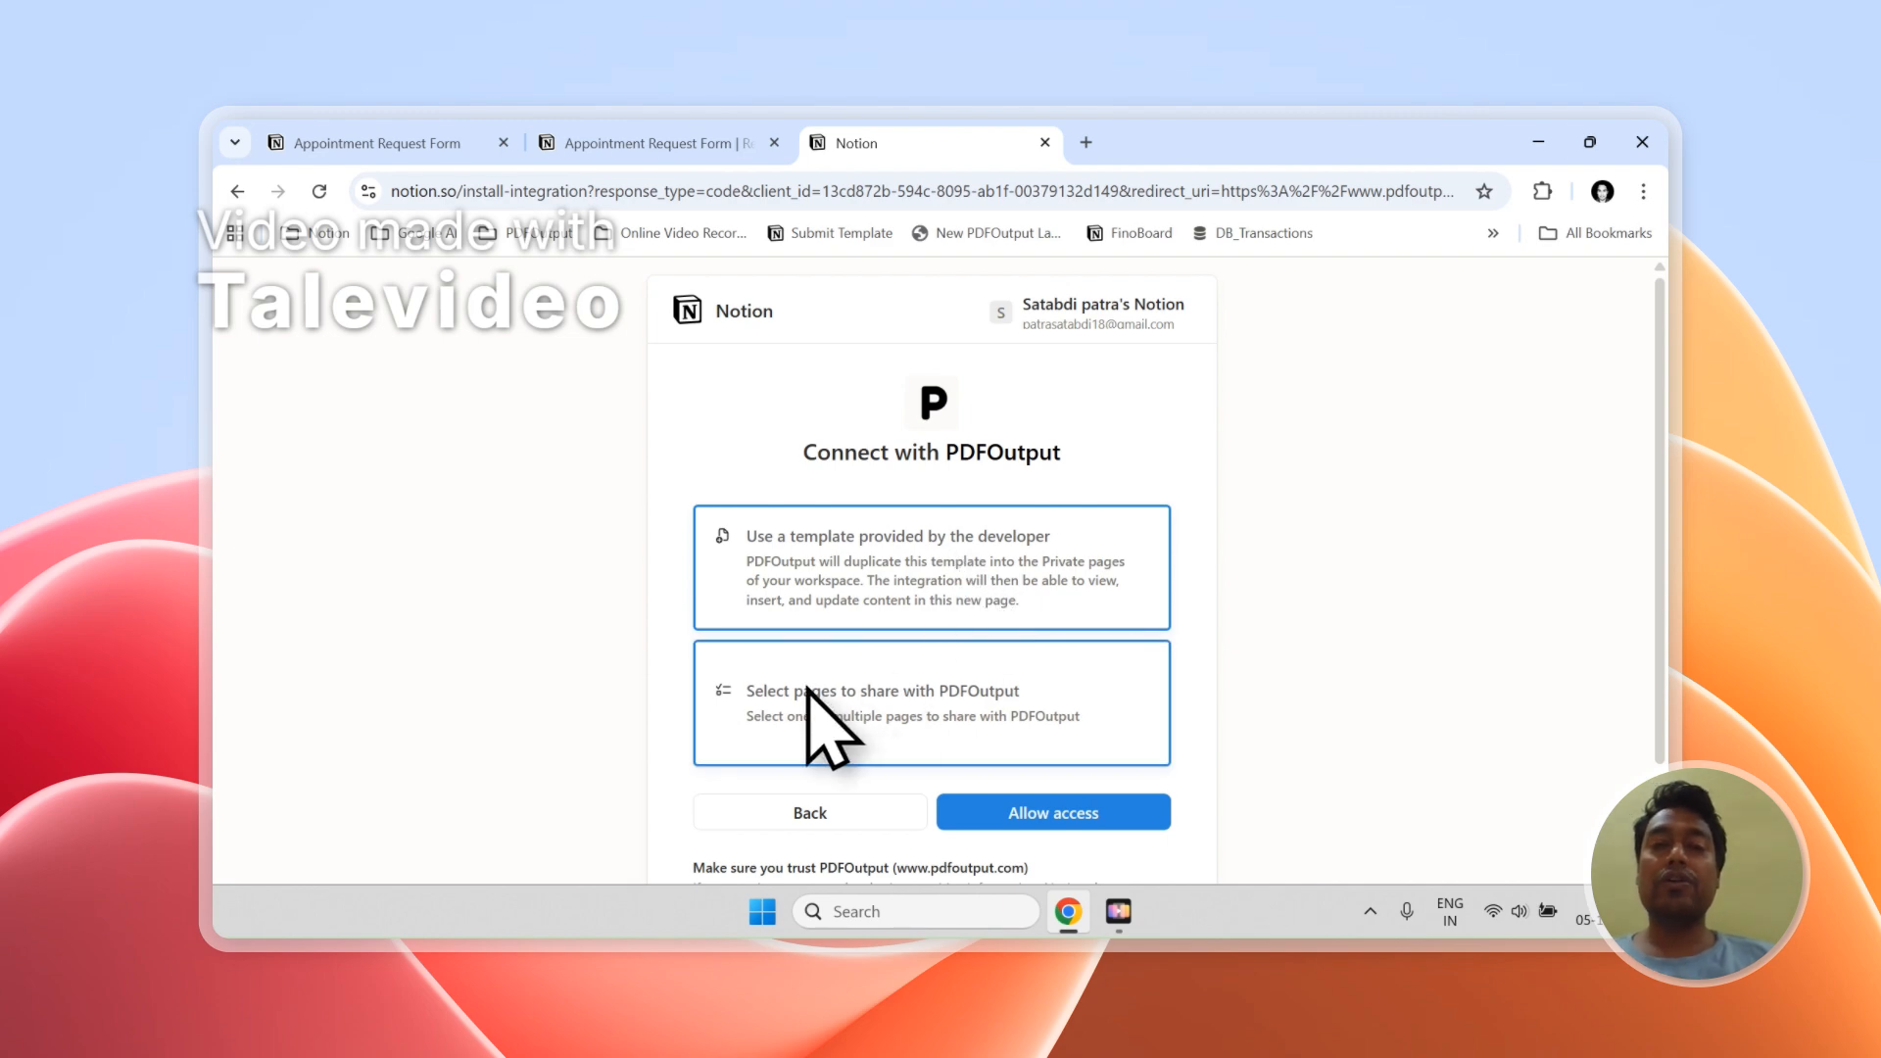
left_click(750, 690)
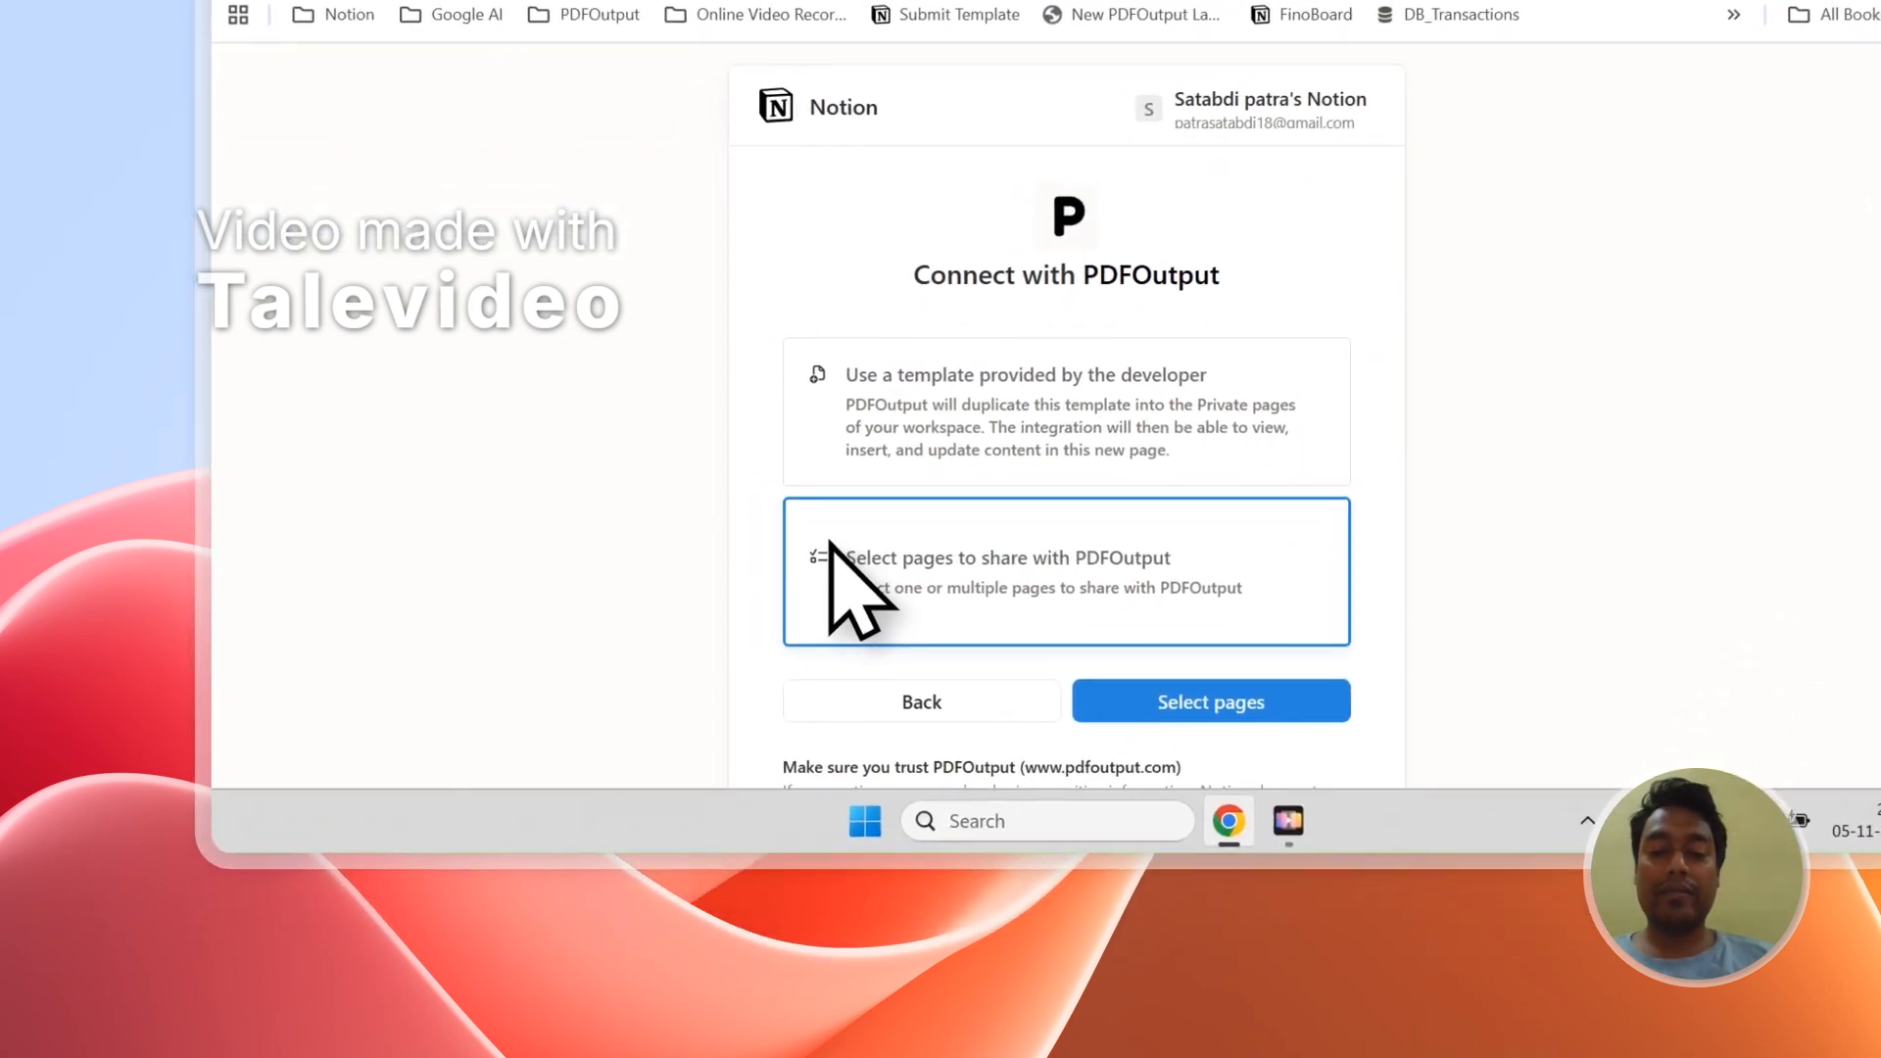
left_click(1227, 694)
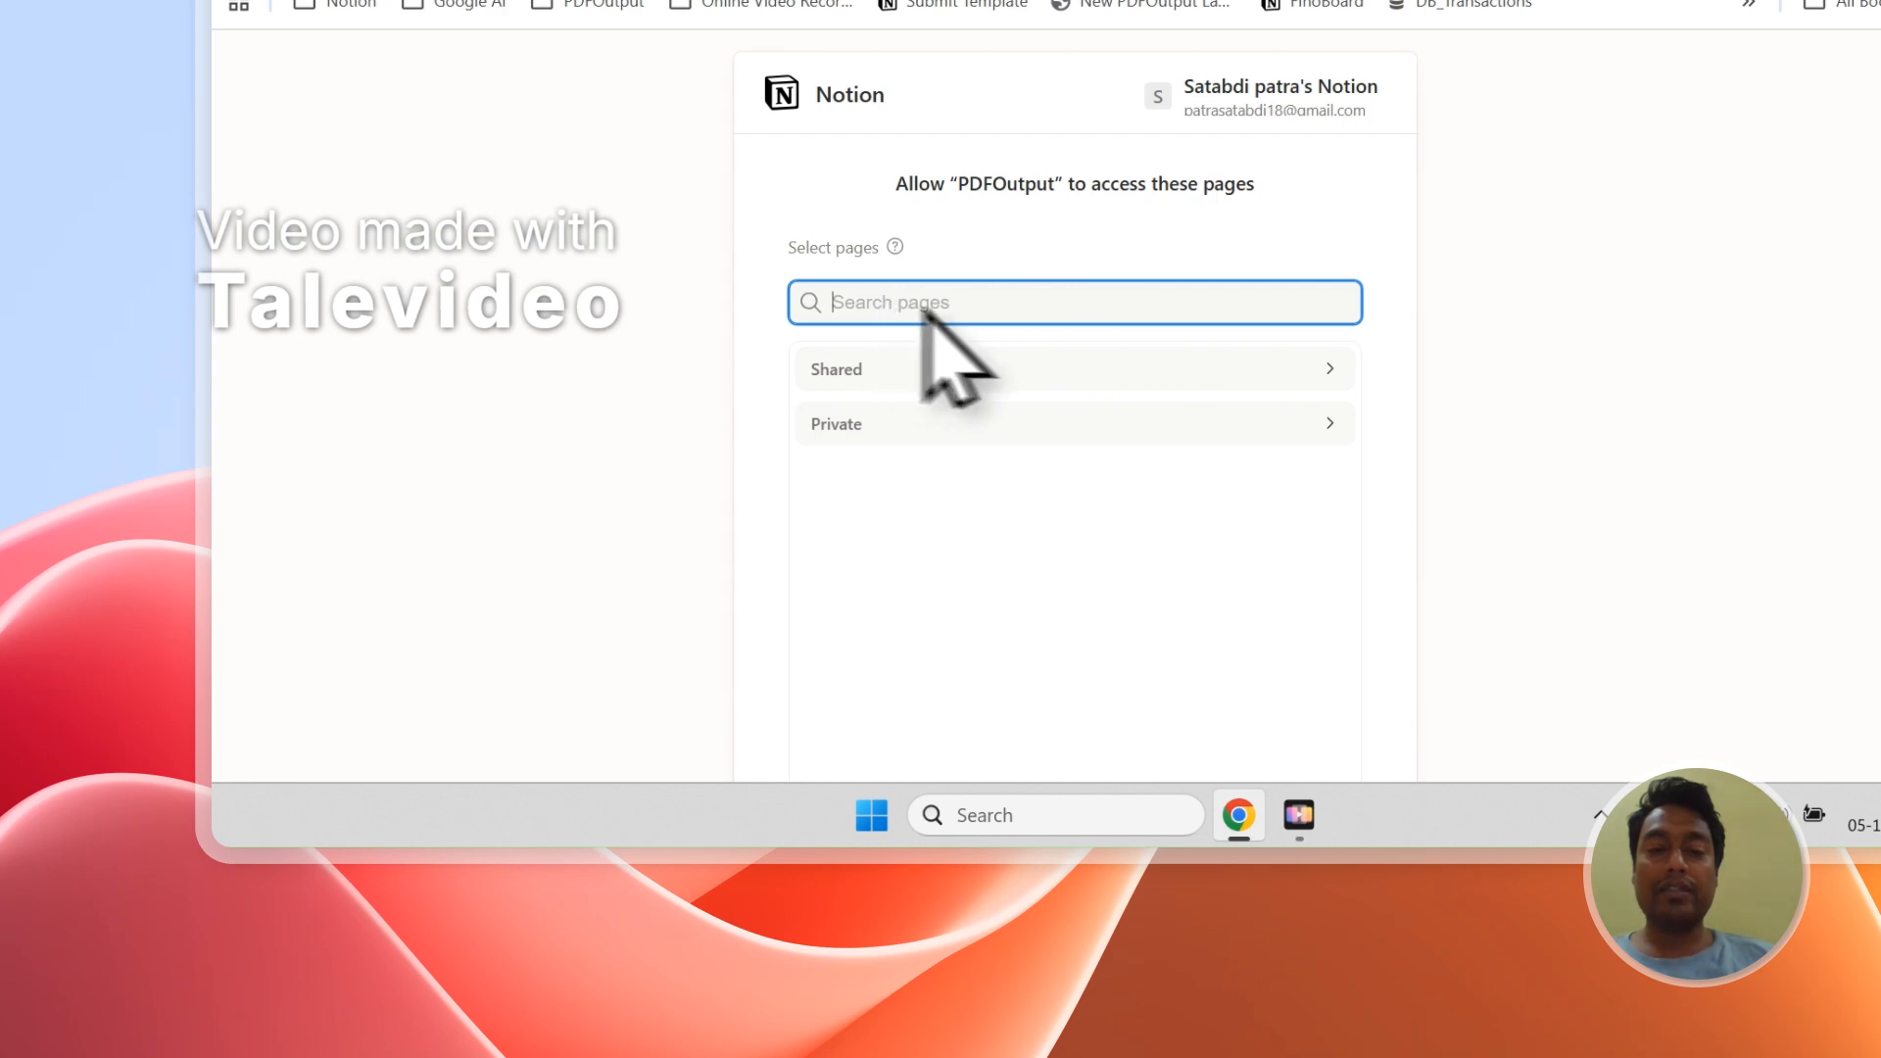
Step: Search the shareable pages for the copied form title and choose the Appointment Request Form database under Form Database / Database
right_click(870, 293)
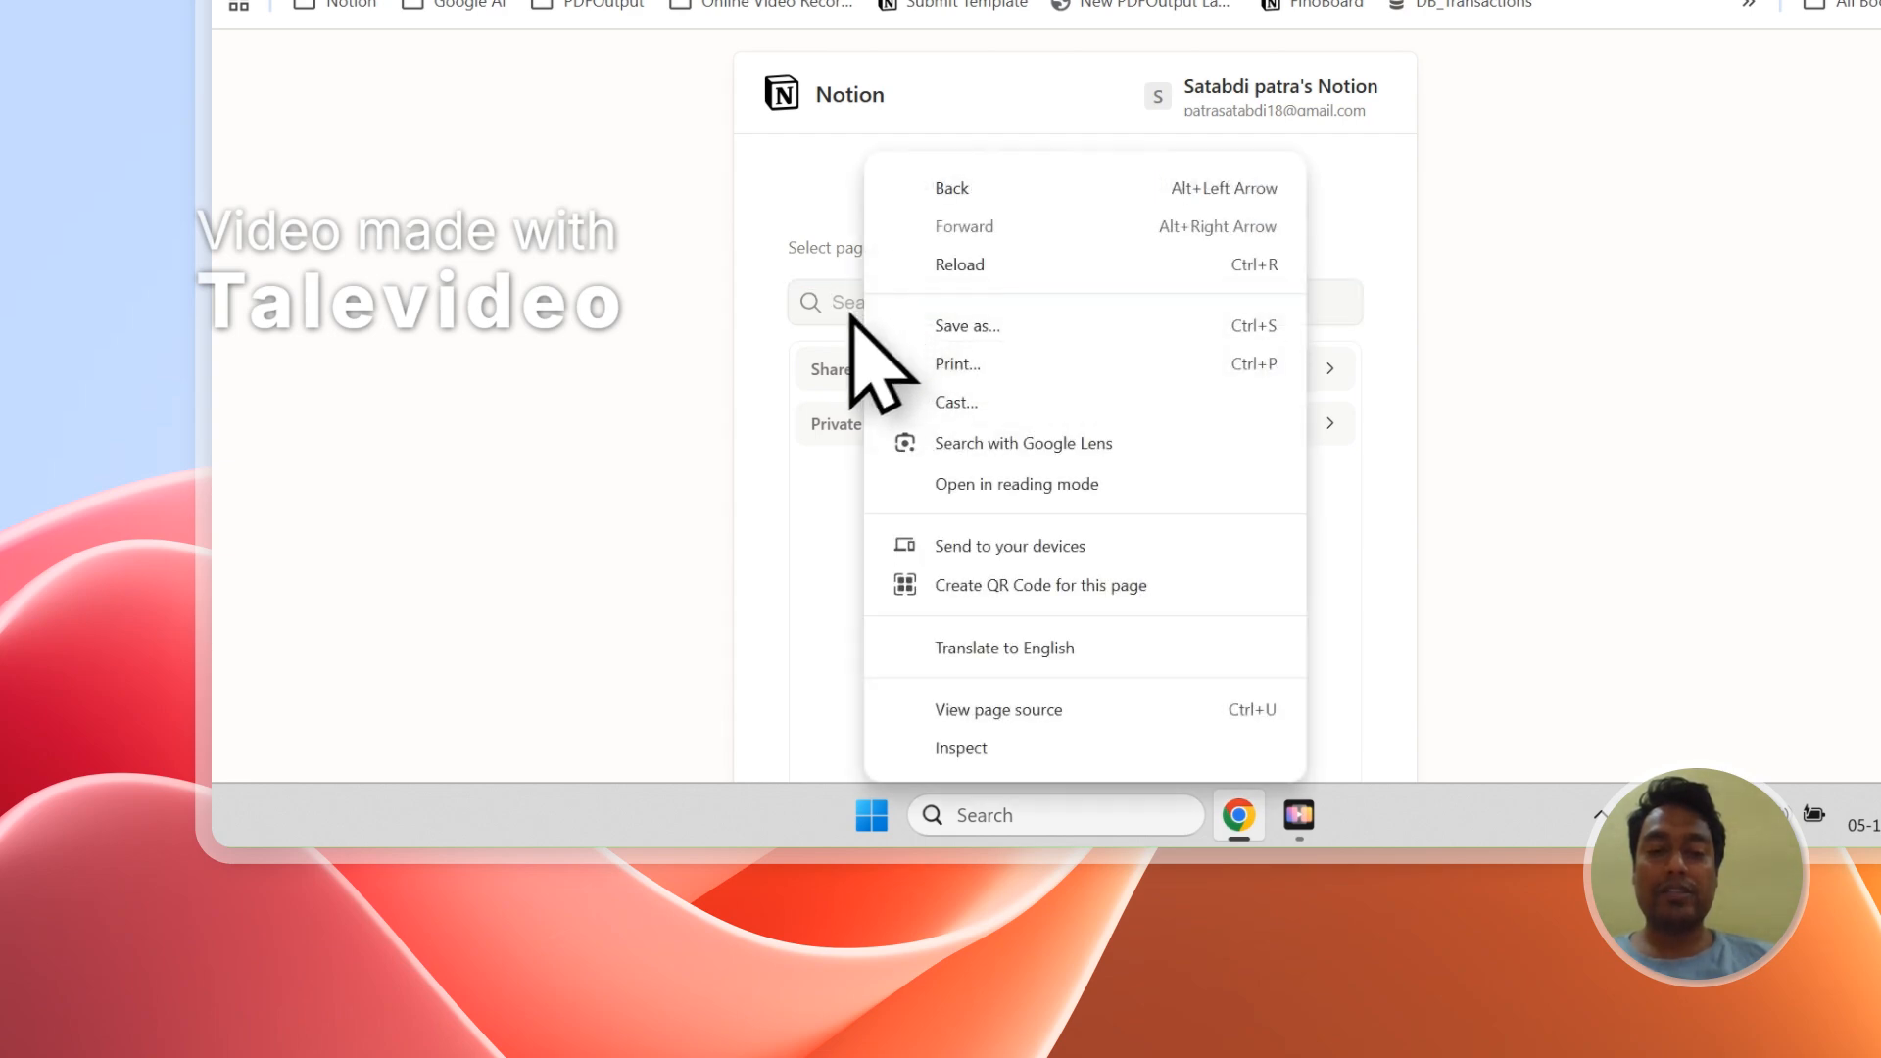
left_click(848, 306)
right_click(846, 311)
left_click(915, 471)
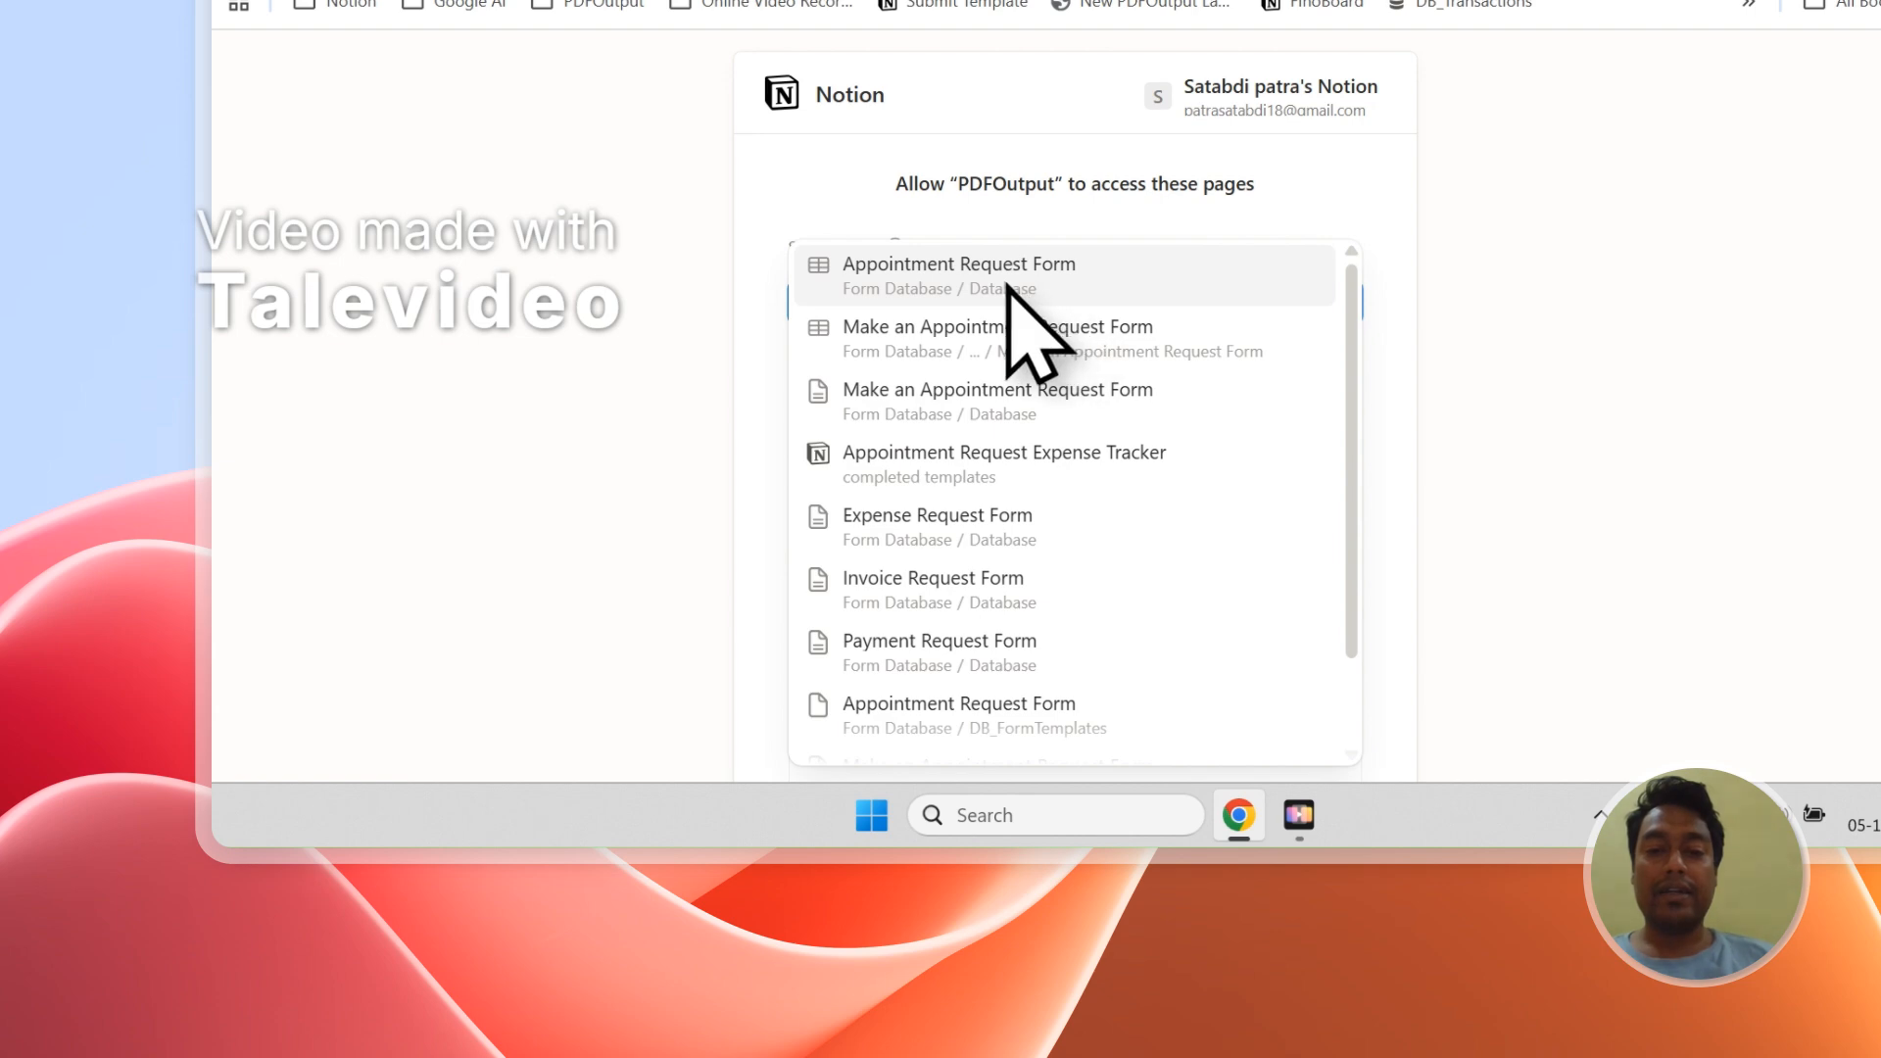
left_click(1006, 283)
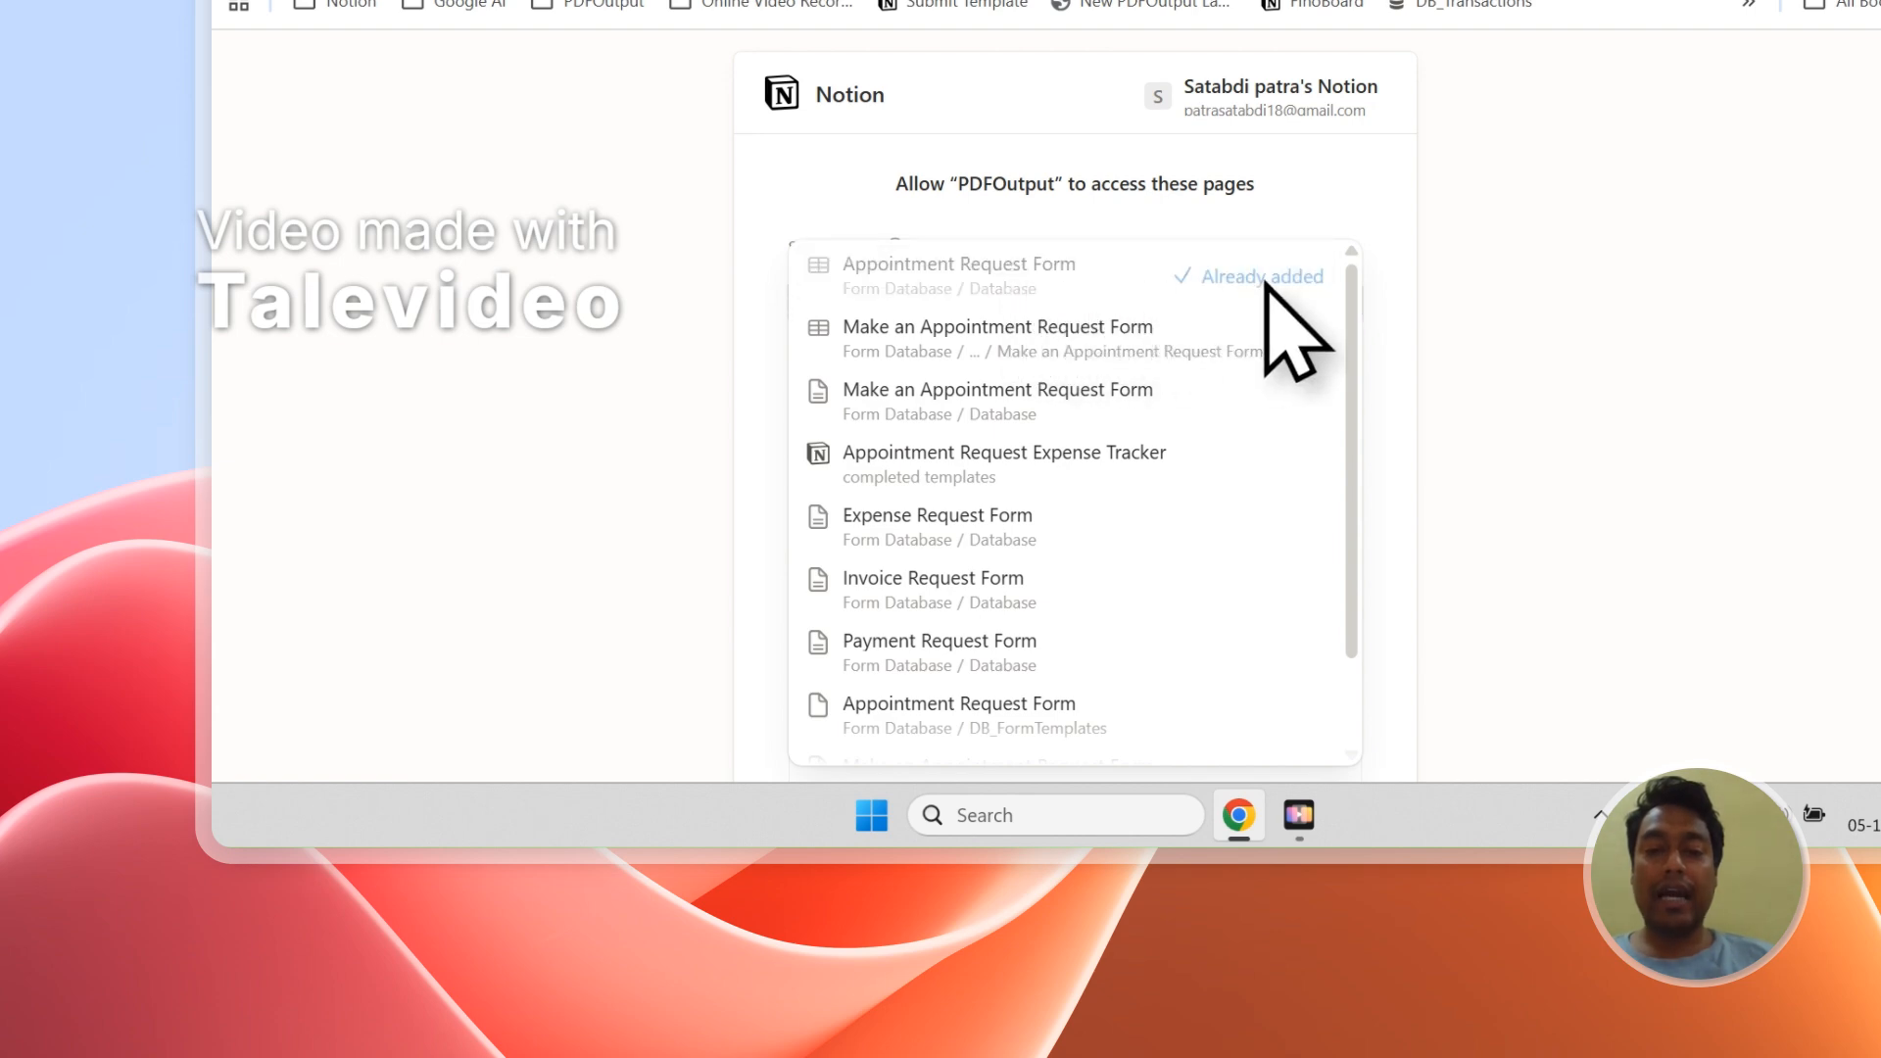
left_click(1283, 215)
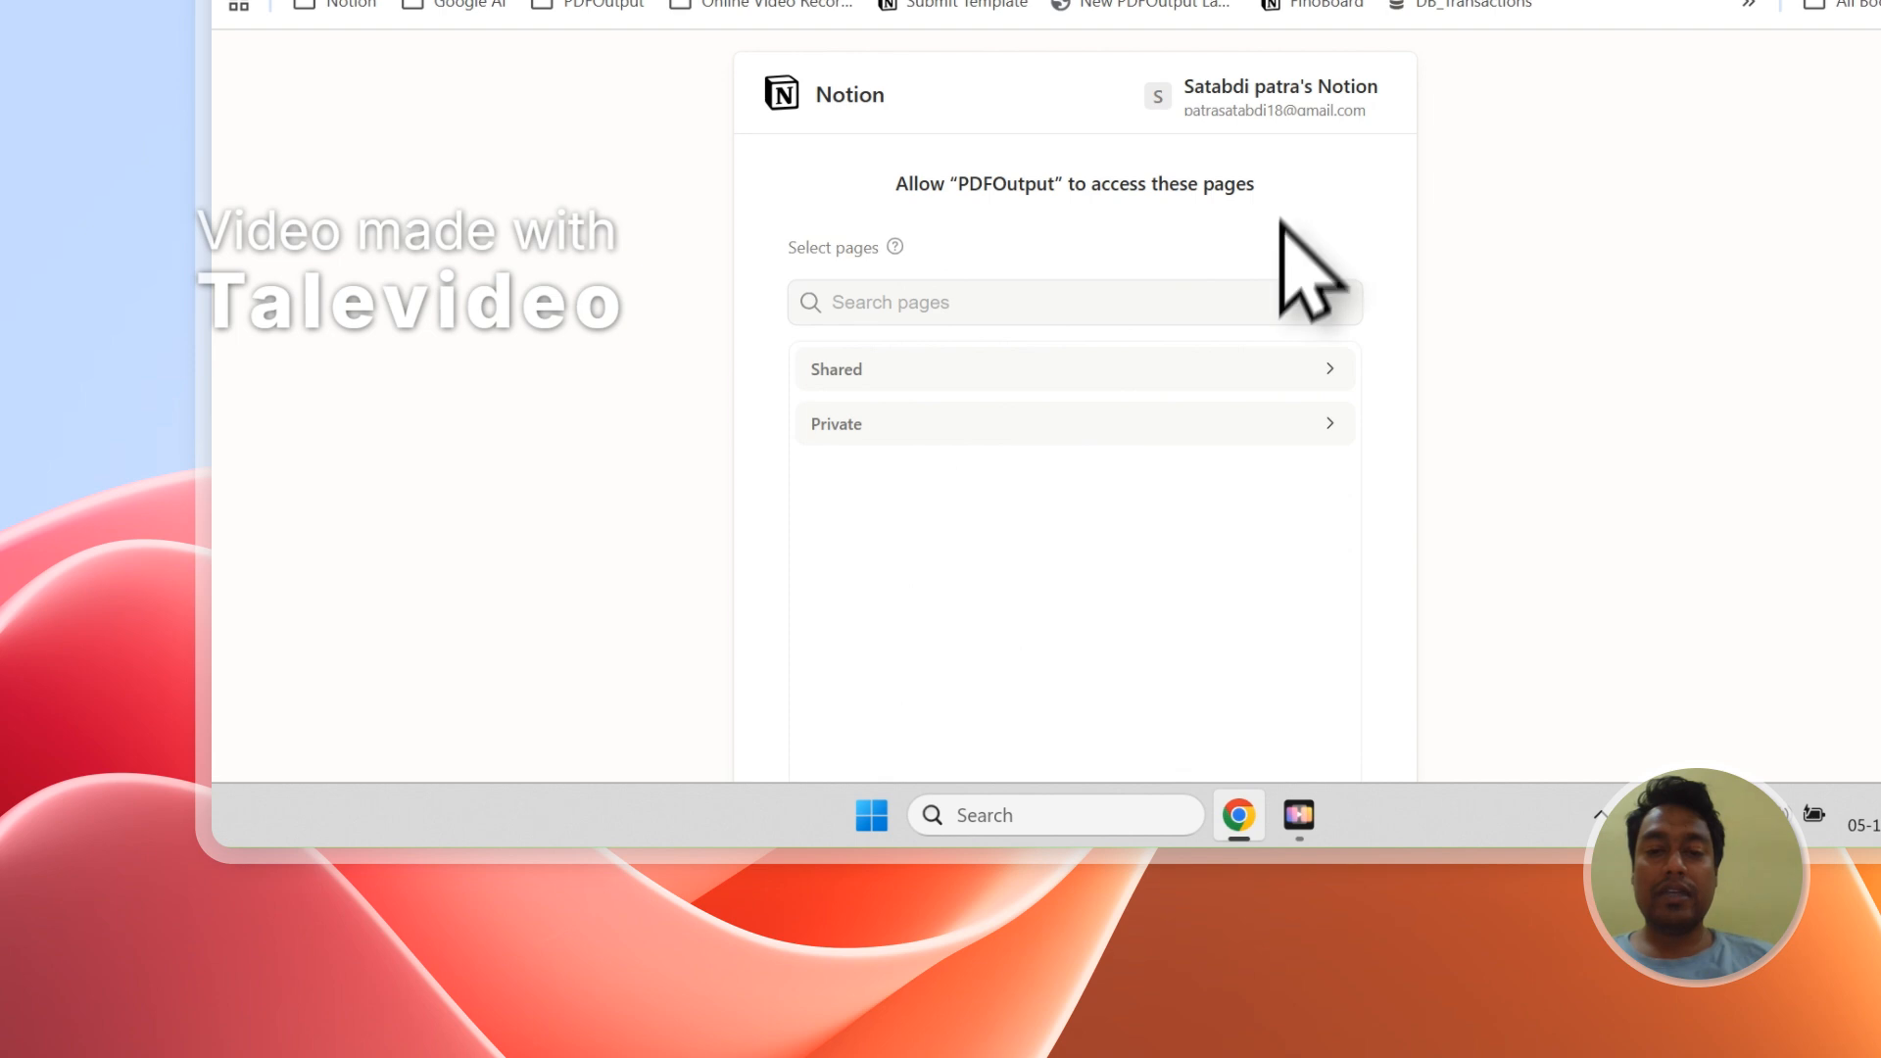
Step: Remove Course Registration Form, Customer Registration Form and Product Order Form from the manually selected private pages
left_click(852, 423)
scroll(891, 480, "down", 2)
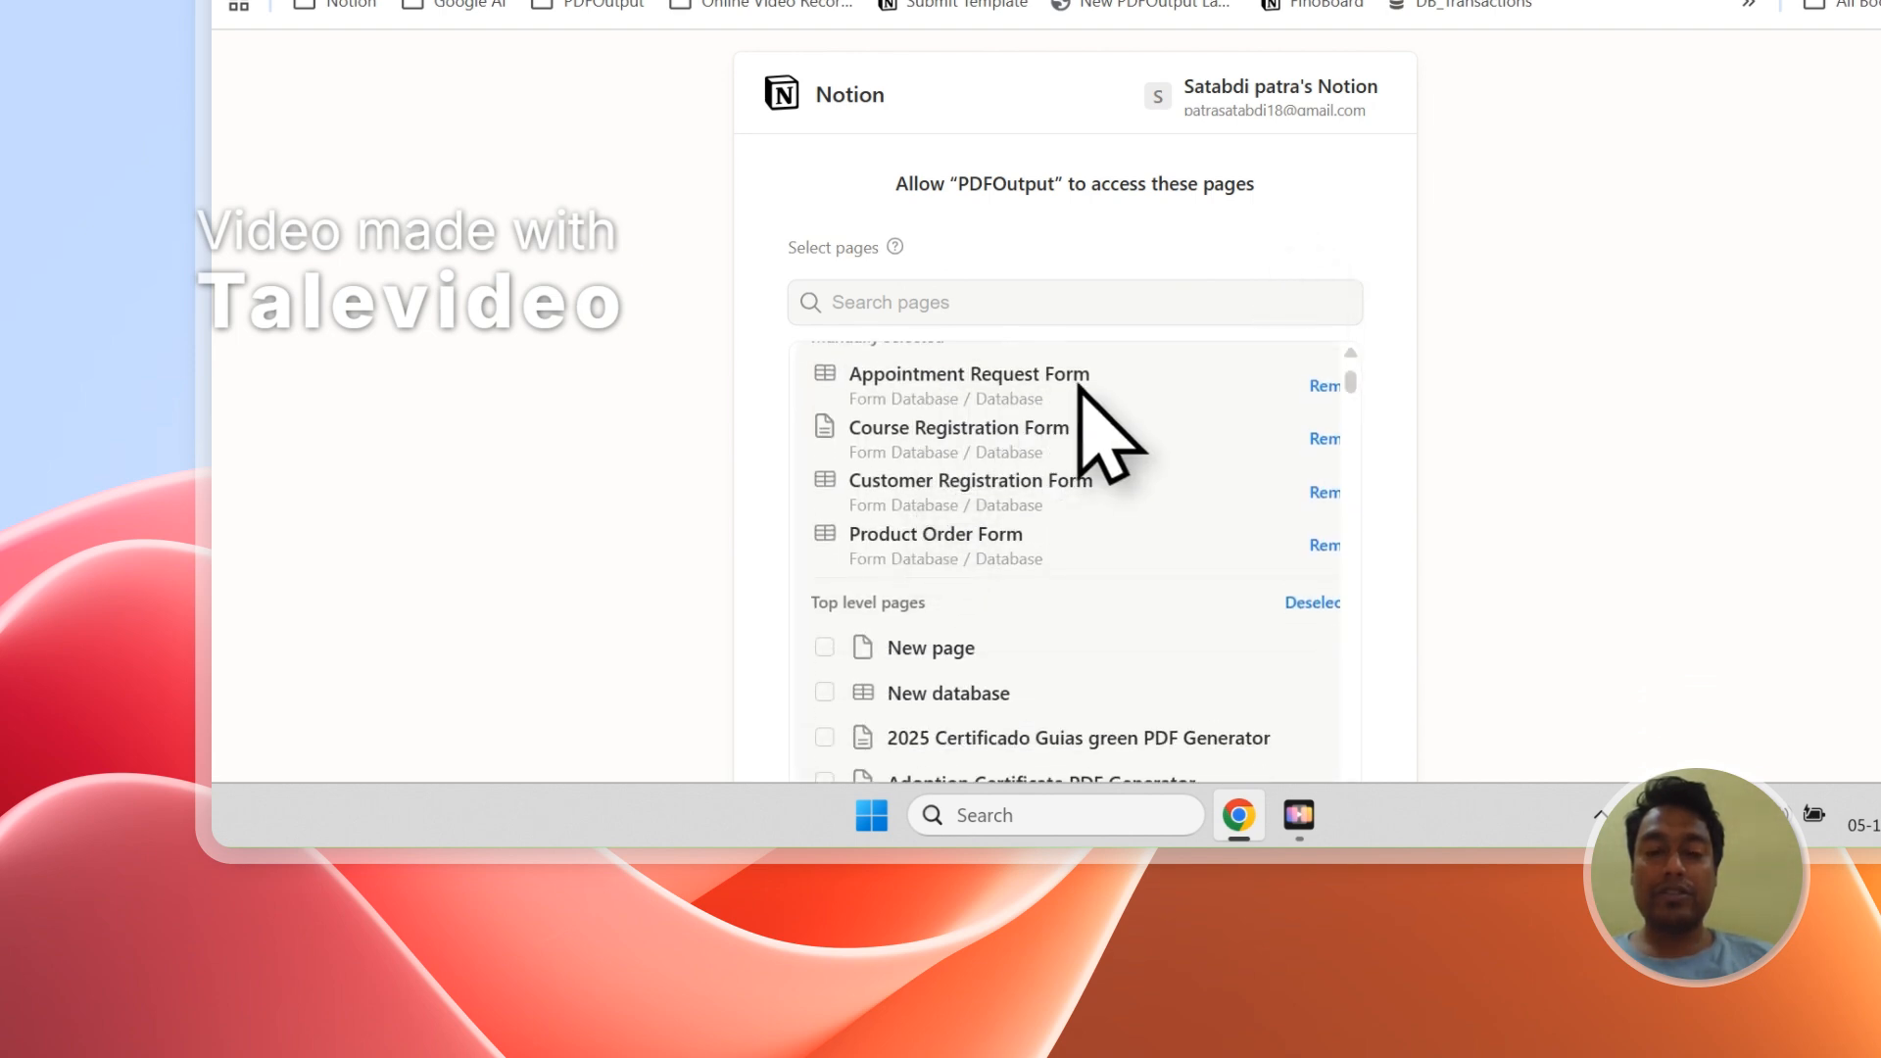
left_click(1324, 439)
left_click(1324, 439)
left_click(1324, 439)
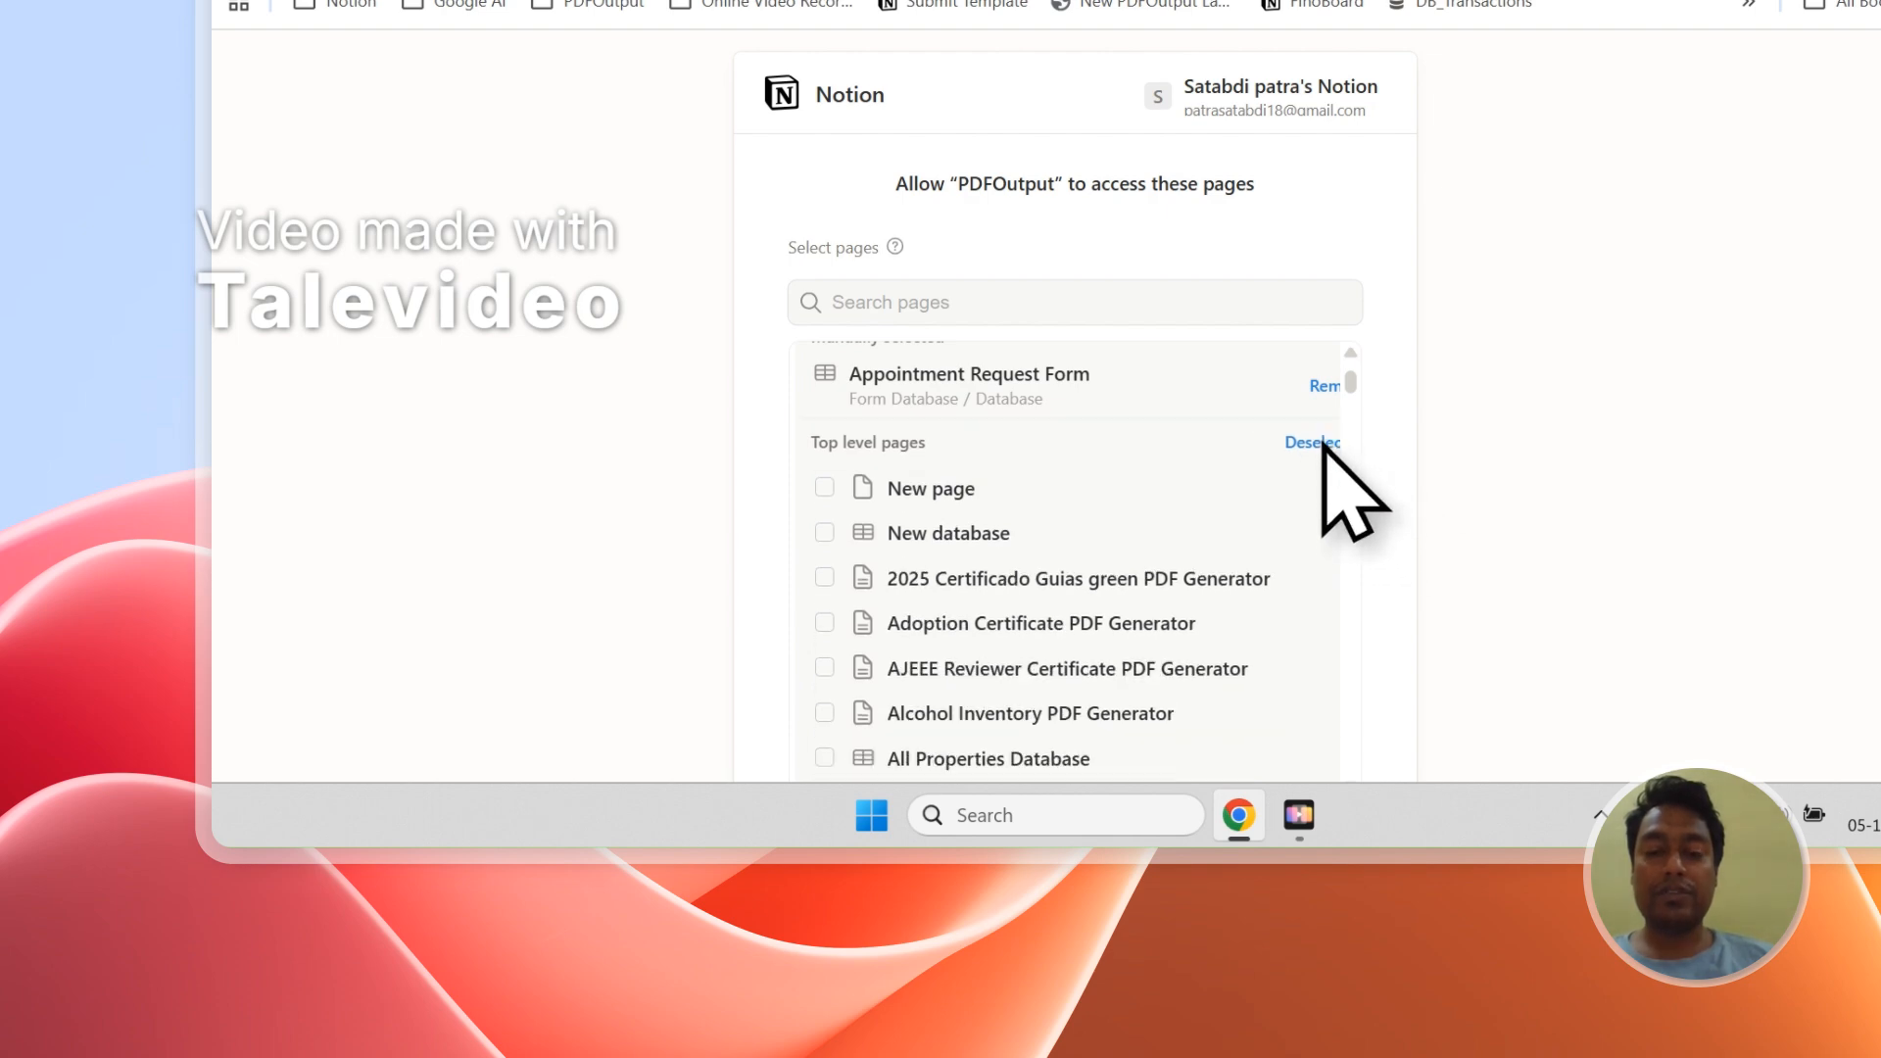
scroll(1215, 480, "up", 2)
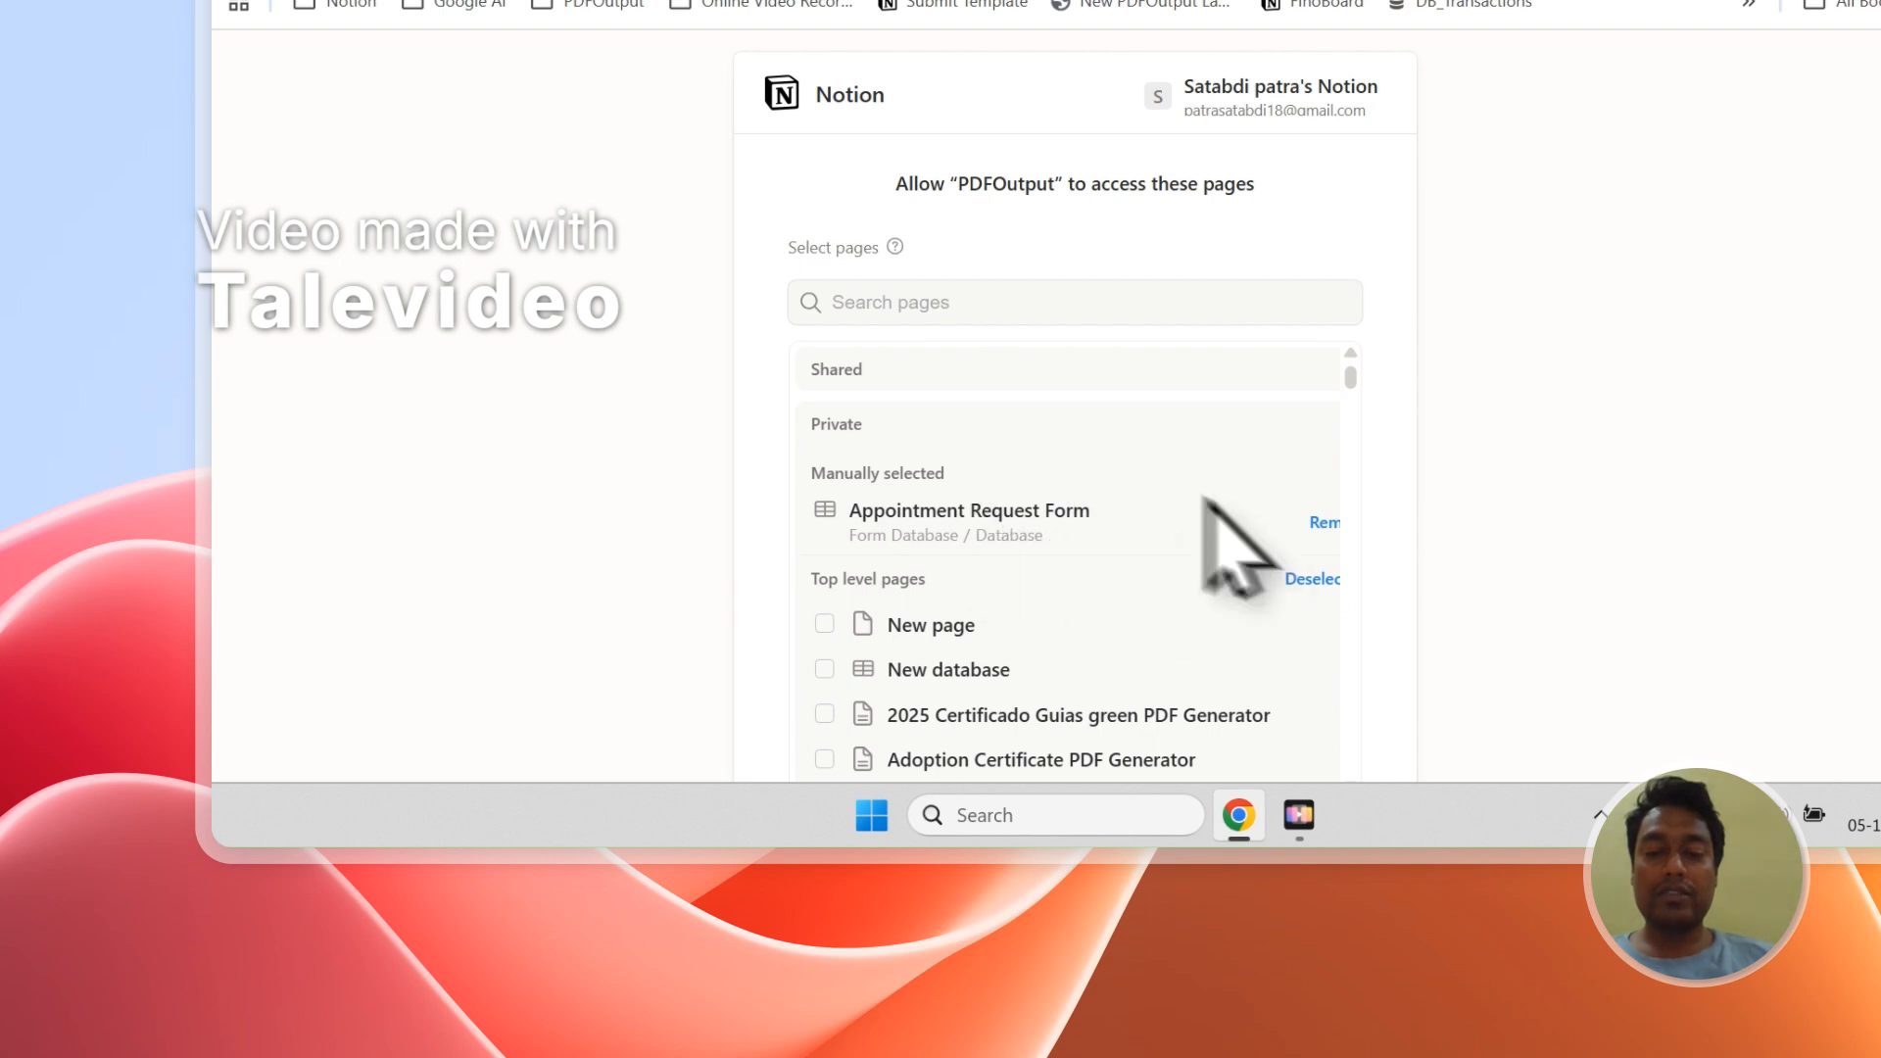
Step: Look through the page search field and the list of top-level private pages that can be shared with PDFOutput
left_click(960, 318)
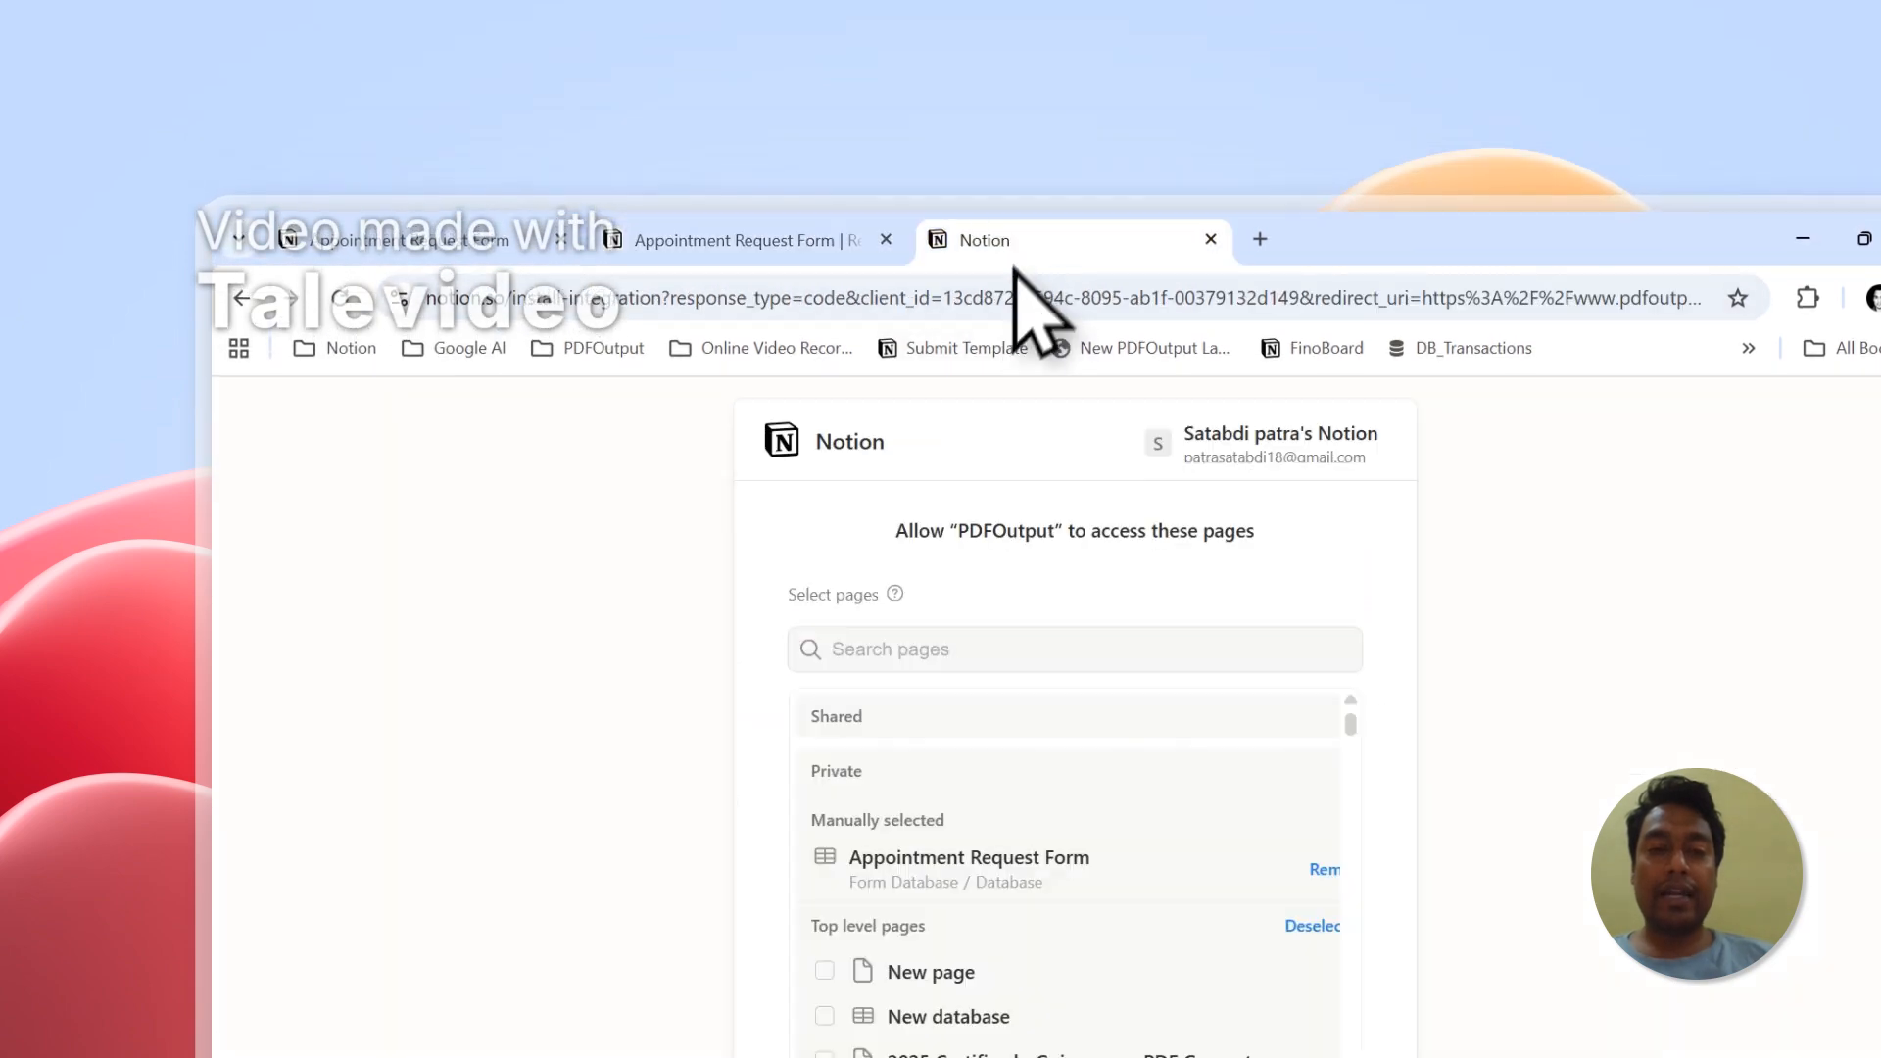
left_click(974, 642)
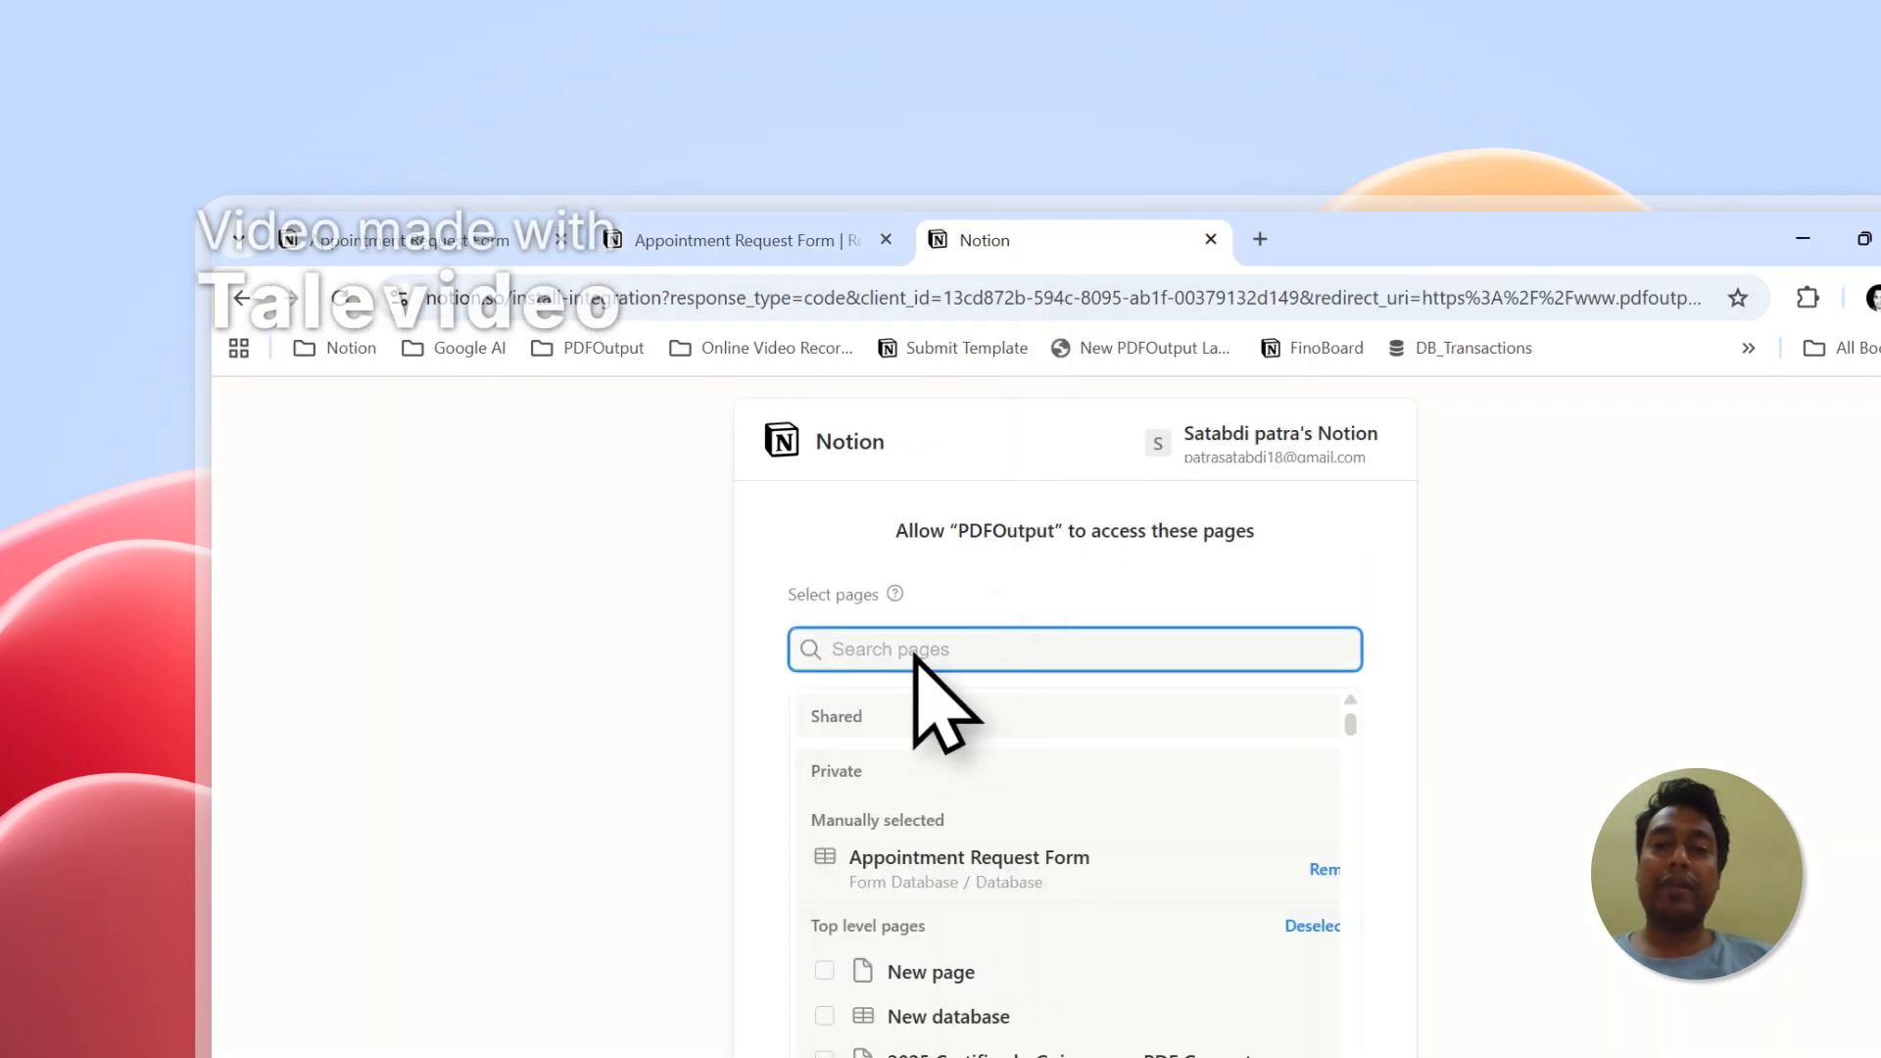
scroll(913, 656, "down", 2)
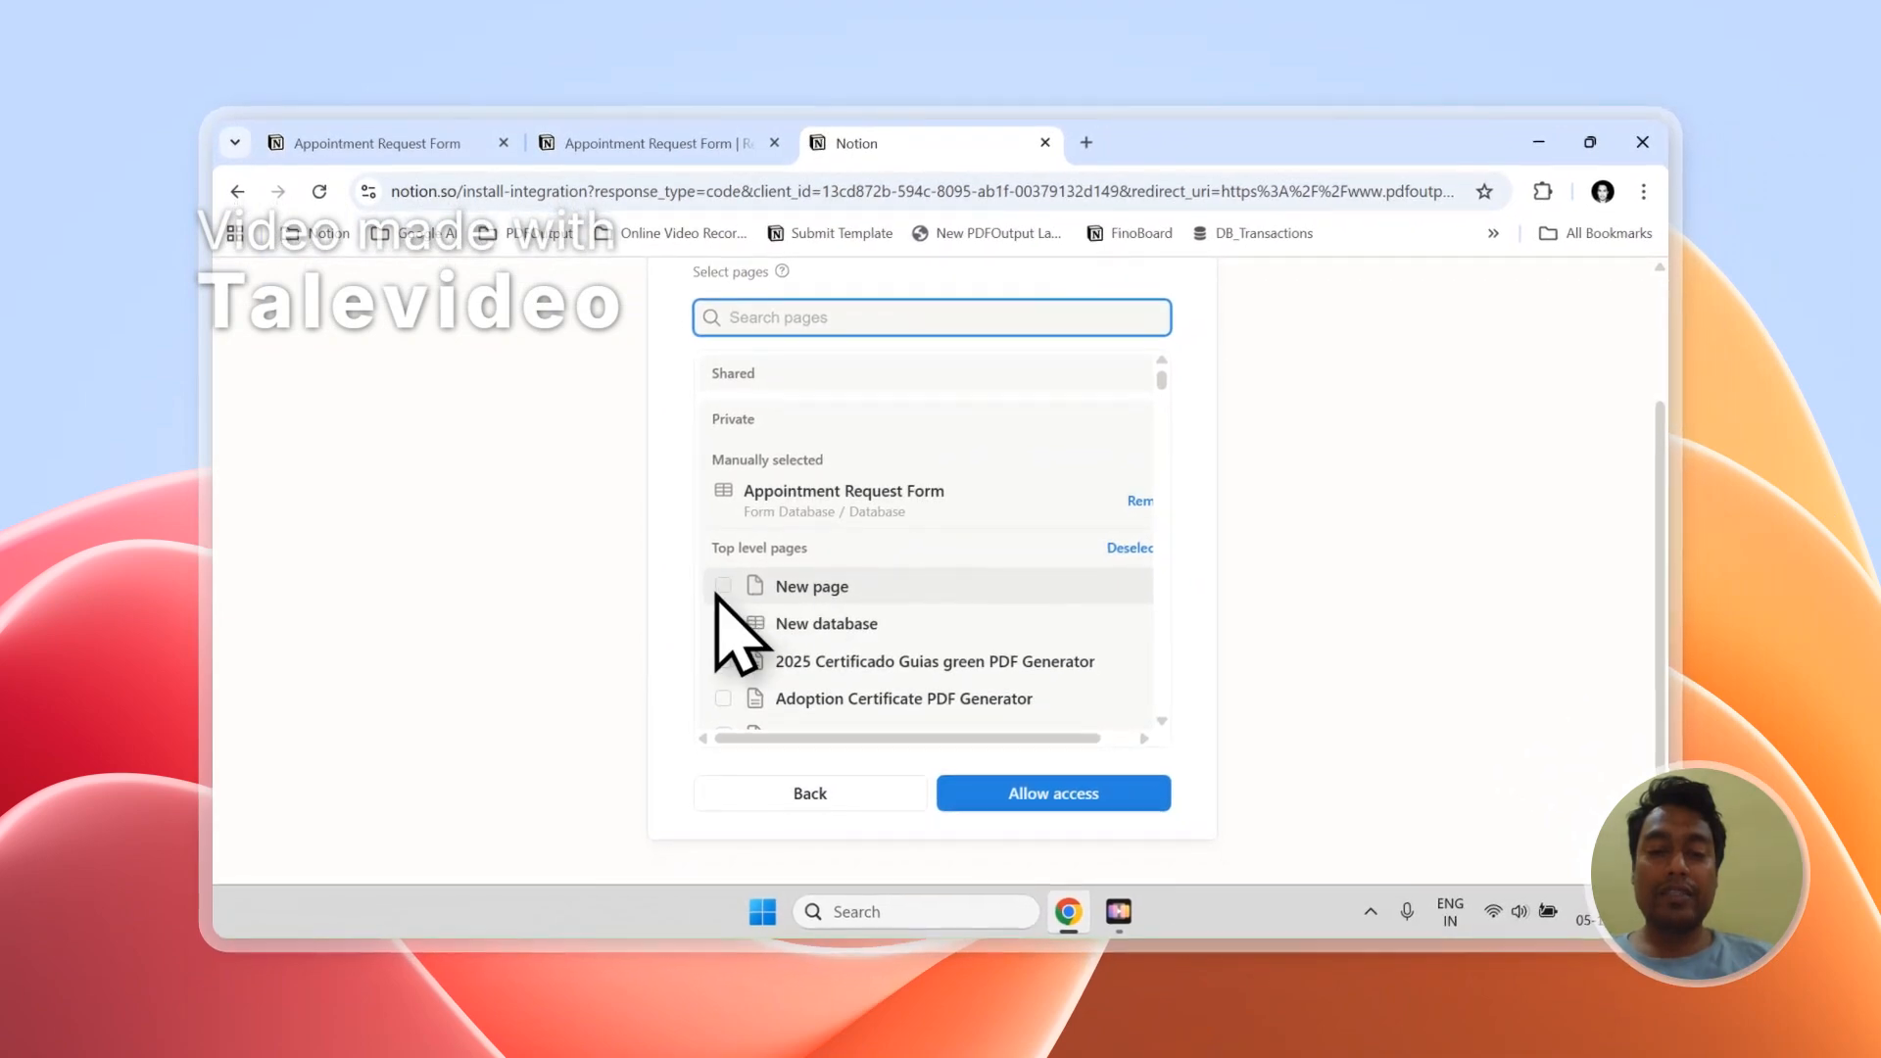
scroll(731, 678, "down", 5)
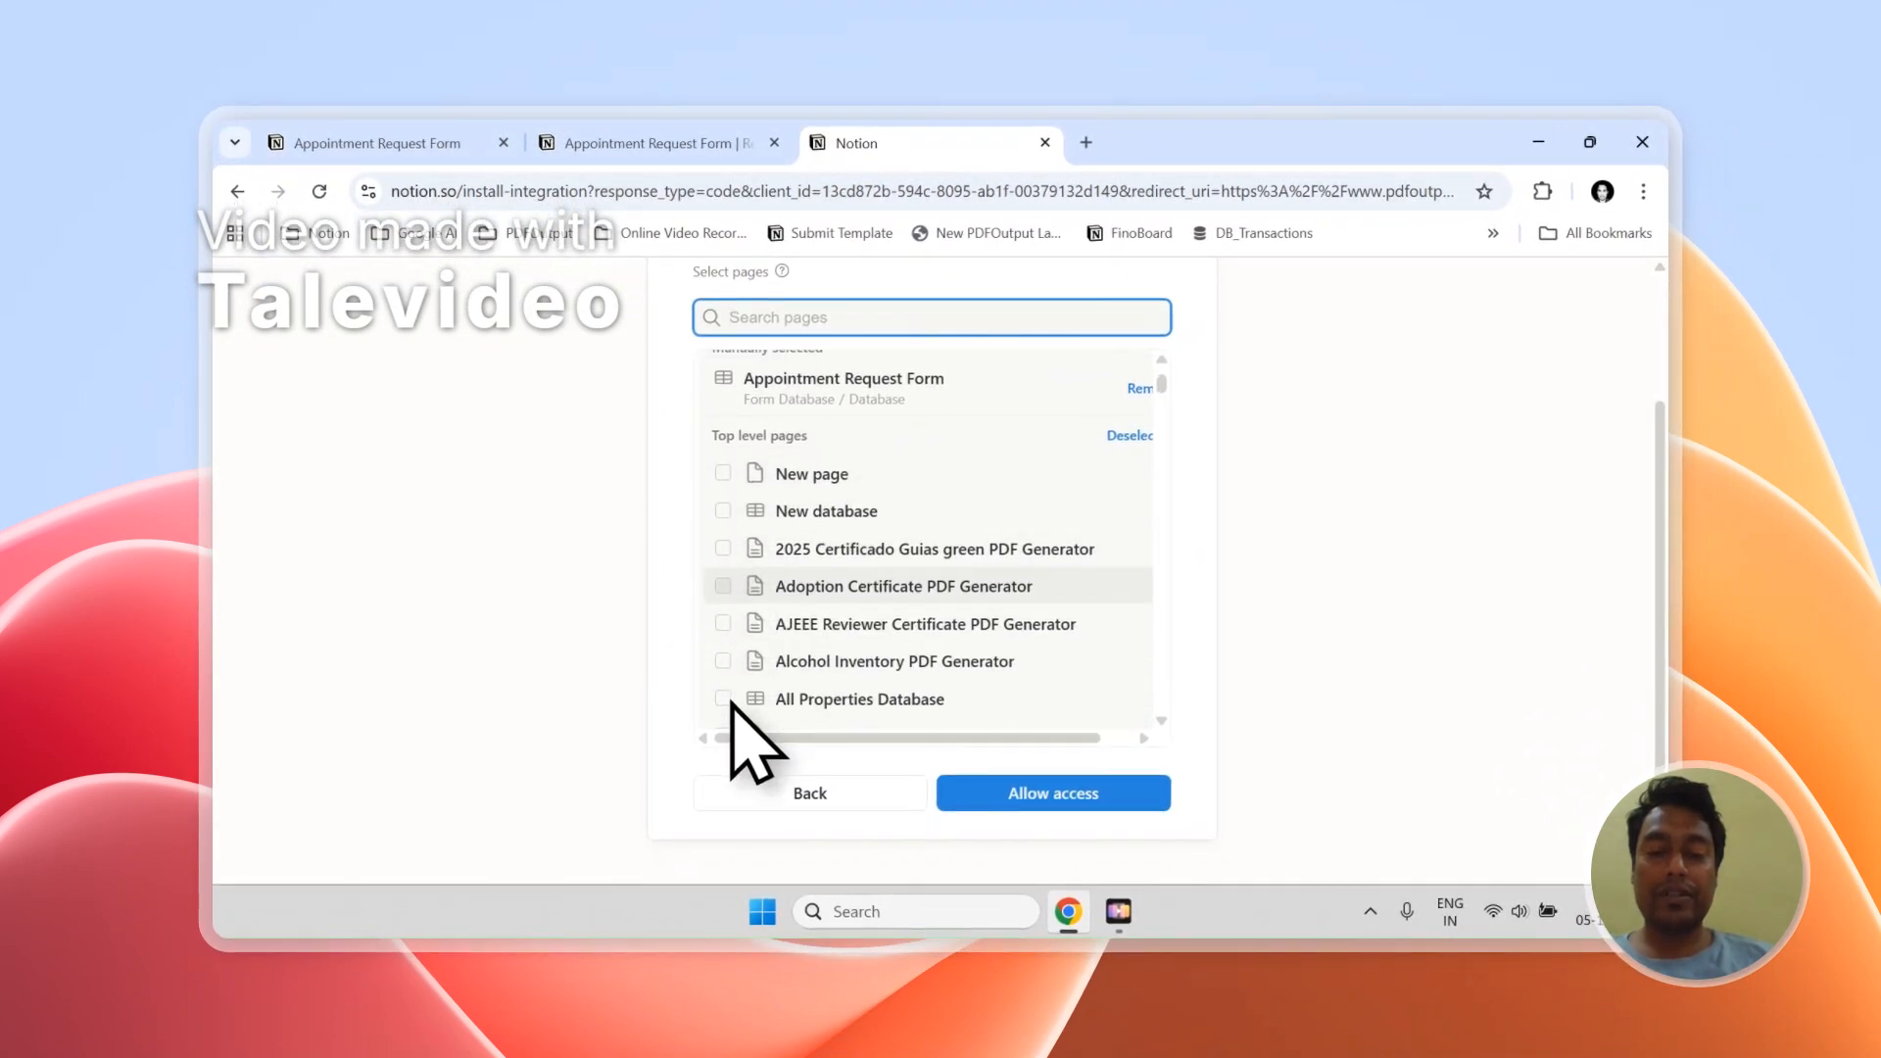
scroll(780, 604, "down", 2)
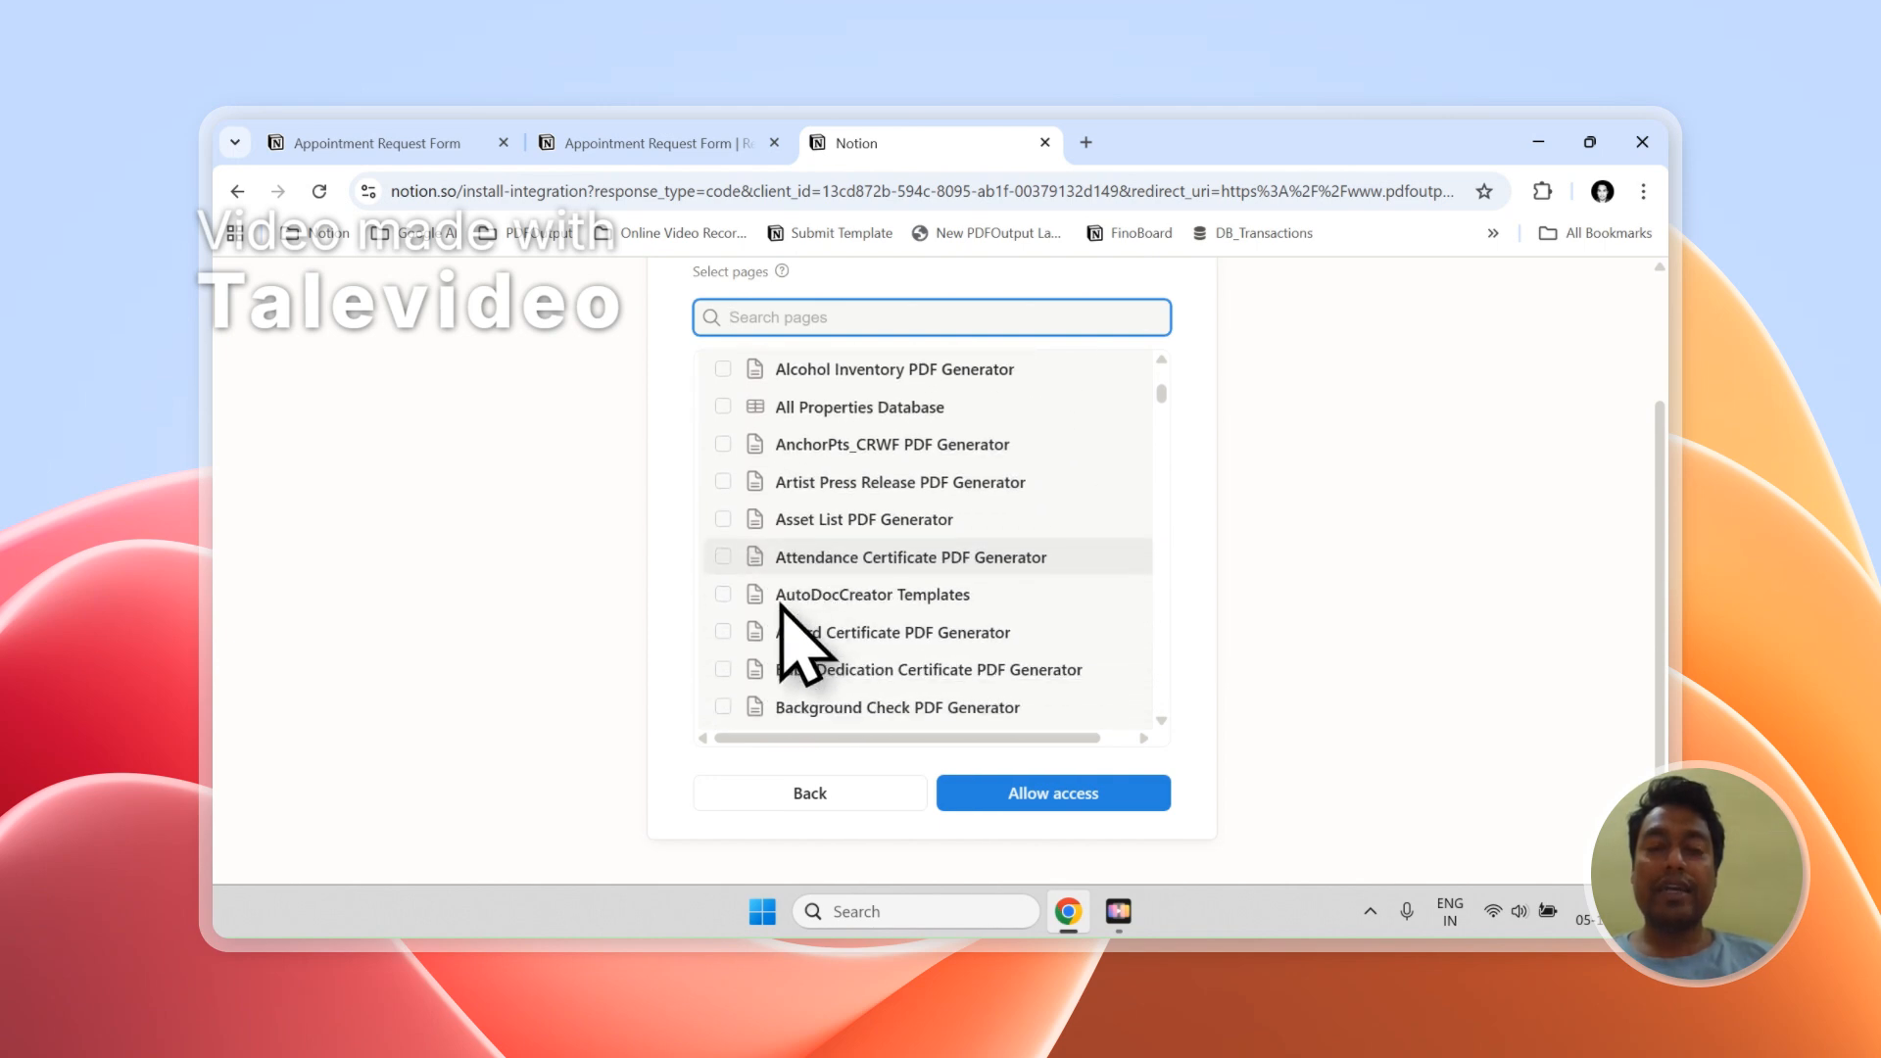
scroll(770, 579, "up", 8)
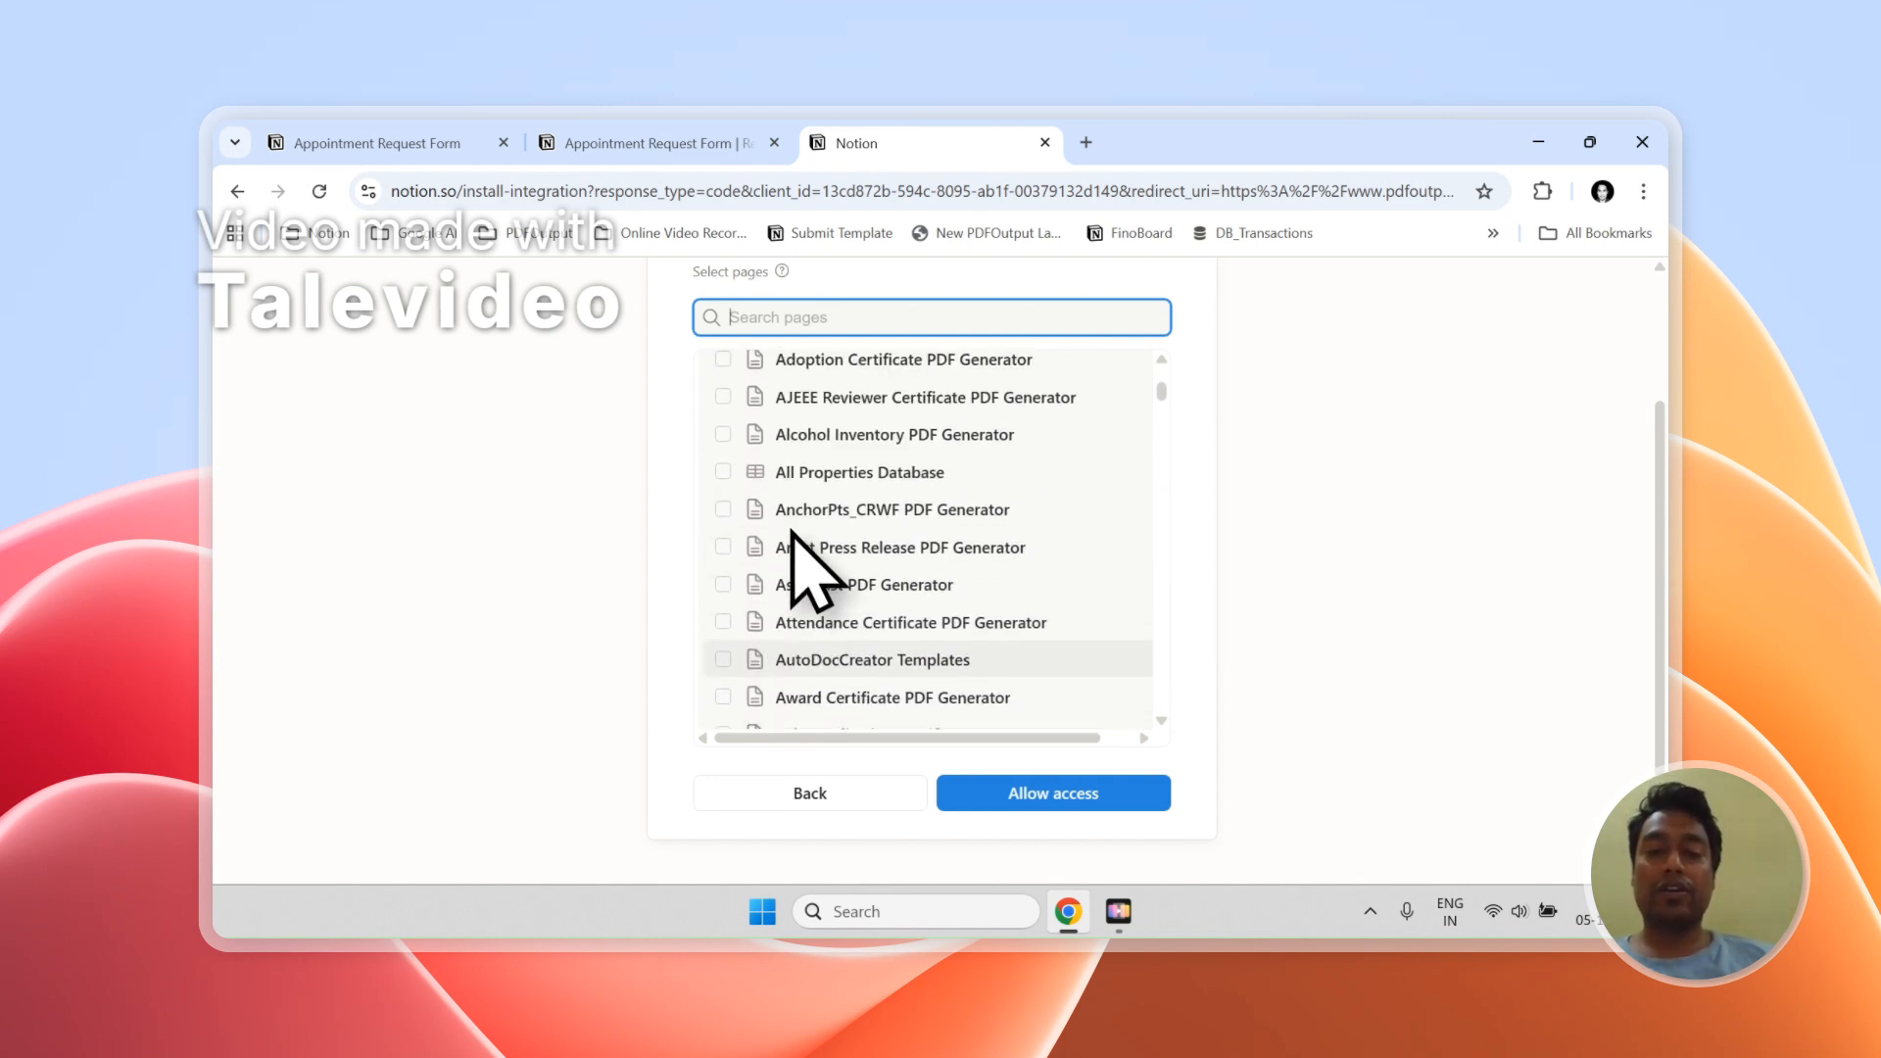
Step: Compare the page selected for PDFOutput access with the Notion responses database and highlight the Appointment Request Form title
scroll(821, 332, "up", 3)
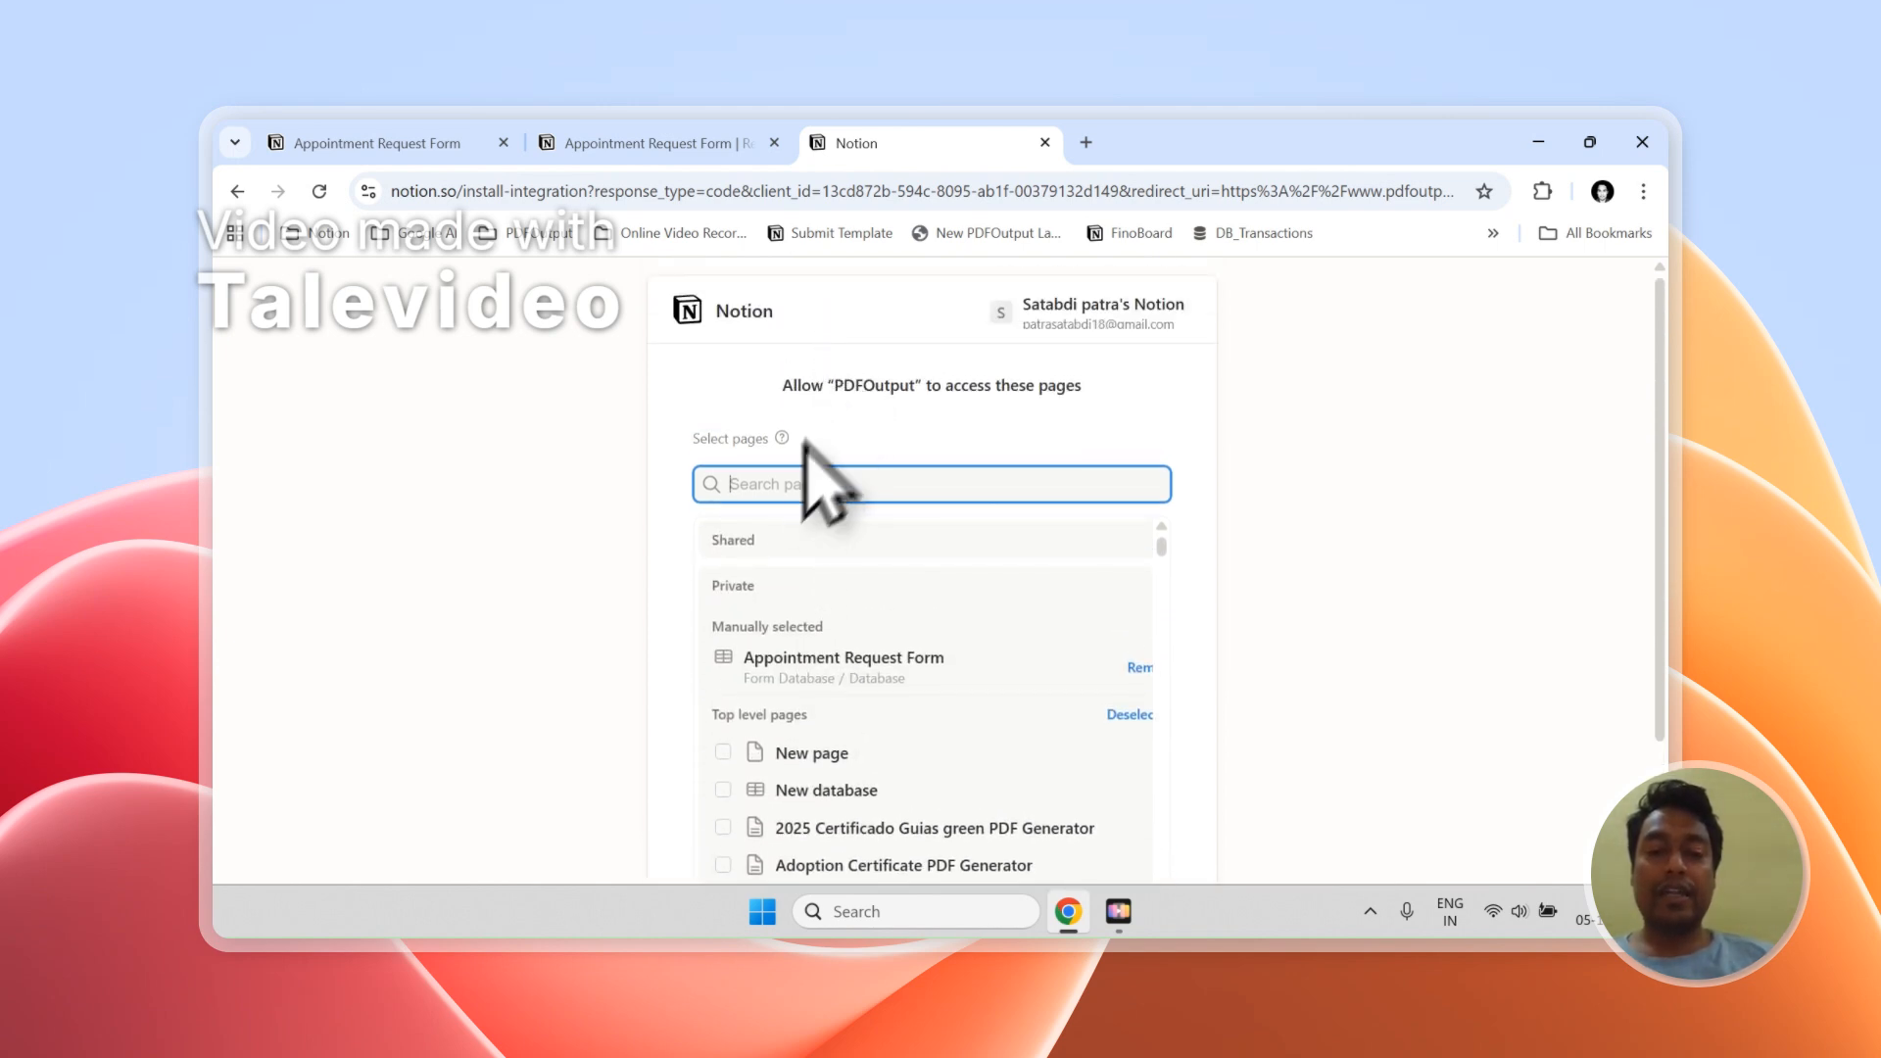
left_click(720, 149)
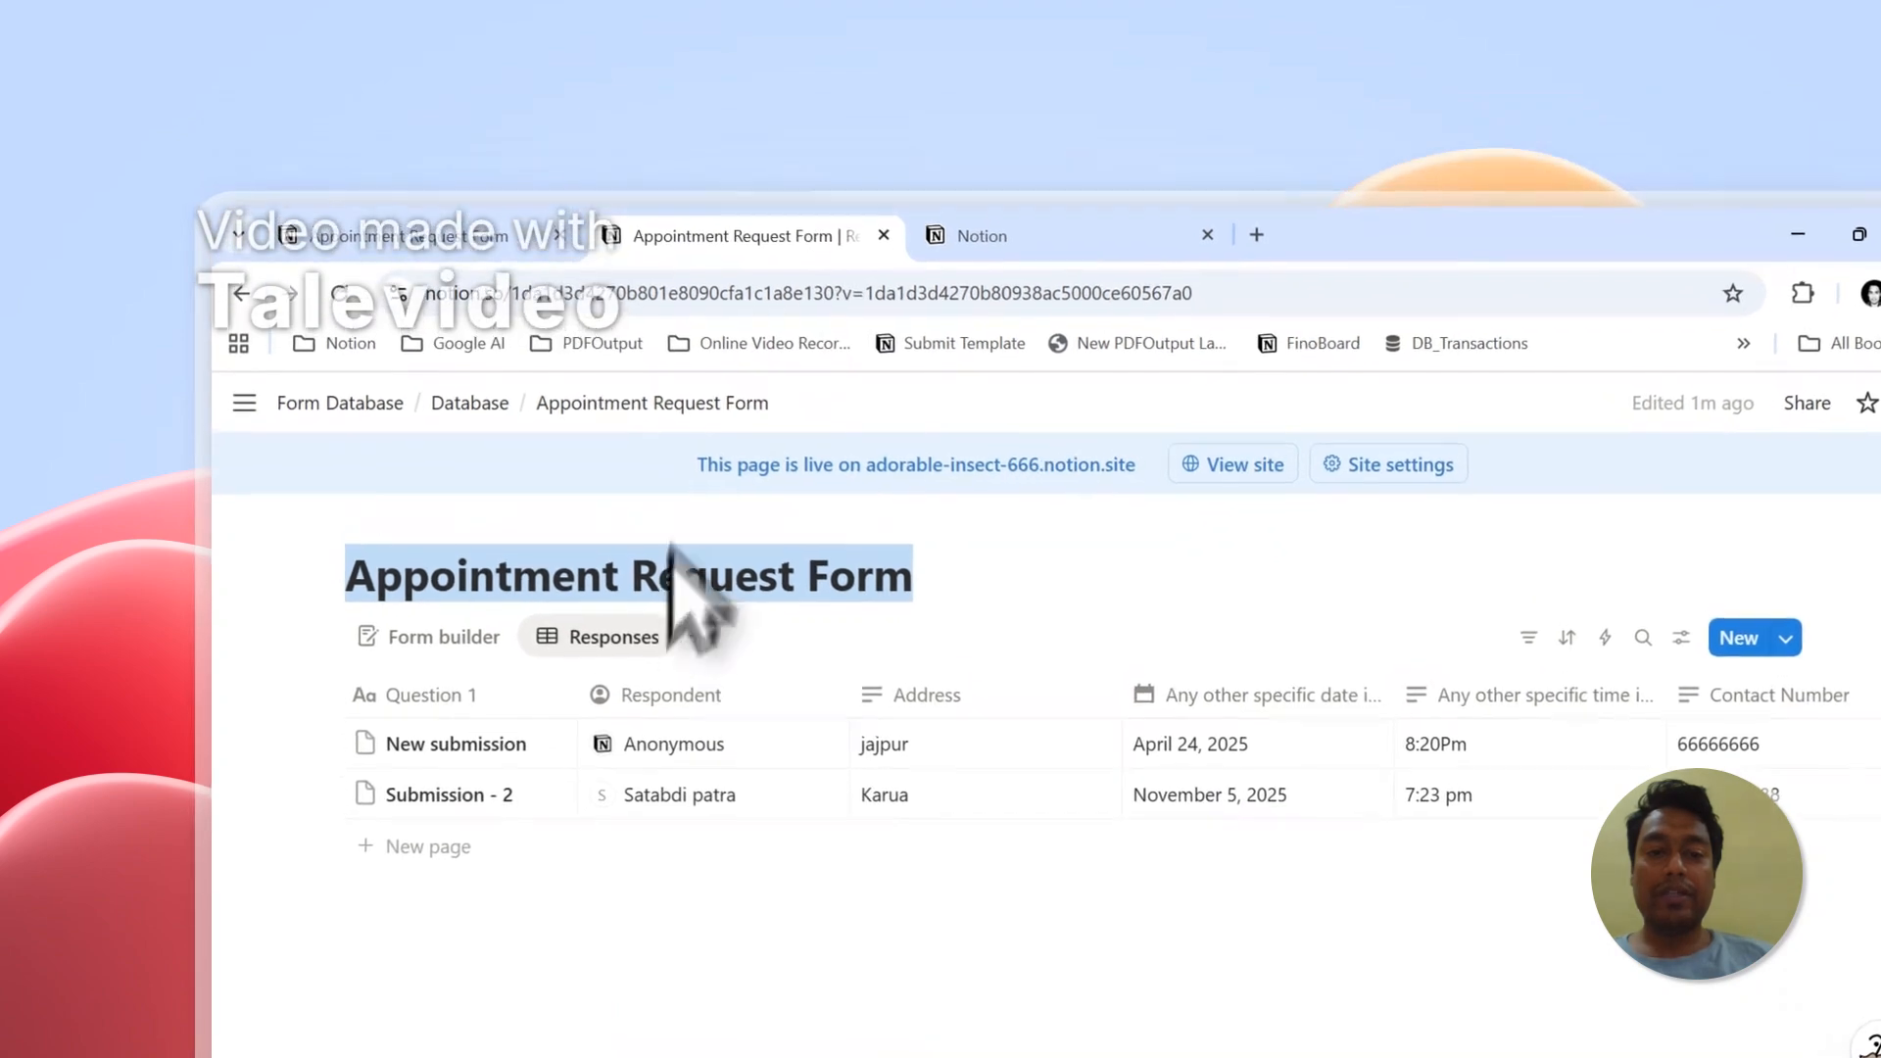
left_click(974, 235)
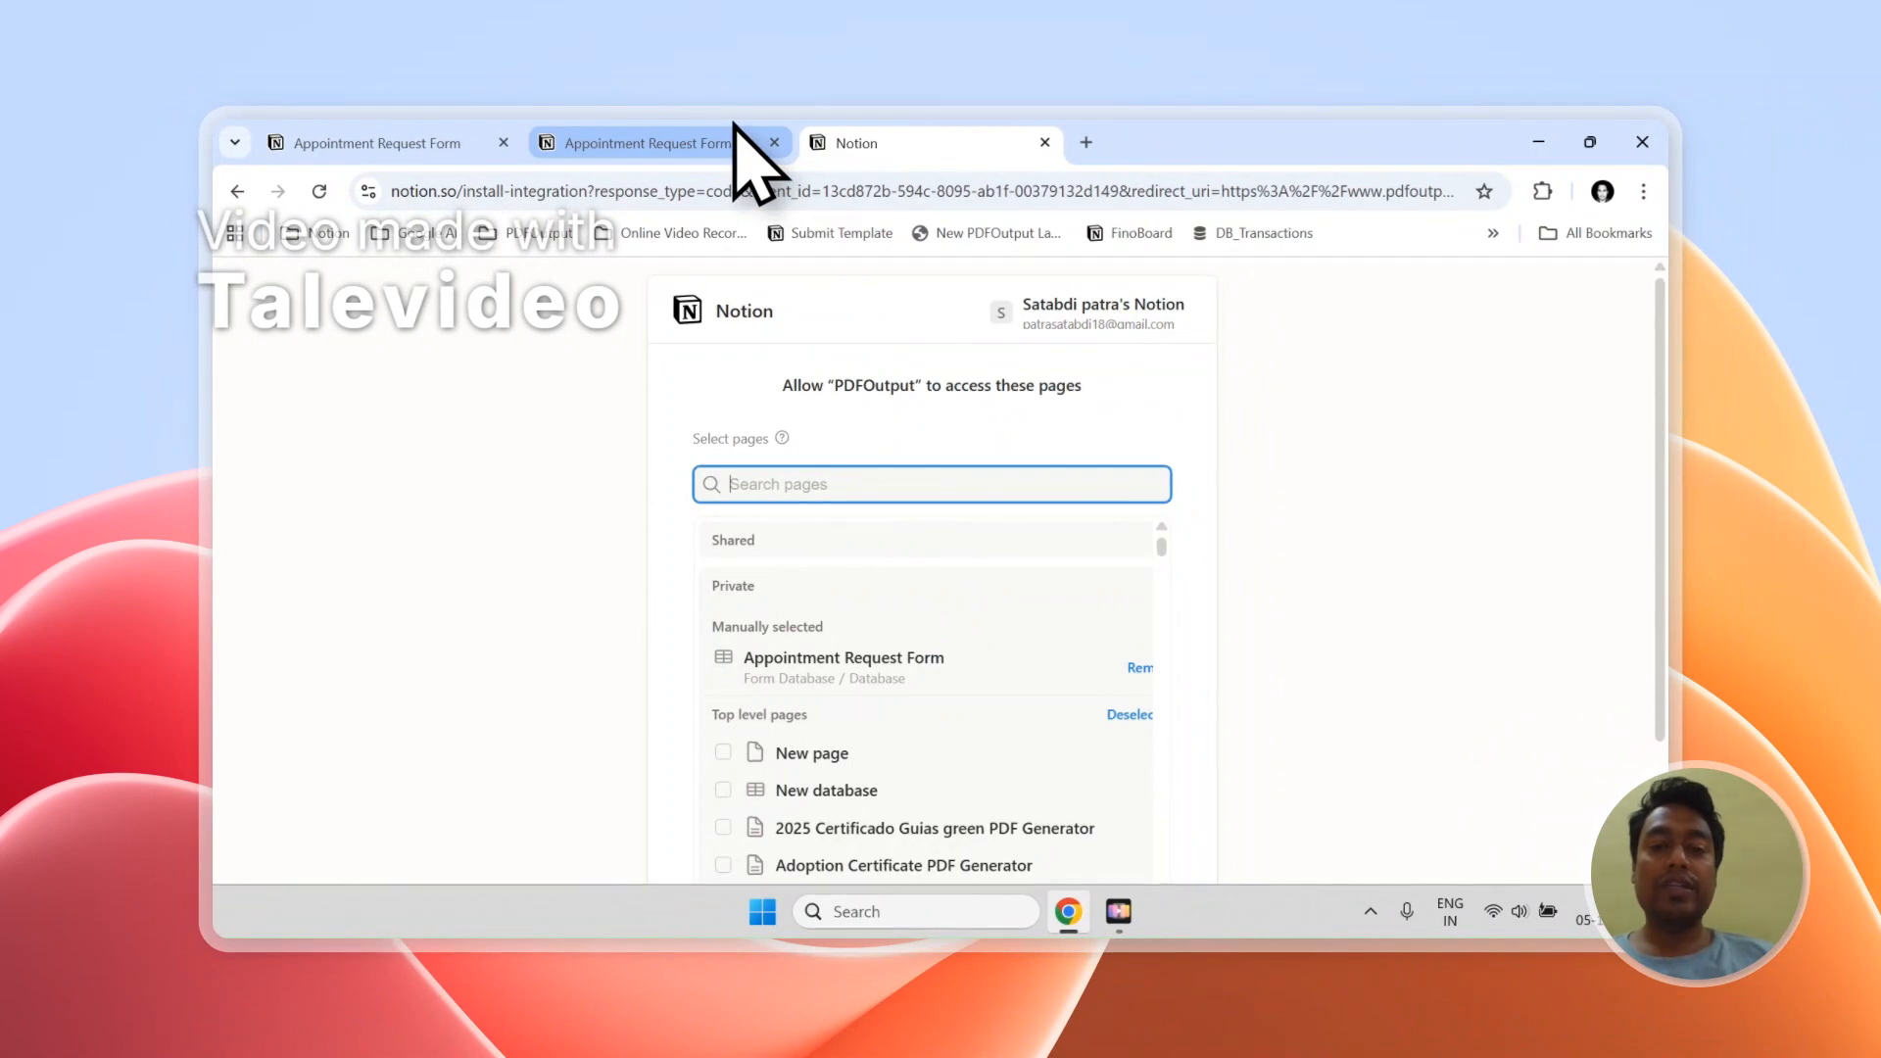
left_click(735, 129)
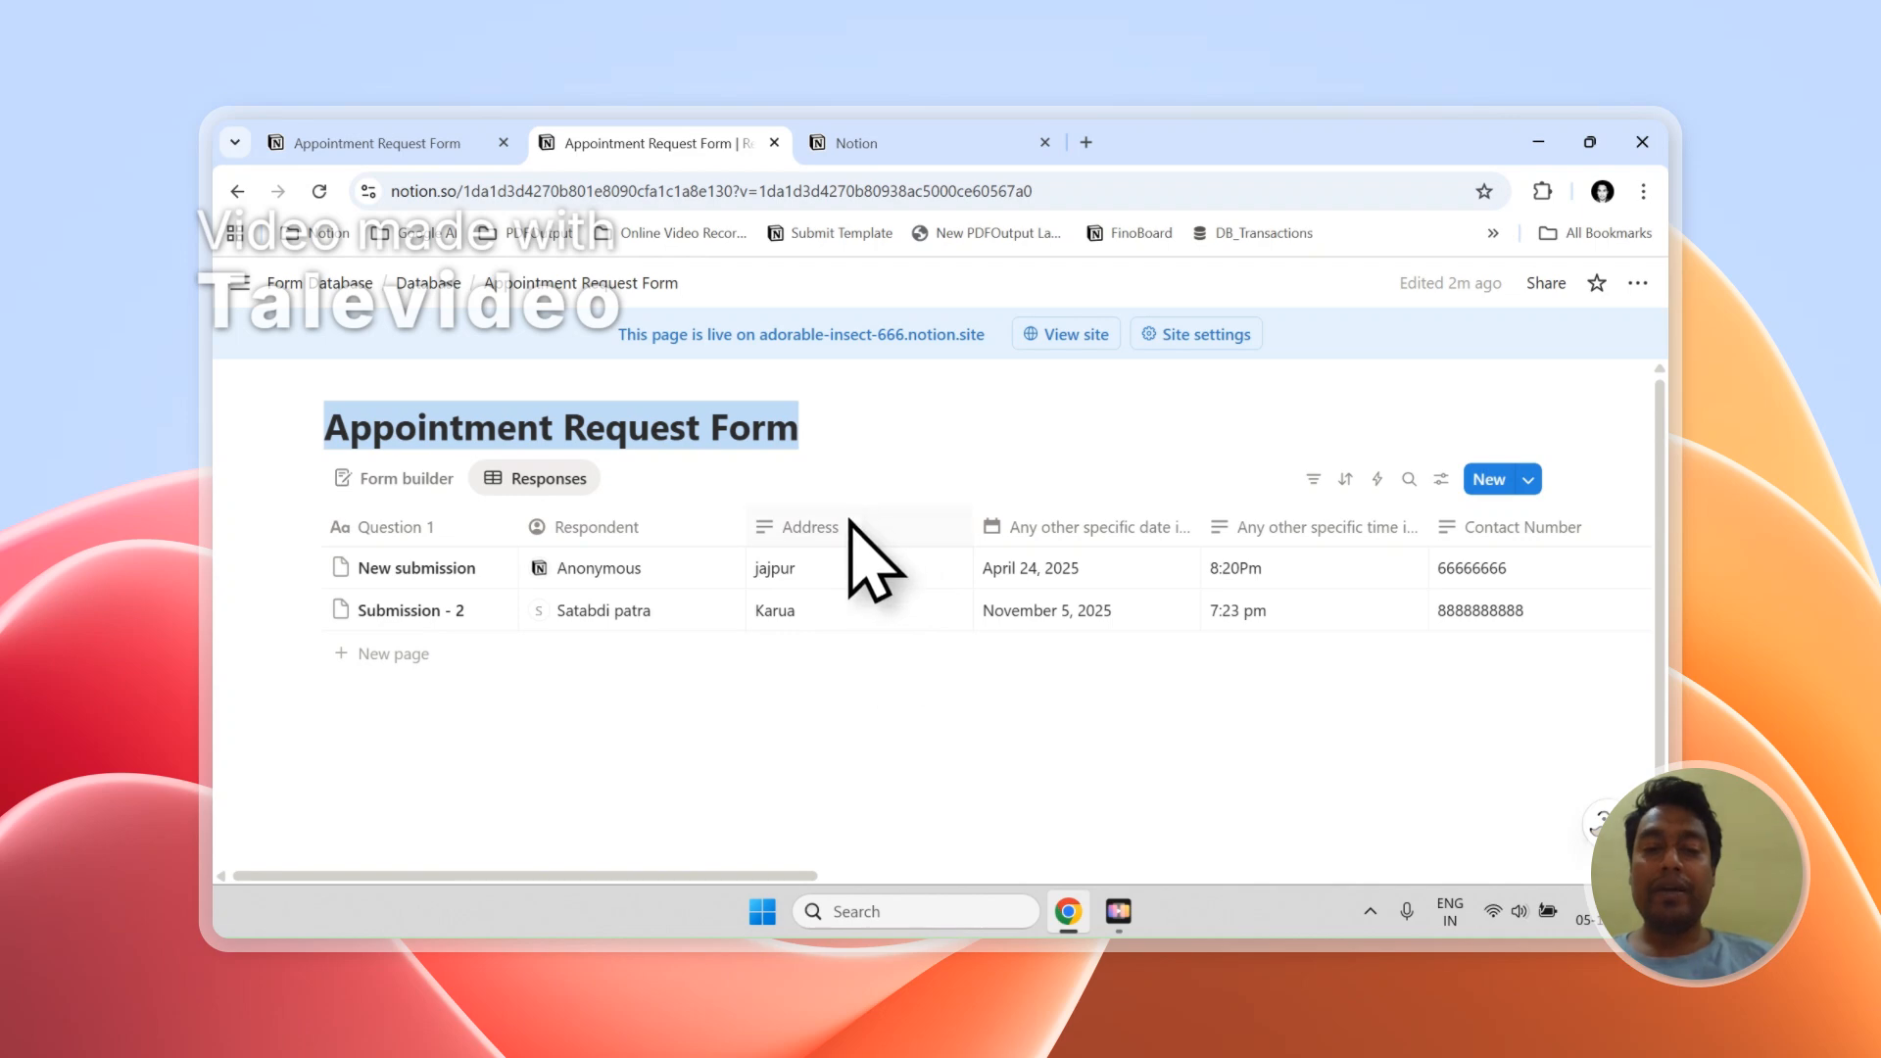
left_click_drag(798, 436, 378, 503)
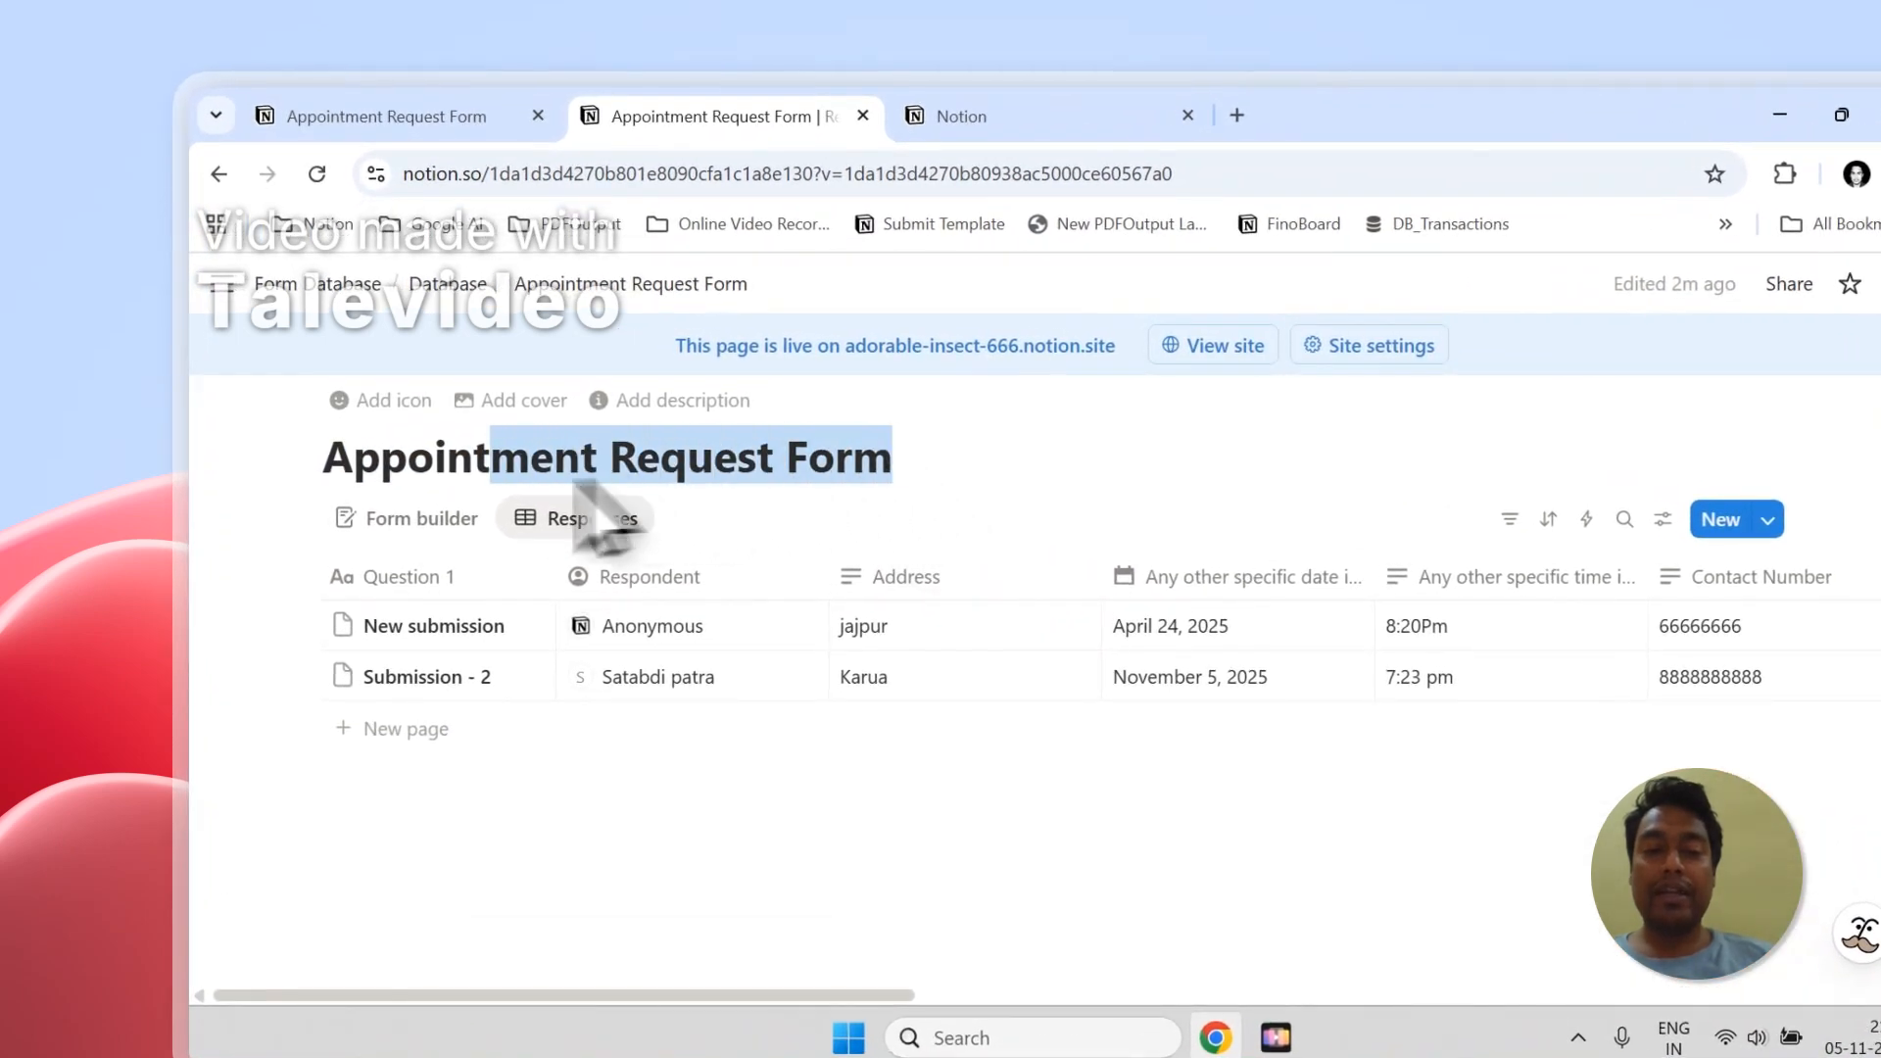
Step: Try to change the Address property in the responses table to a date type
left_click(862, 578)
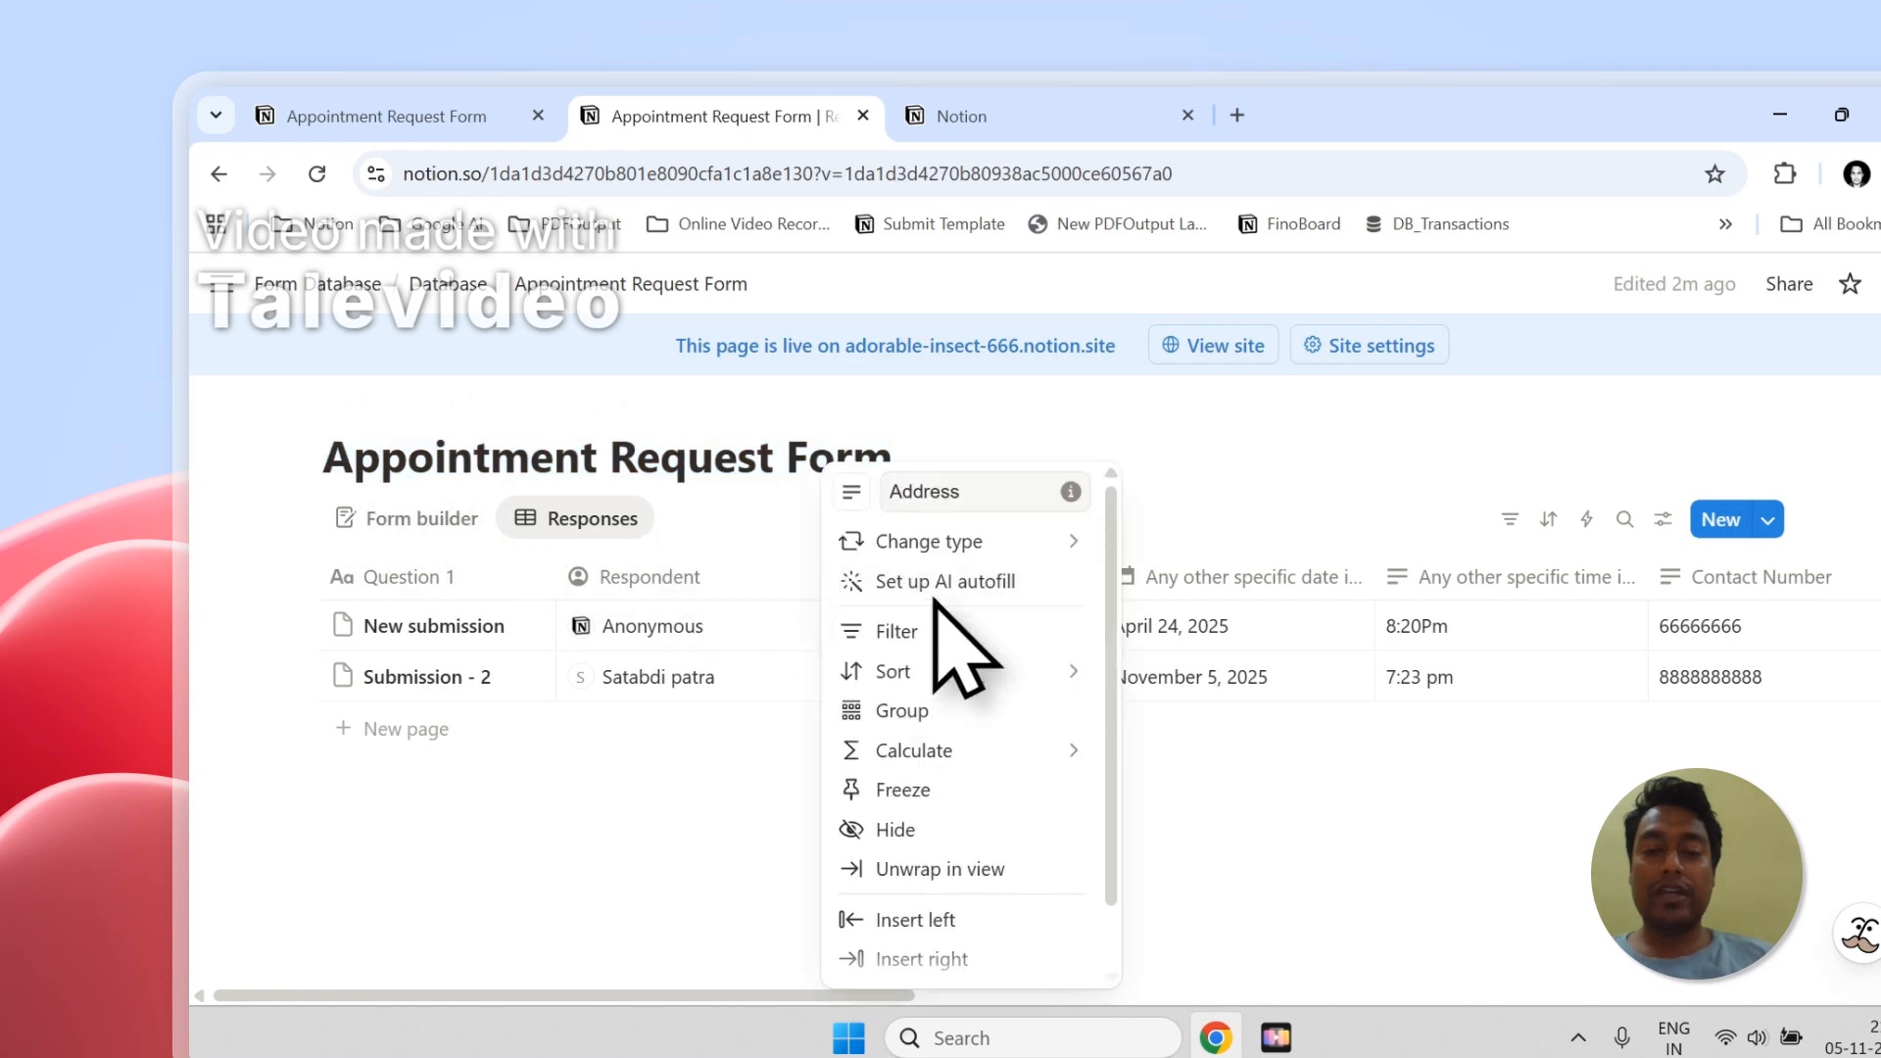
mouse_move(1062, 540)
left_click(1190, 496)
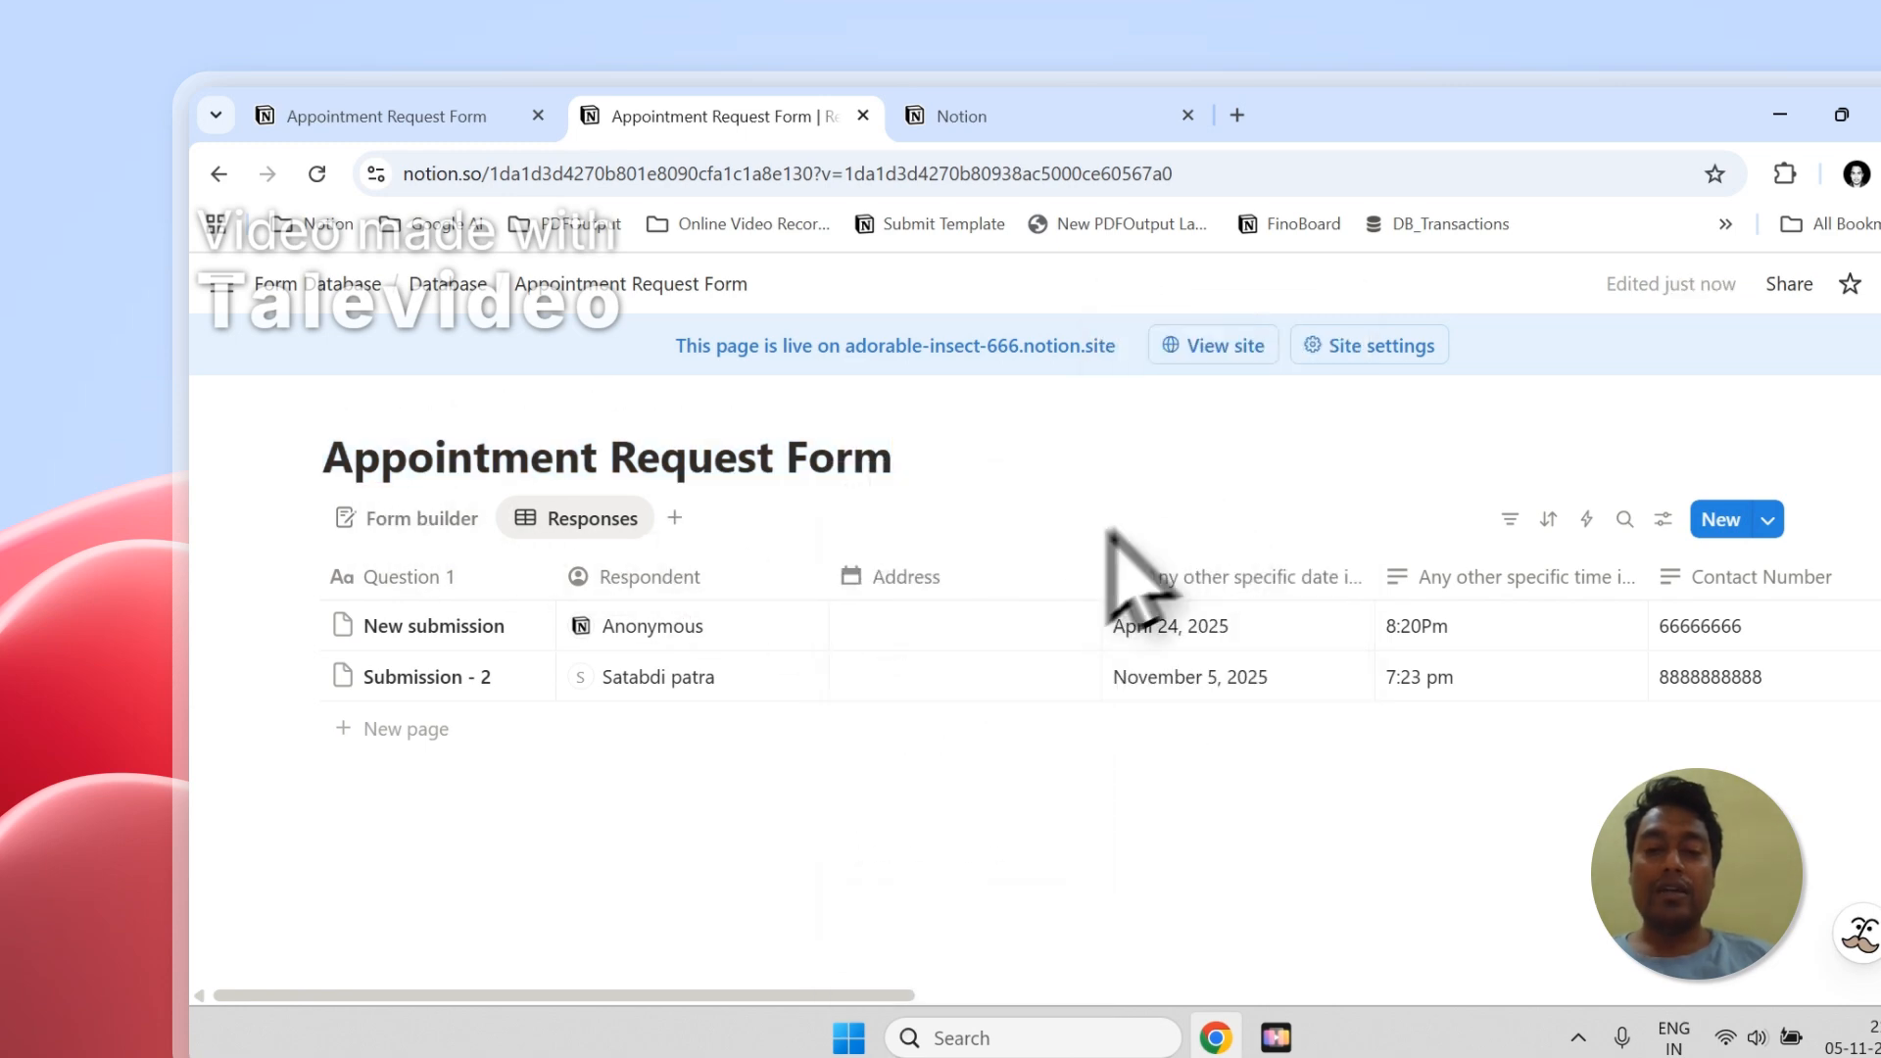
Step: Check PDFOutput's list of manually selected pages once more against the Appointment Request Form responses table
left_click(960, 115)
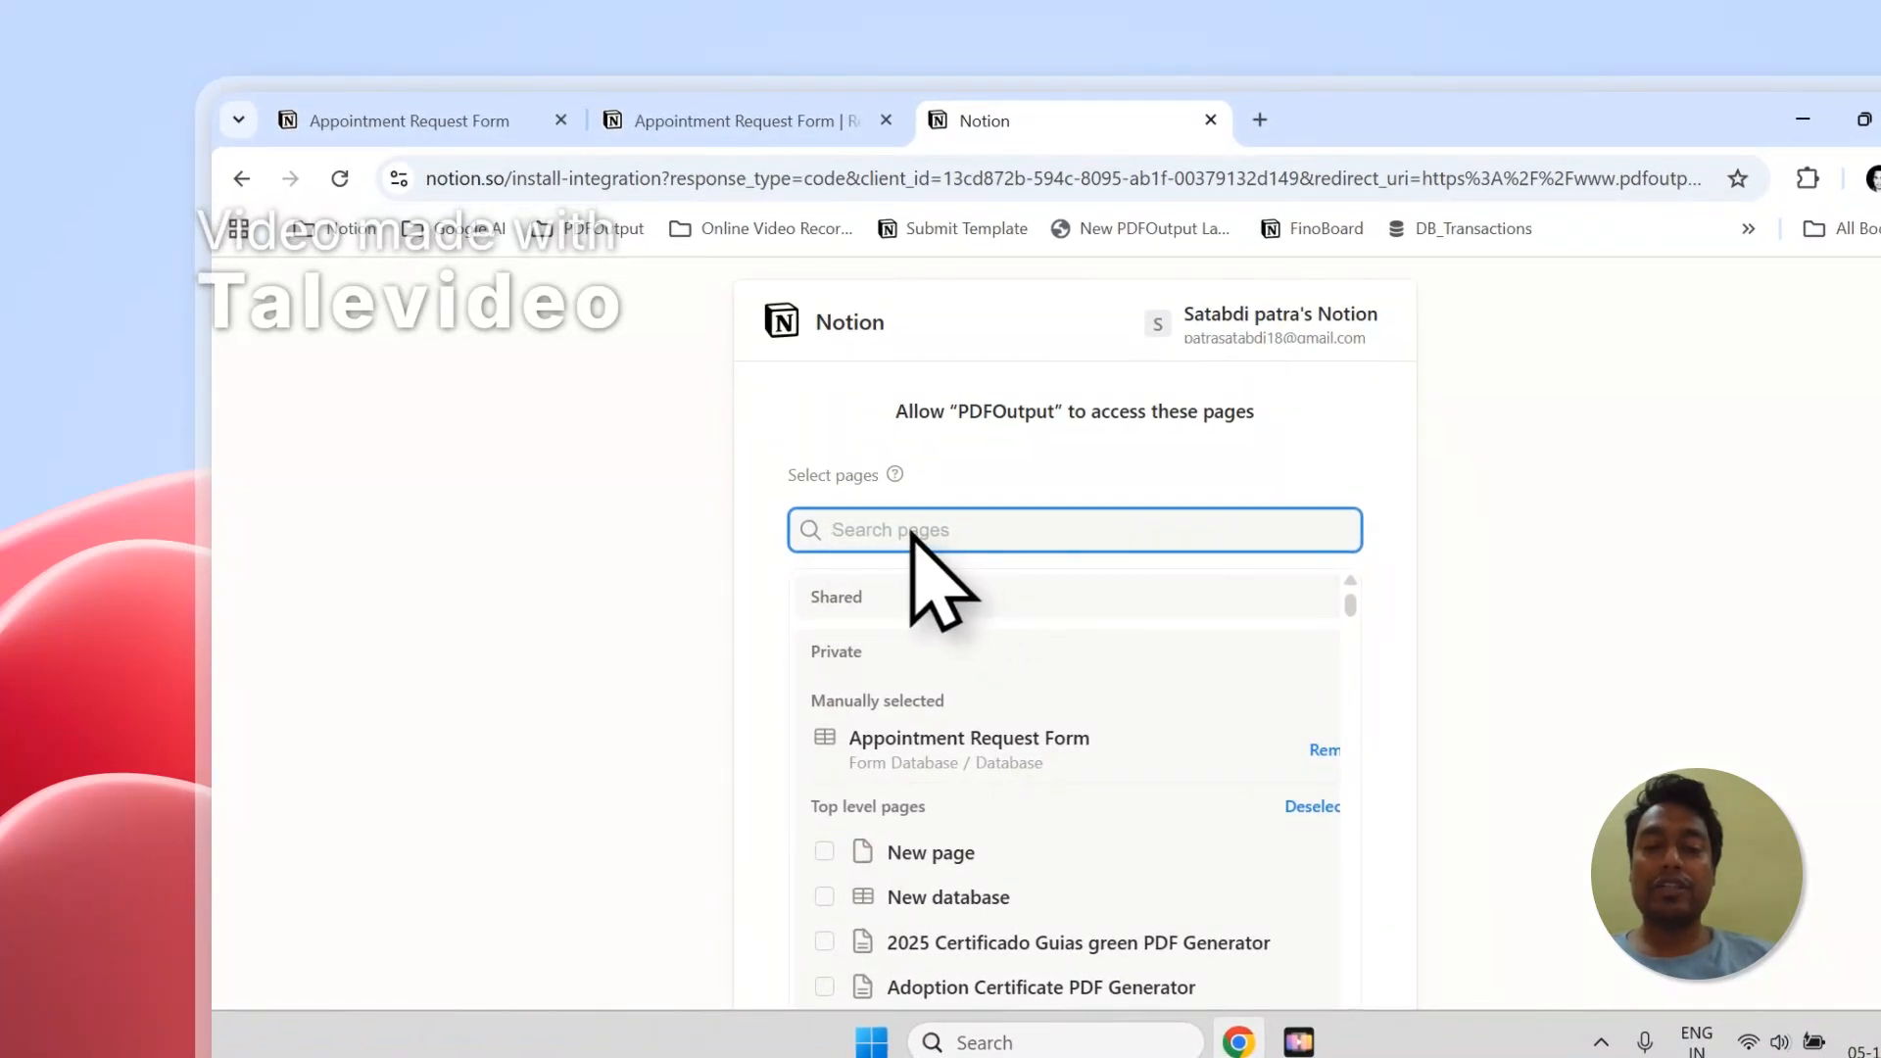
left_click(744, 120)
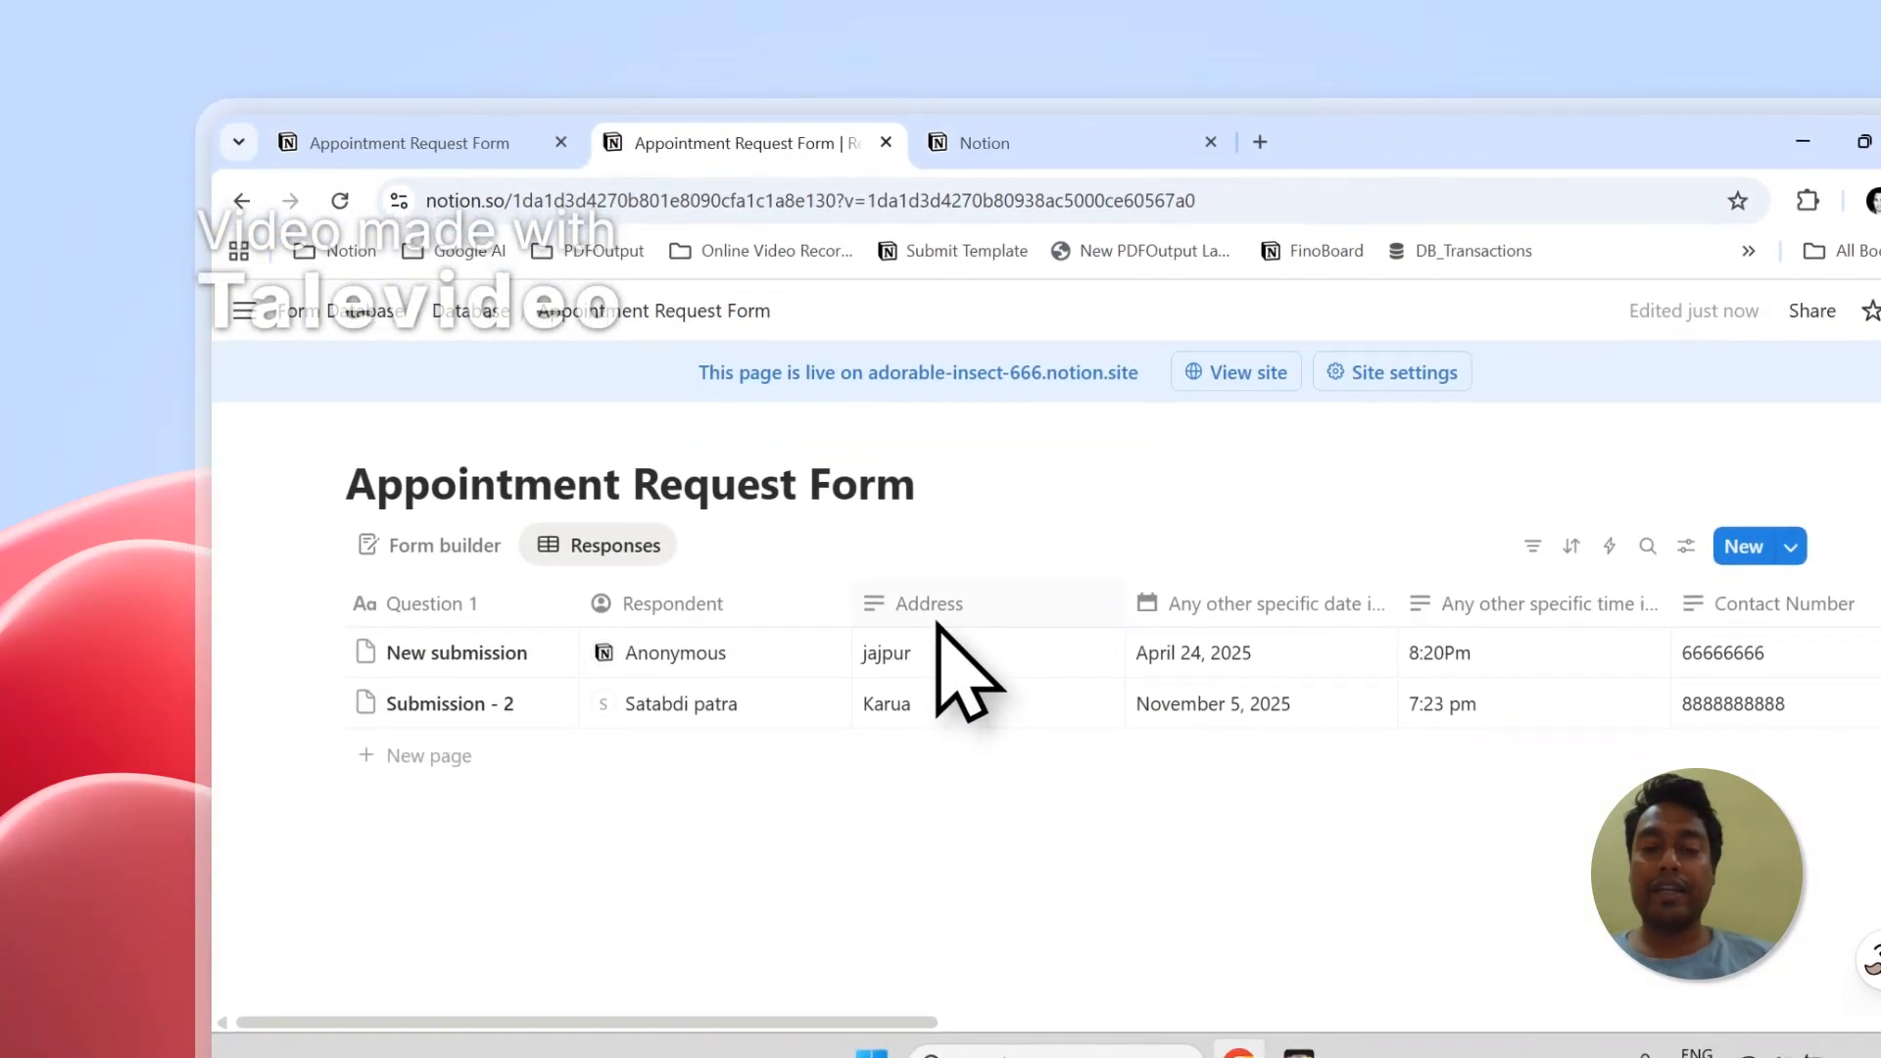
left_click(980, 143)
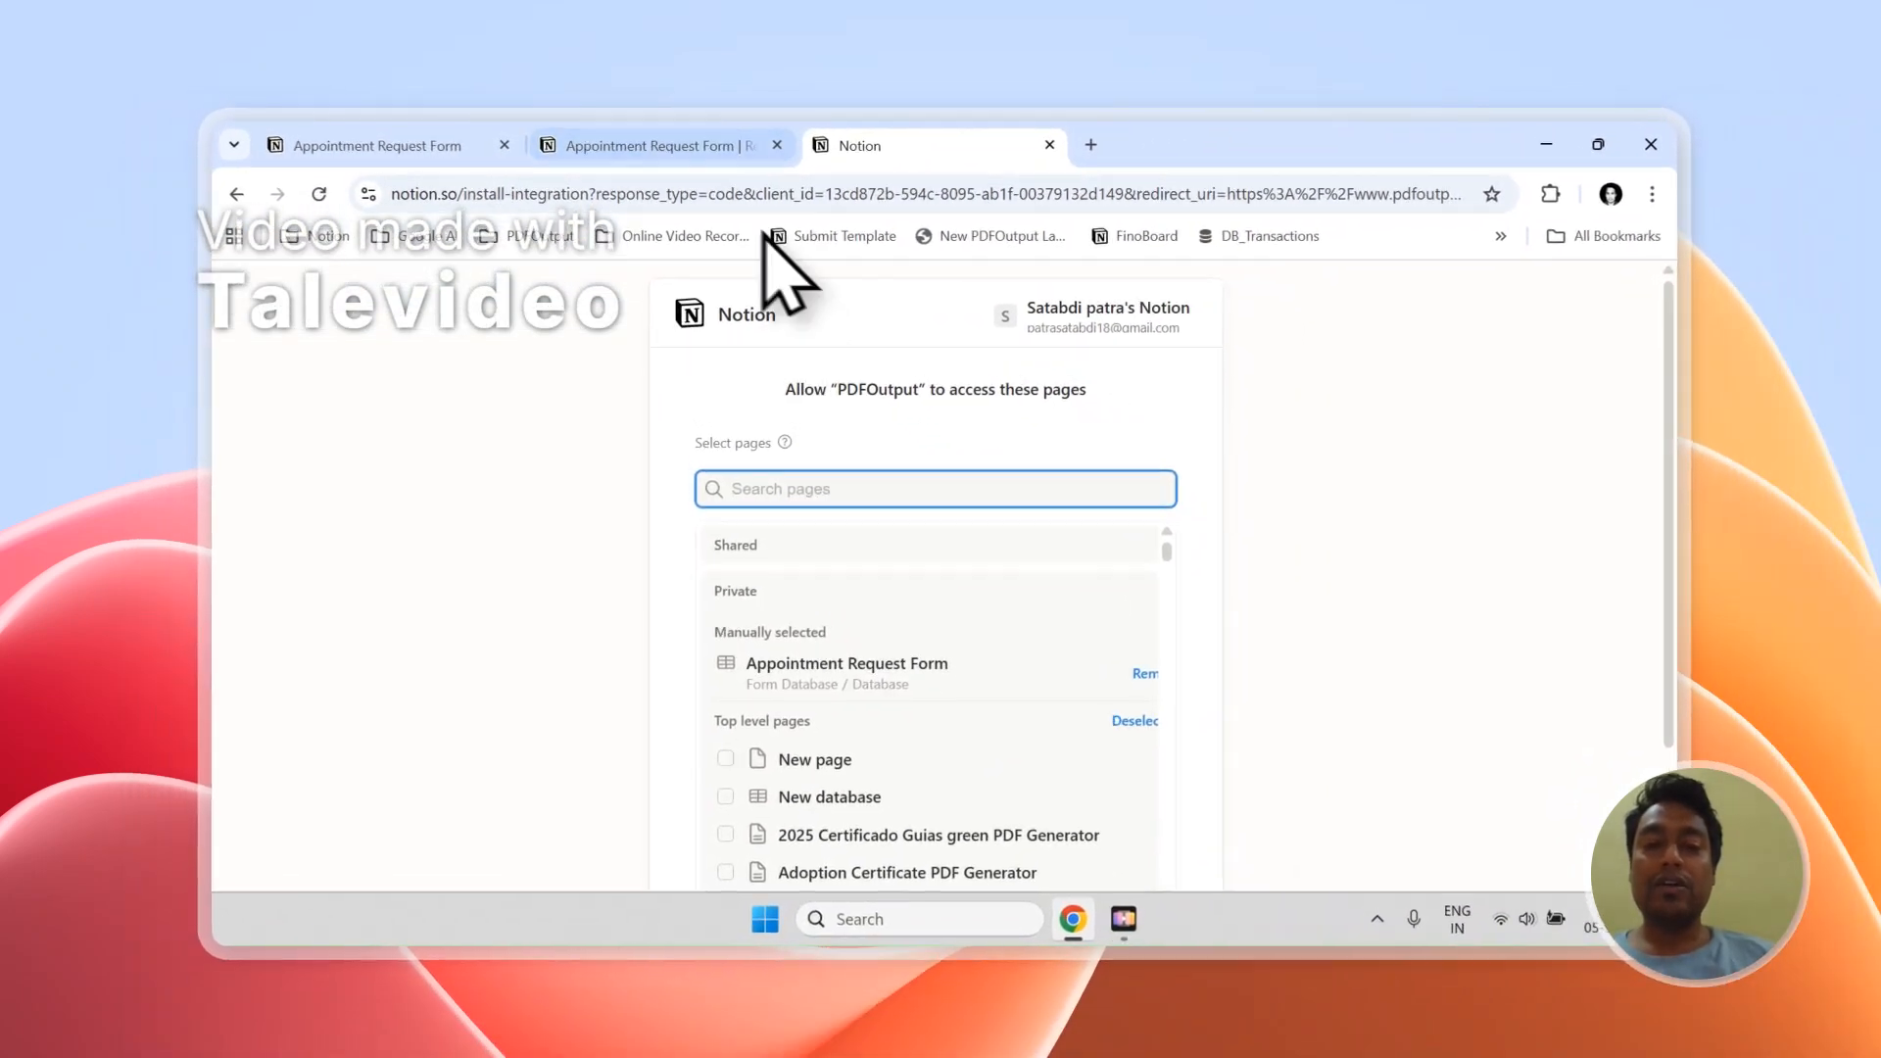
left_click(754, 143)
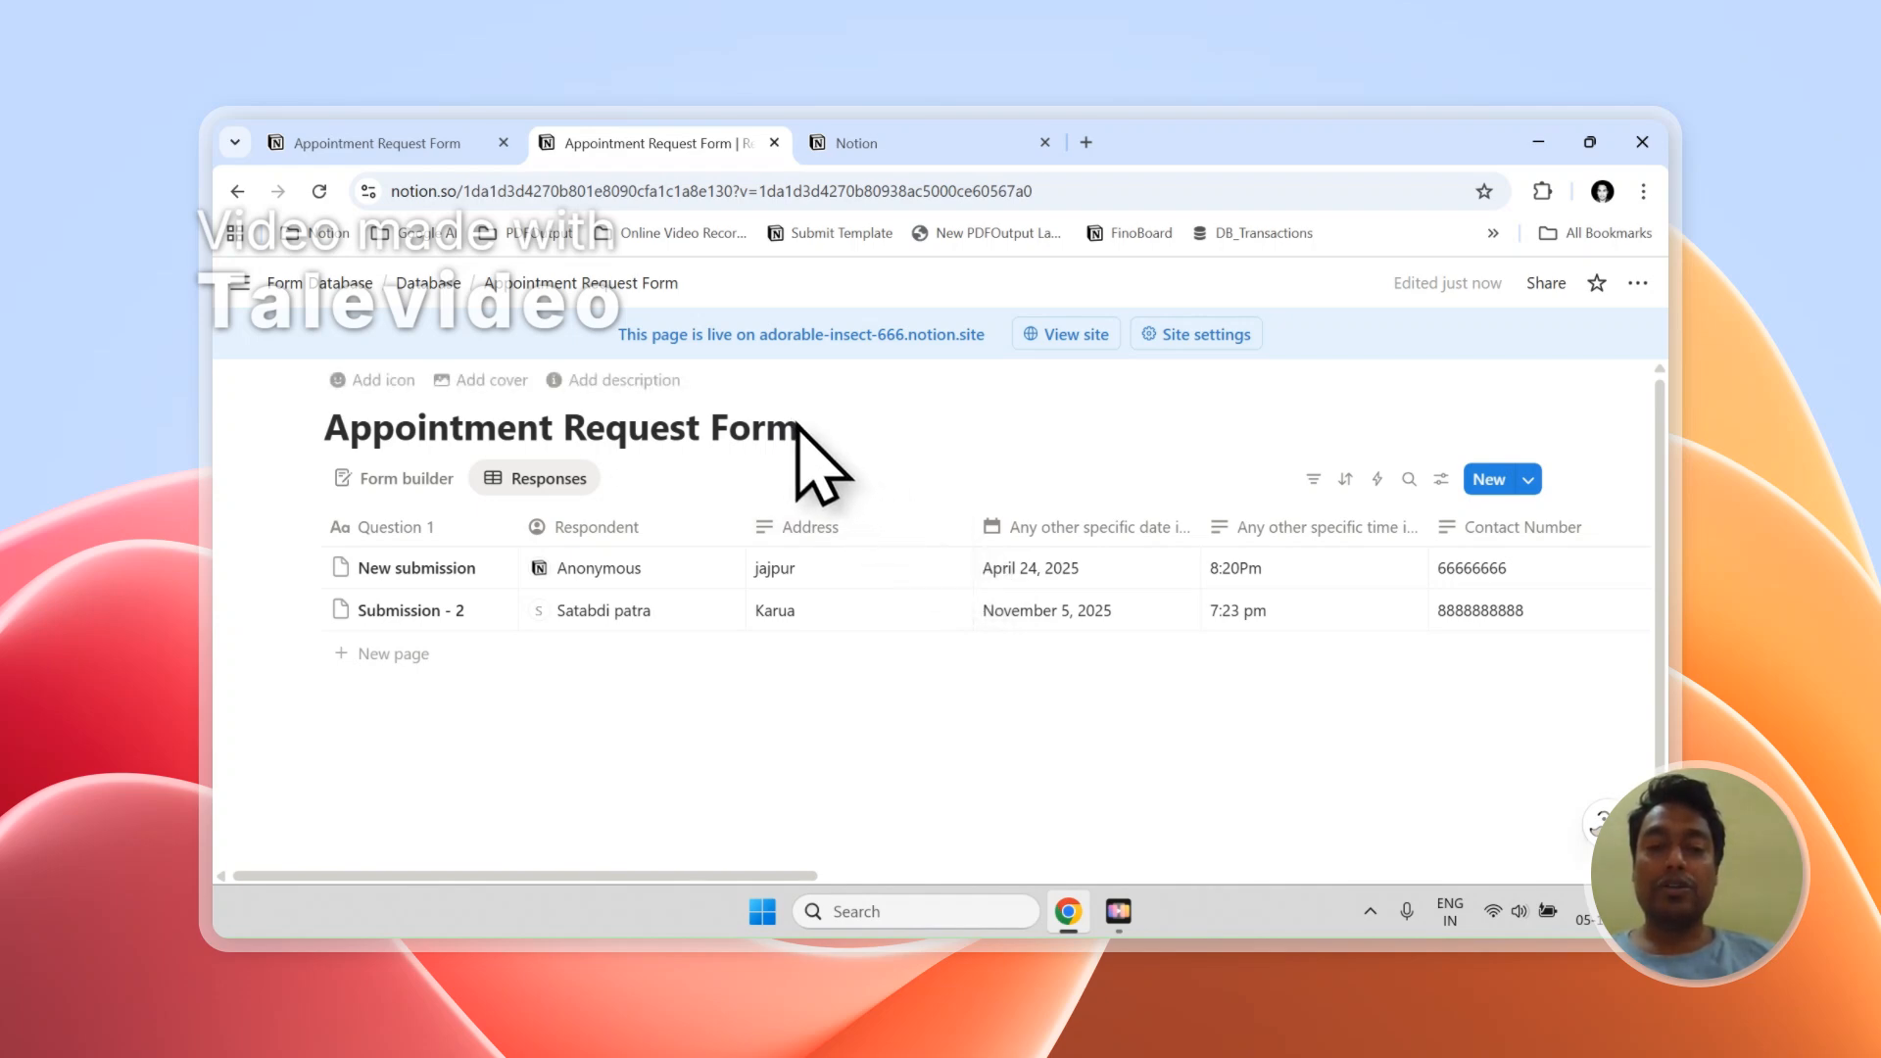
Step: Grant PDFOutput access to the selected page and choose Appointment Request Form as the Notion database in PDFOutput
left_click(857, 143)
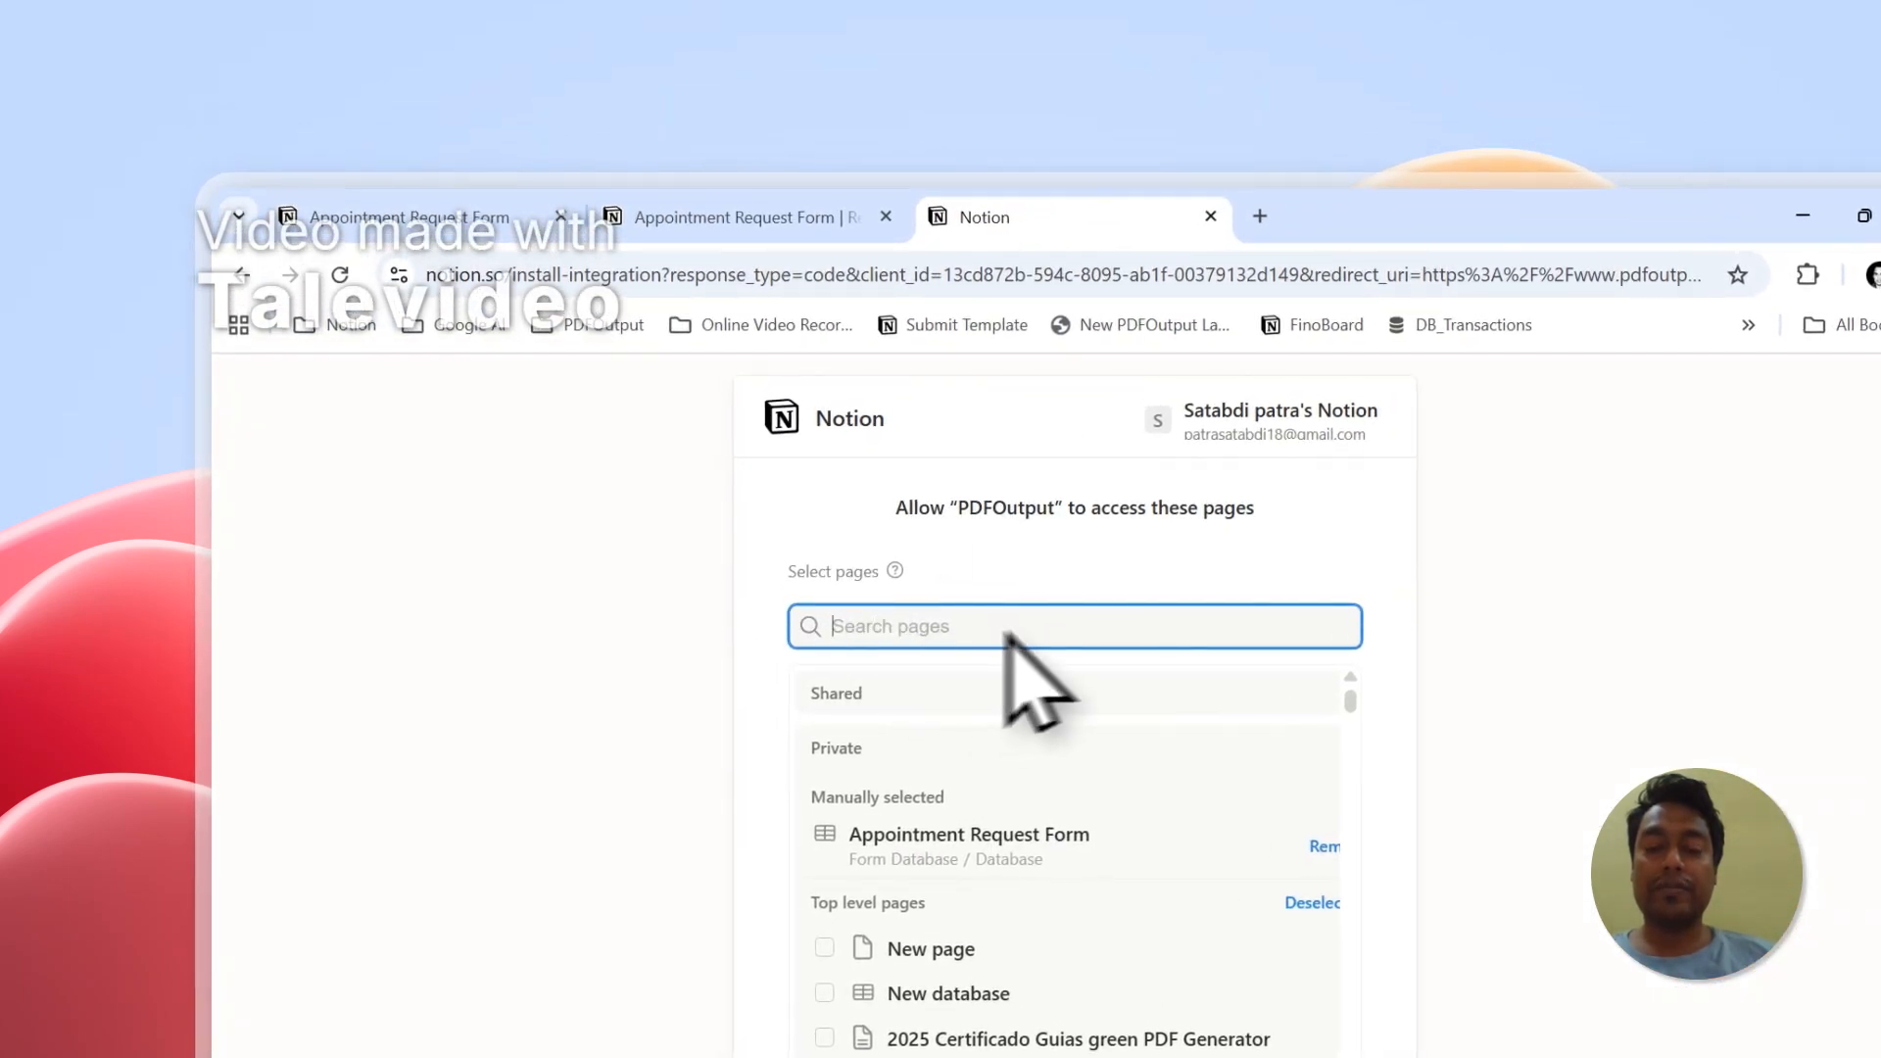
scroll(965, 679, "down", 2)
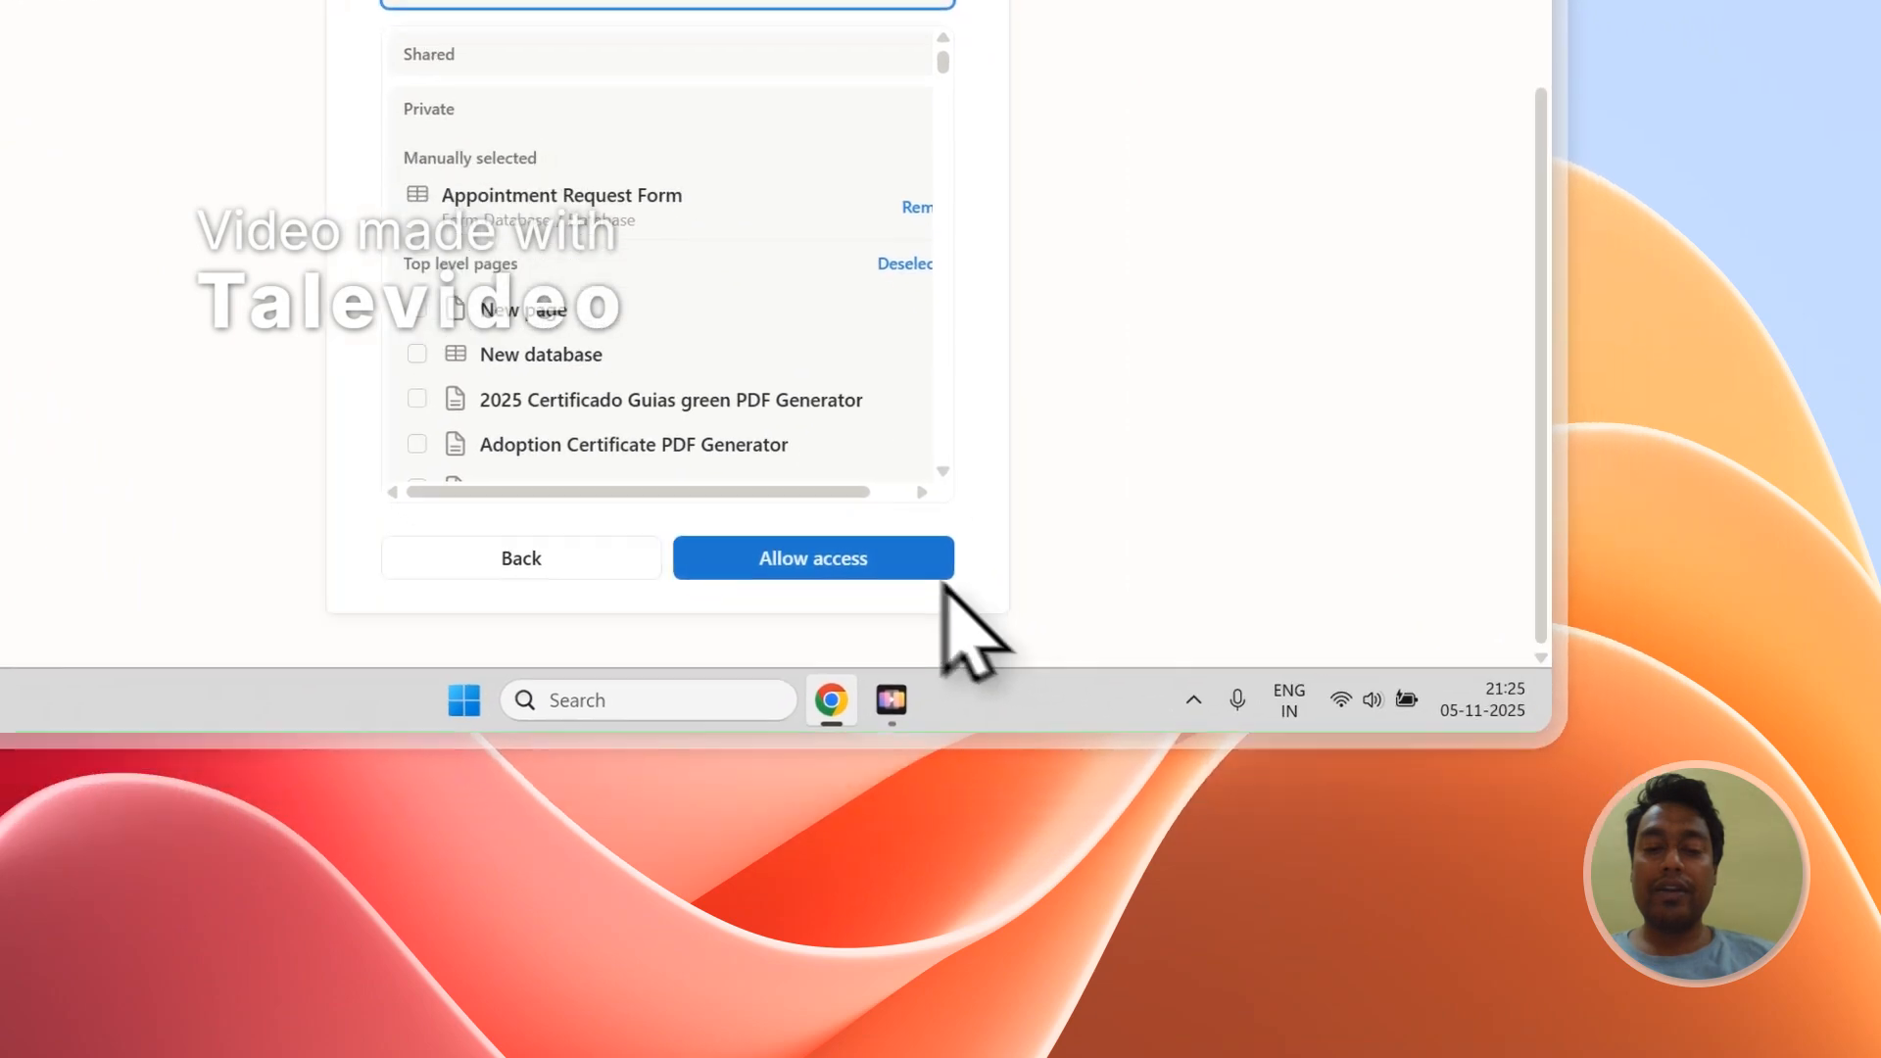
left_click(1298, 1006)
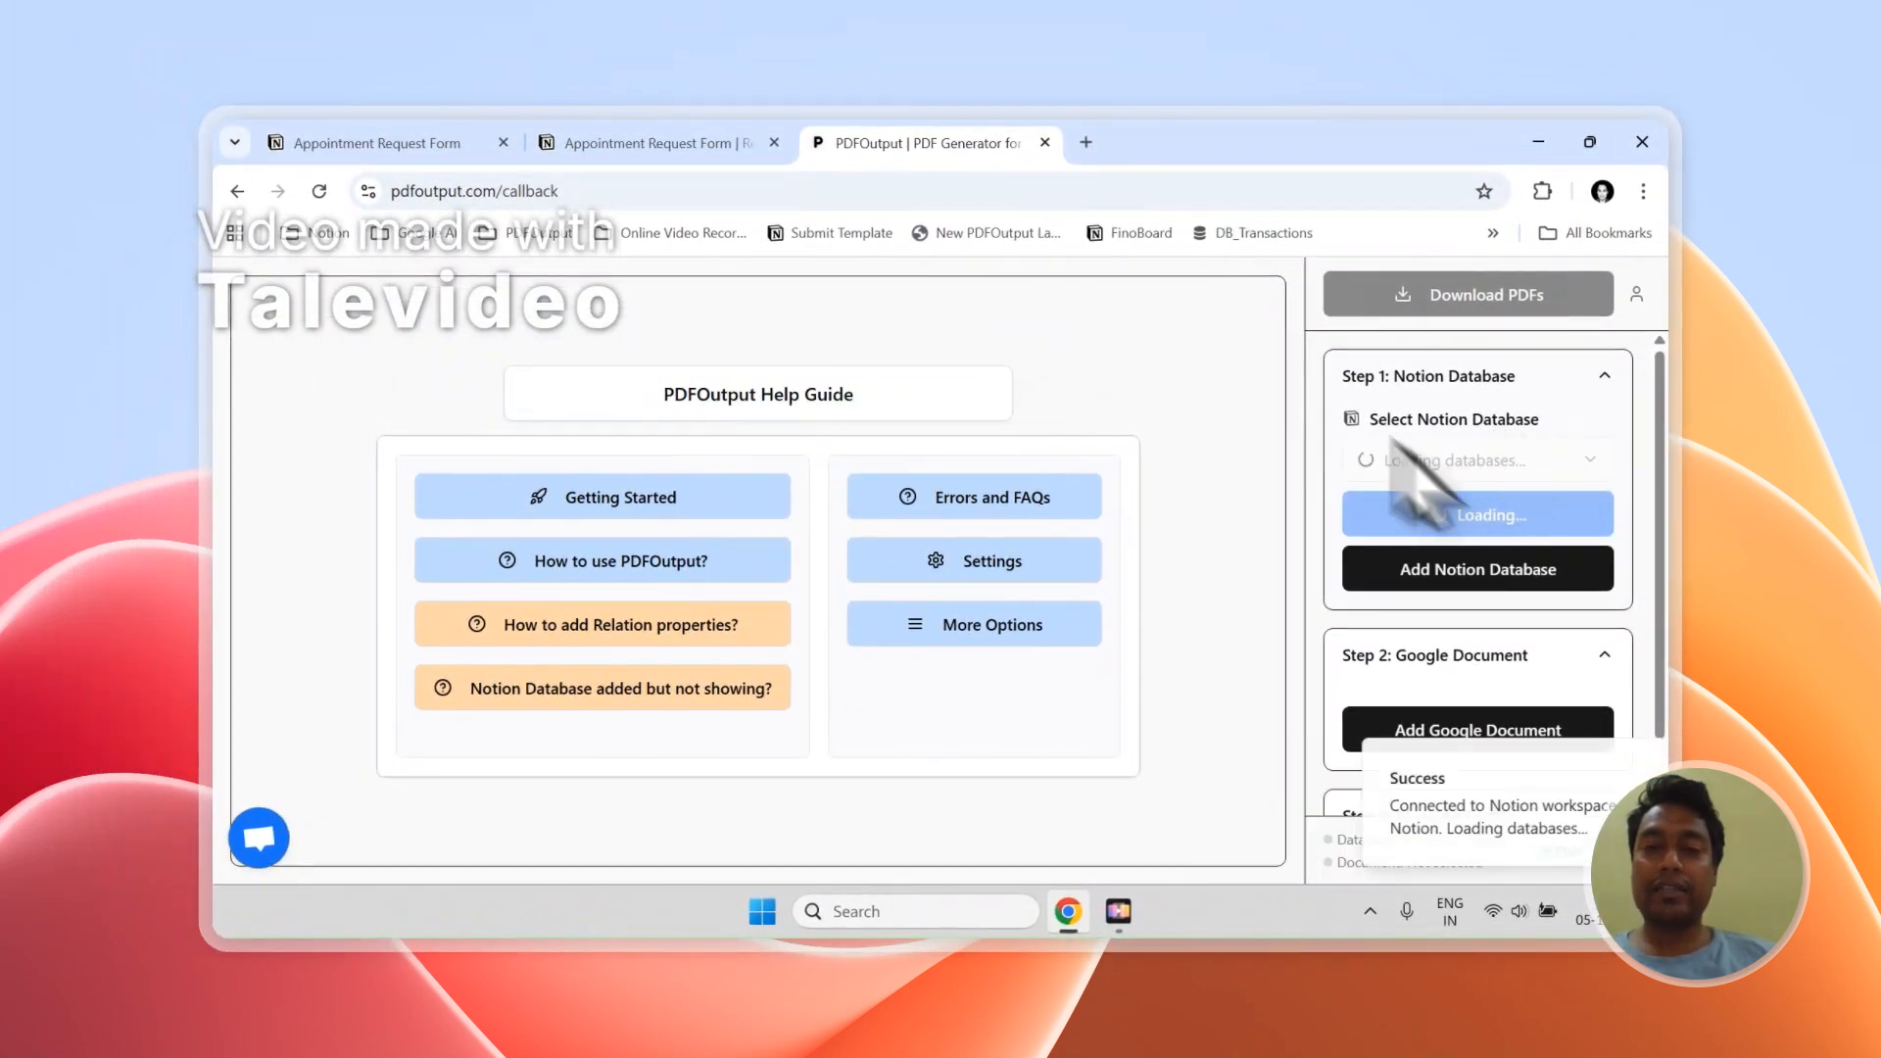
left_click(715, 143)
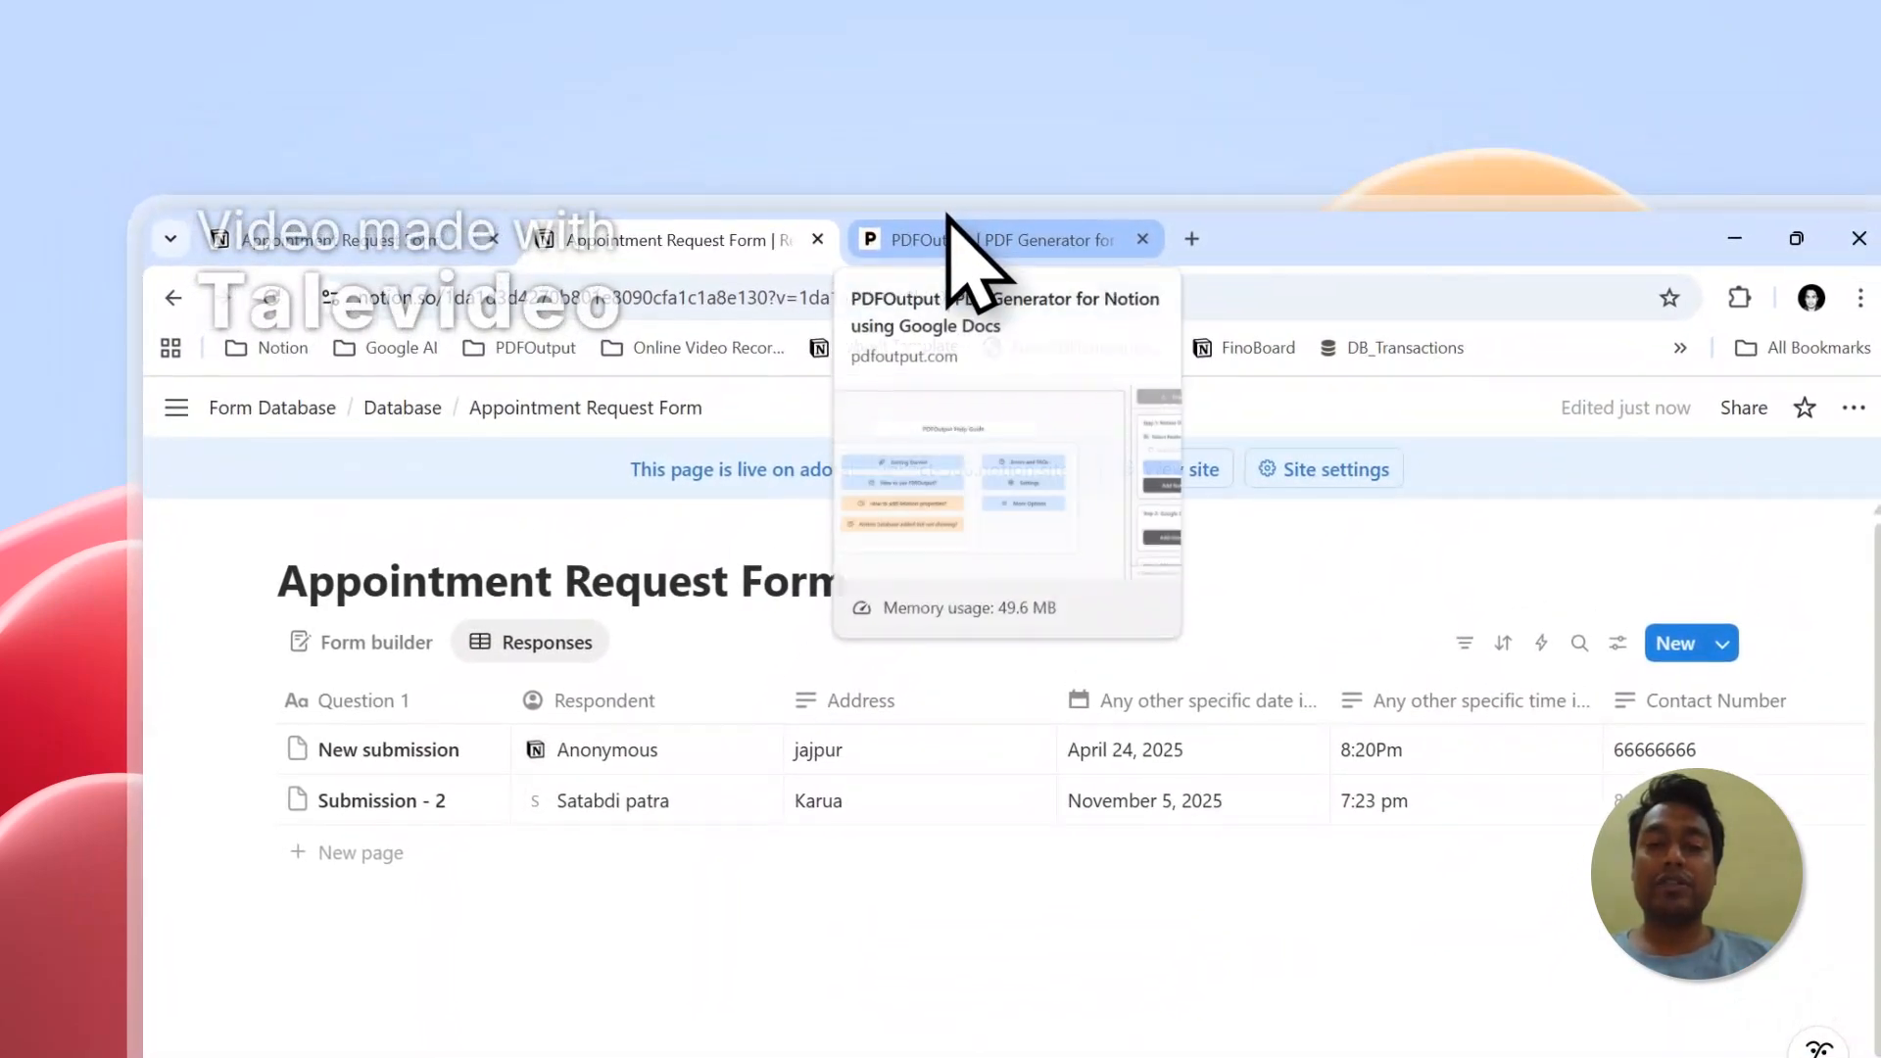
left_click(950, 230)
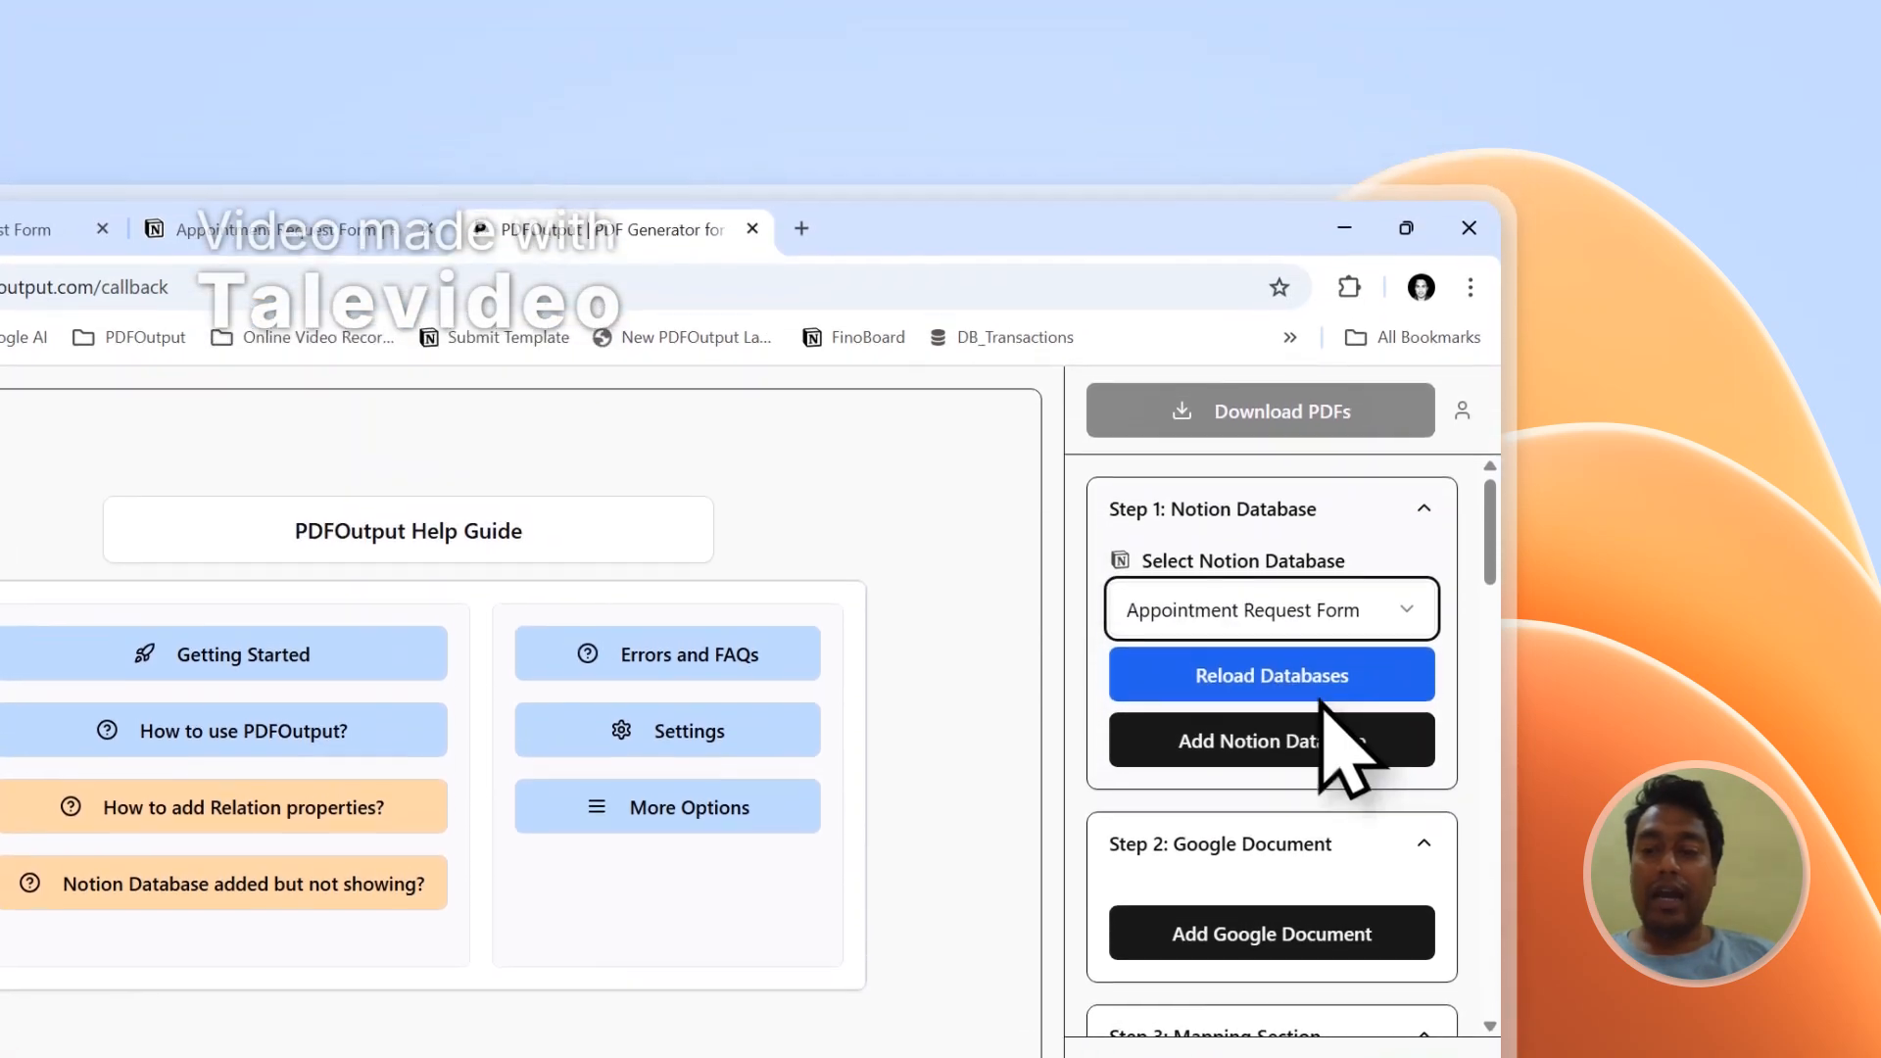
Step: Review the database properties and instructions in PDFOutput's Mapping Section, comparing the properties with the columns of the Notion responses table
scroll(1352, 412, "down", 2)
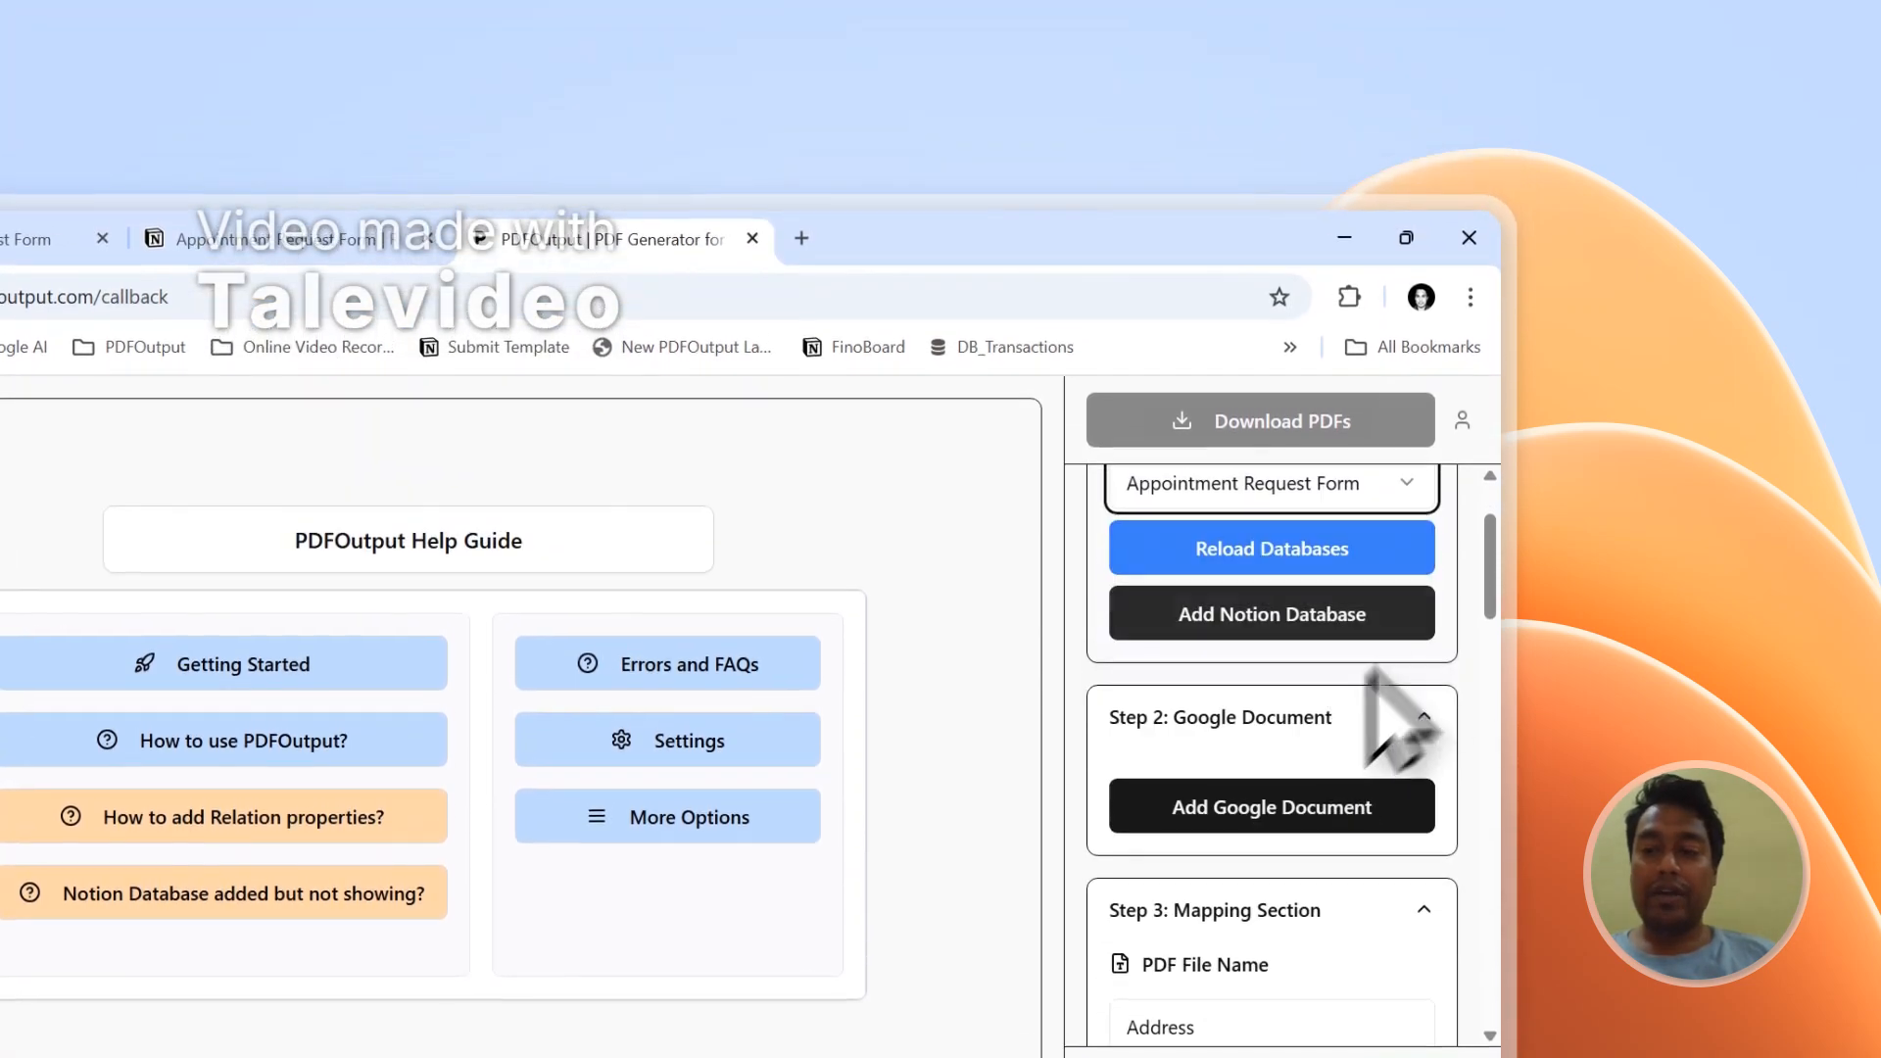
scroll(1503, 561, "down", 4)
left_click_drag(1505, 686, 1507, 713)
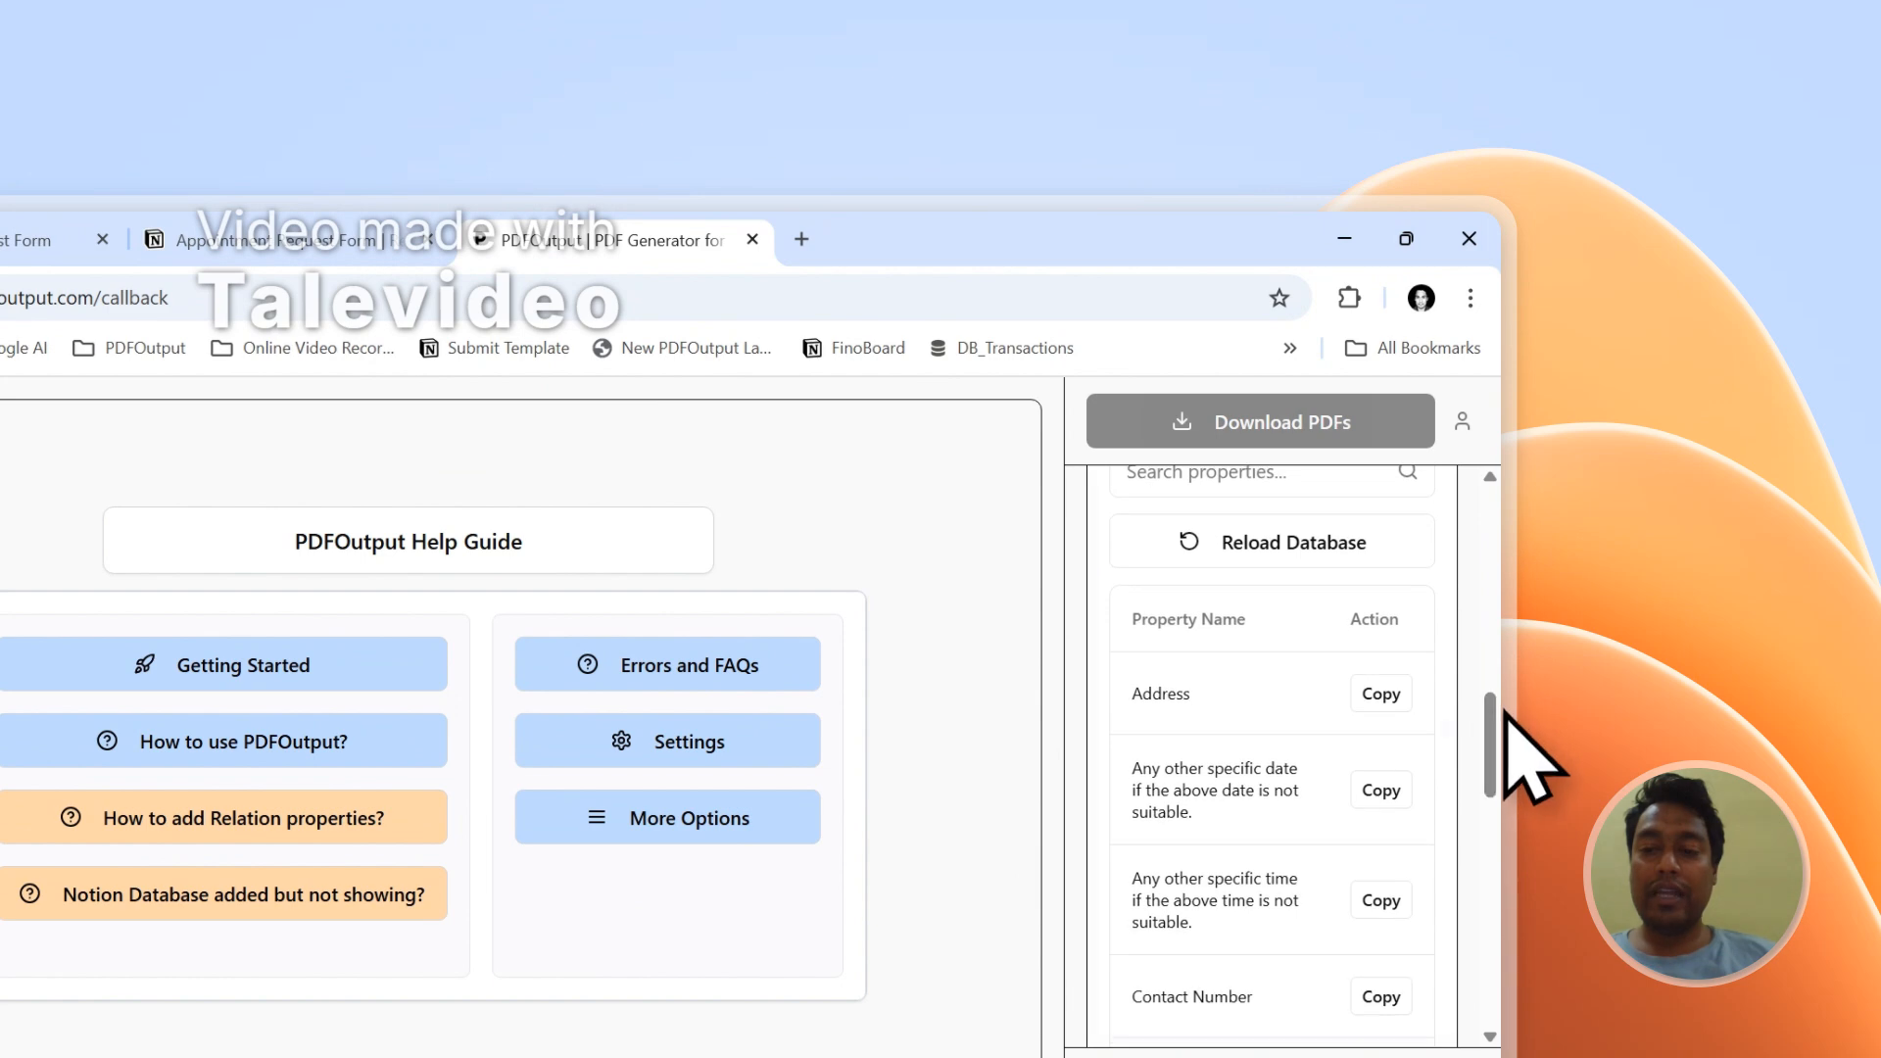
scroll(1214, 695, "down", 10)
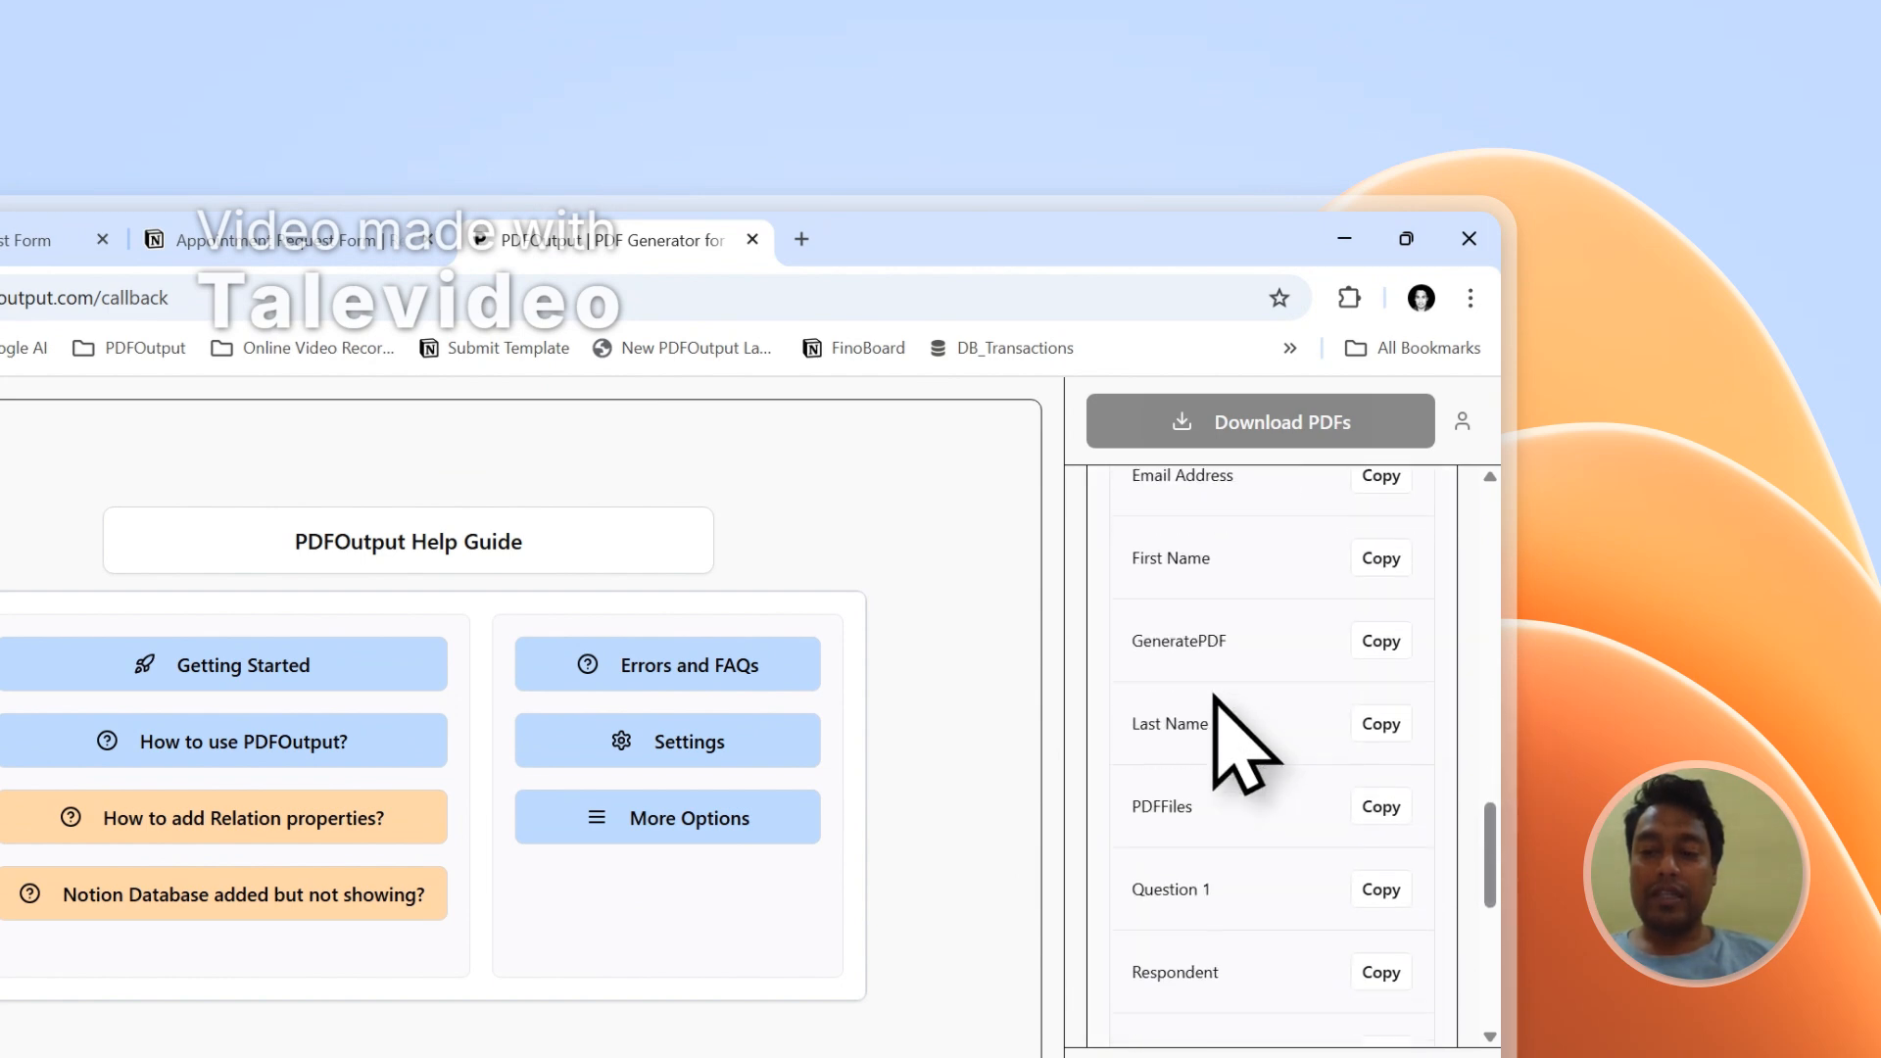
left_click(274, 240)
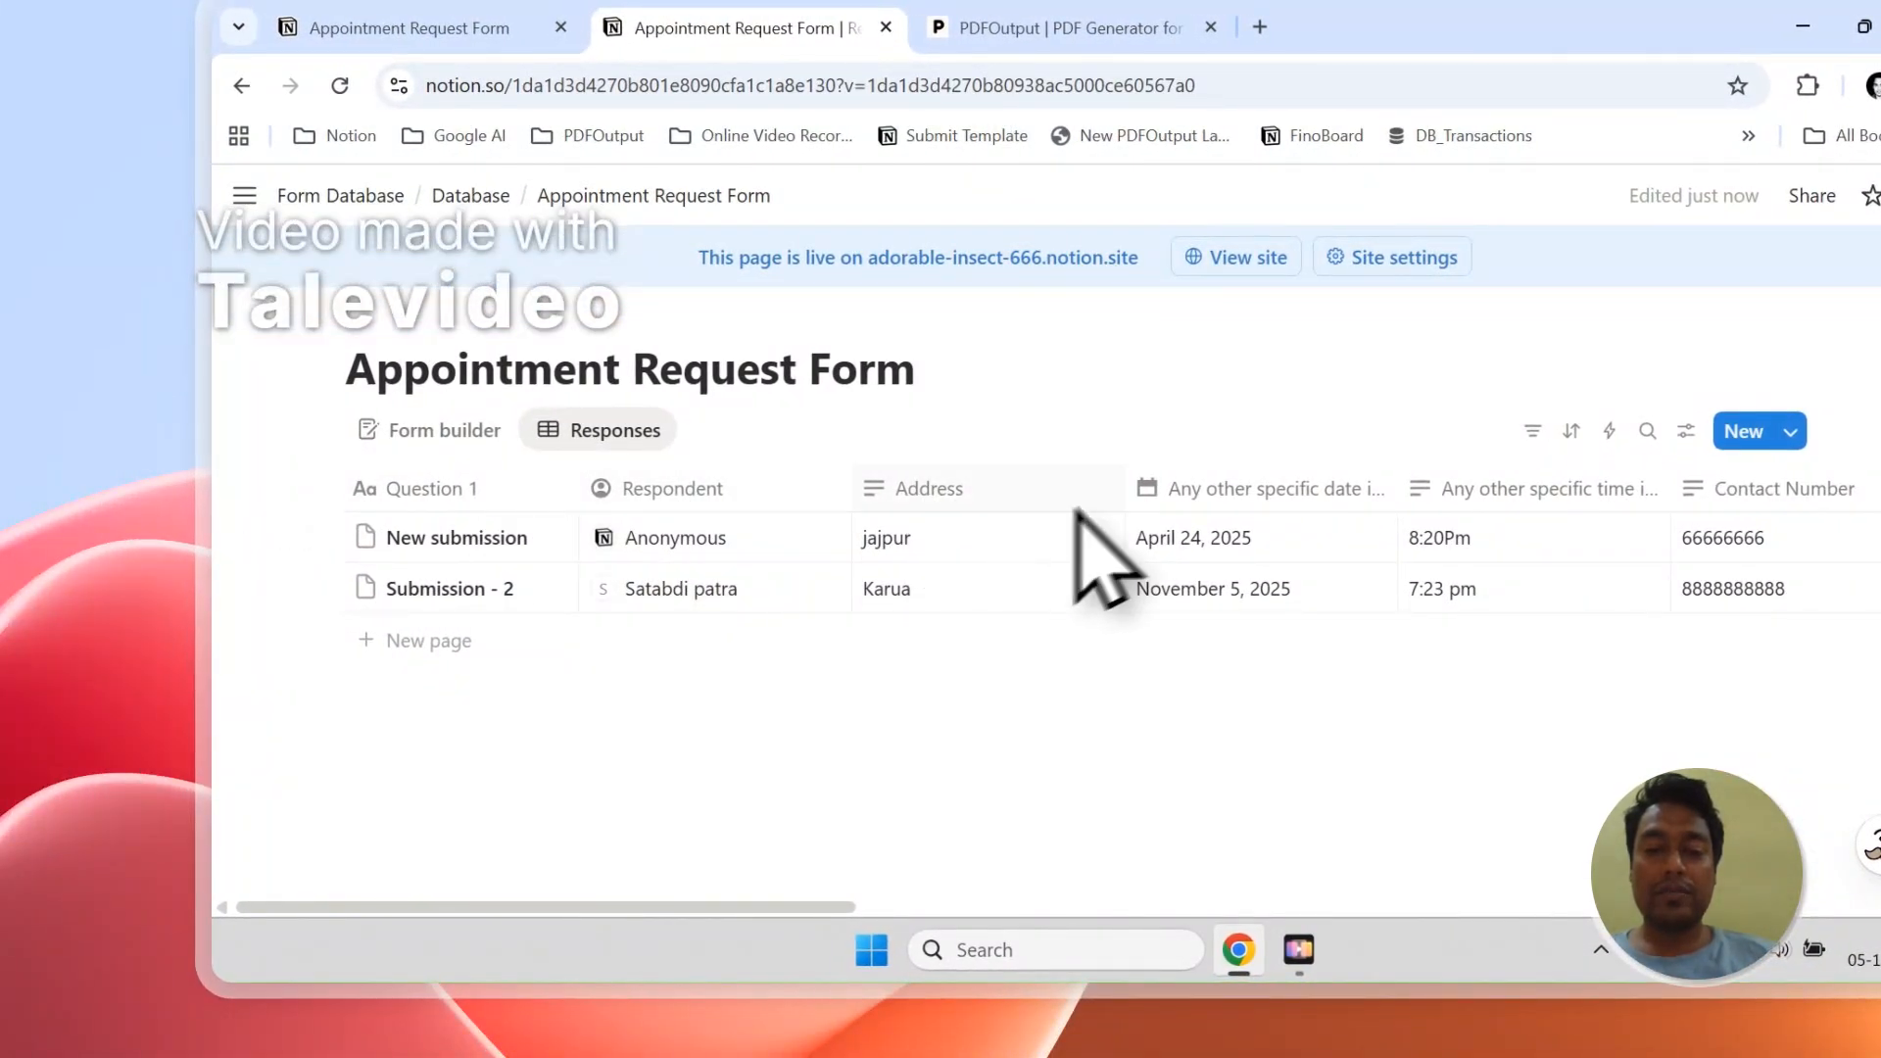
left_click(1058, 27)
scroll(1812, 685, "up", 5)
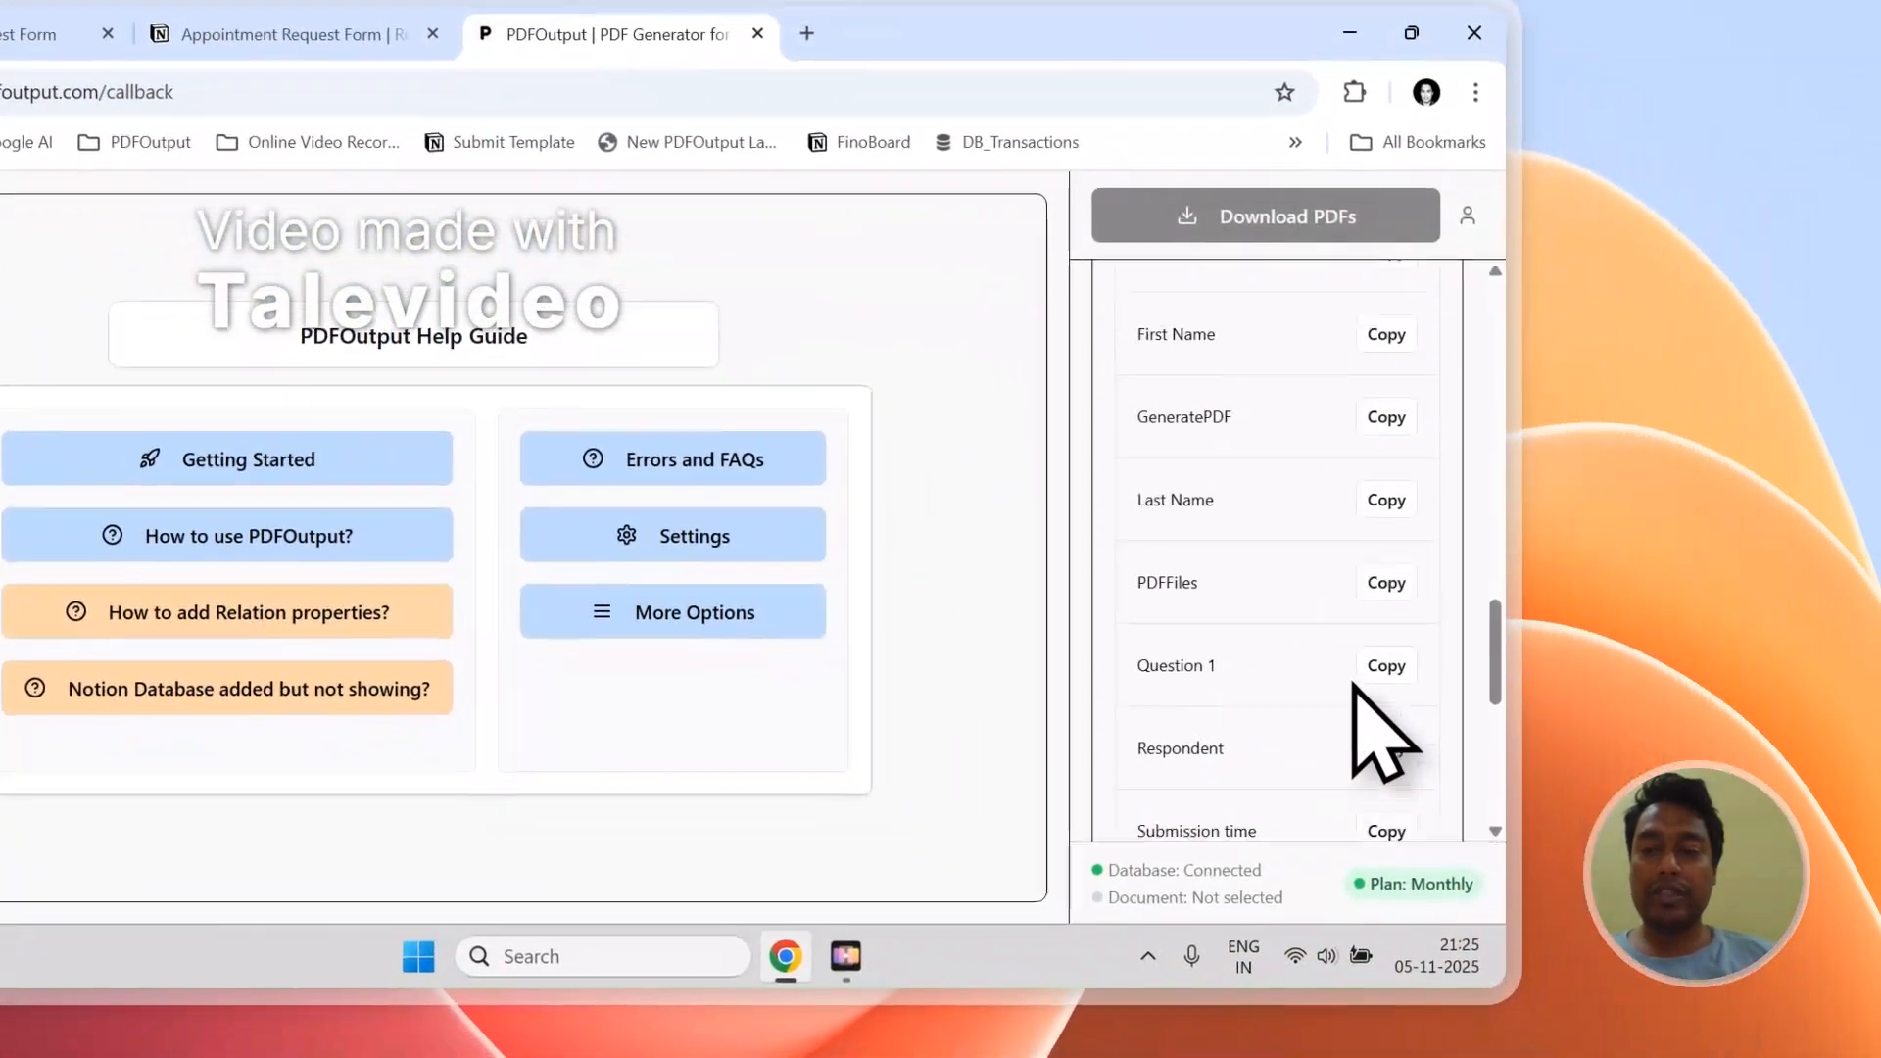
scroll(1352, 686, "up", 10)
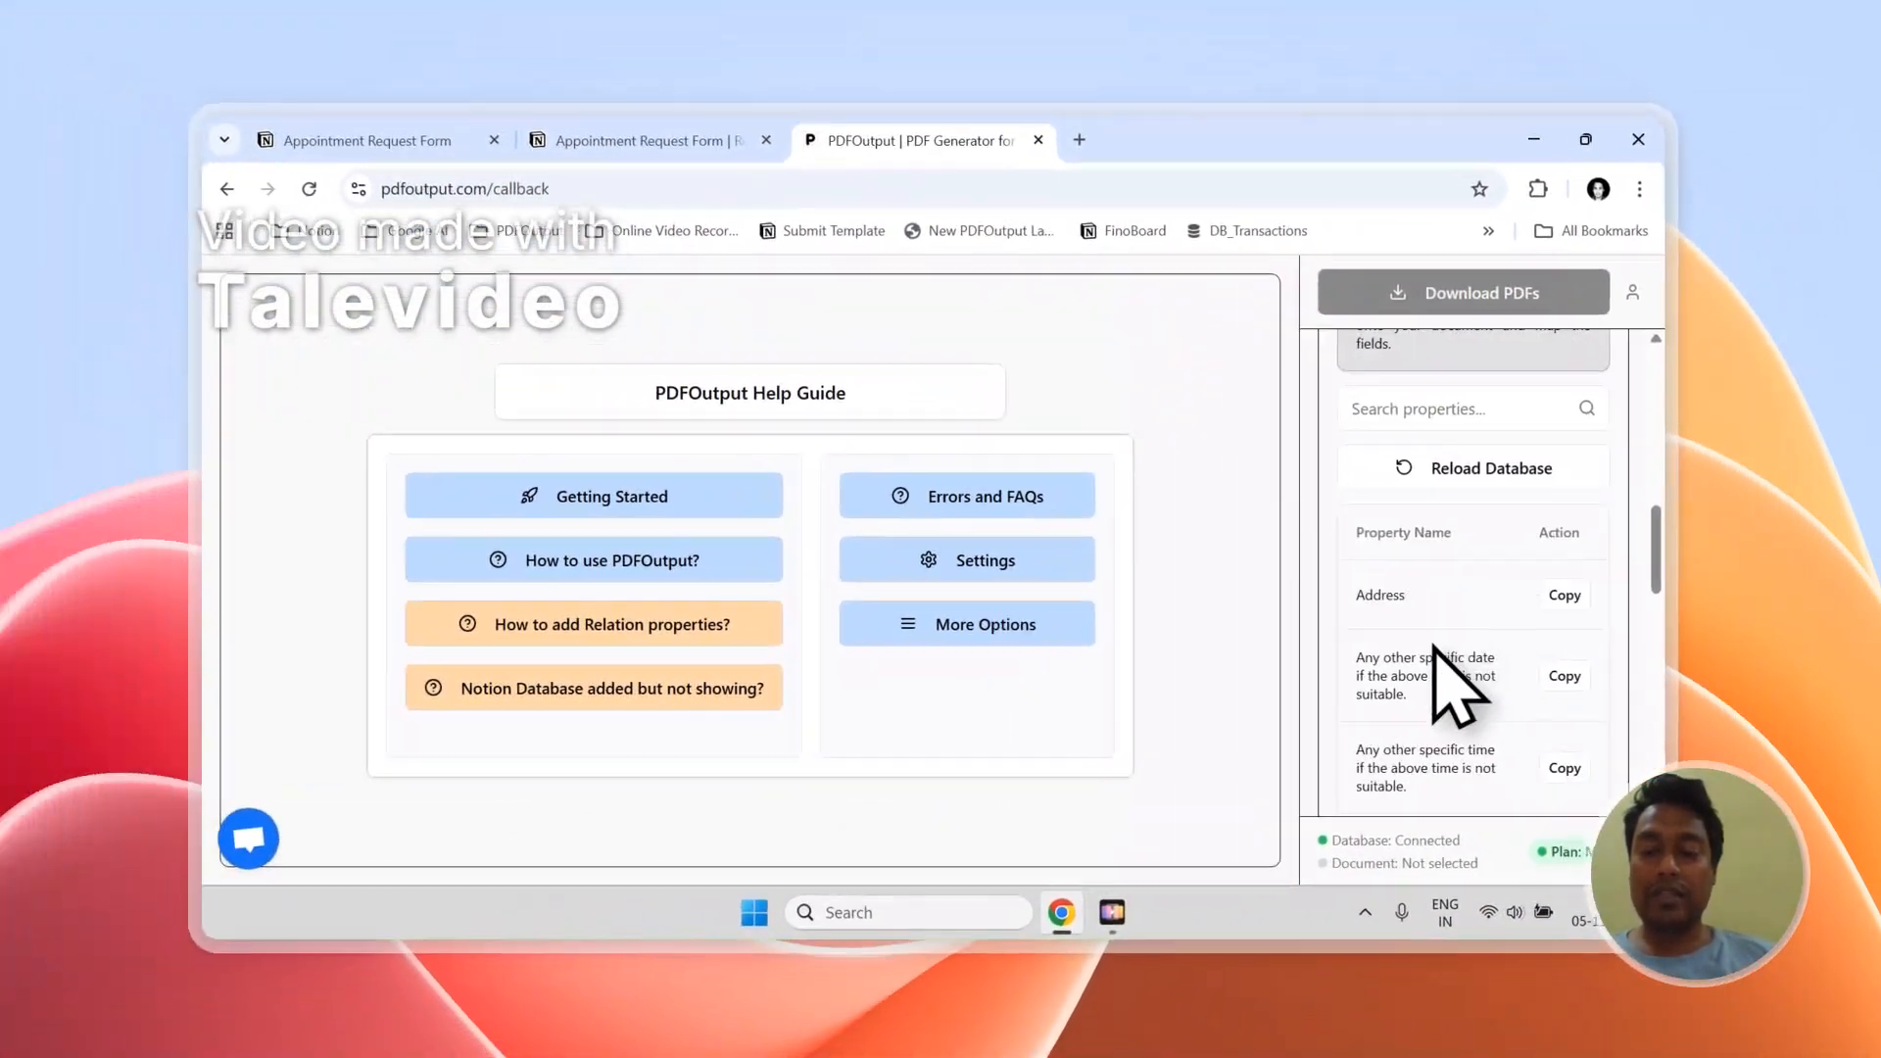
scroll(1459, 686, "down", 5)
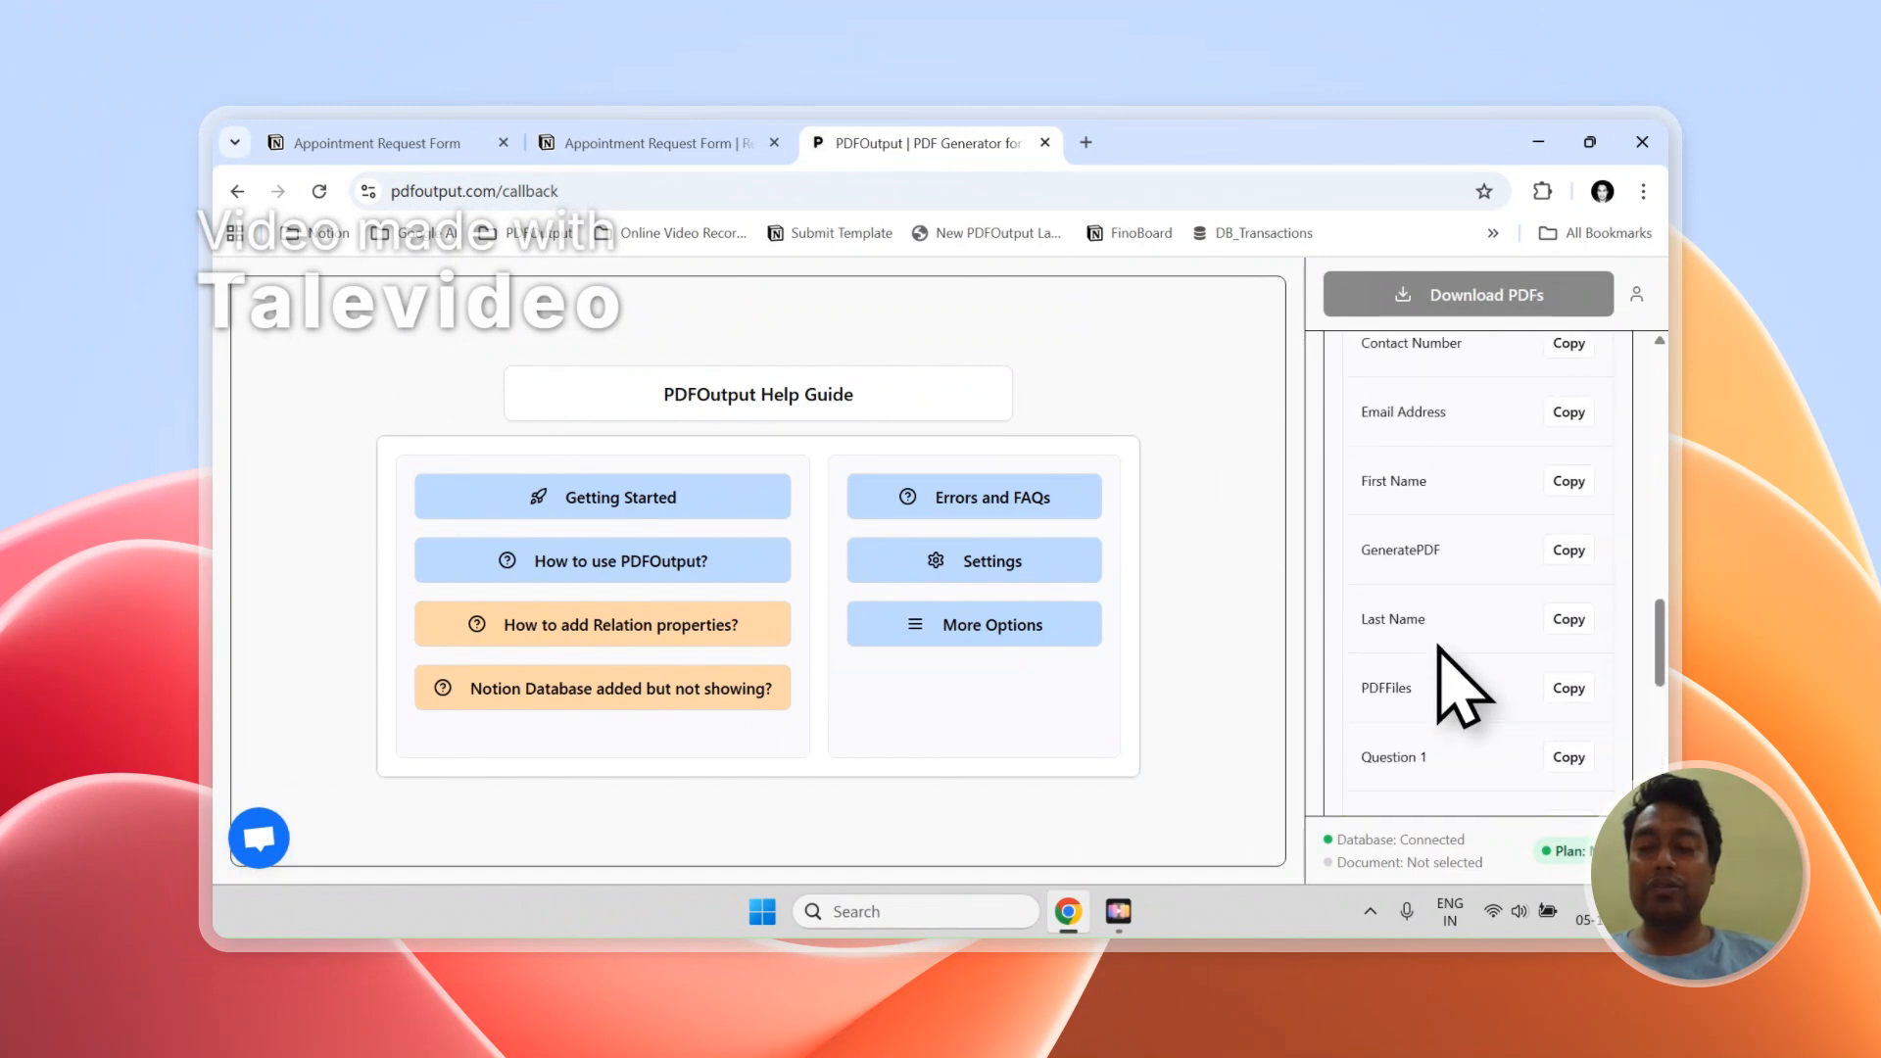
scroll(1460, 686, "up", 3)
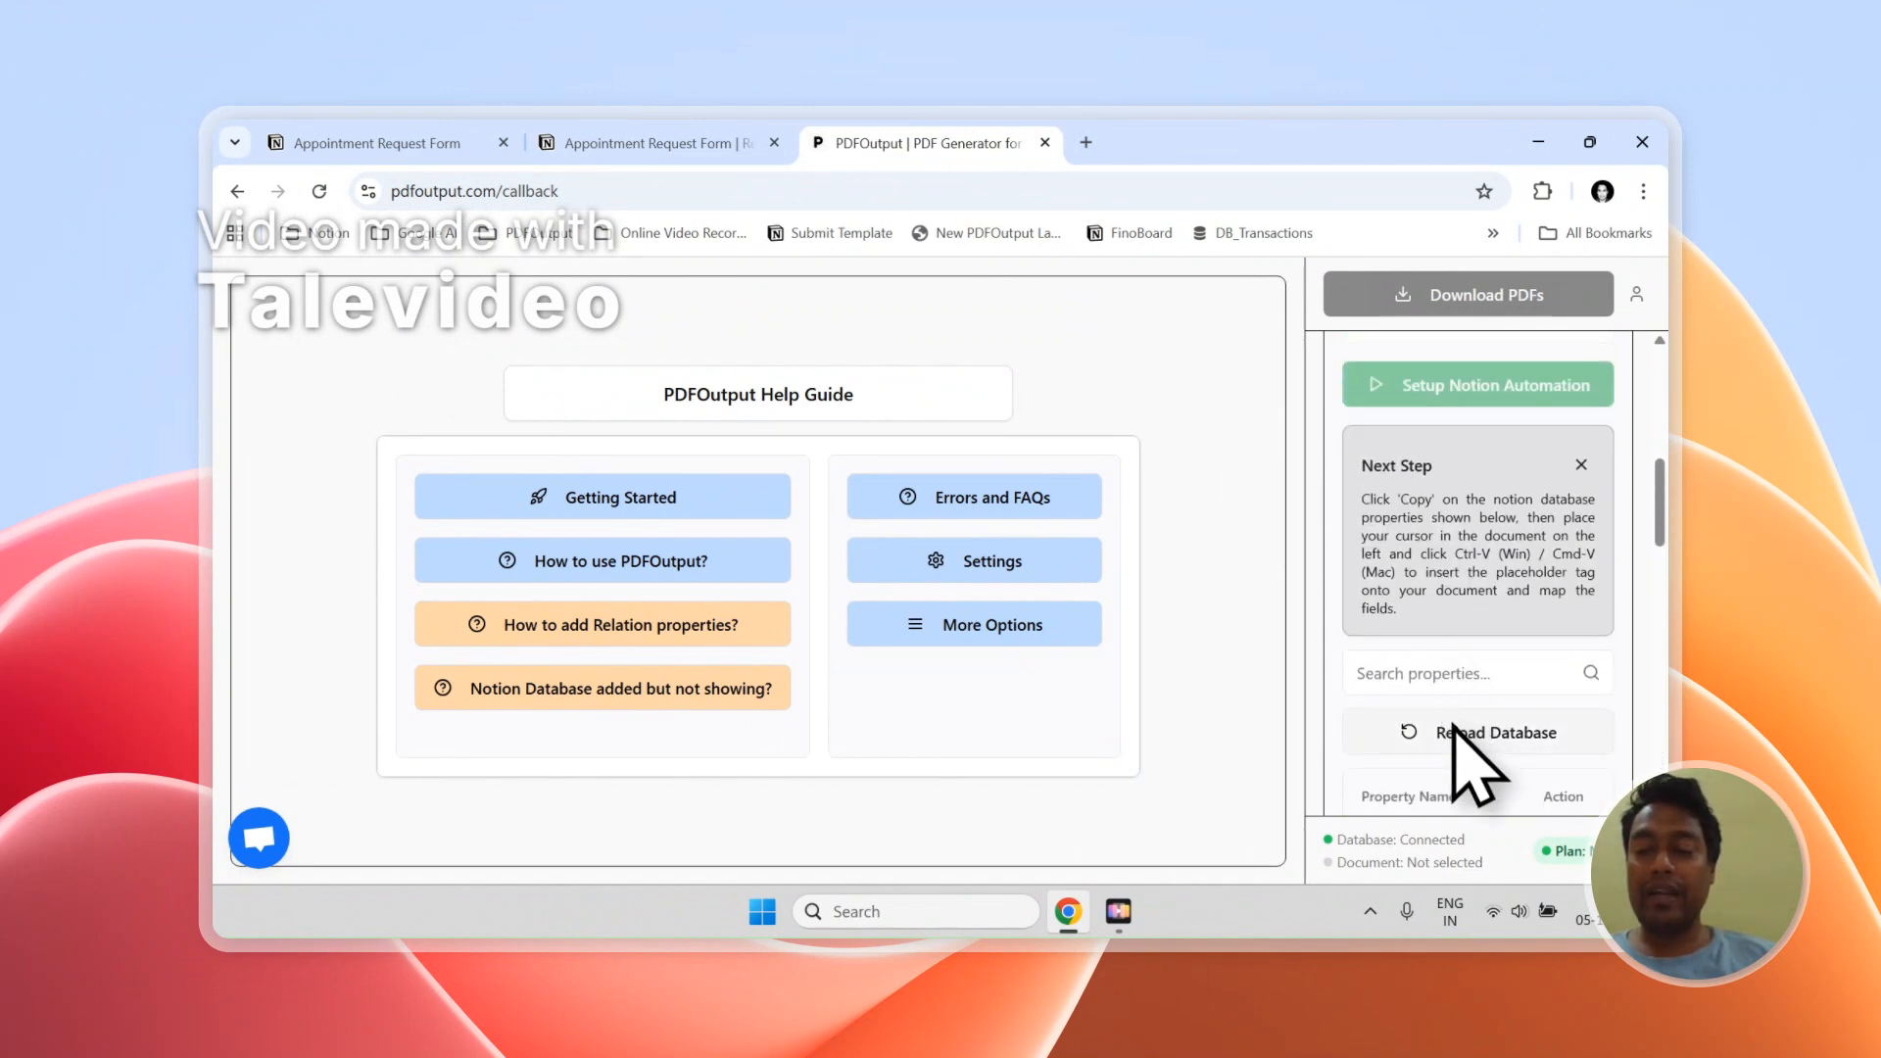
scroll(1459, 724, "up", 1)
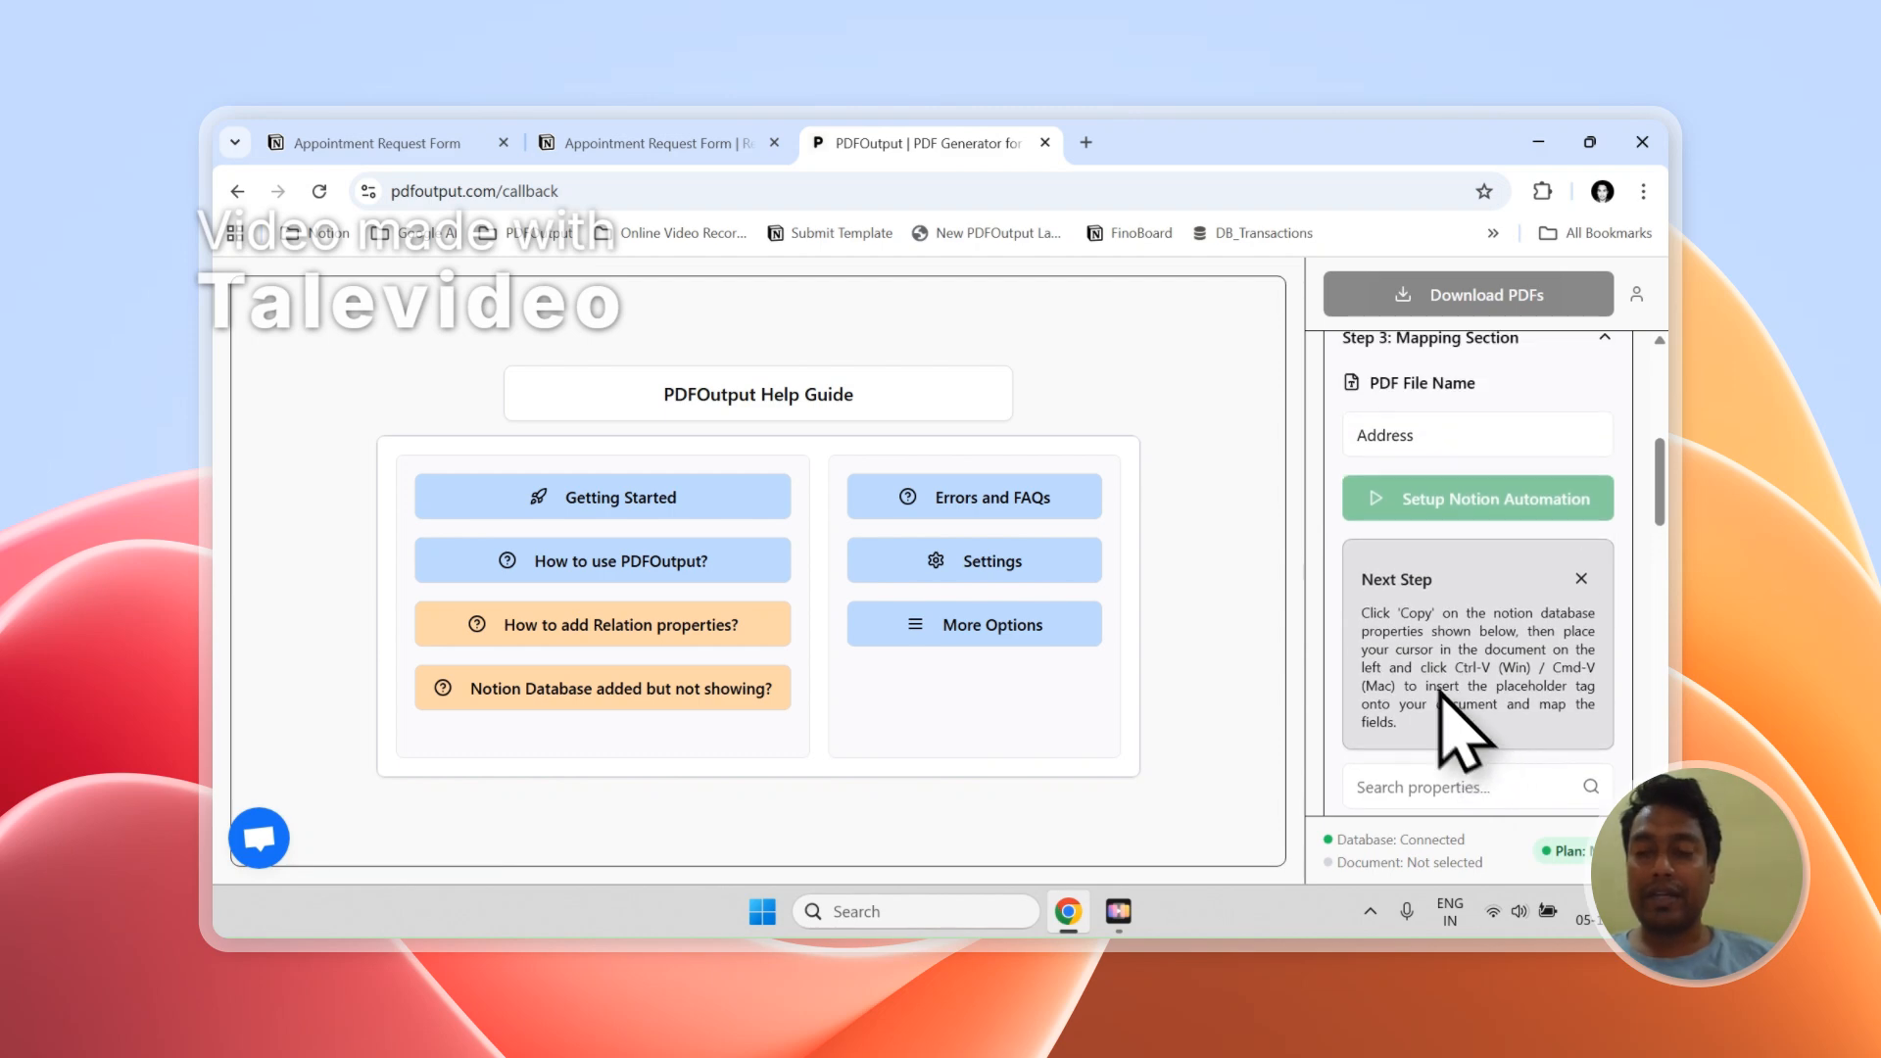
scroll(1437, 688, "up", 5)
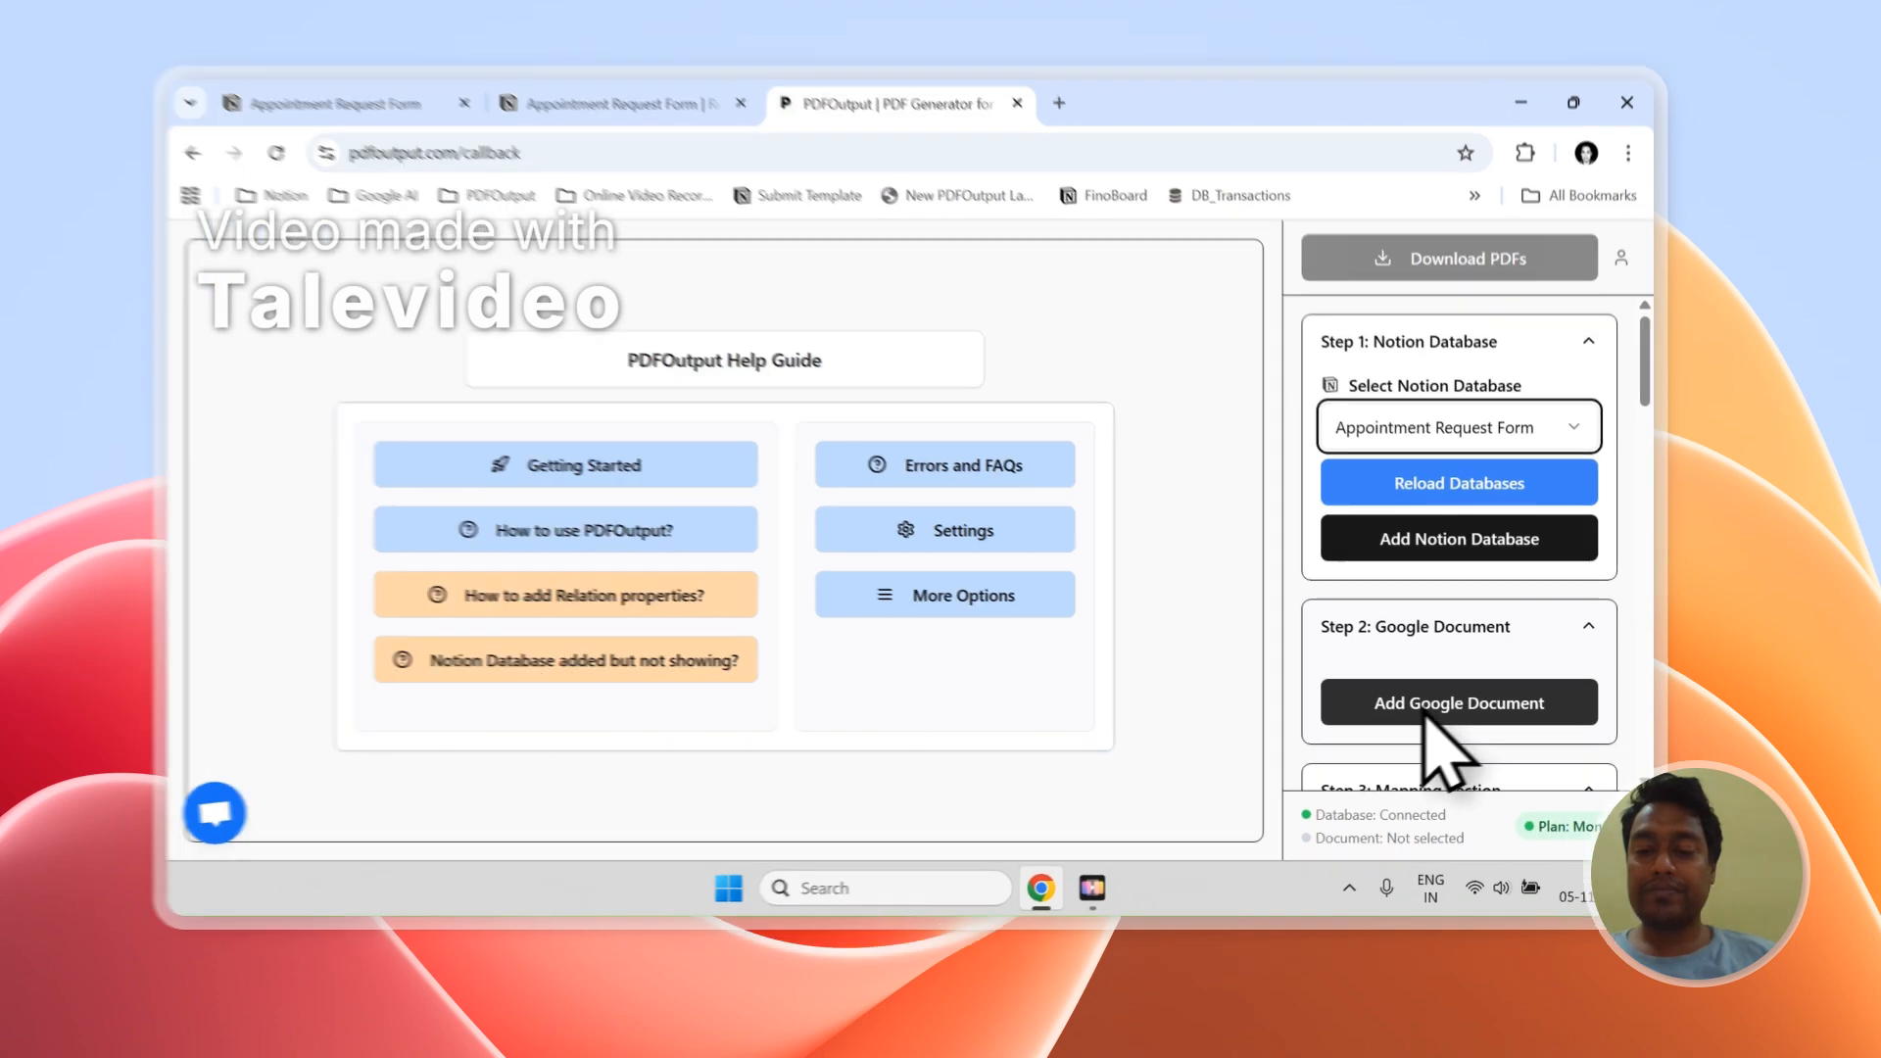
left_click(1432, 725)
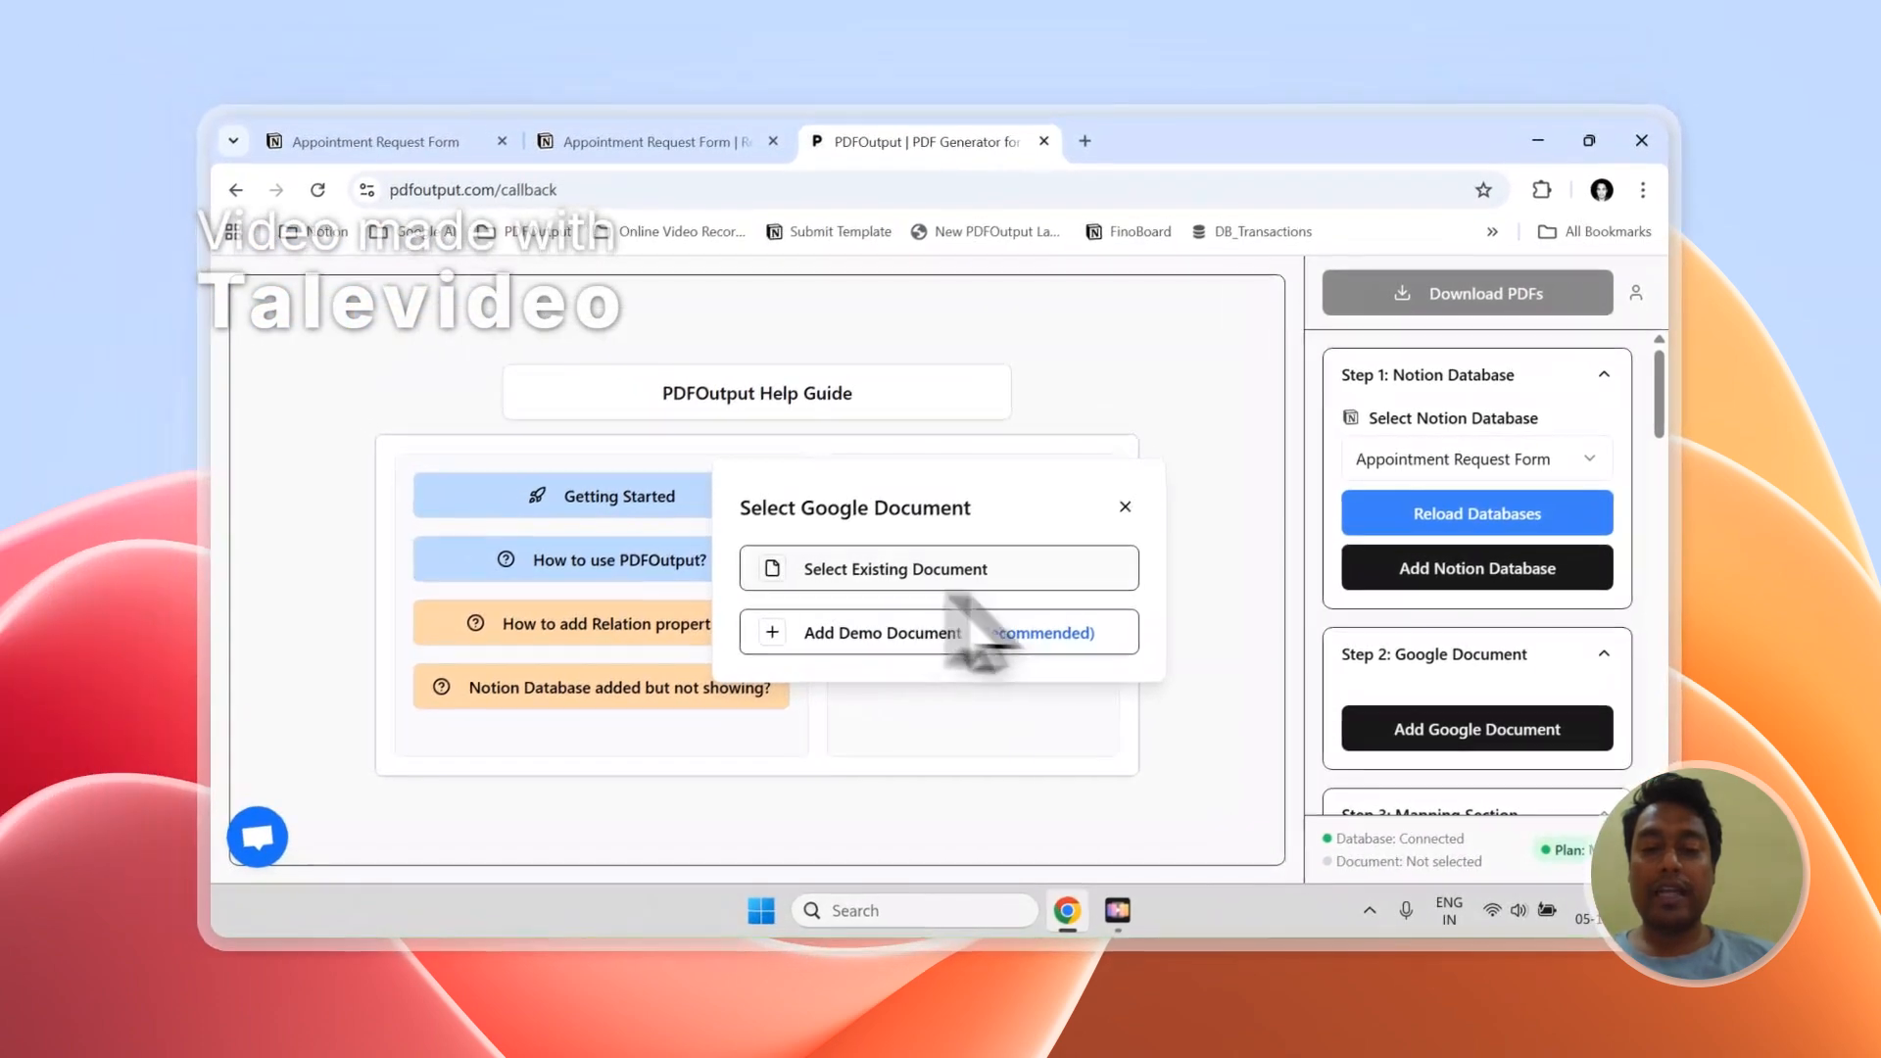
left_click(902, 573)
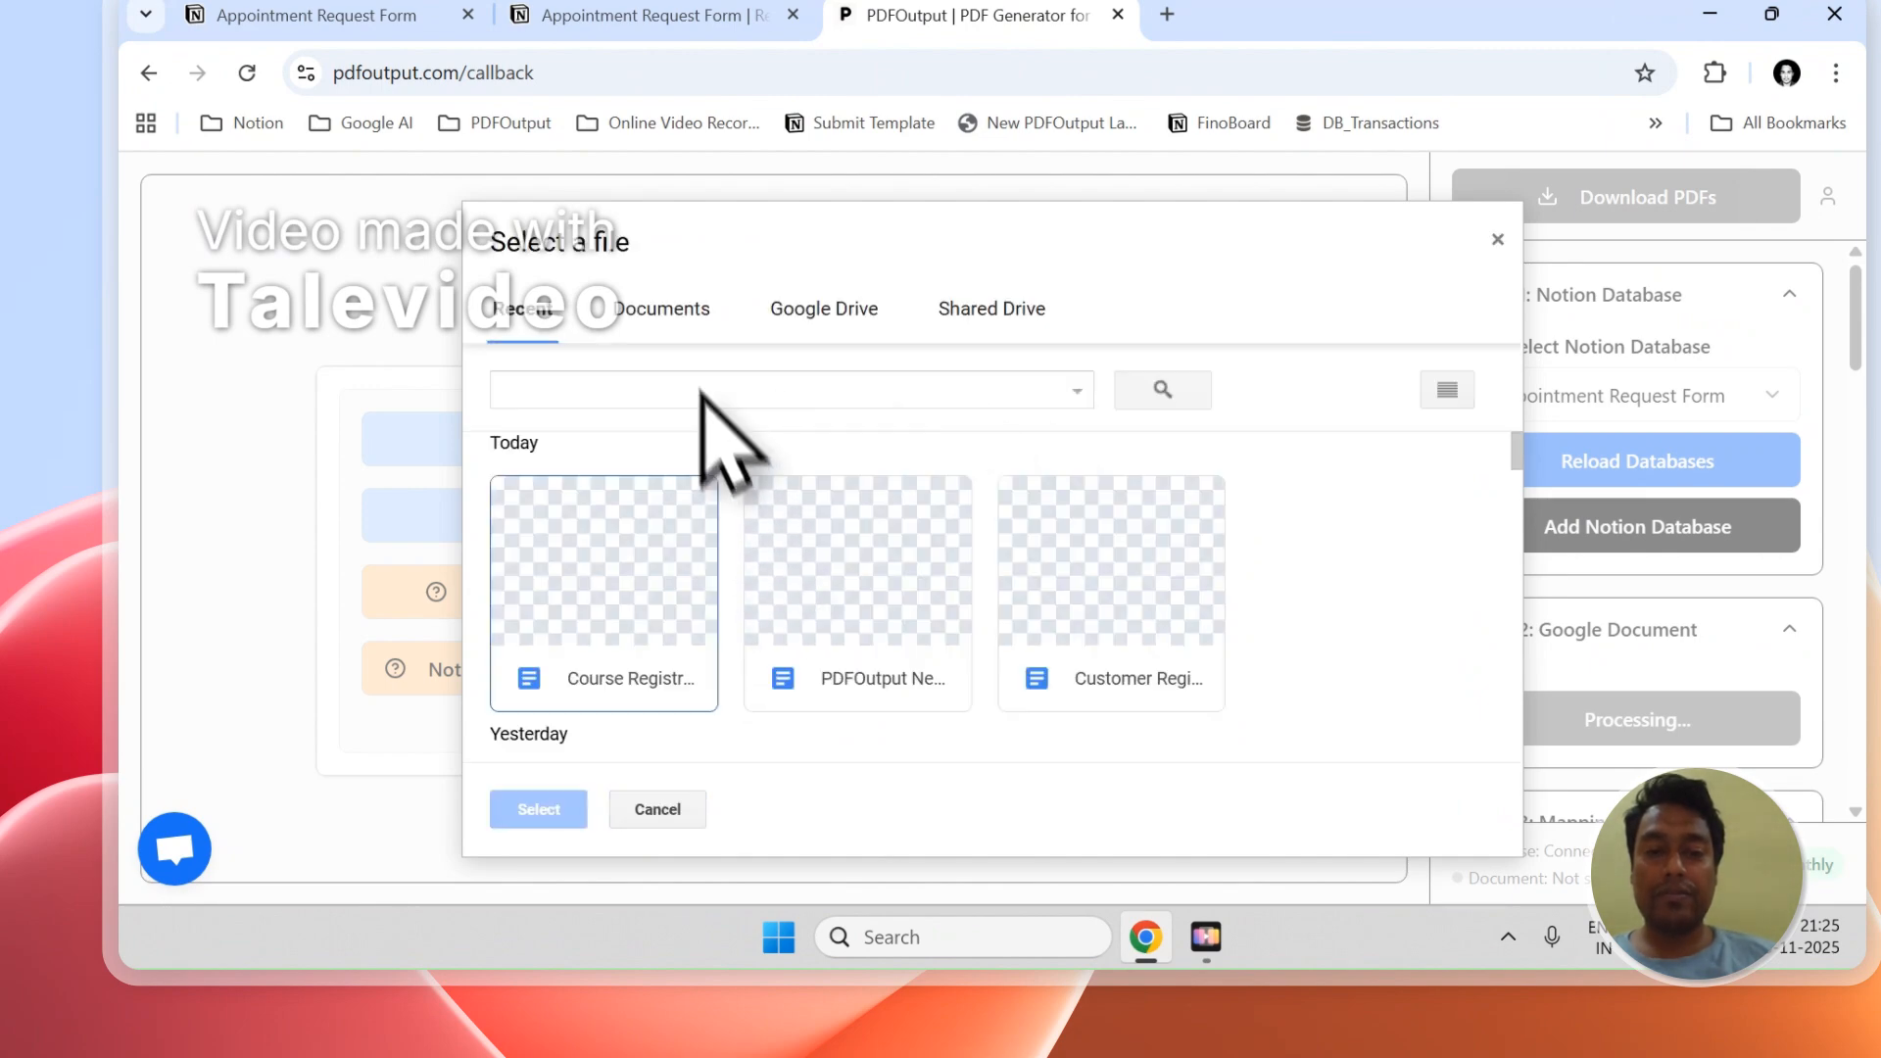
left_click(688, 328)
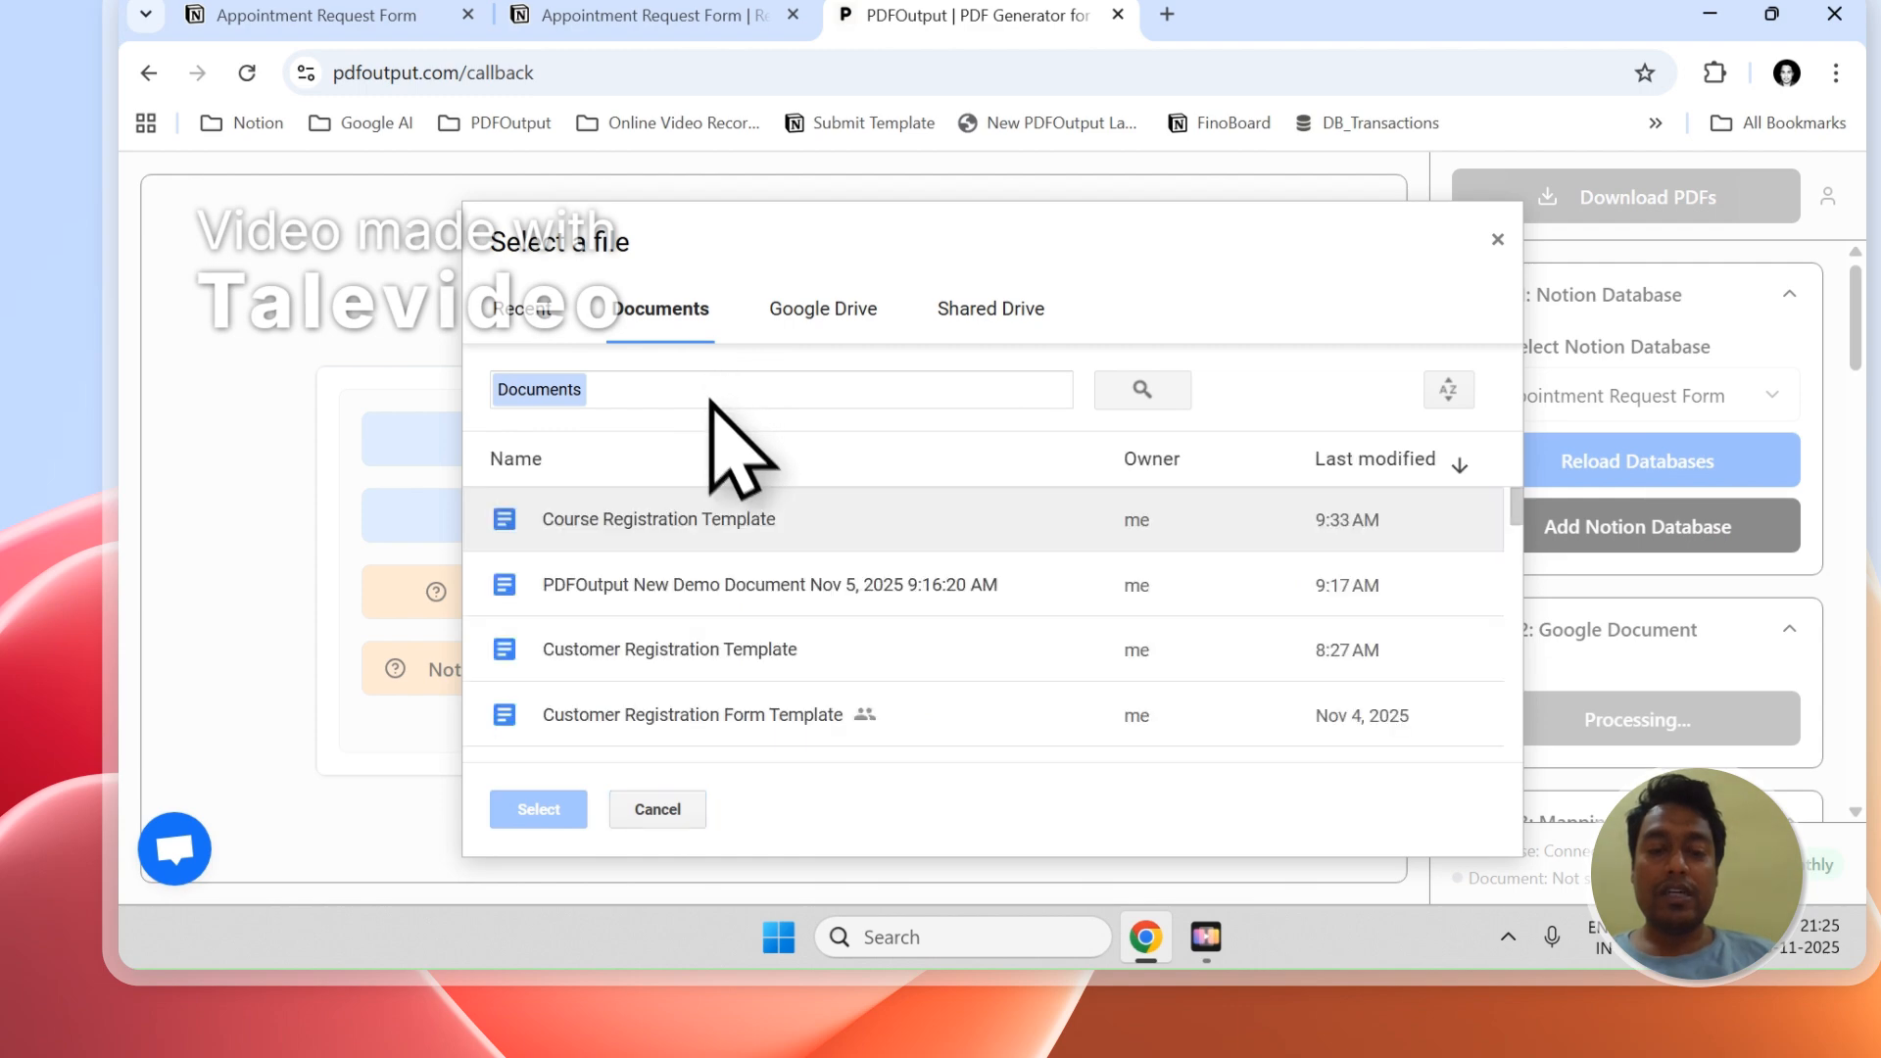
left_click(675, 808)
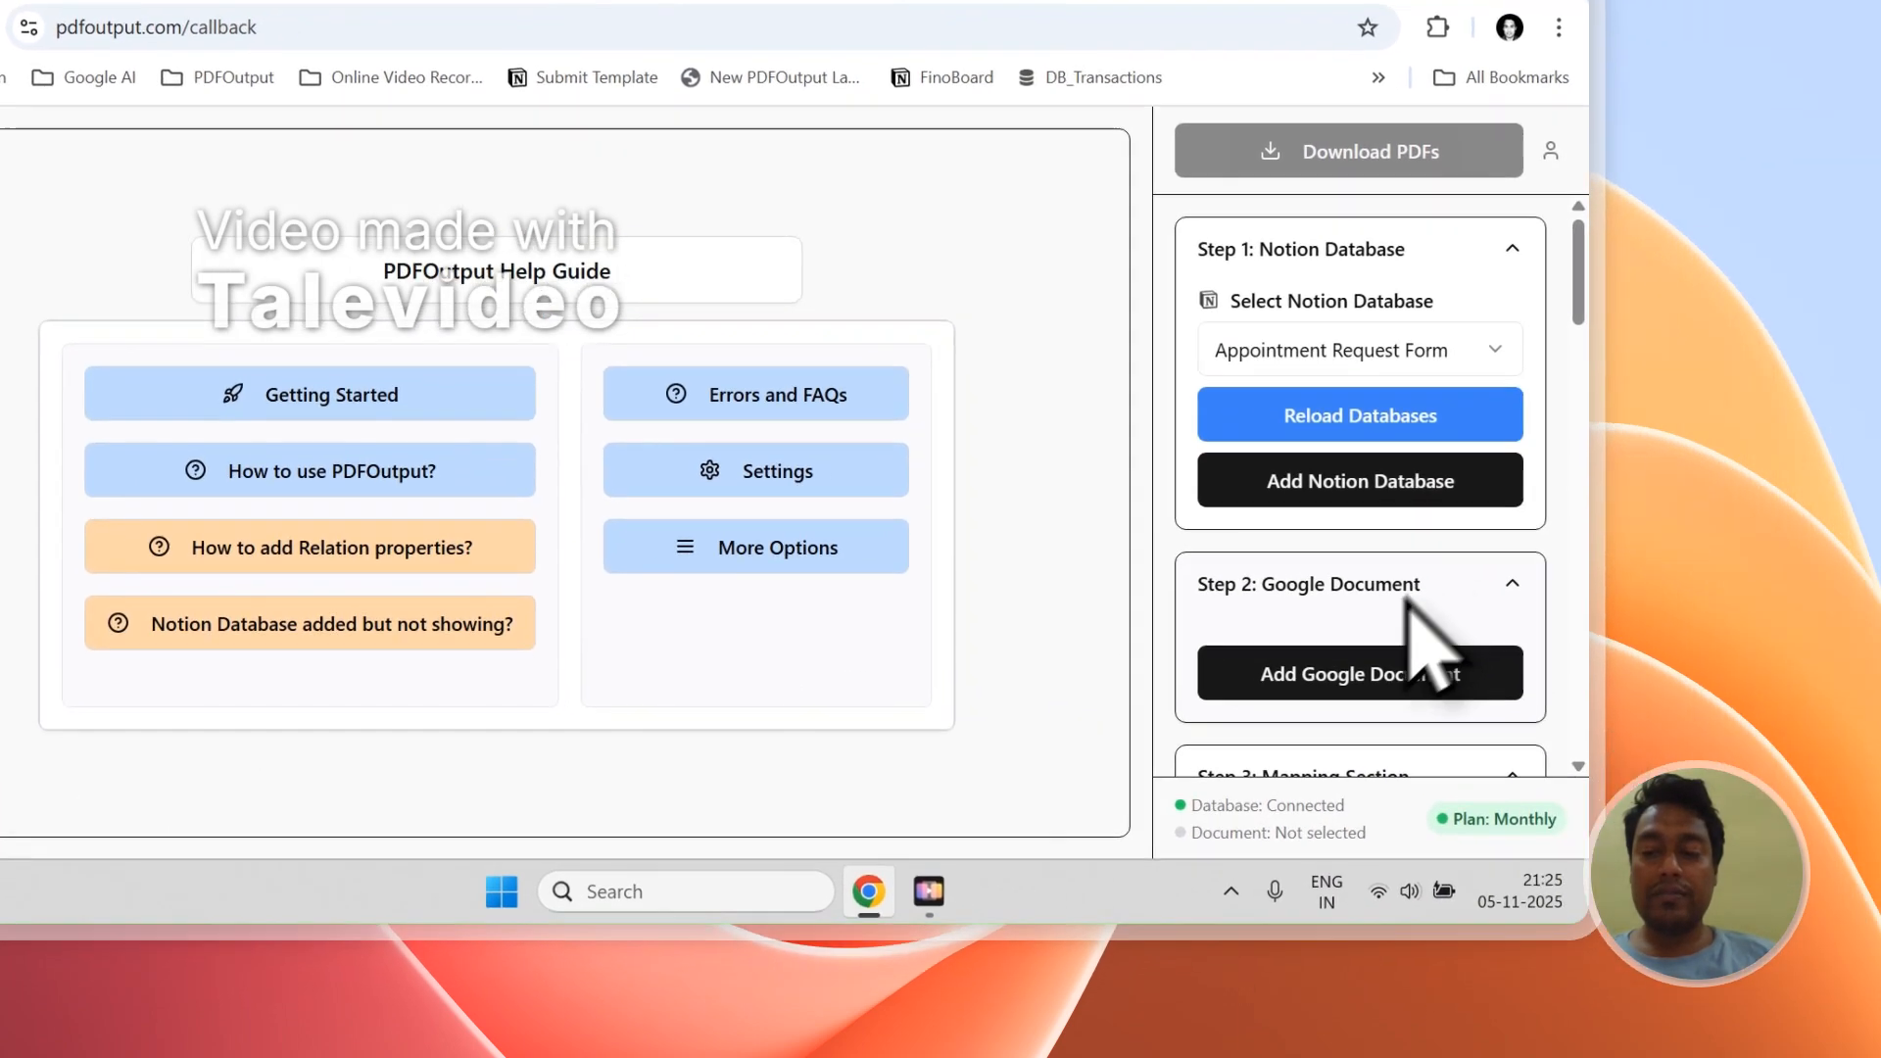
Step: Add the recommended demo document as the Google Document for the Appointment Request Form database
left_click(1542, 730)
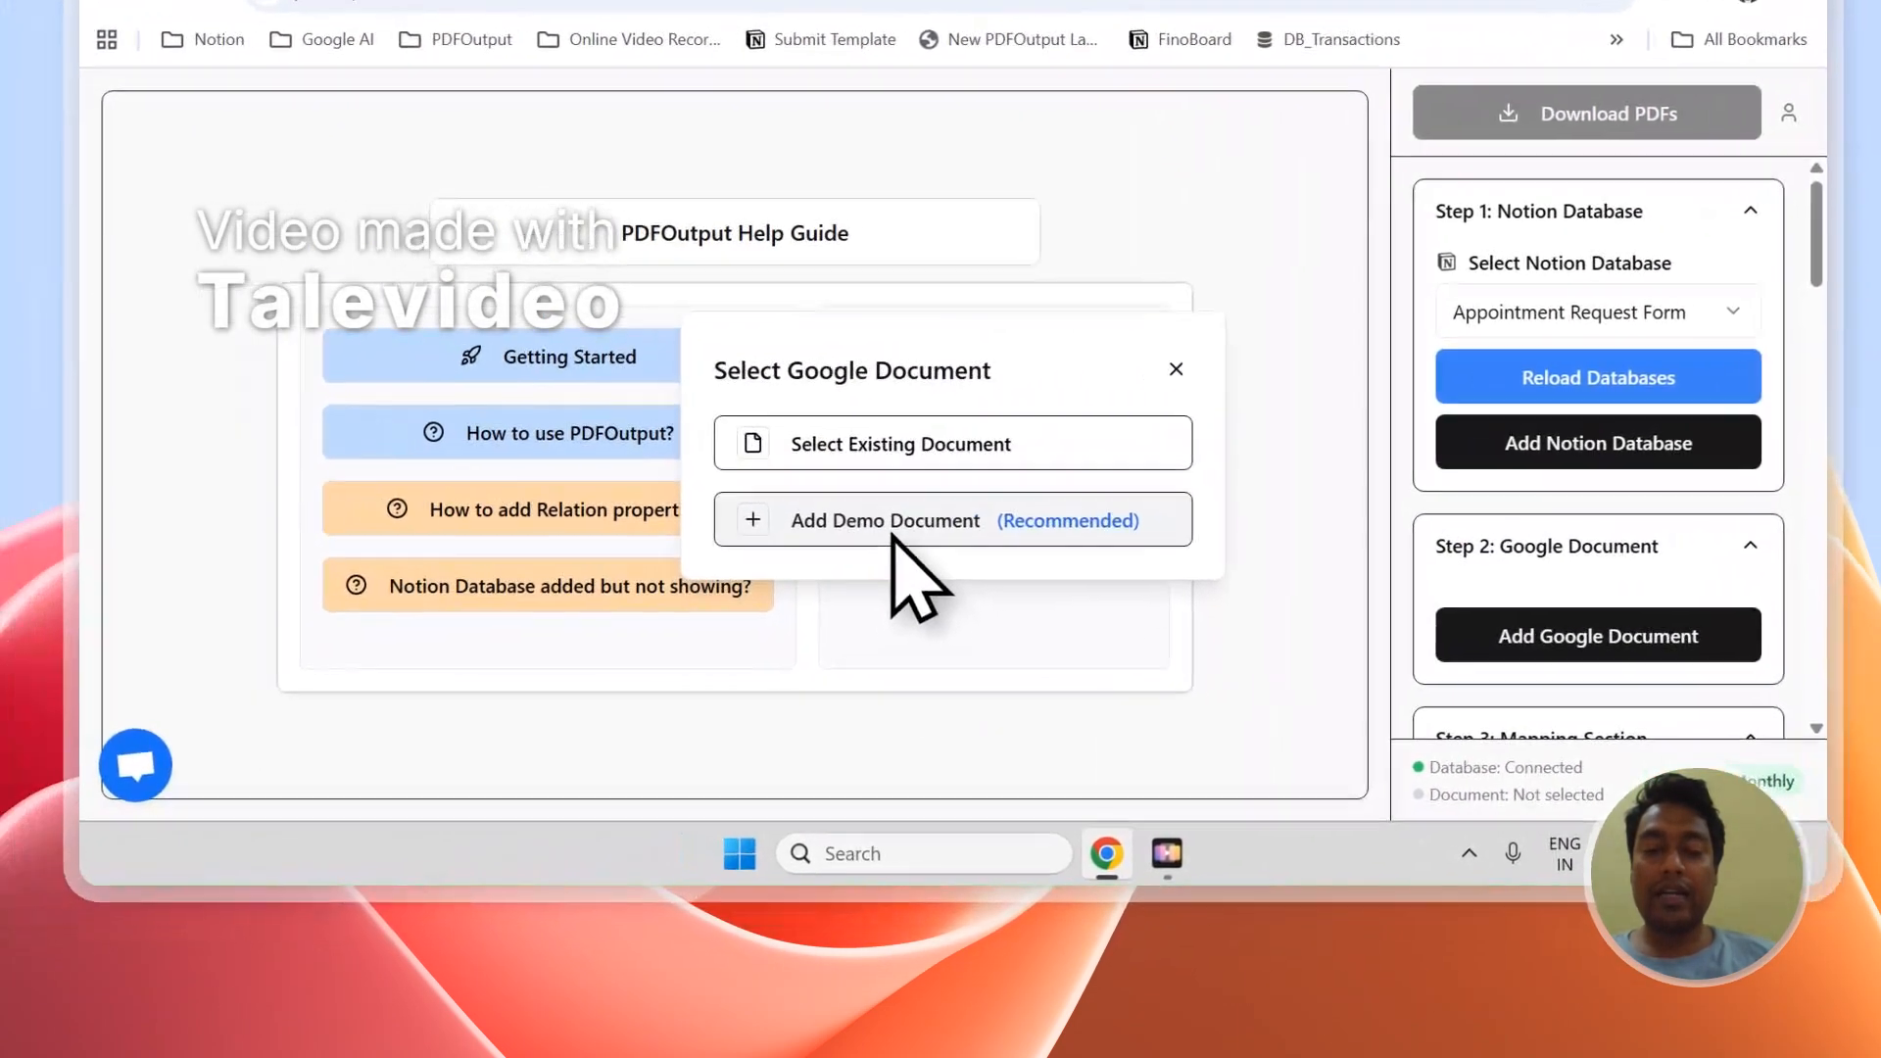
left_click(588, 545)
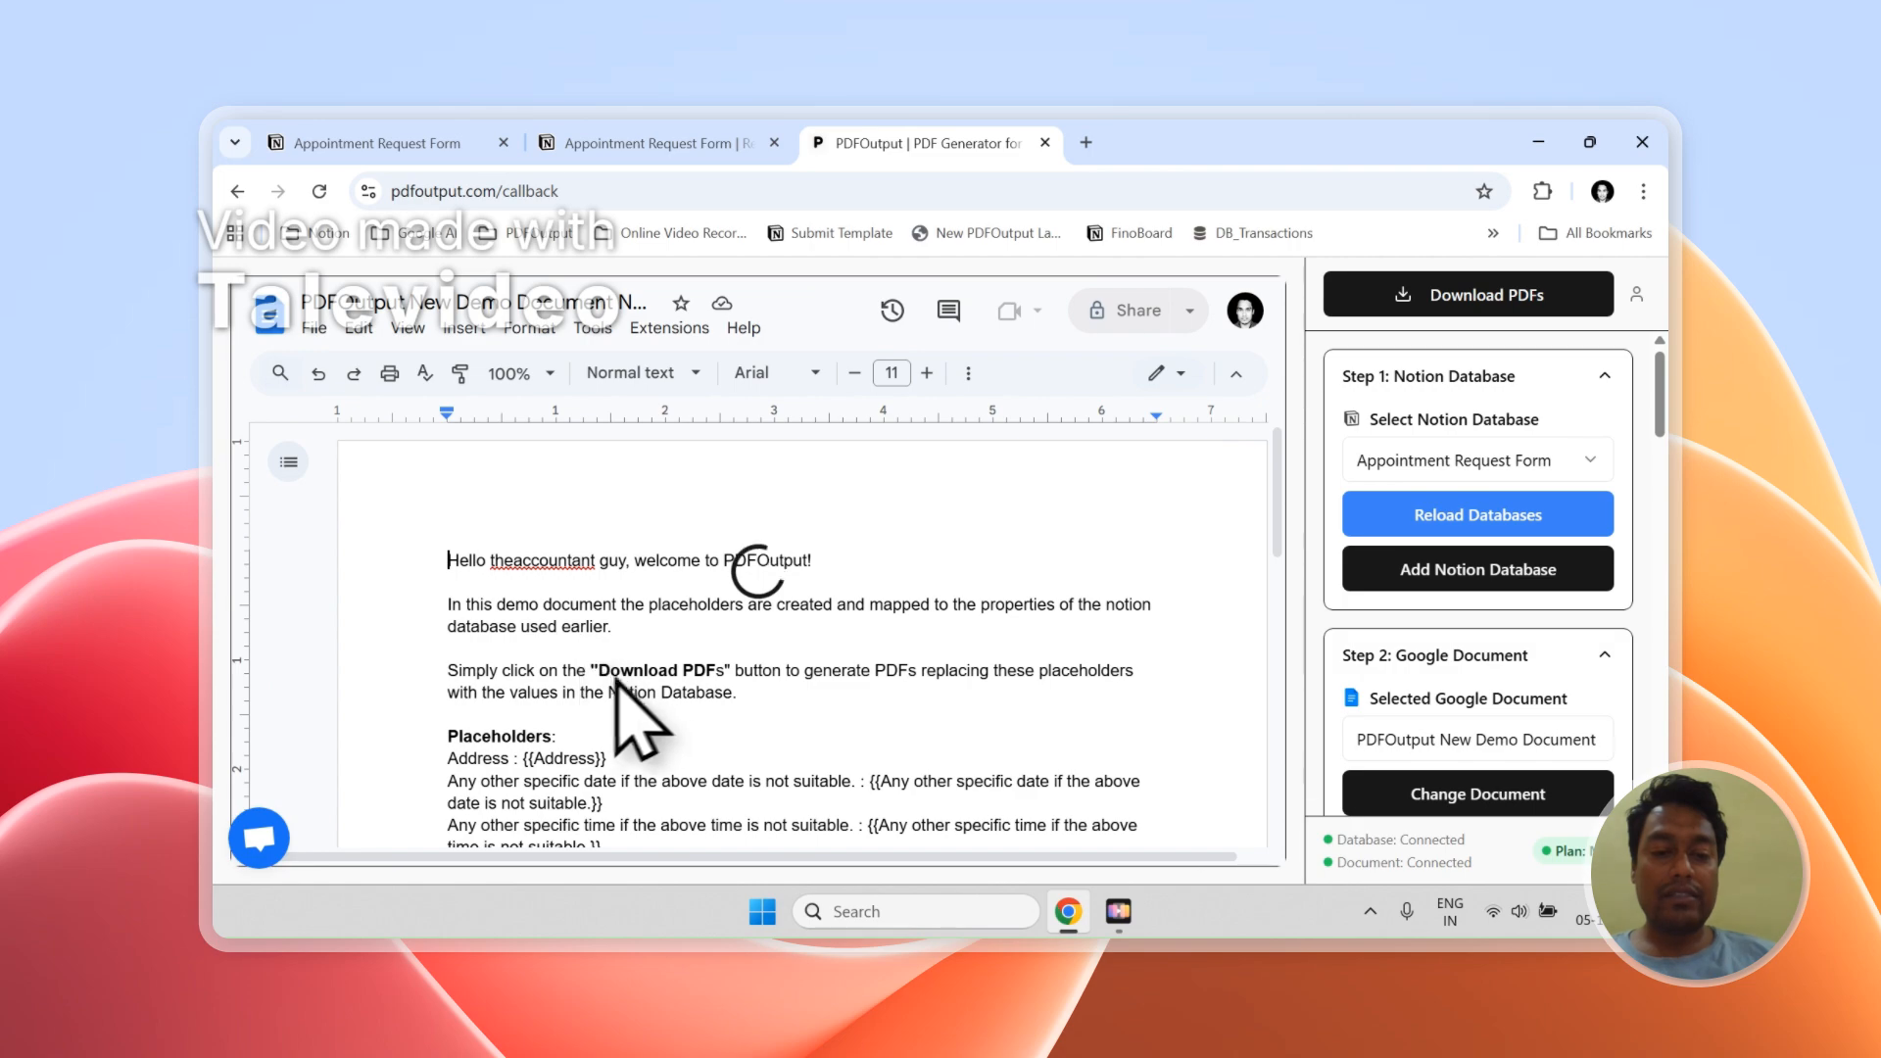
Step: Review the demo document's property placeholders and its introductory instructions, highlighting both passages
scroll(632, 676, "down", 5)
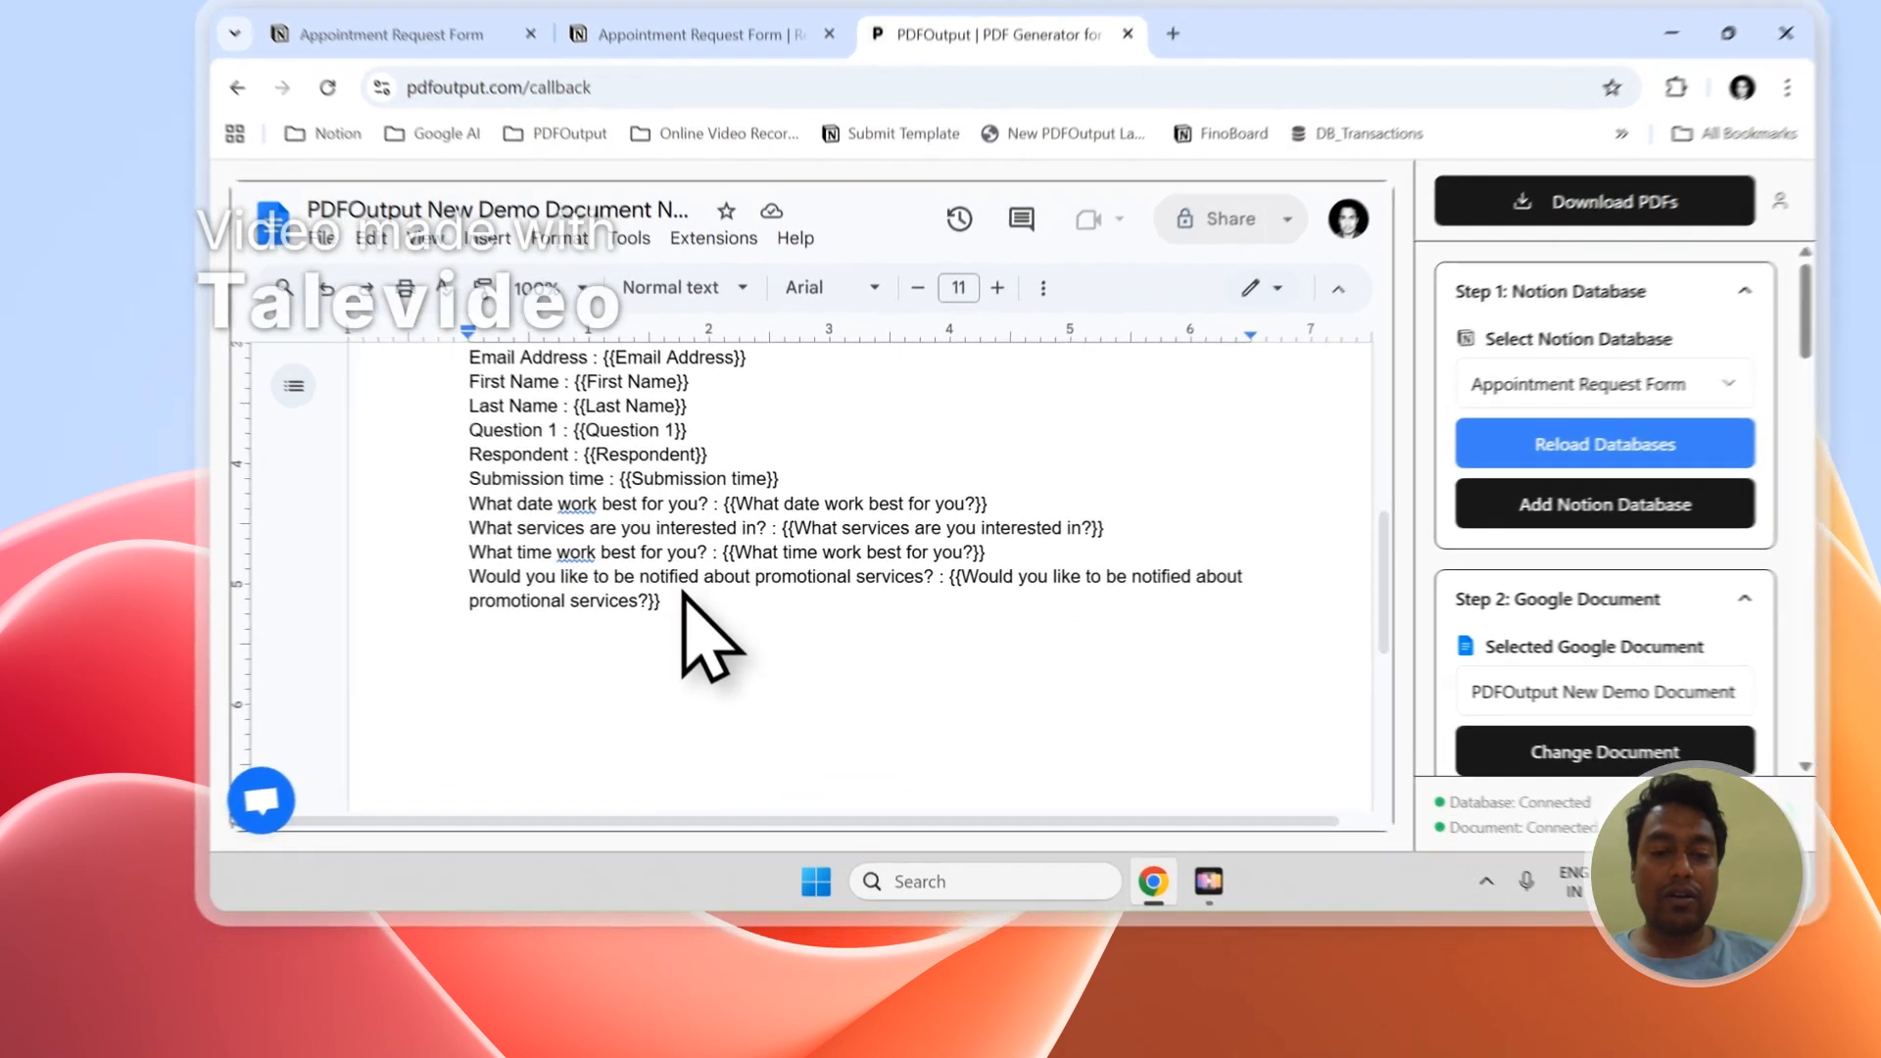
left_click_drag(683, 595, 532, 501)
scroll(588, 422, "up", 3)
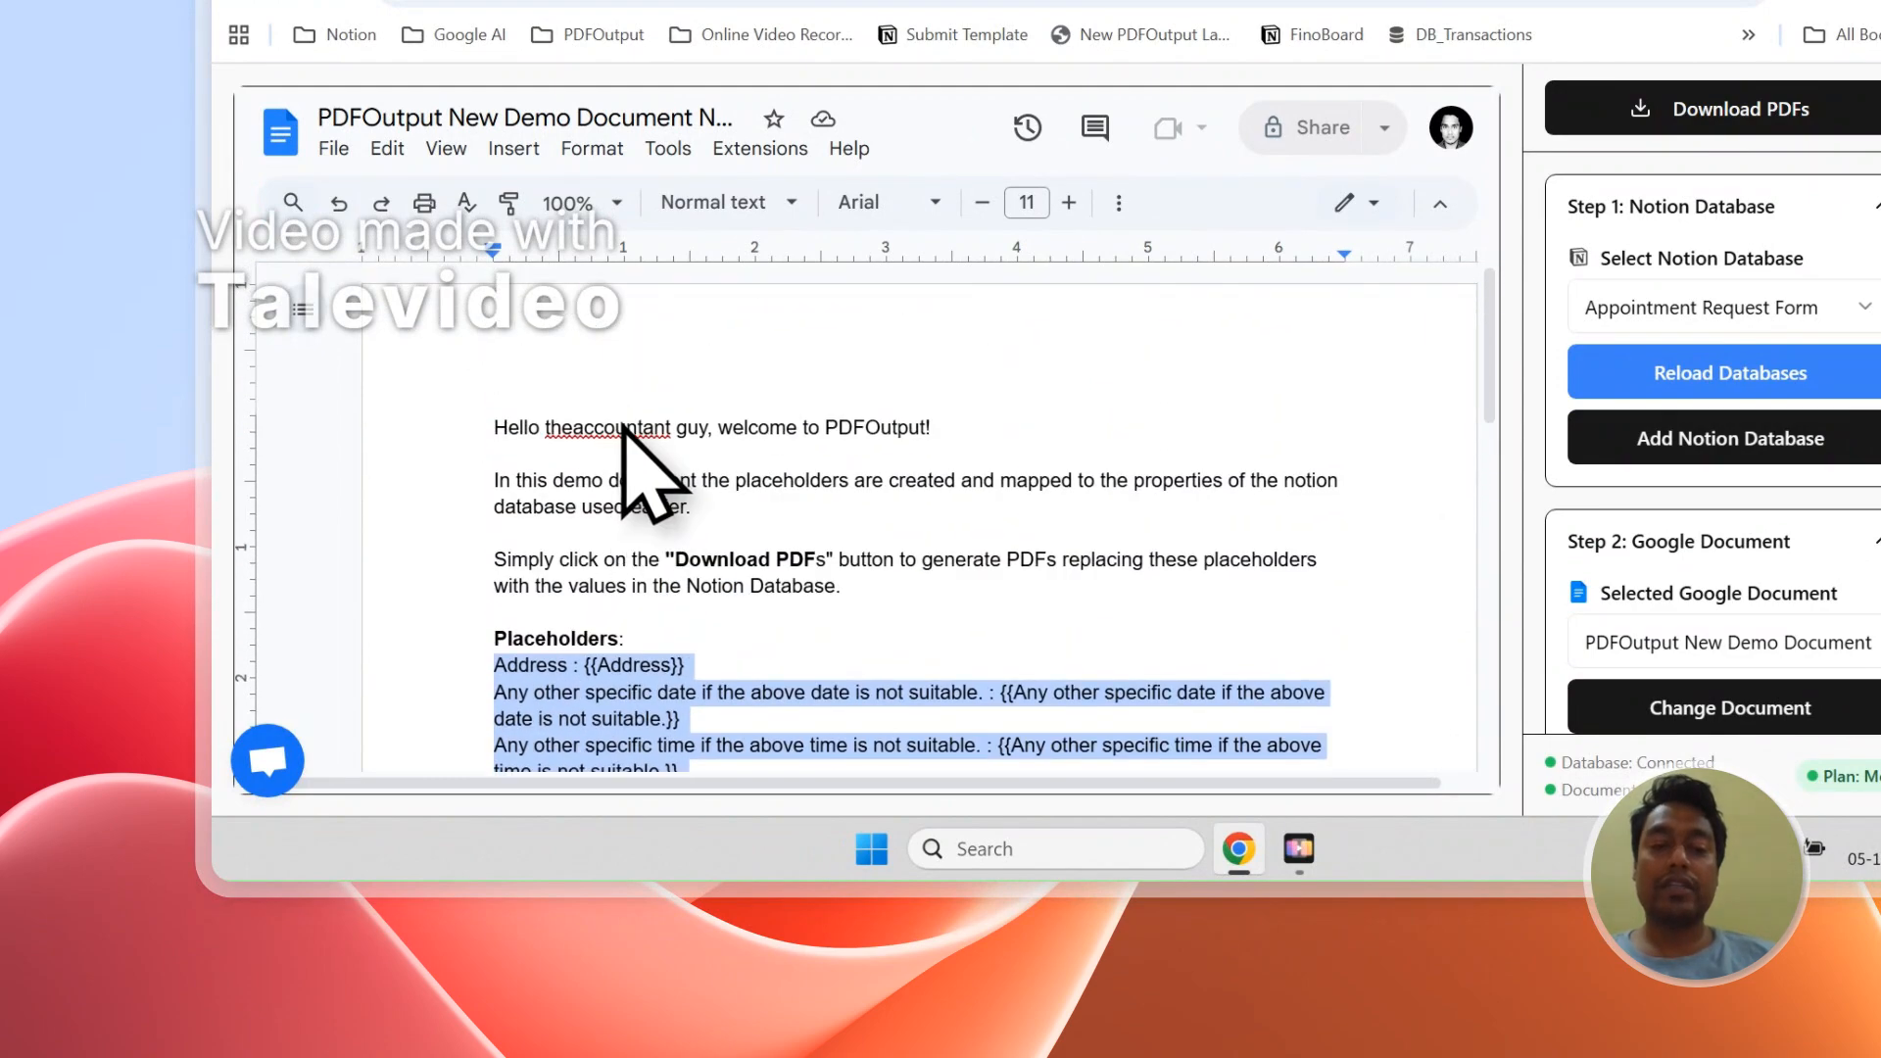
left_click(686, 532)
left_click_drag(860, 600, 747, 529)
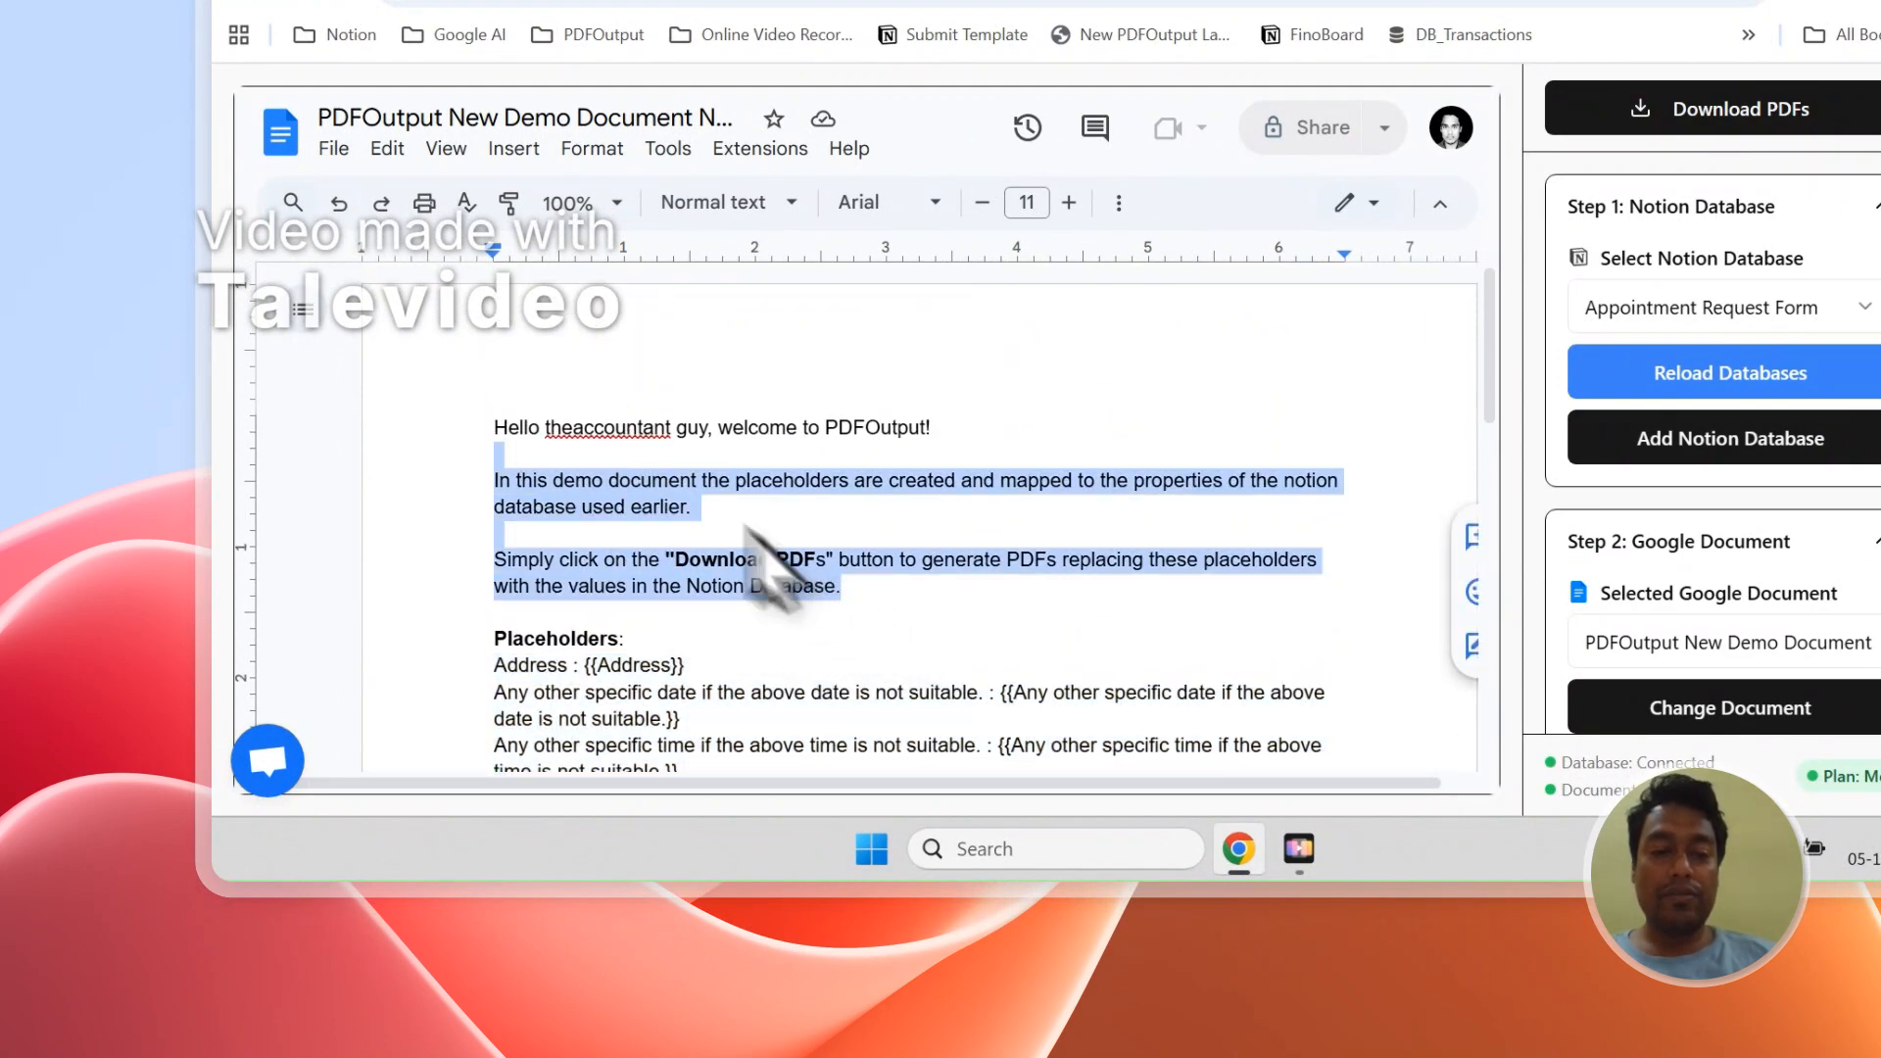
Step: Delete the welcome text, introductory instructions, Placeholders heading and leftover blank line above the Address line in the demo document
key("BackSpace")
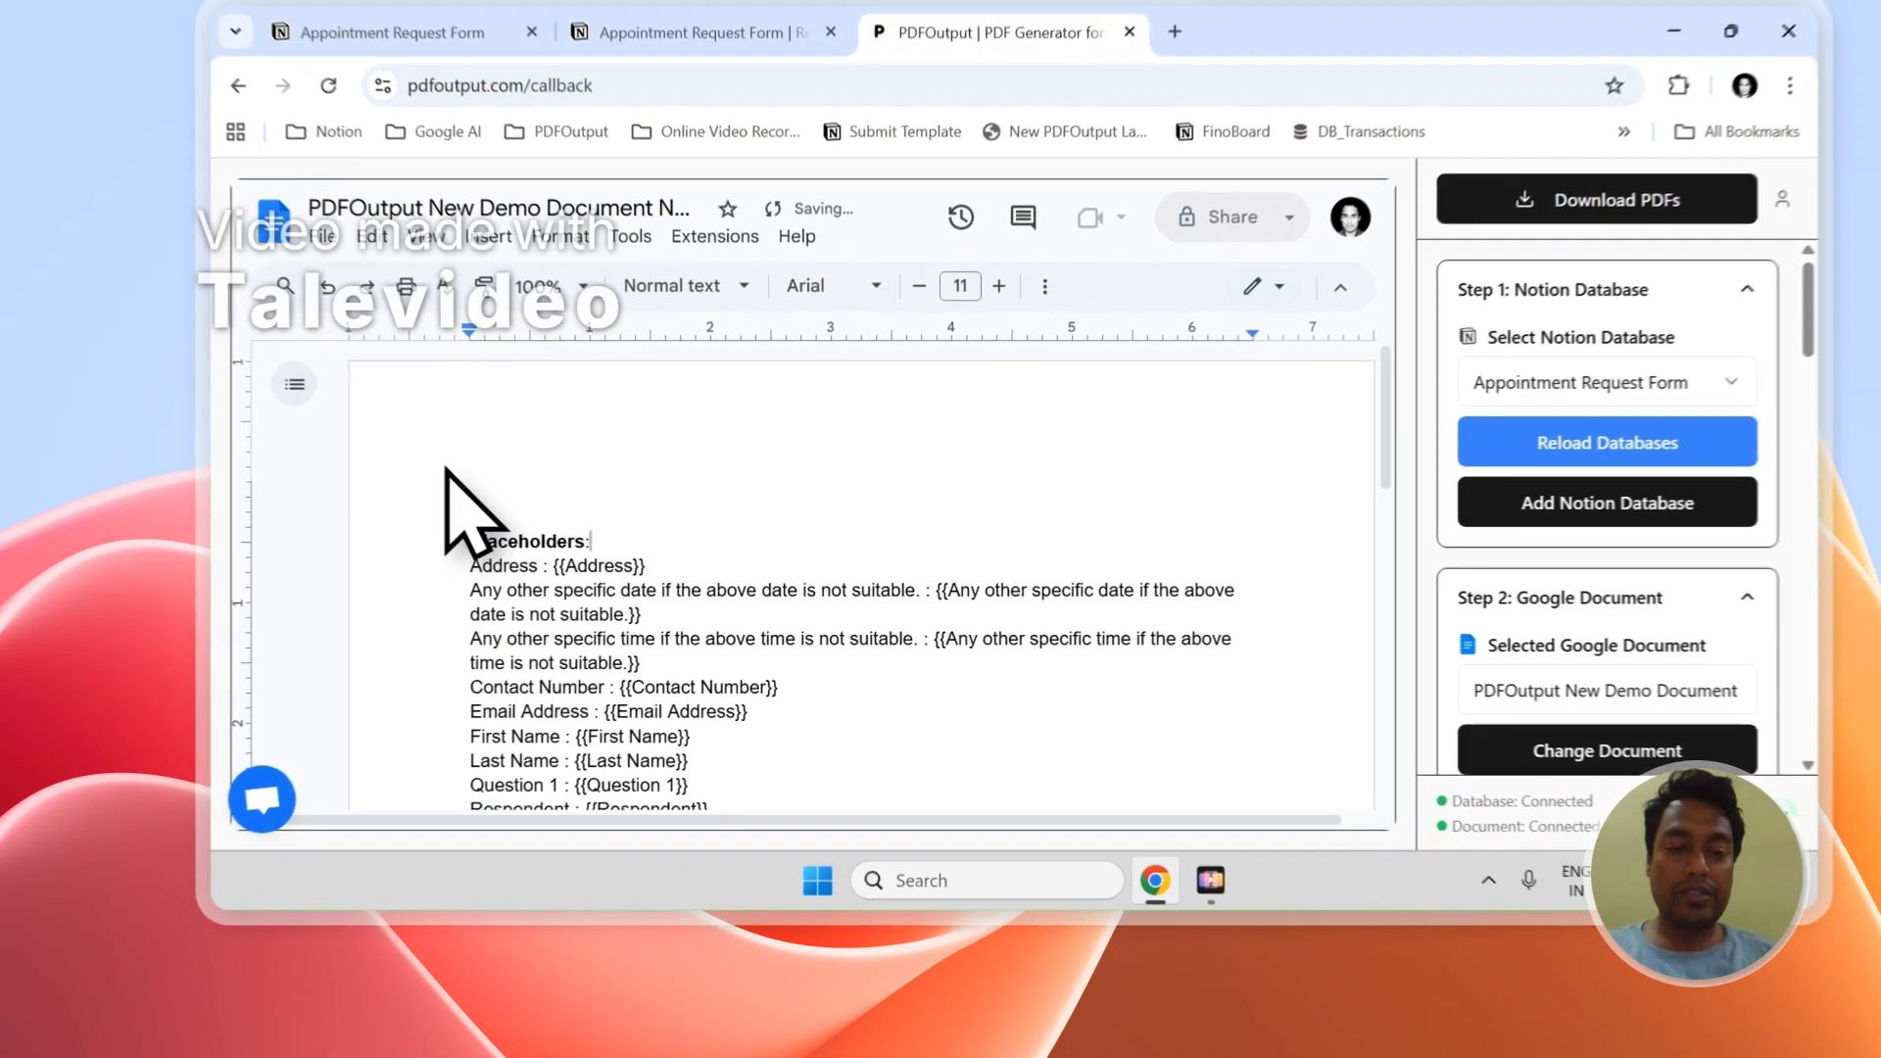
key("ctrl+BackSpace")
key("ctrl+BackSpace")
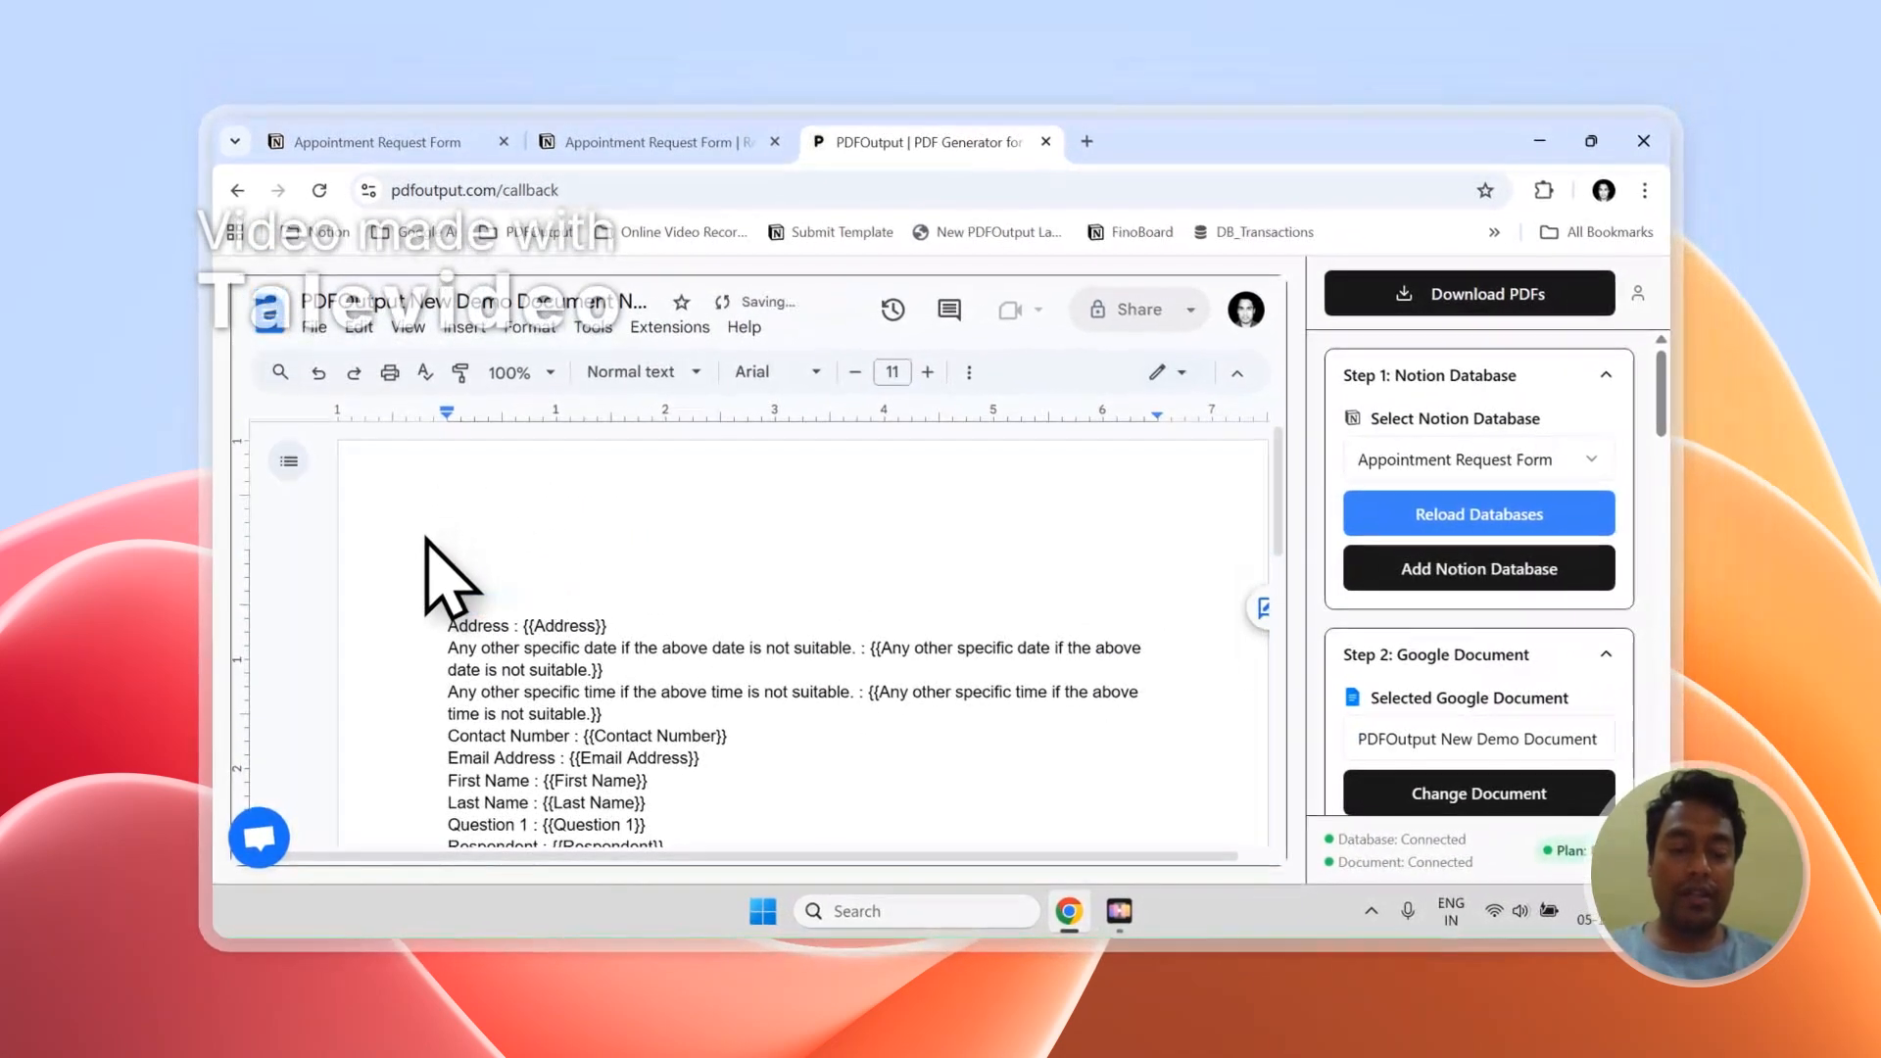
key("Down")
key("BackSpace")
key("BackSpace")
key("BackSpace")
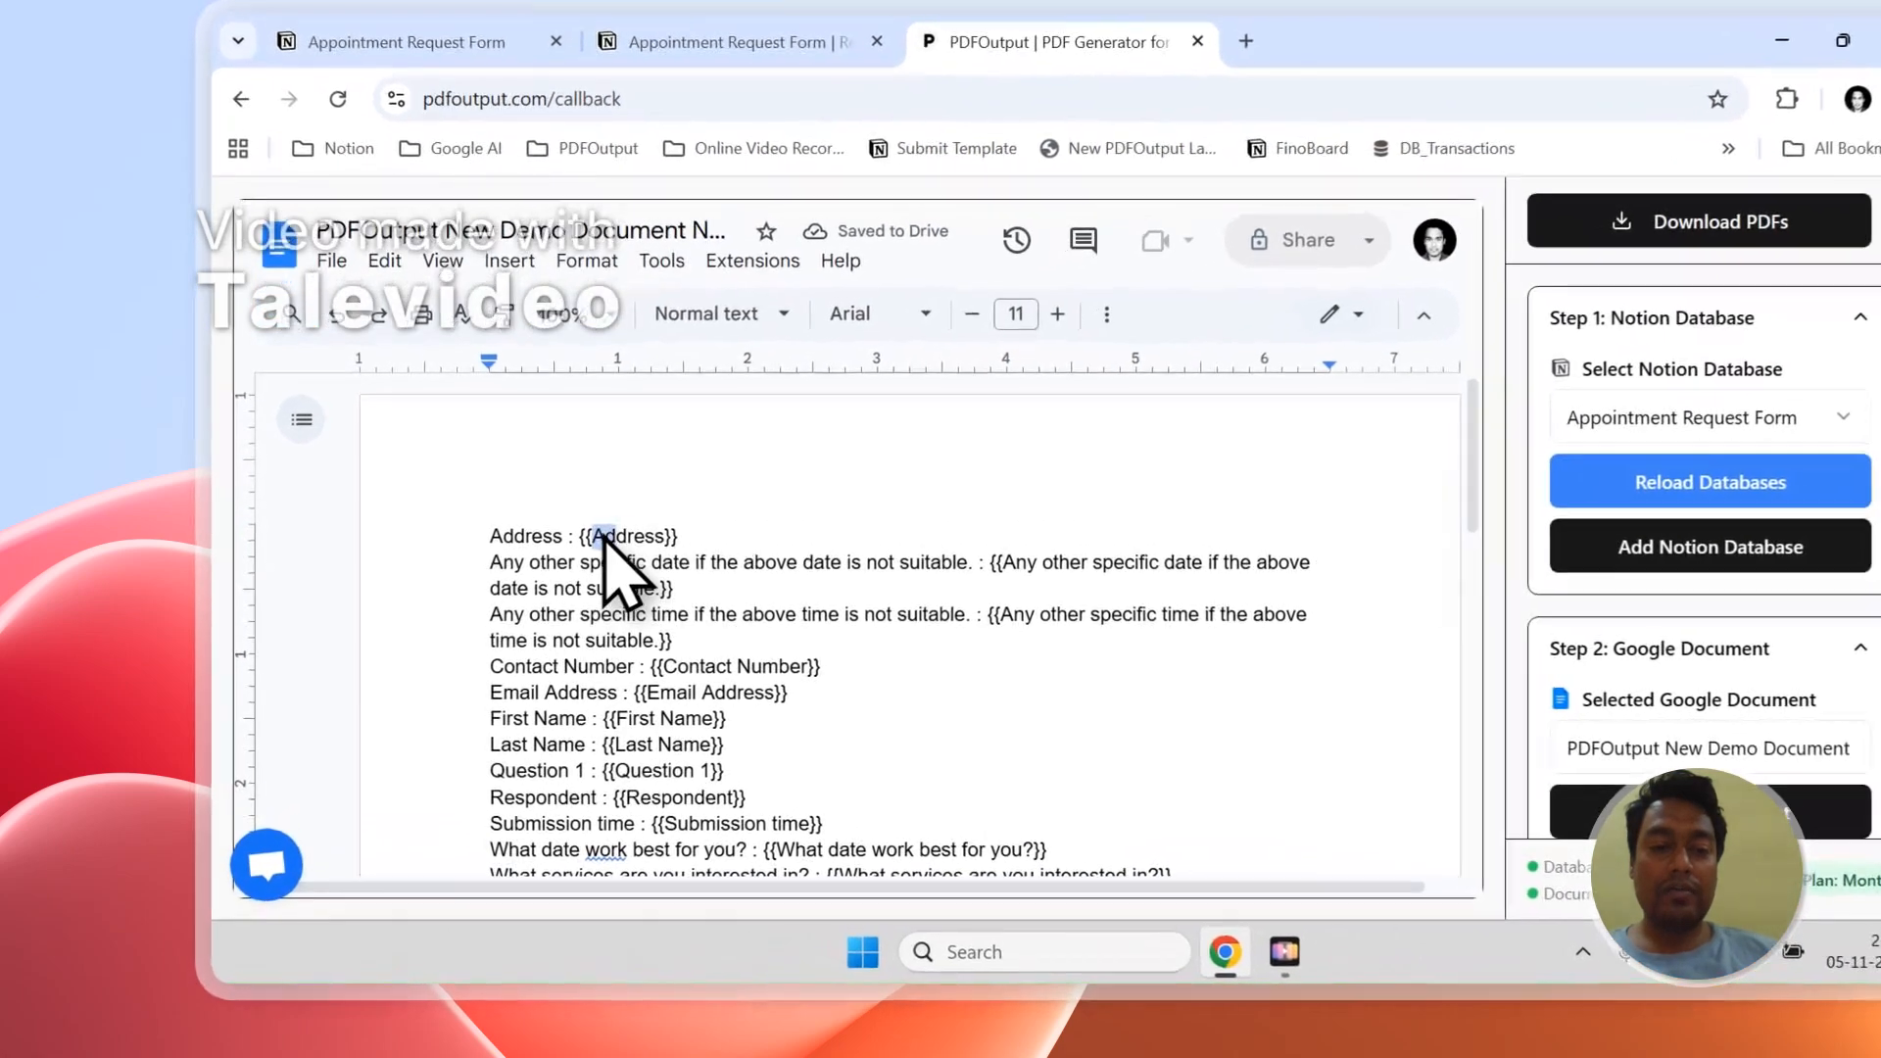
Step: Compare the document's Address and Last Name placeholders with the matching columns in the Notion responses table
double_click(585, 561)
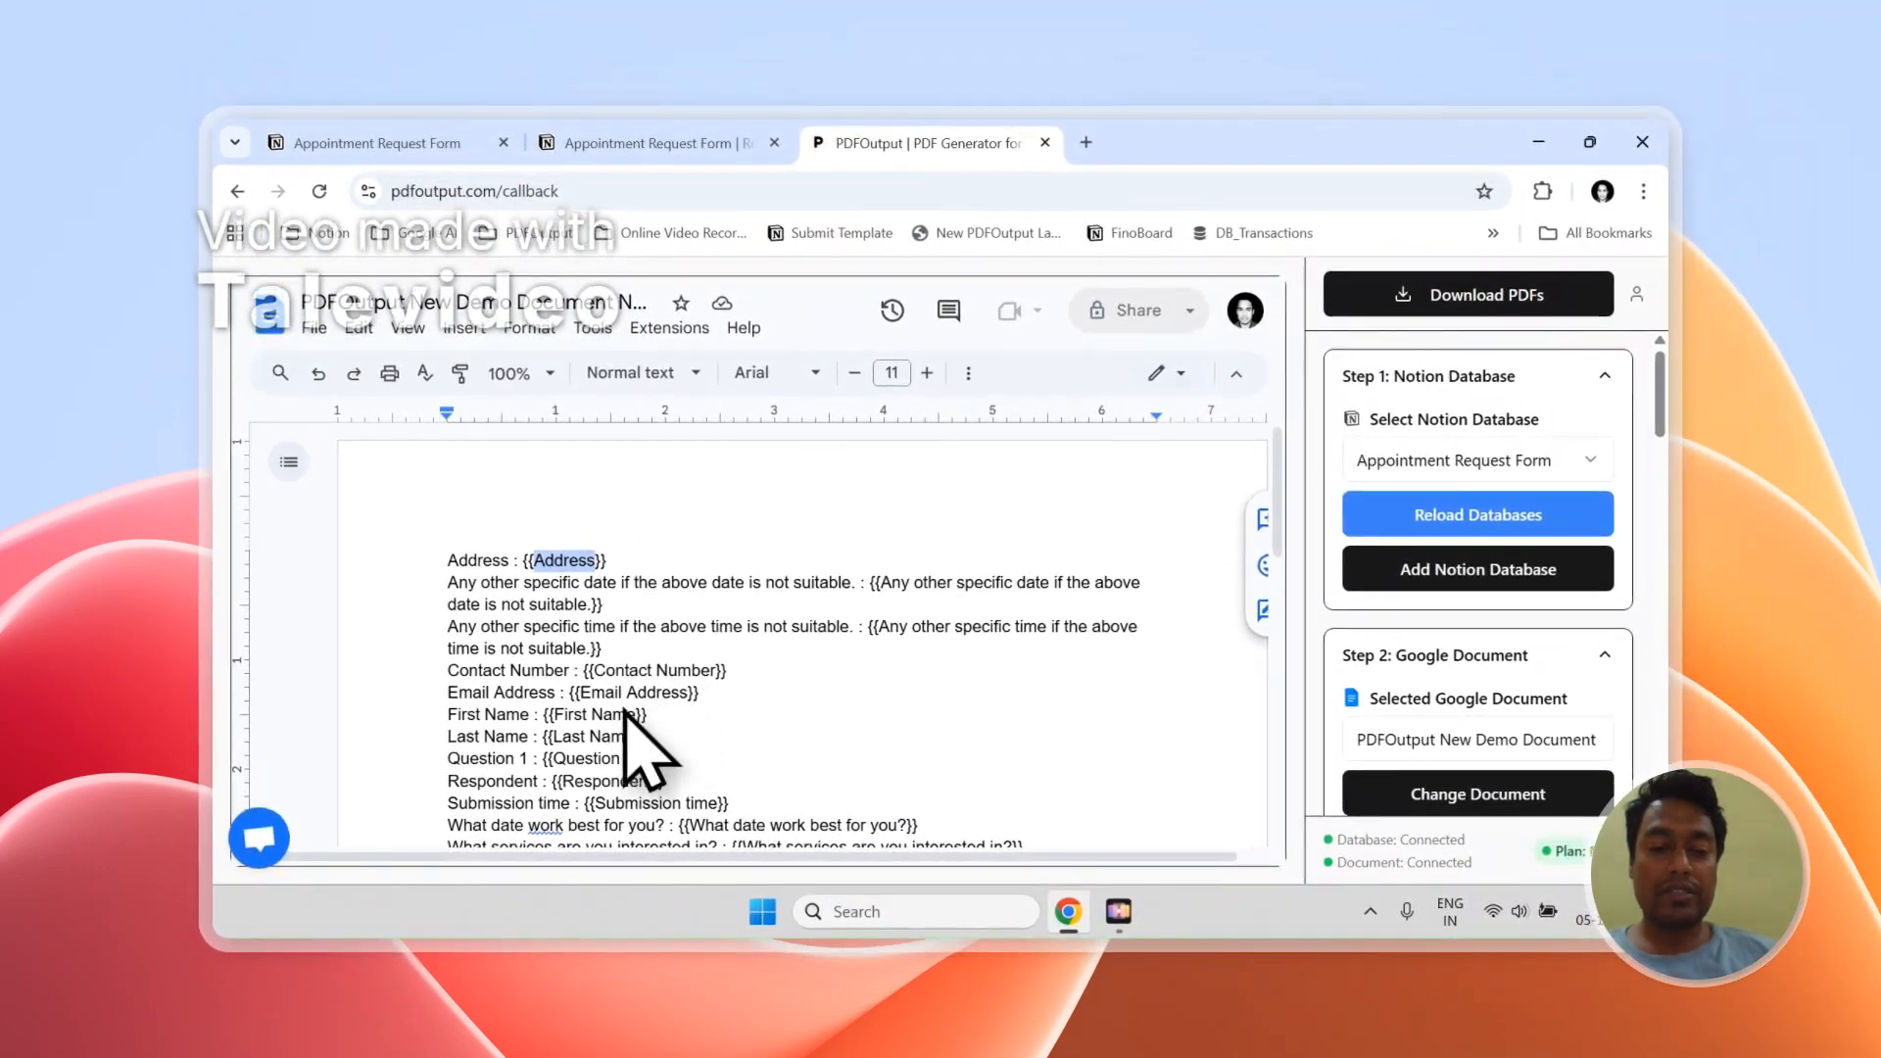
left_click(655, 143)
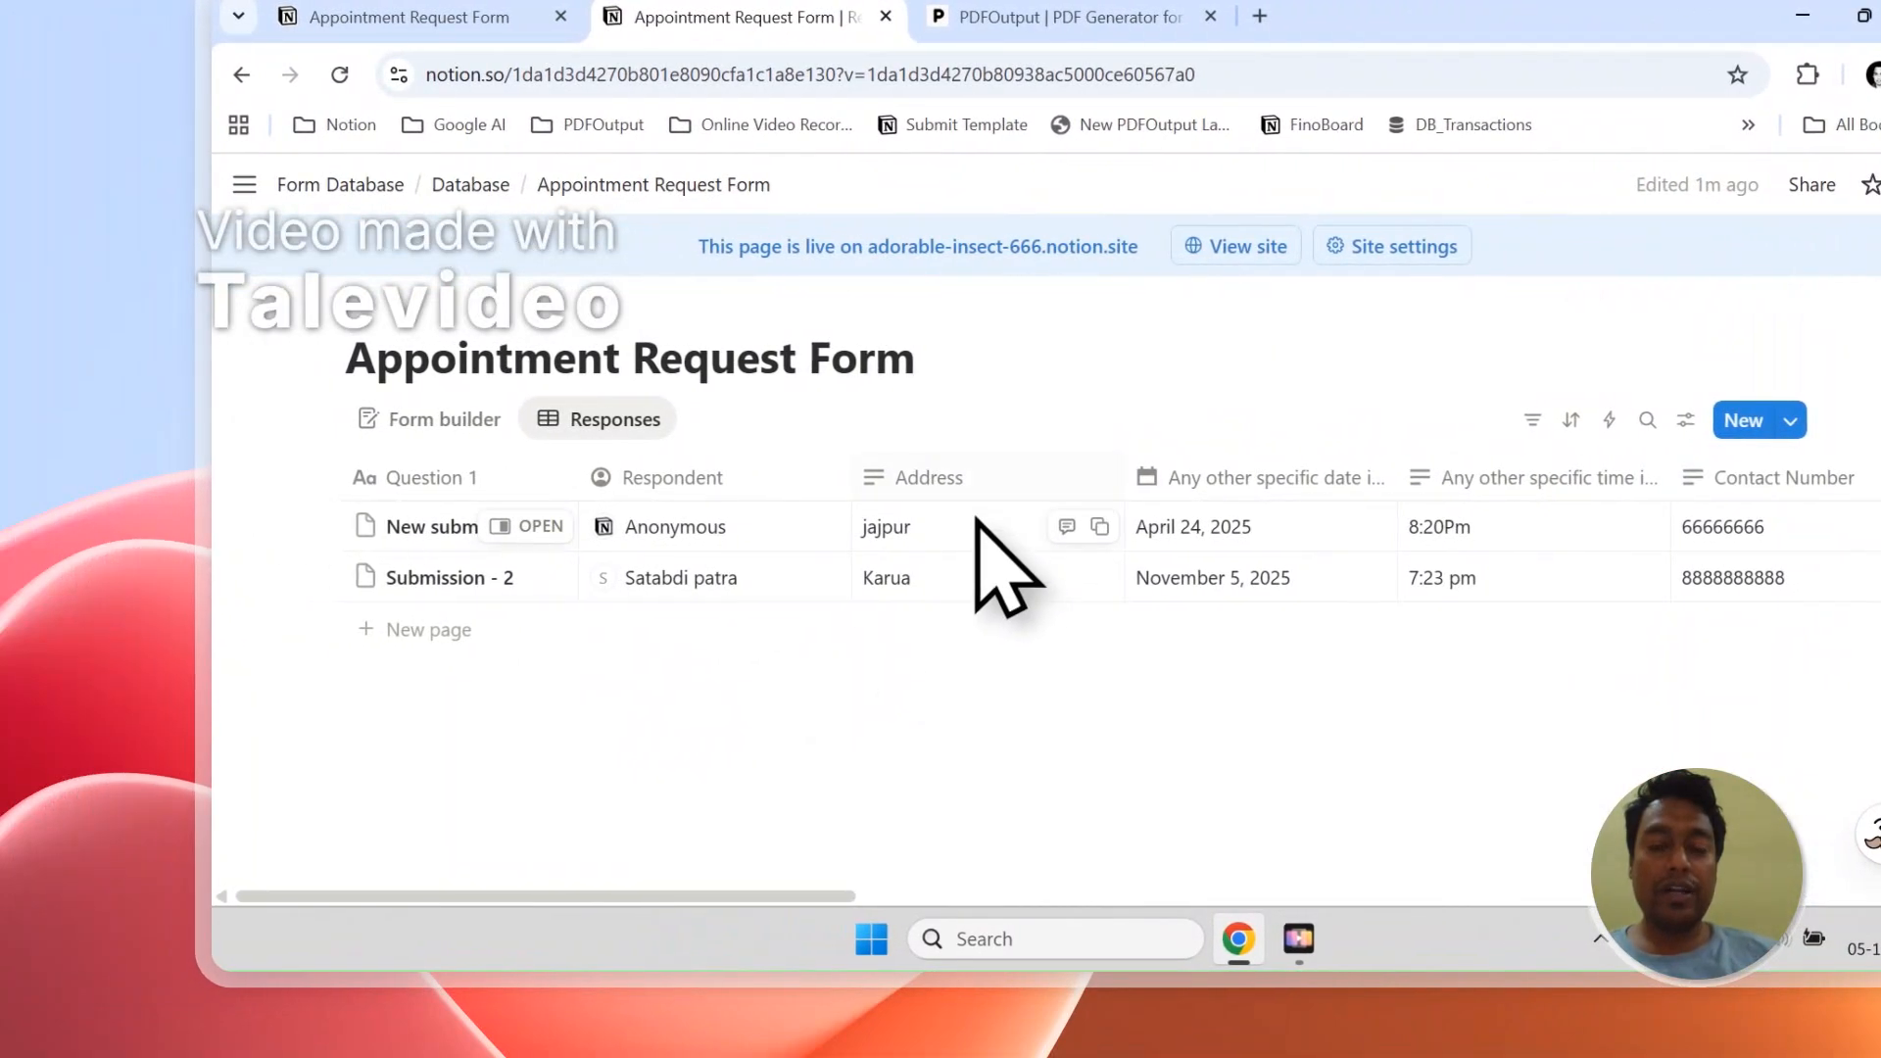
left_click_drag(852, 899, 934, 895)
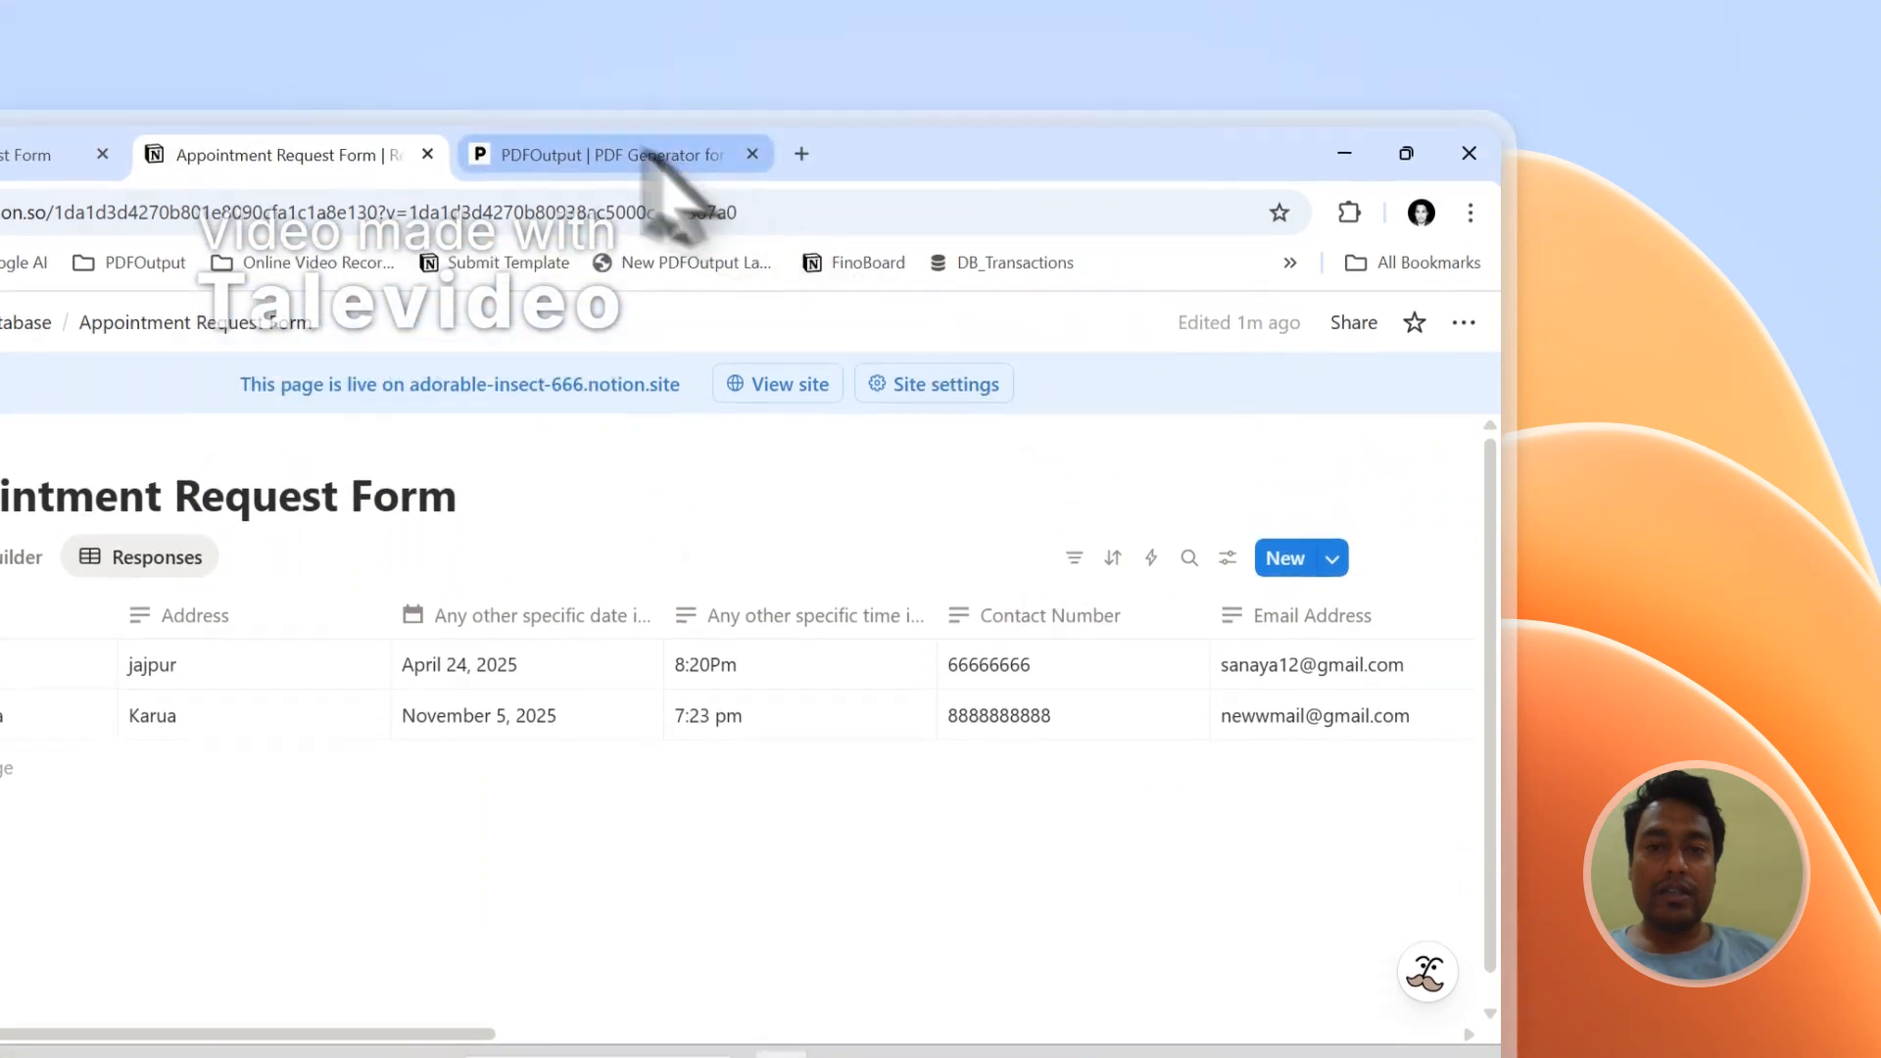
left_click(644, 153)
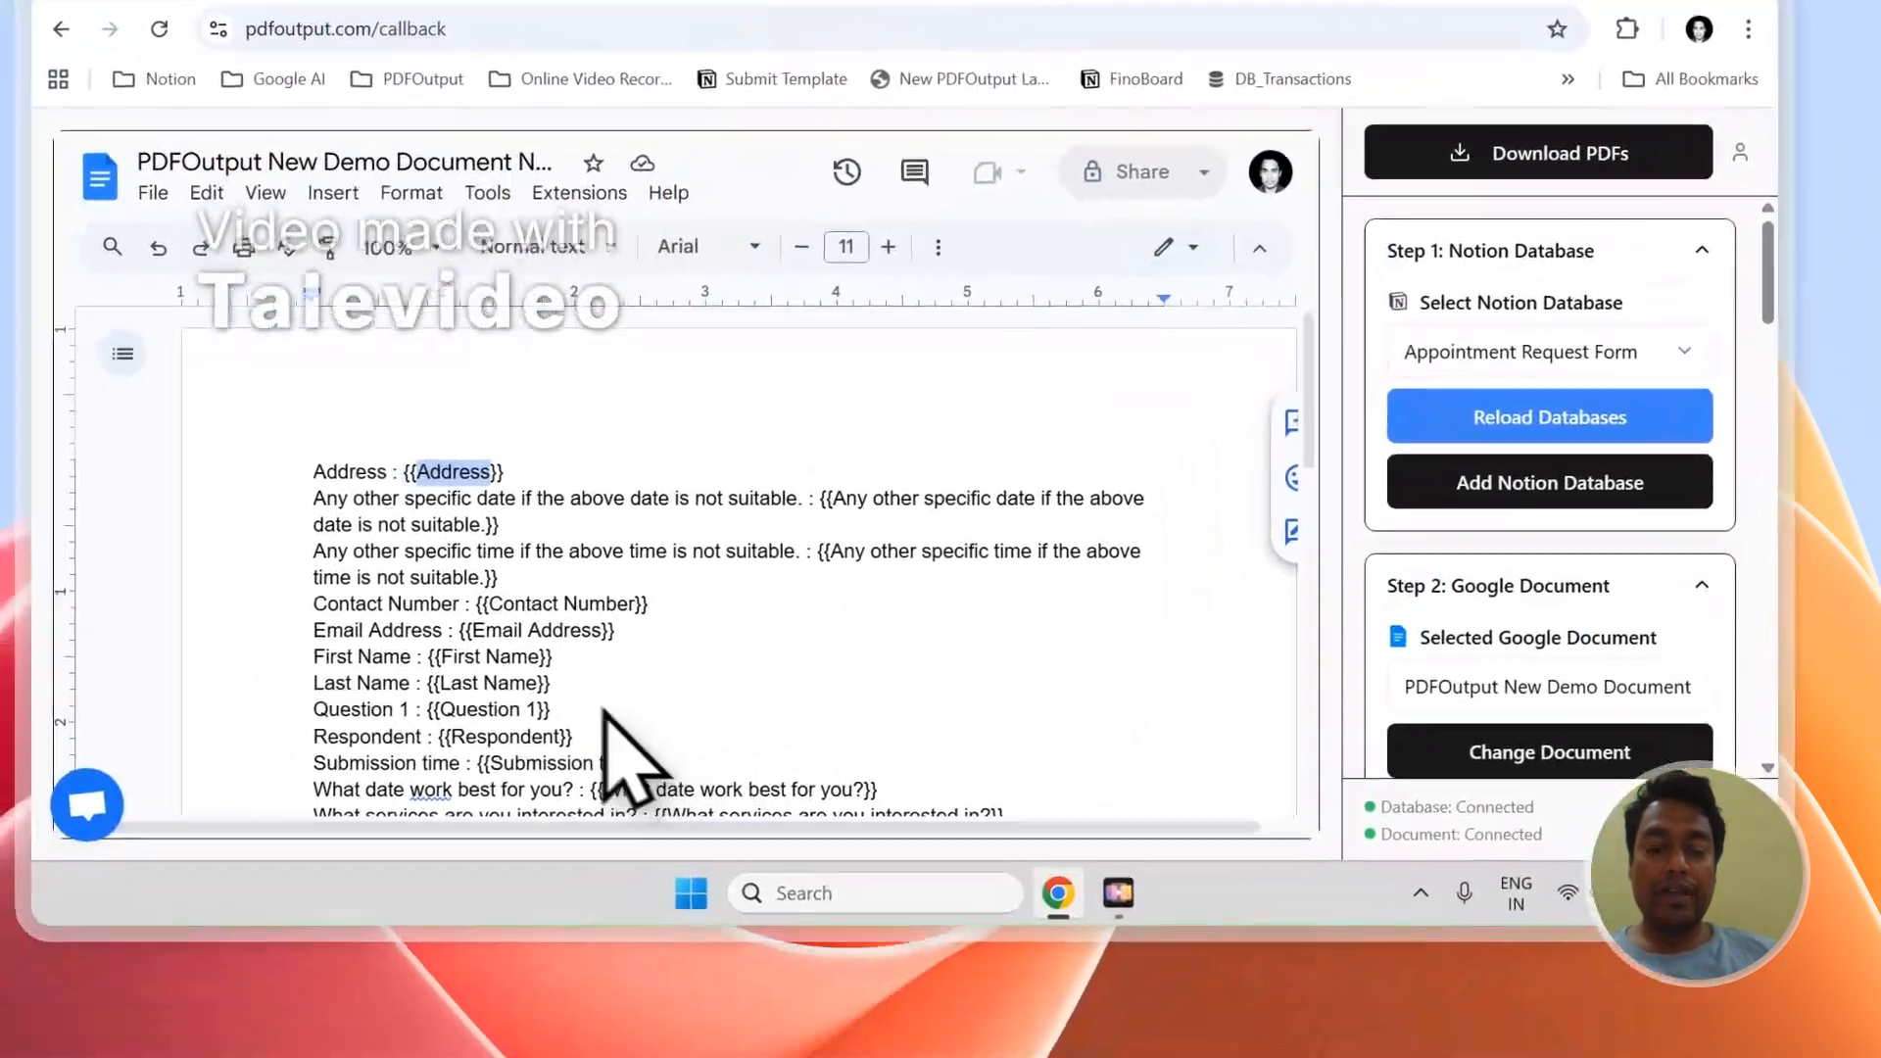
left_click_drag(568, 642, 459, 644)
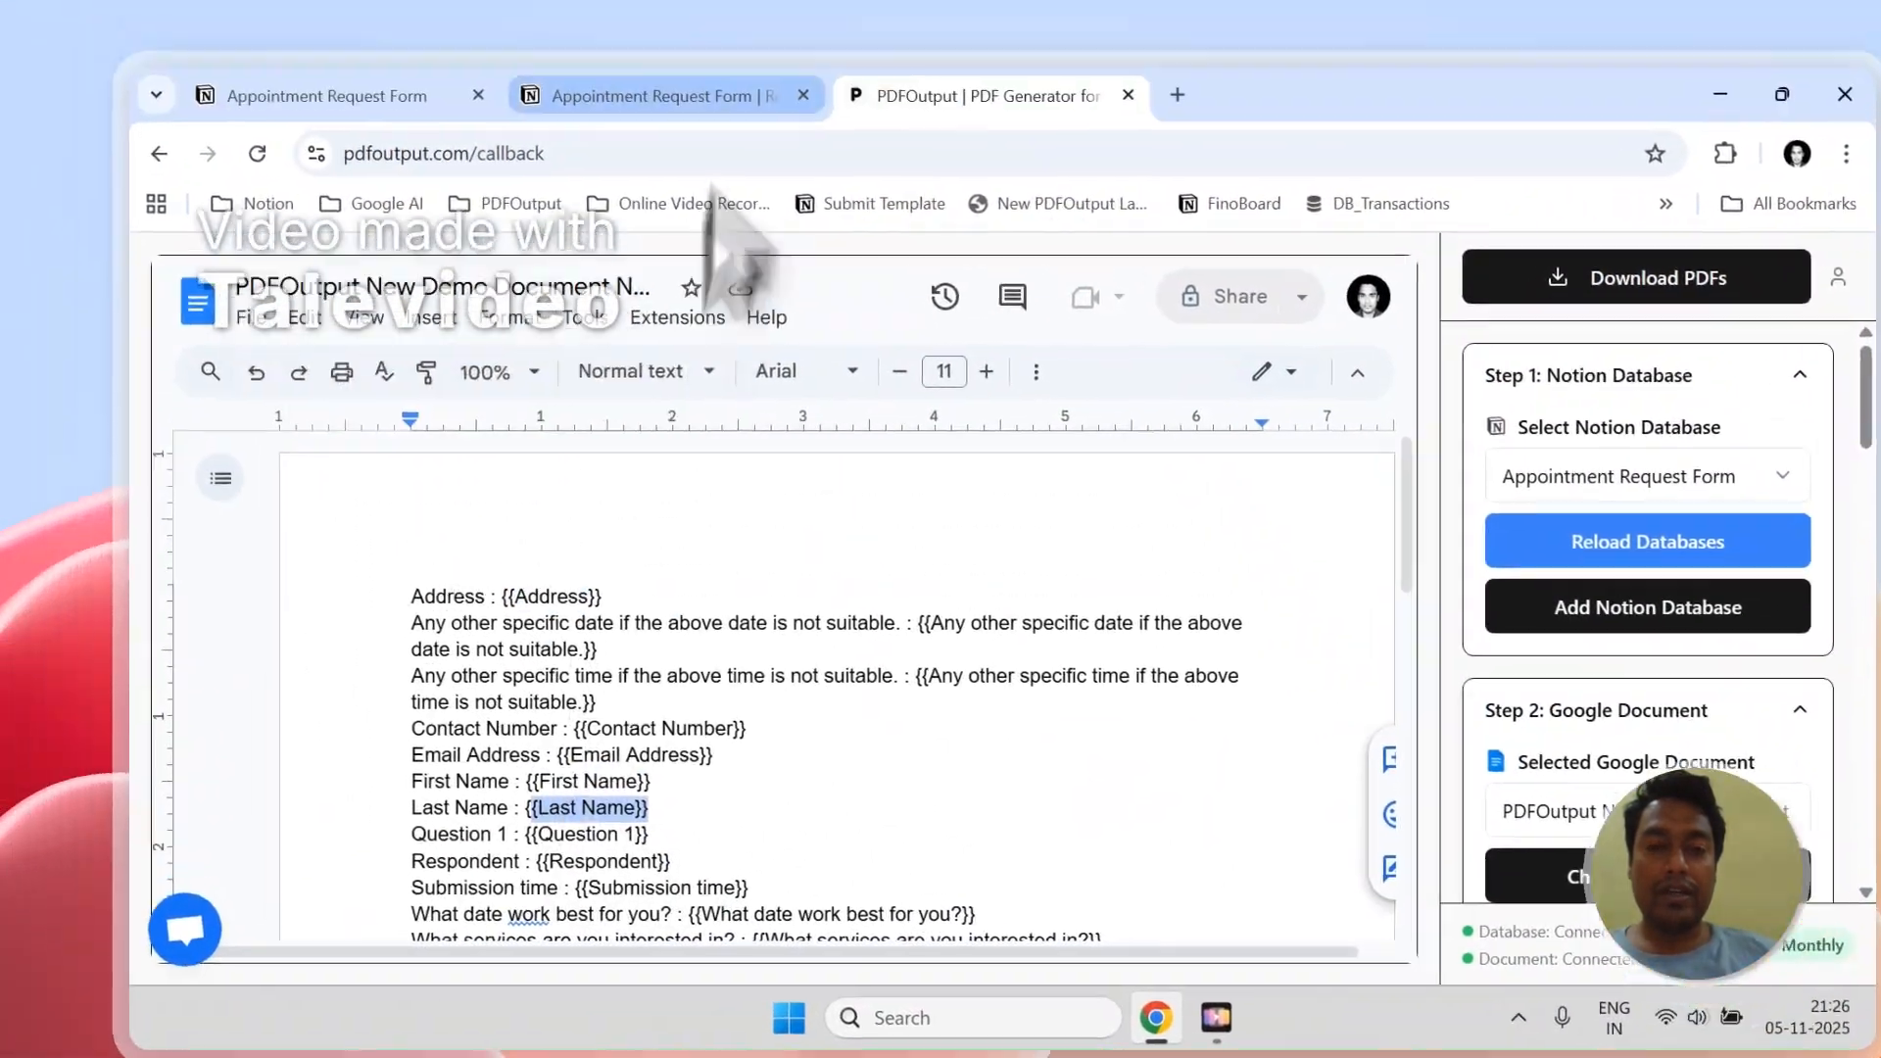
left_click(693, 88)
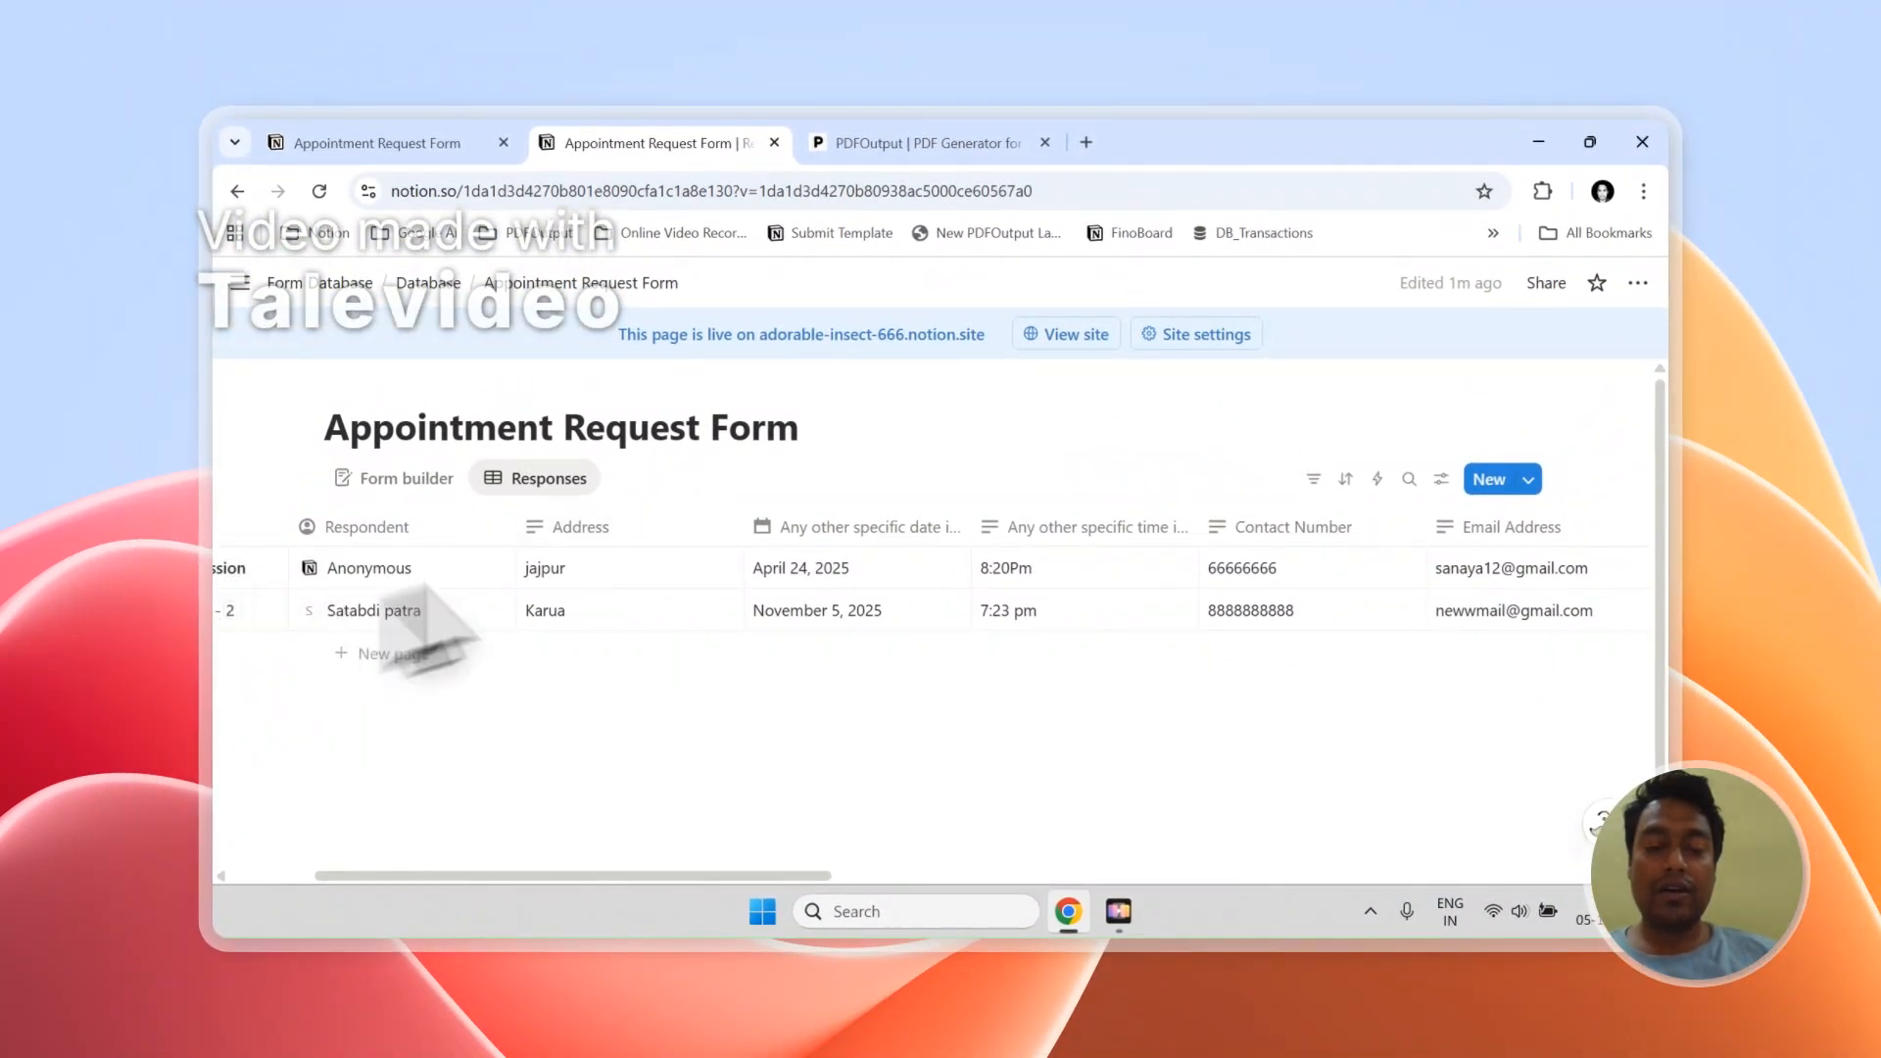
left_click(921, 143)
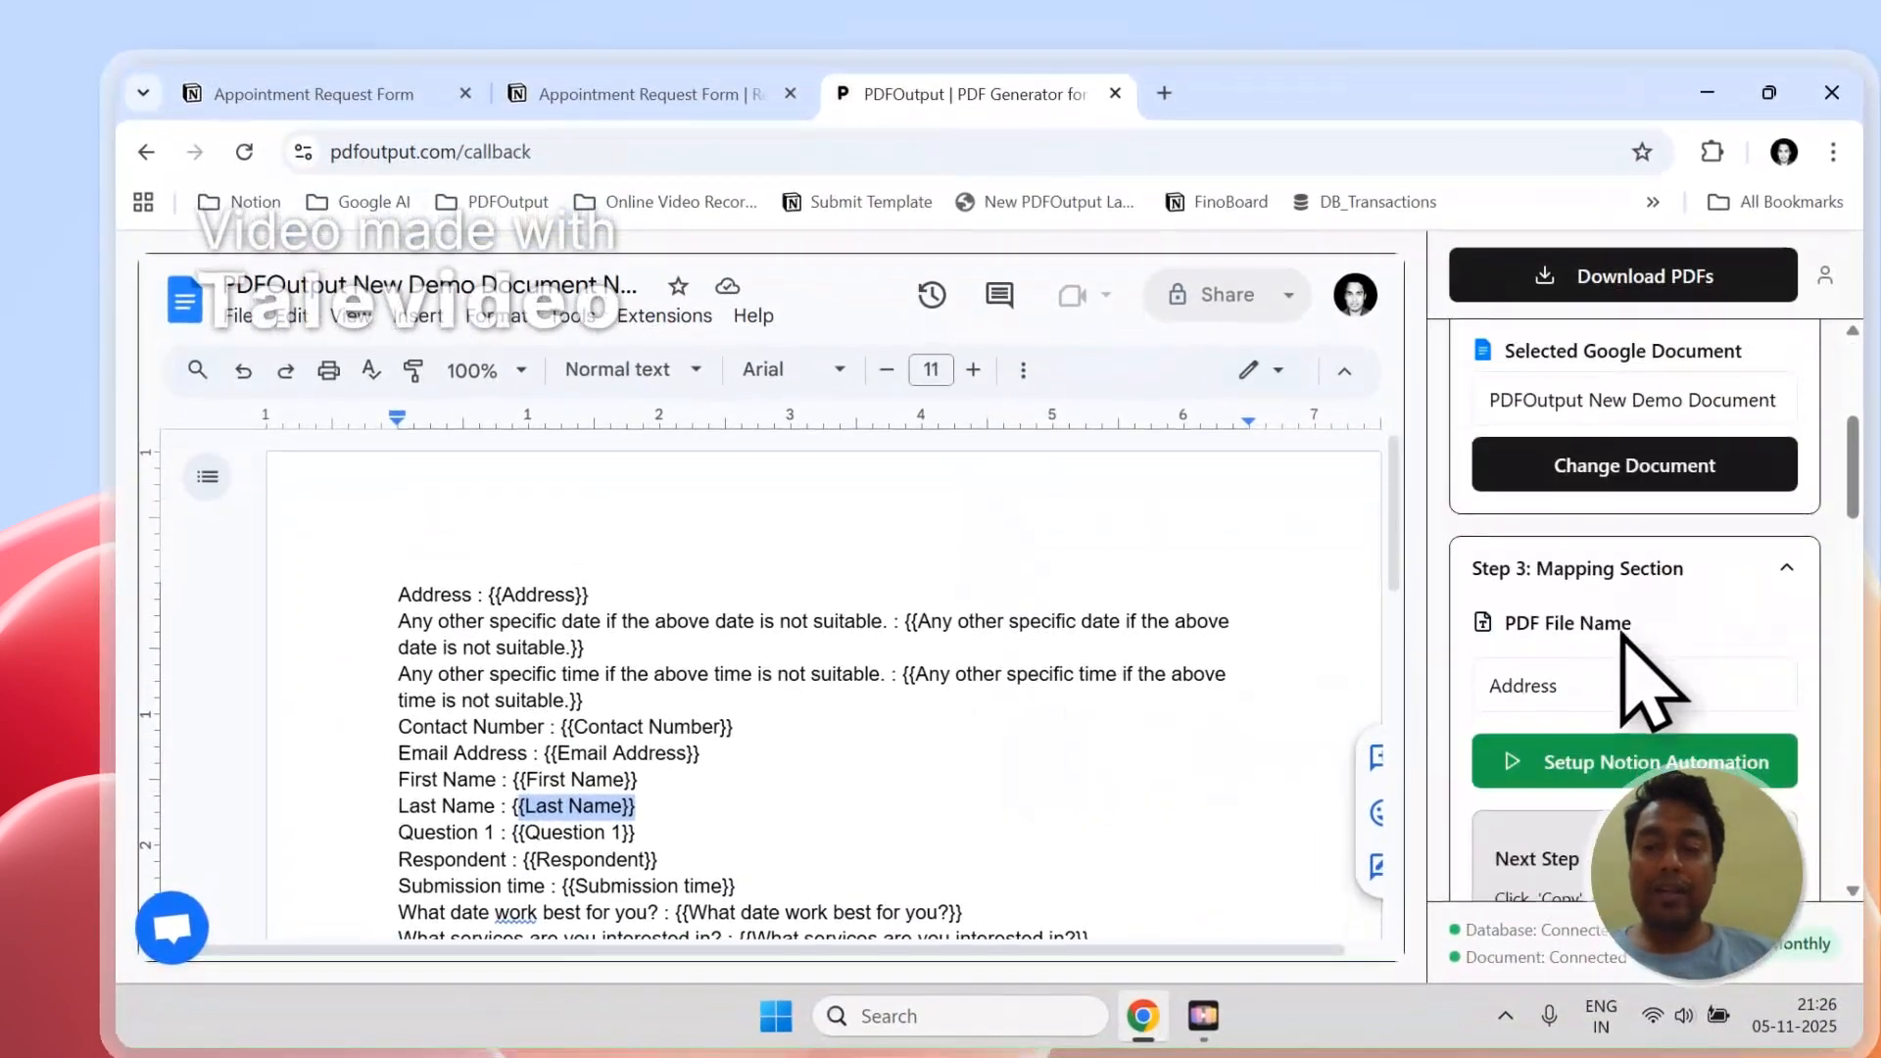
Step: Copy the Address property's placeholder from the Mapping Section and insert it on a new line below the document's Address line
scroll(1653, 686, "down", 6)
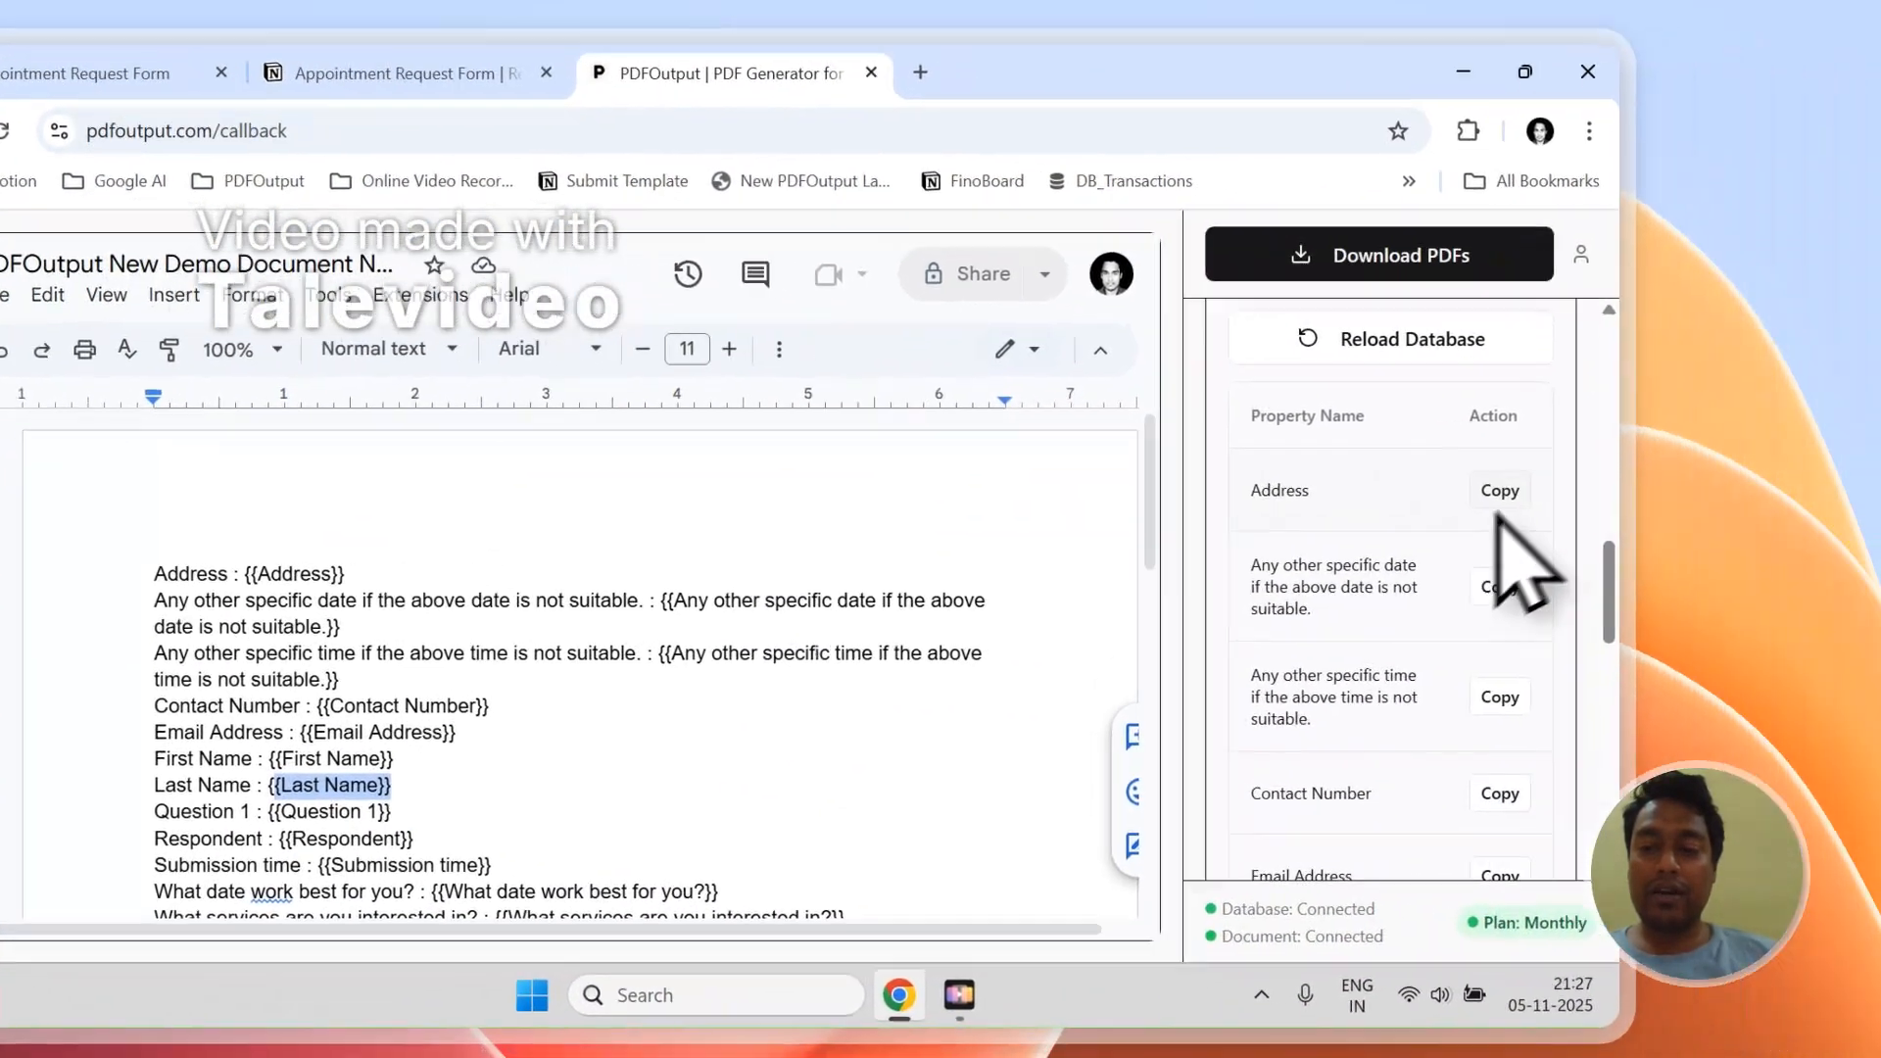
left_click(1744, 510)
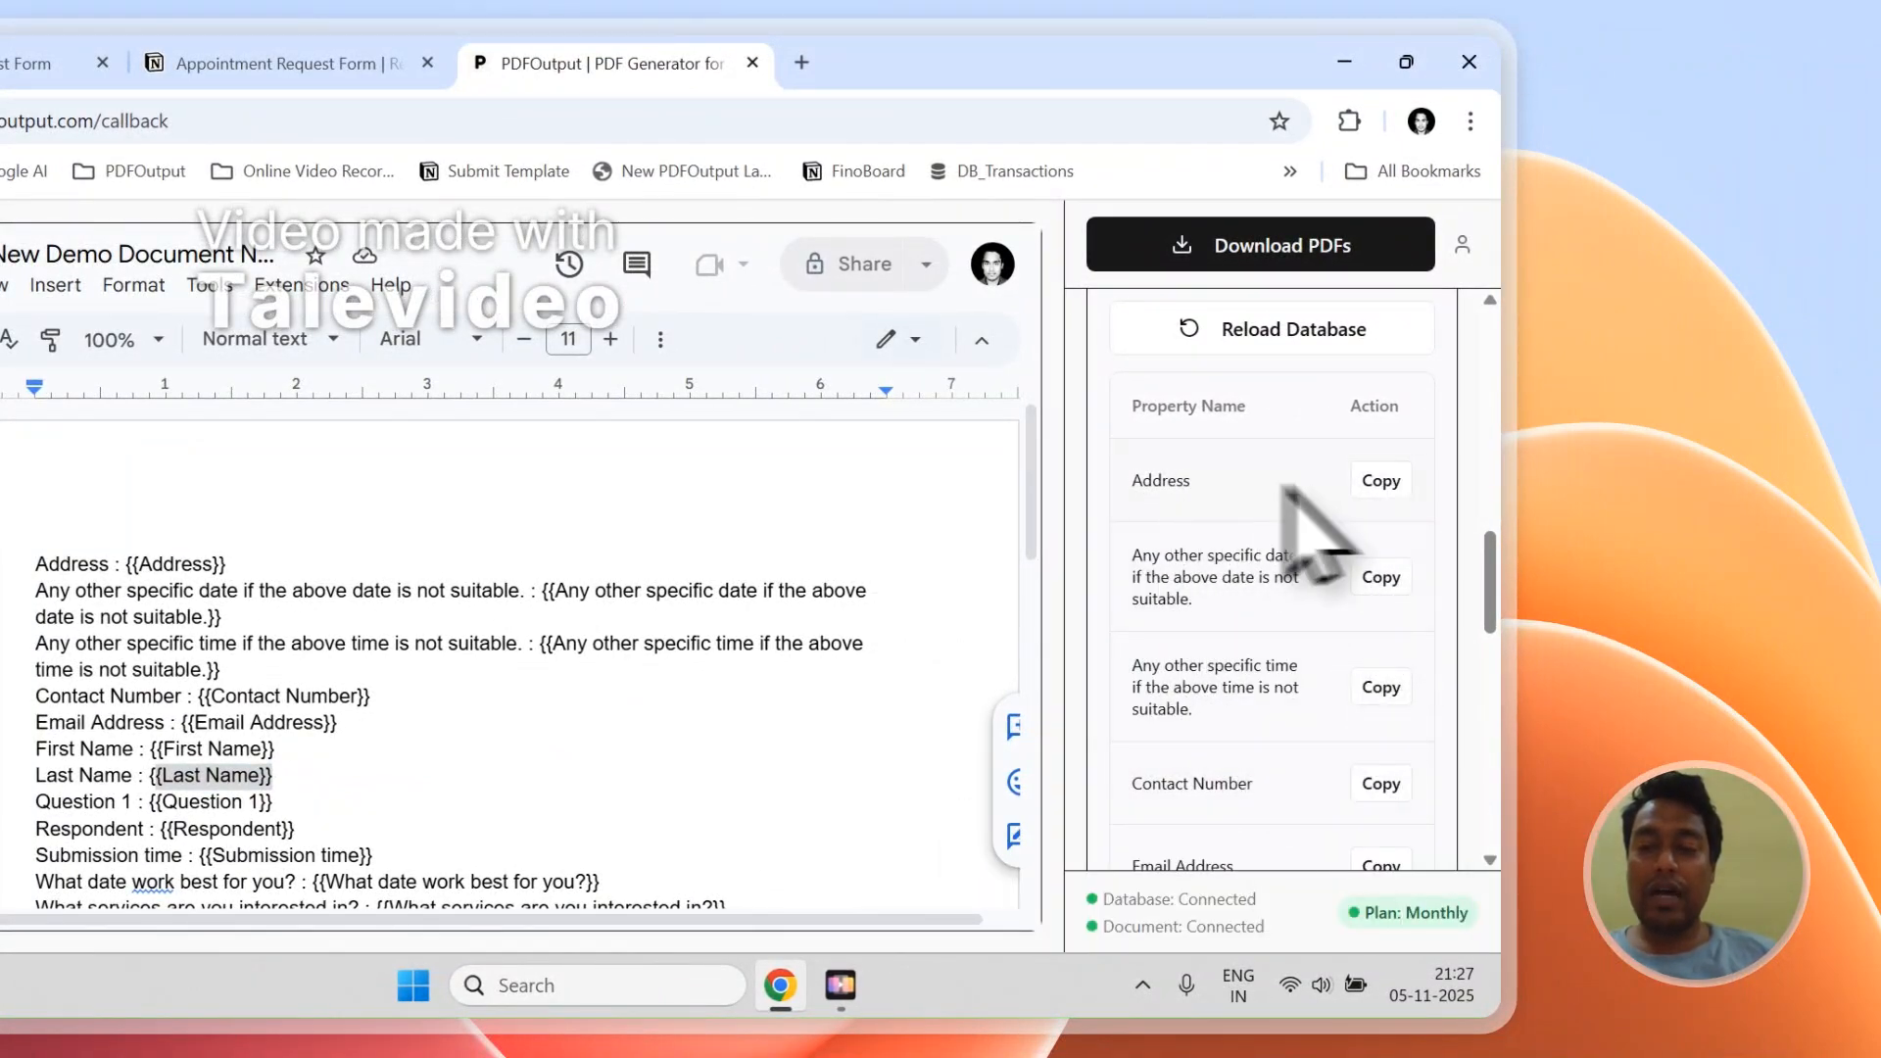
left_click(1371, 481)
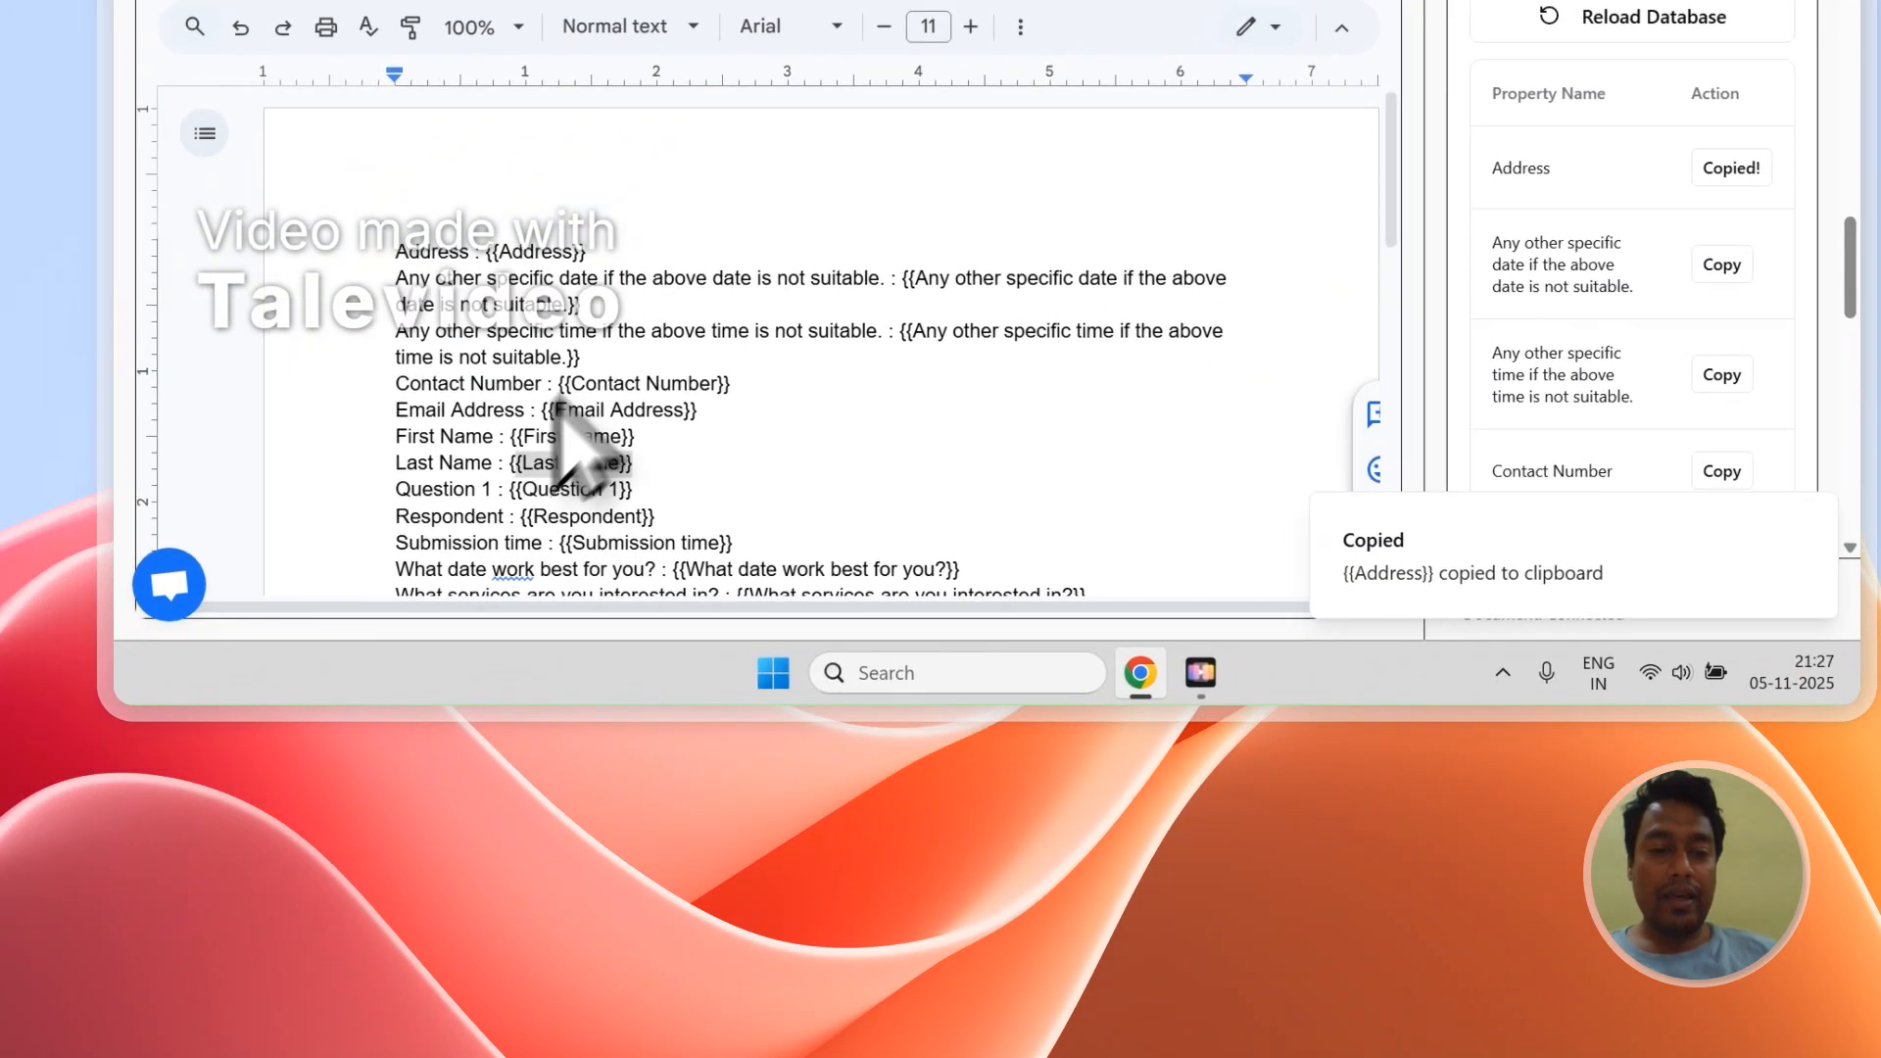
left_click(250, 578)
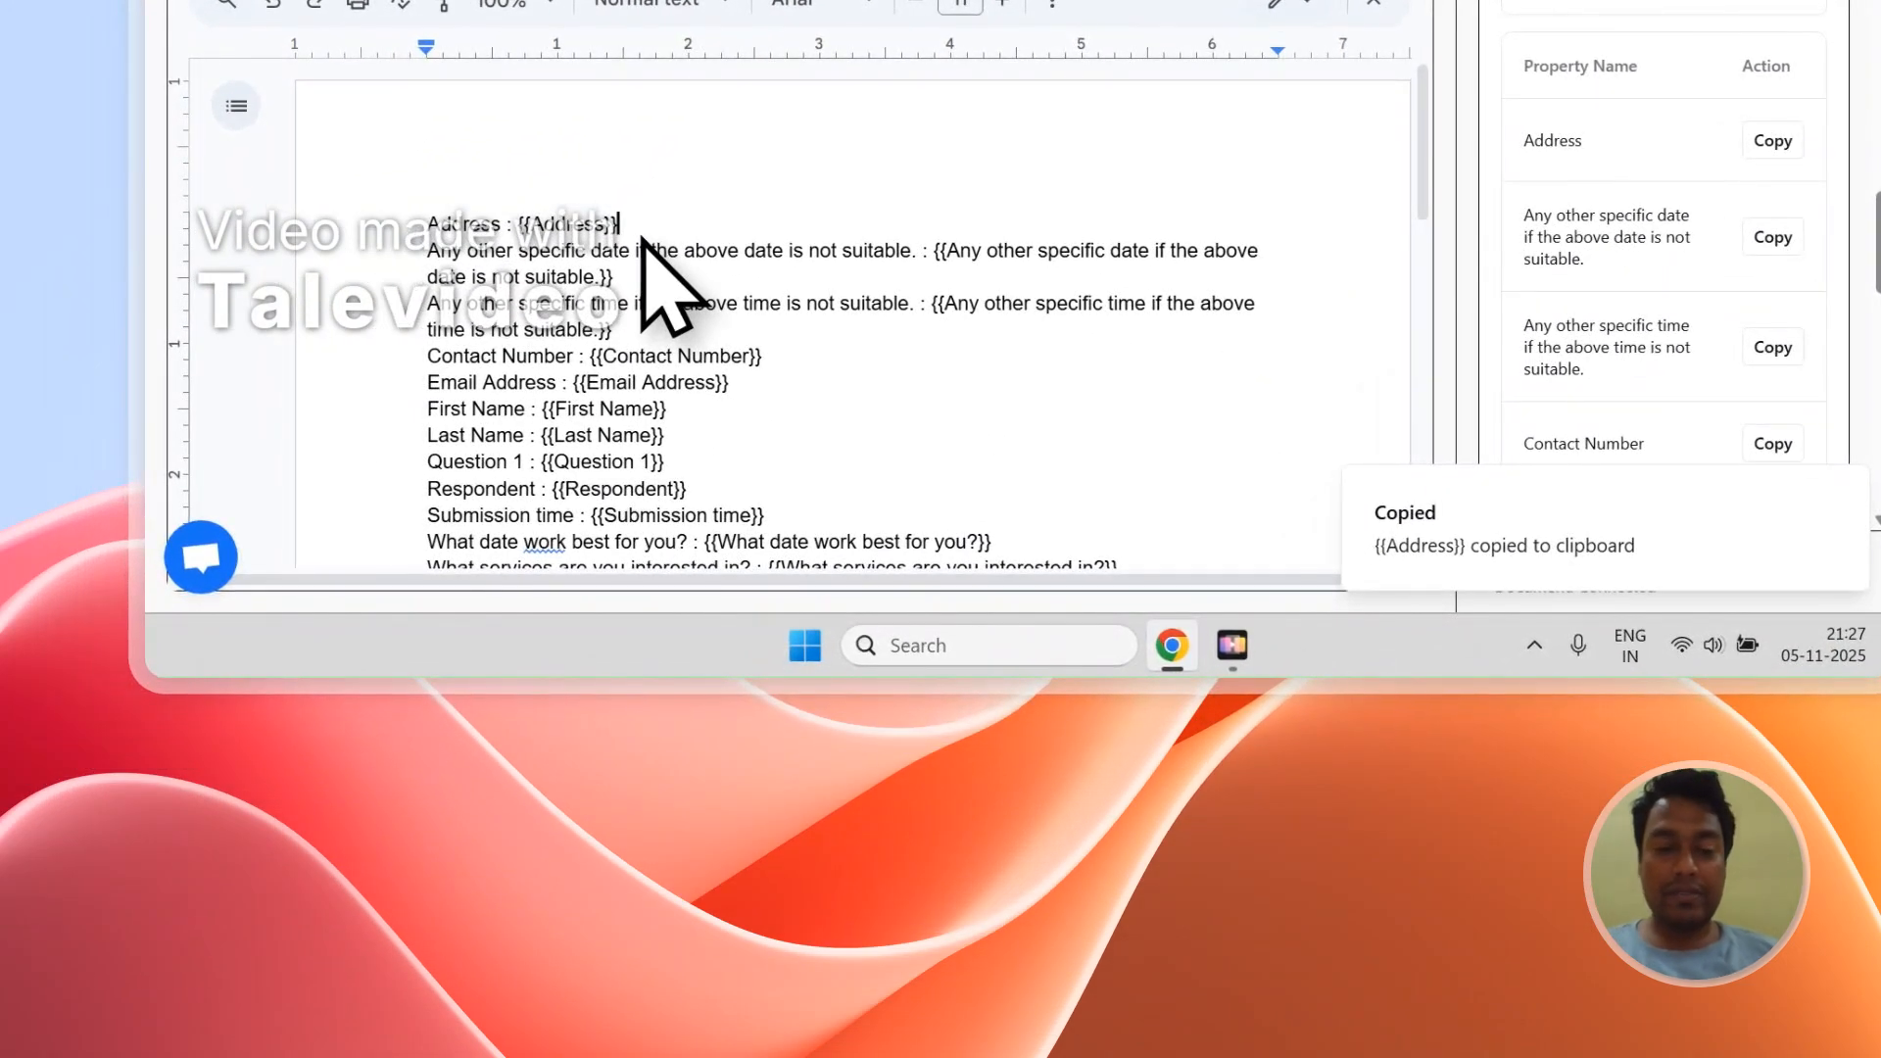
key("Return")
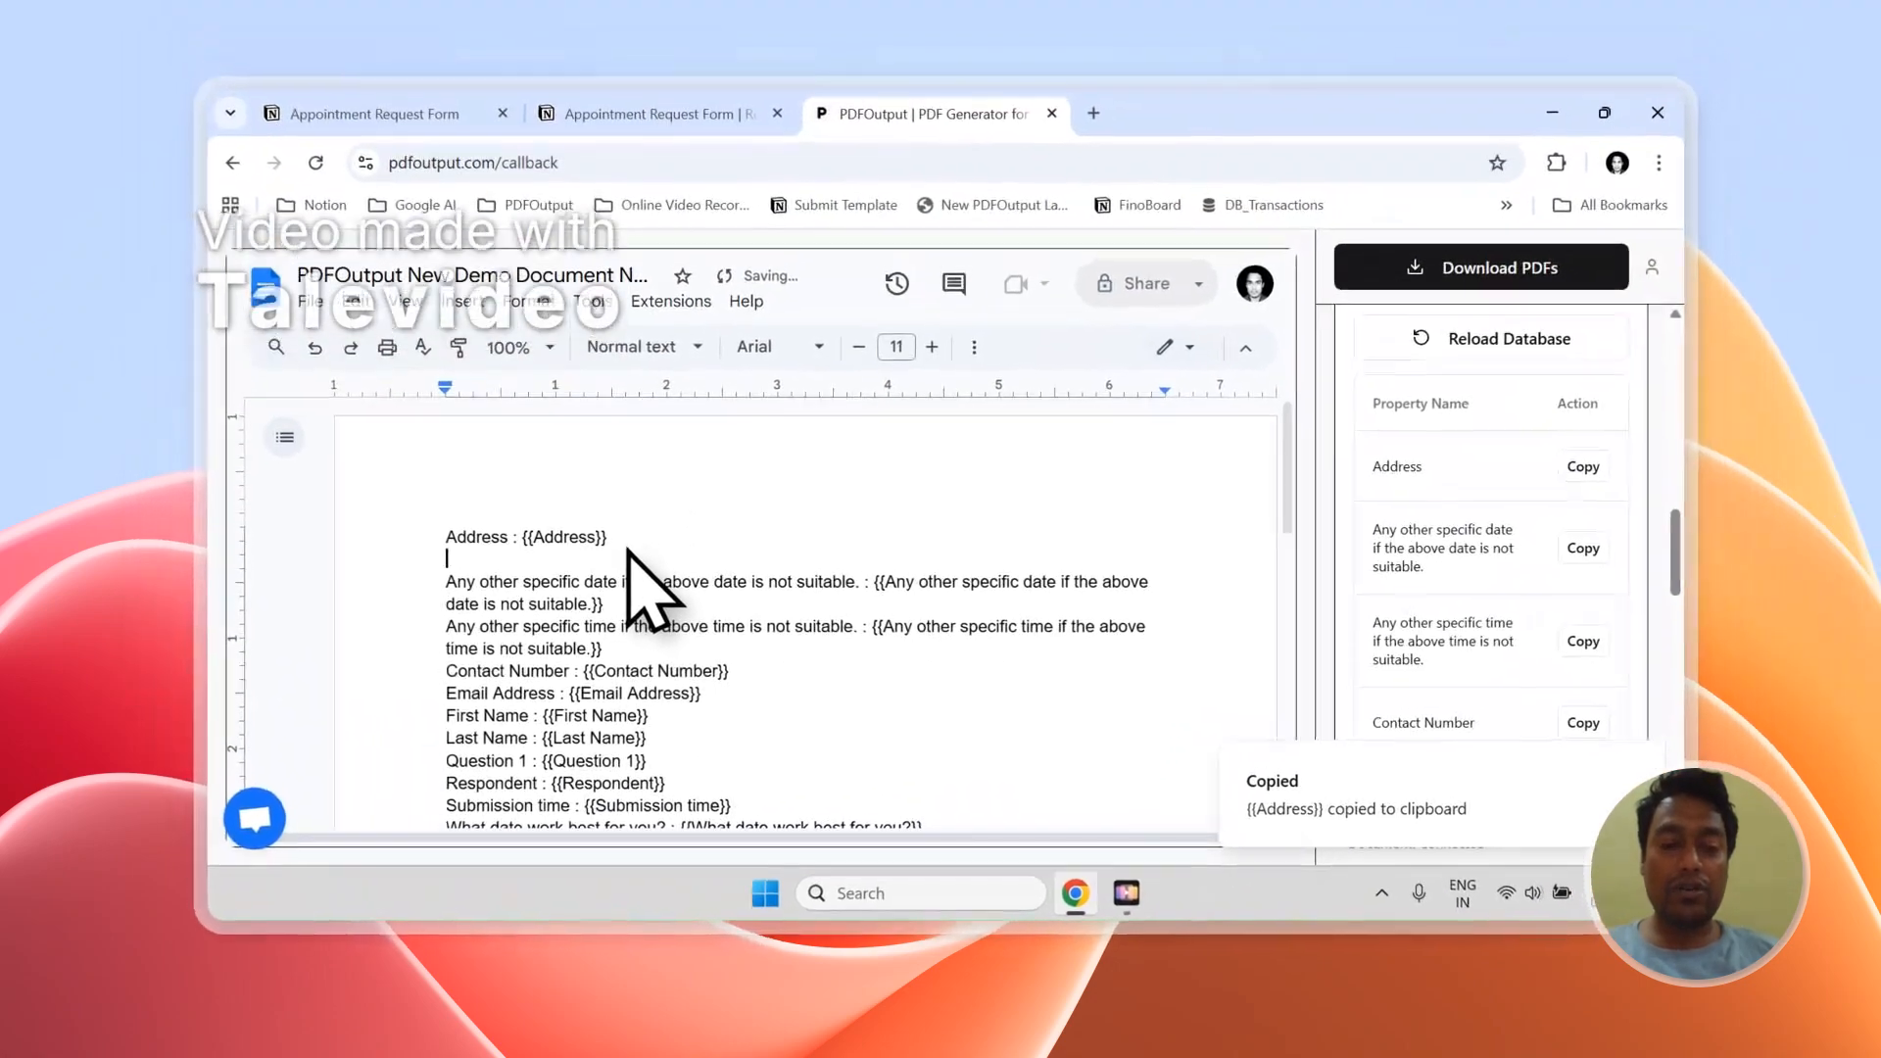
key("ctrl+v")
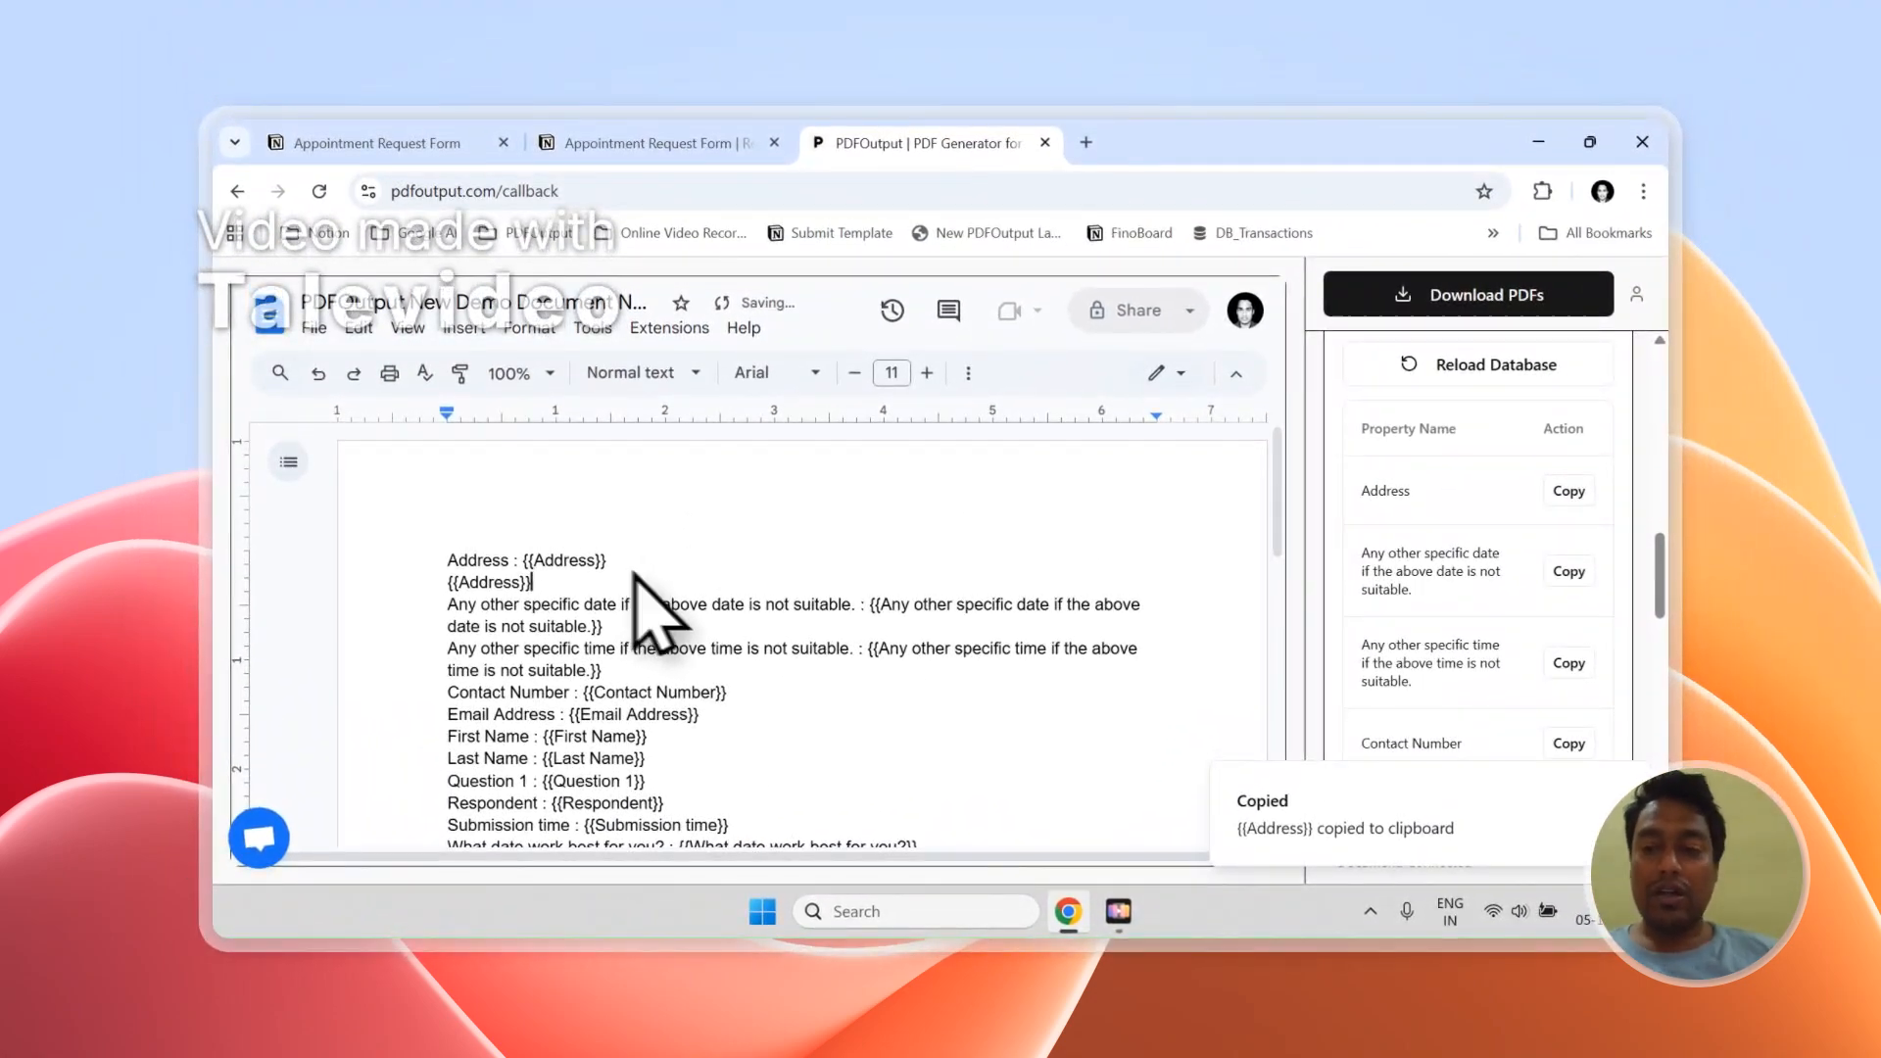
Step: Highlight the Next Step instructions on inserting placeholder tags, and delete the extra {{Address}} line from the document
scroll(1460, 627, "up", 4)
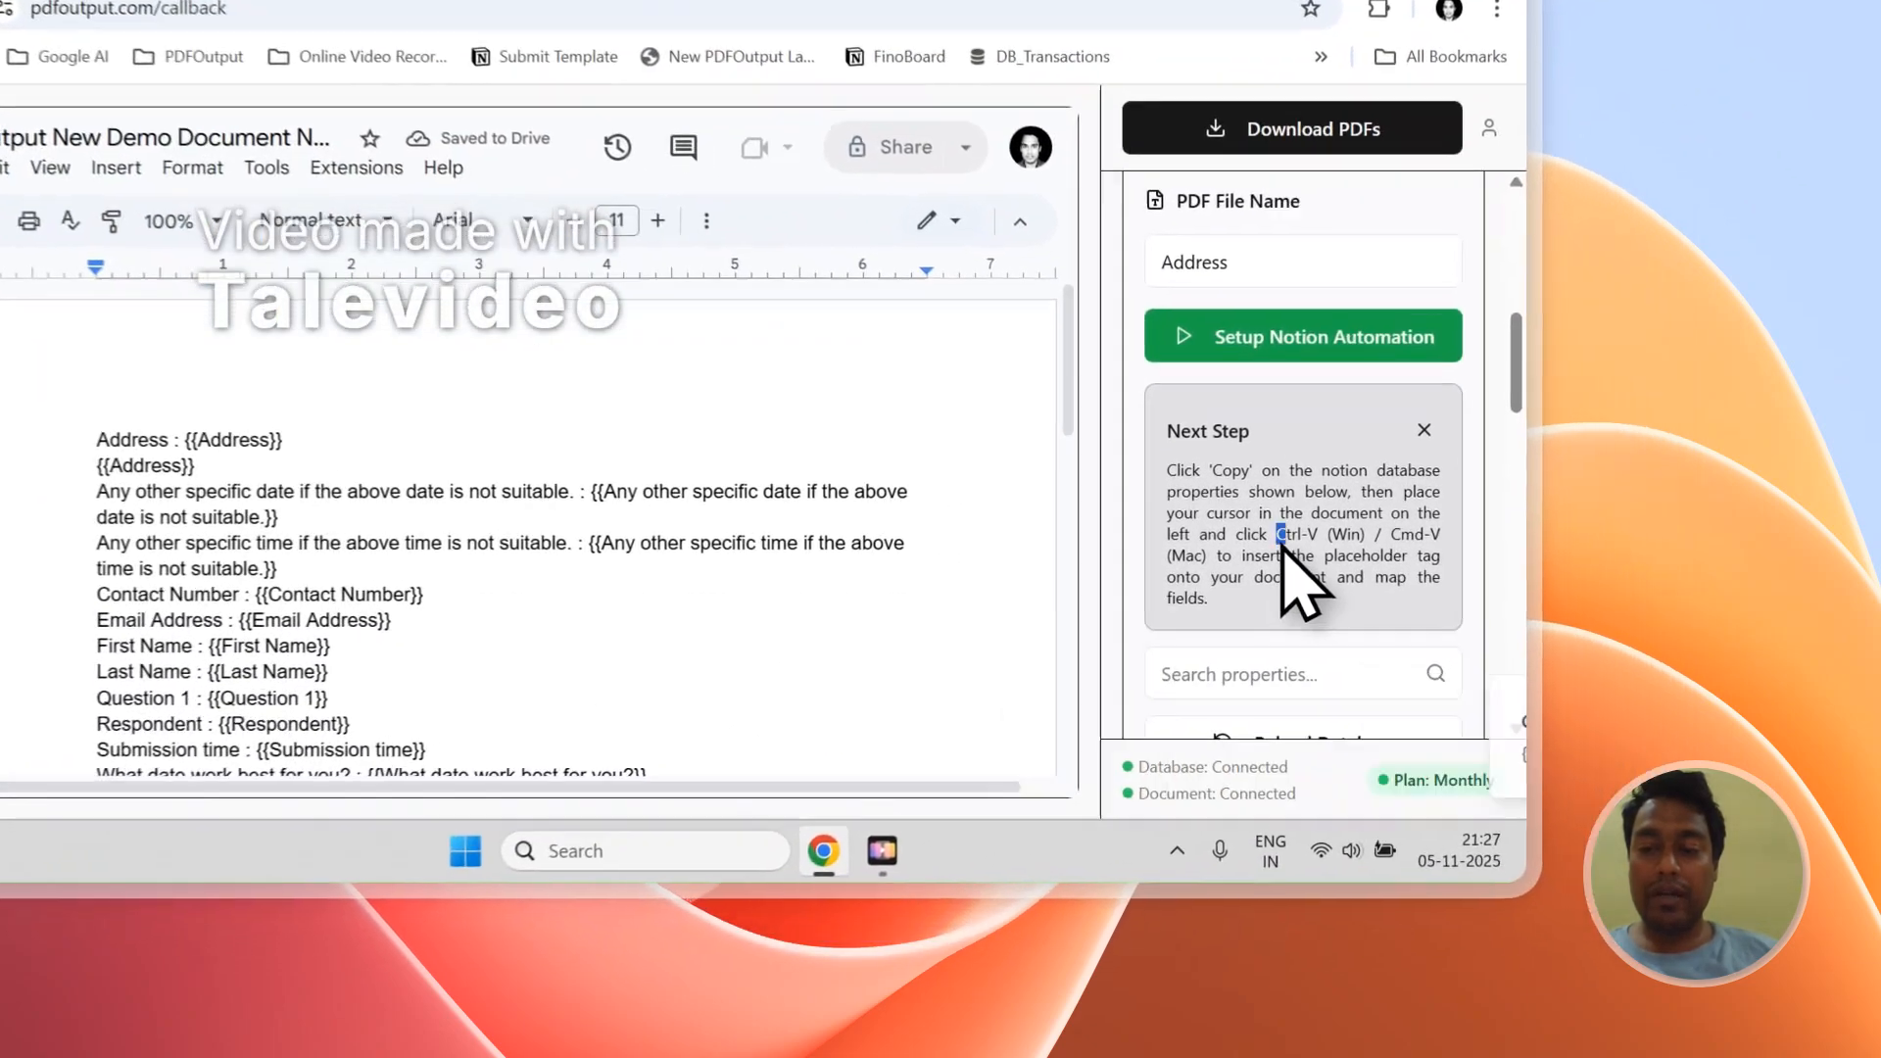
left_click_drag(1457, 641, 1391, 675)
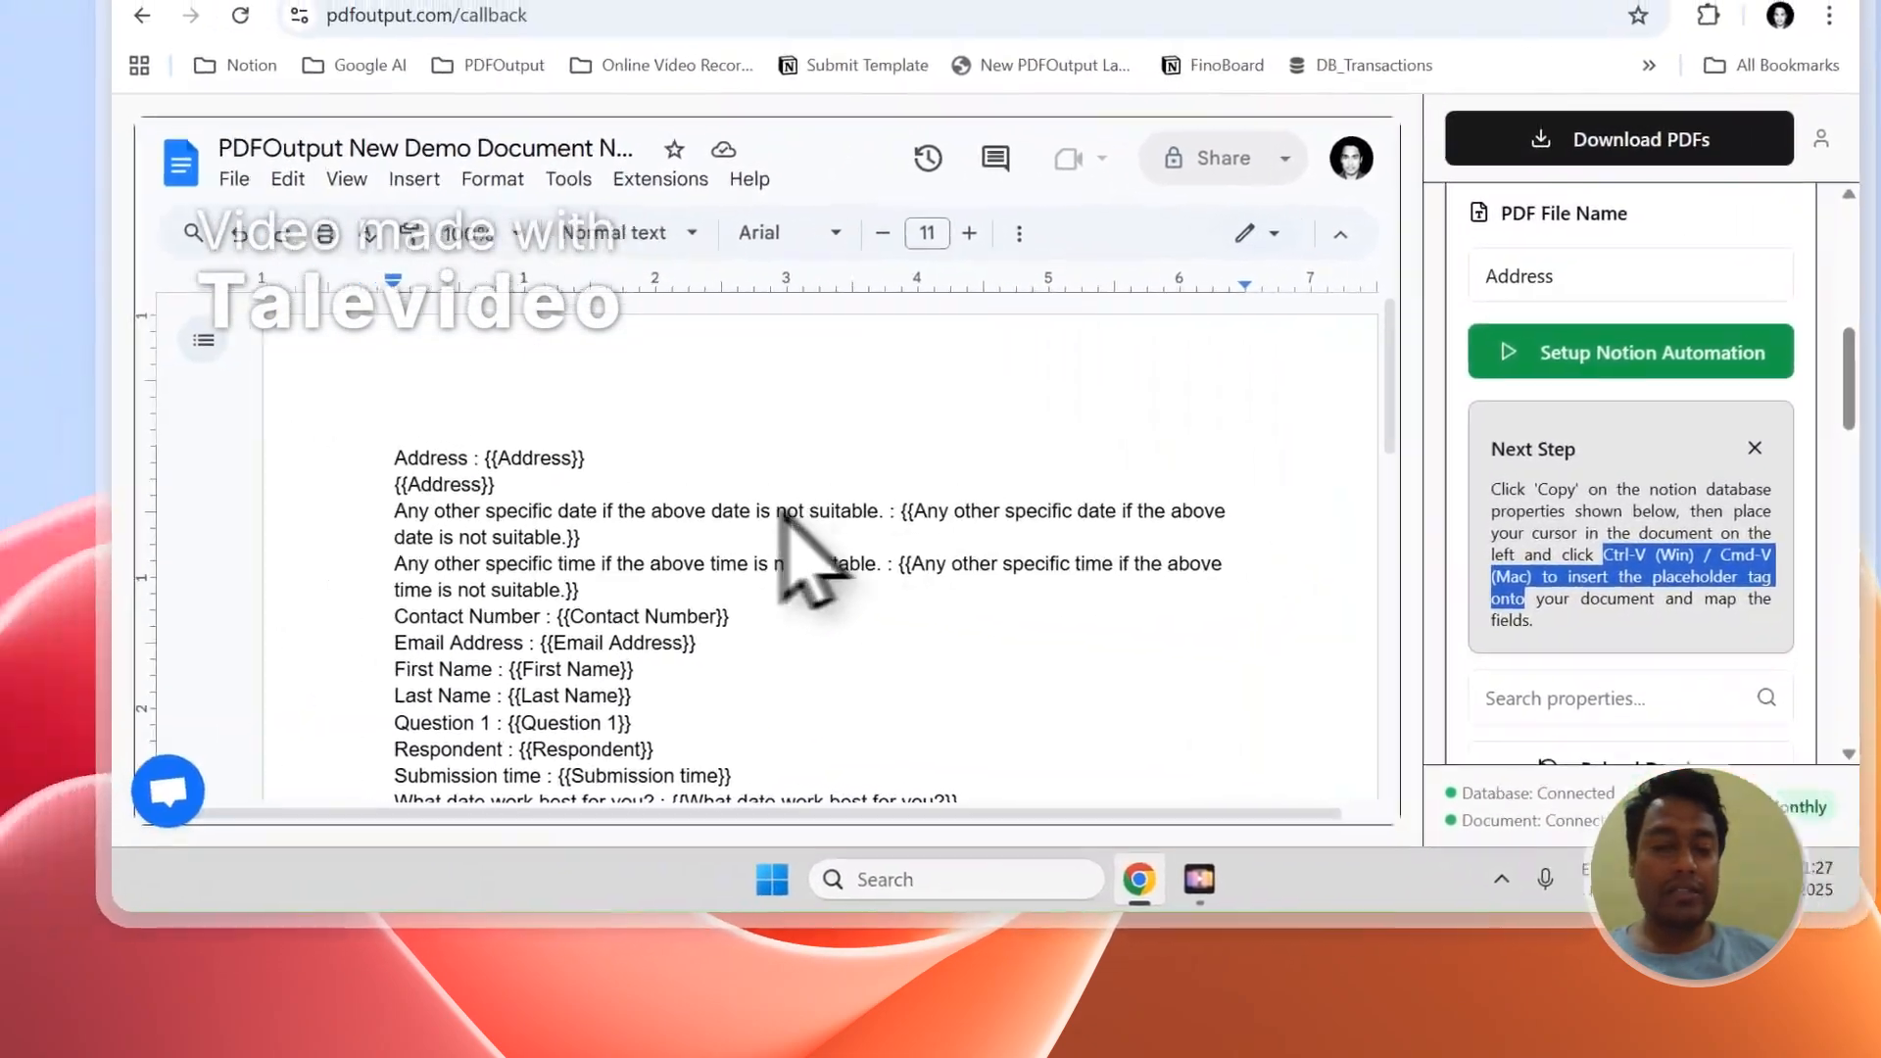
left_click(591, 493)
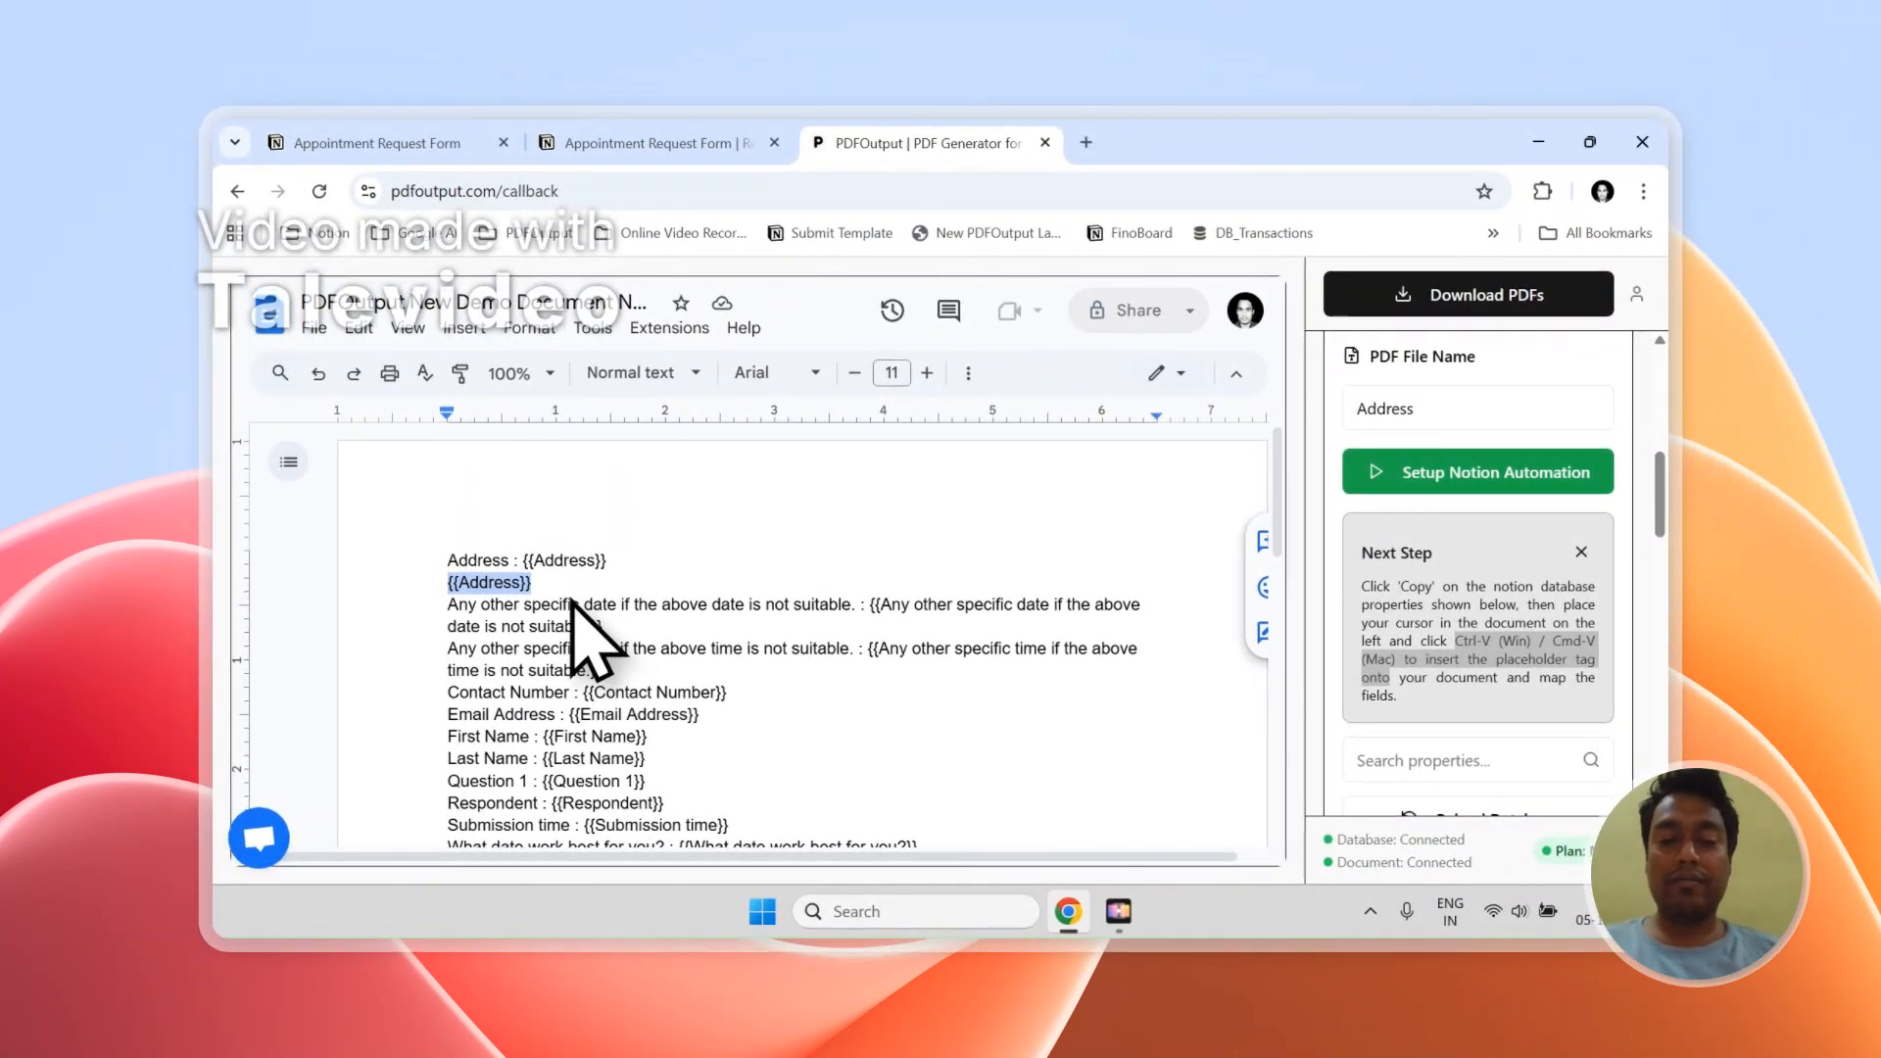
key("BackSpace")
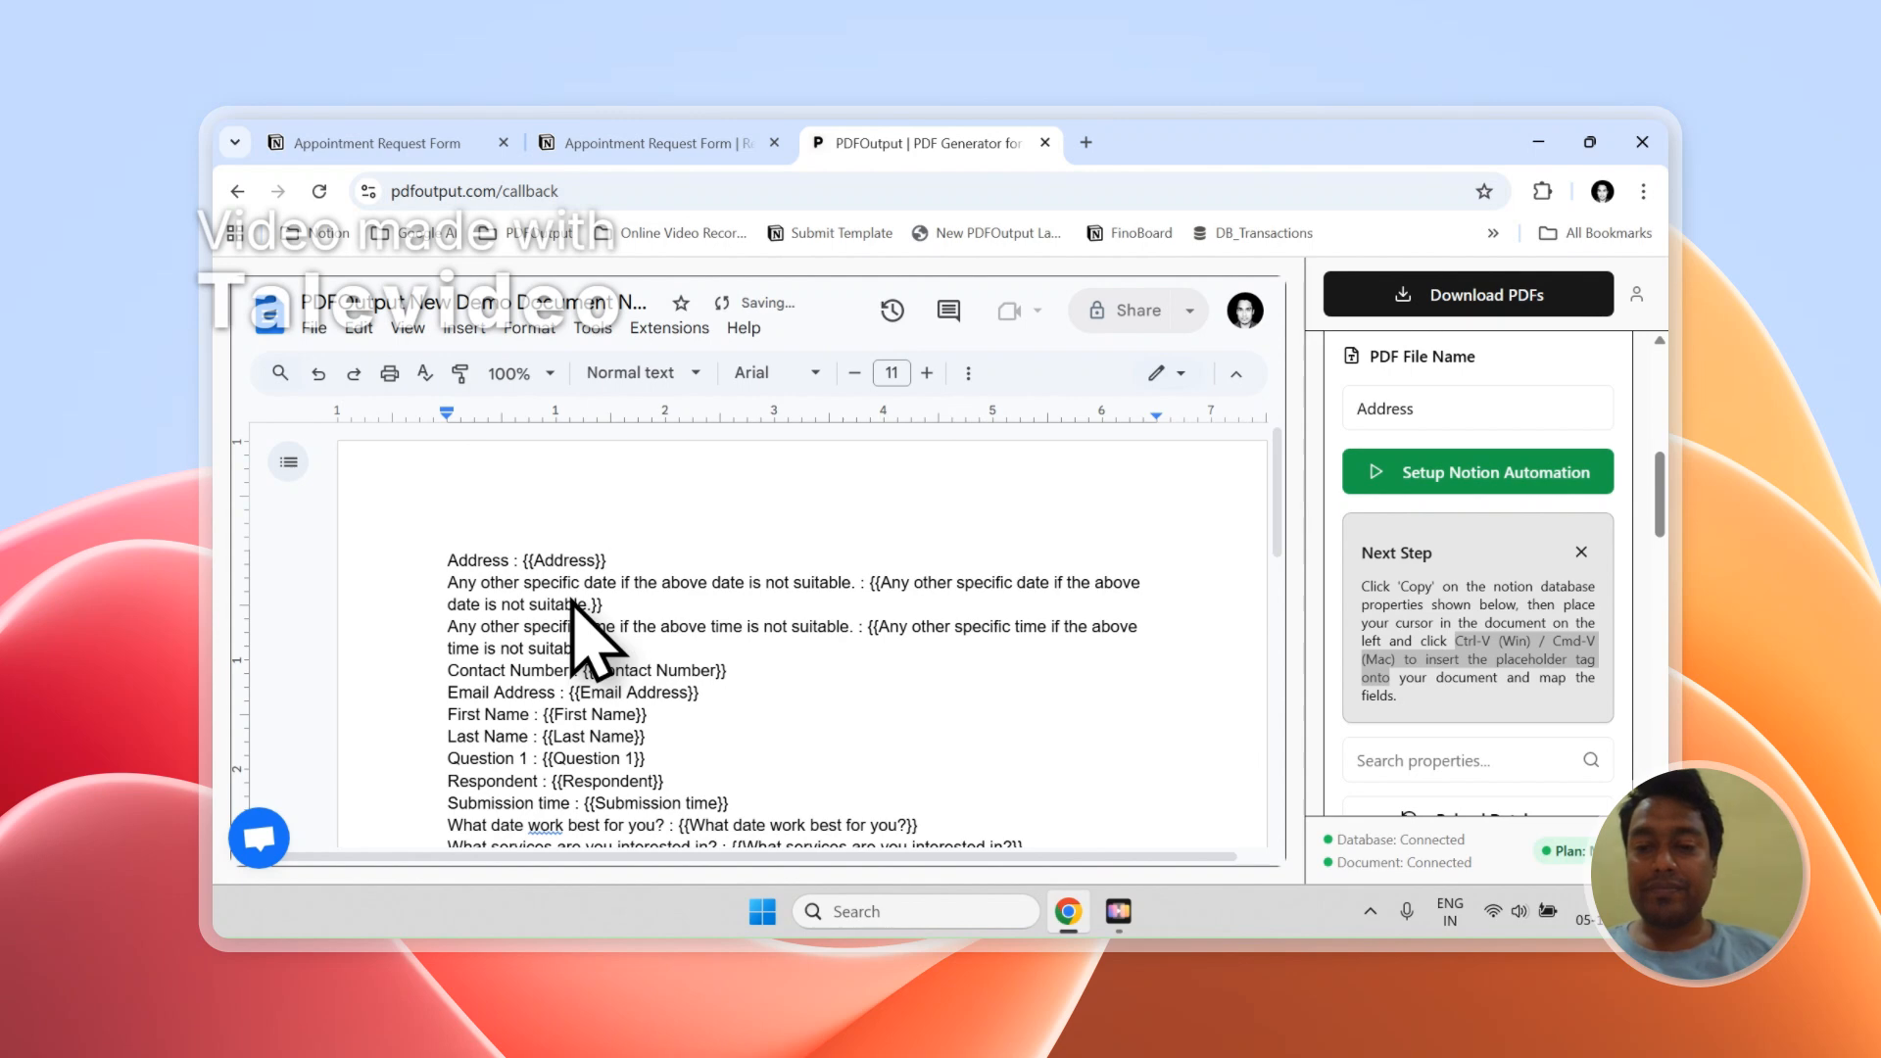
Step: Review the mapping properties and the PDF File Name setting, and examine the Notion response columns for a suitable file name property
scroll(1469, 647, "down", 5)
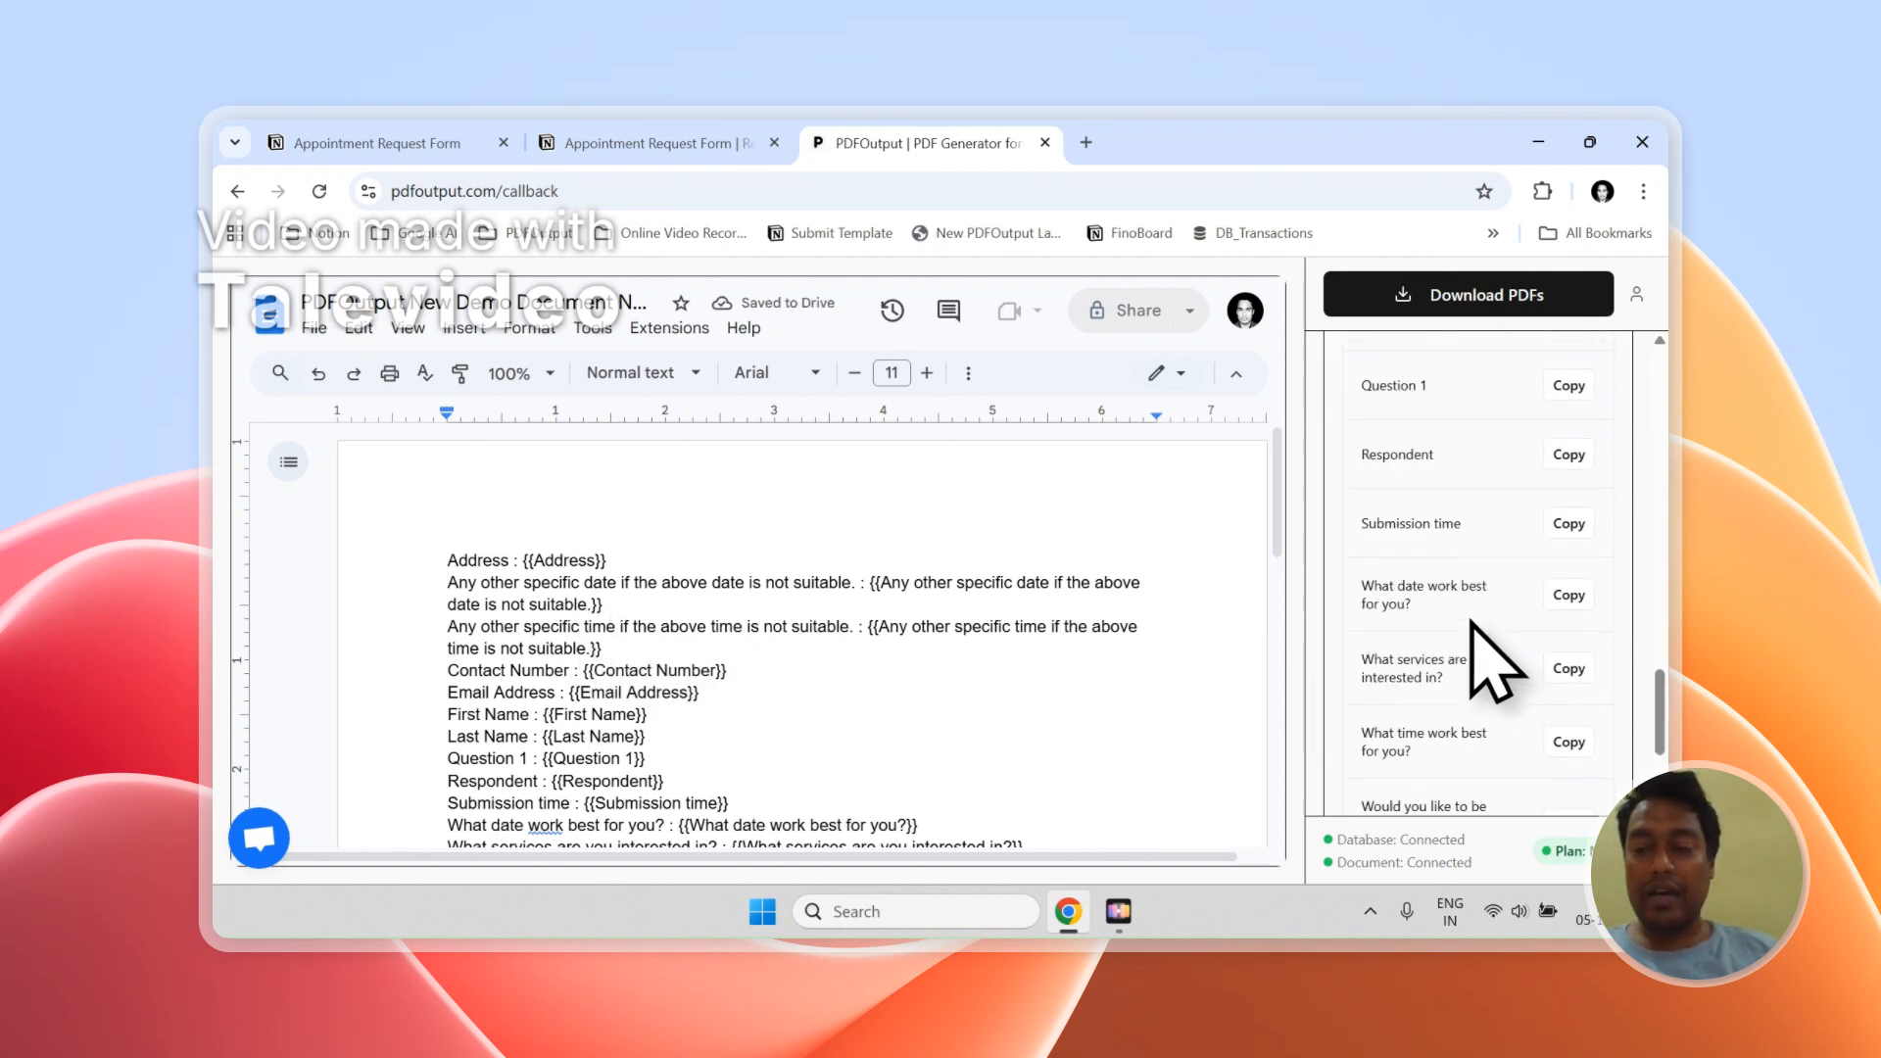
scroll(1494, 666, "down", 2)
scroll(1494, 666, "up", 10)
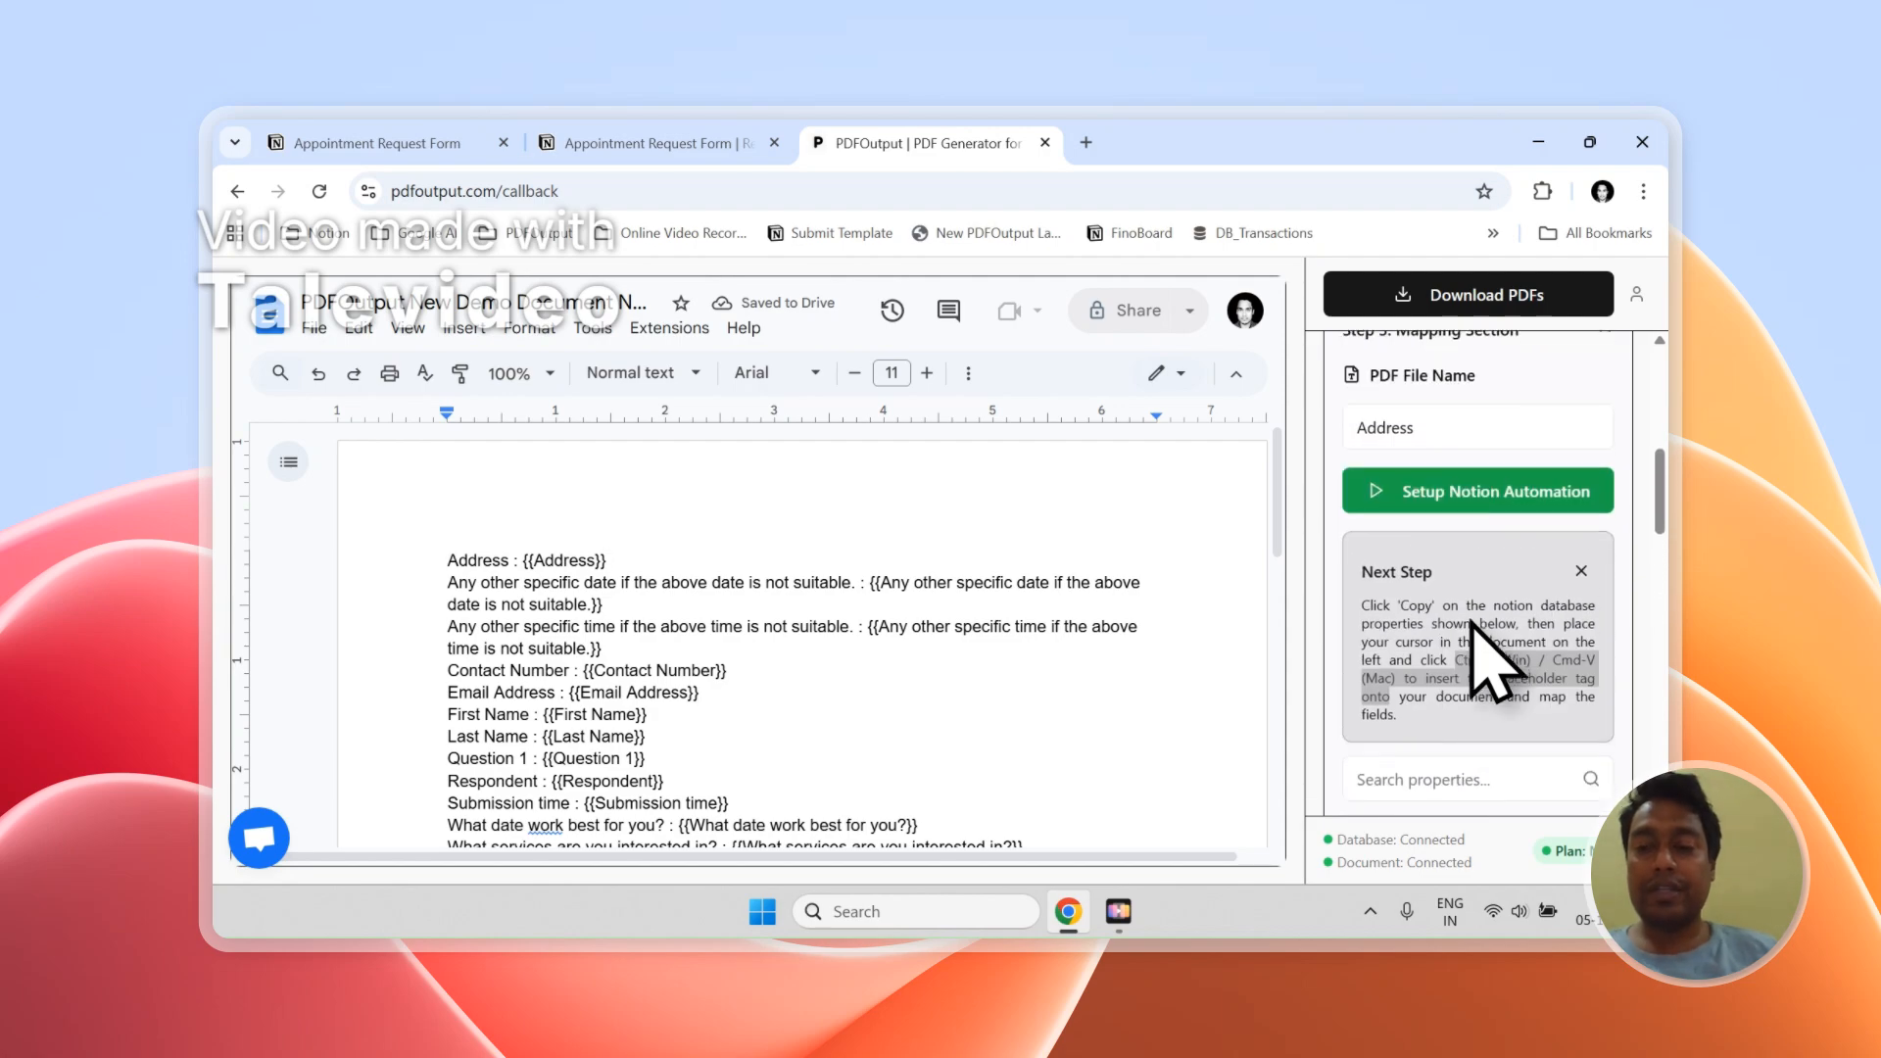
scroll(1471, 627, "up", 2)
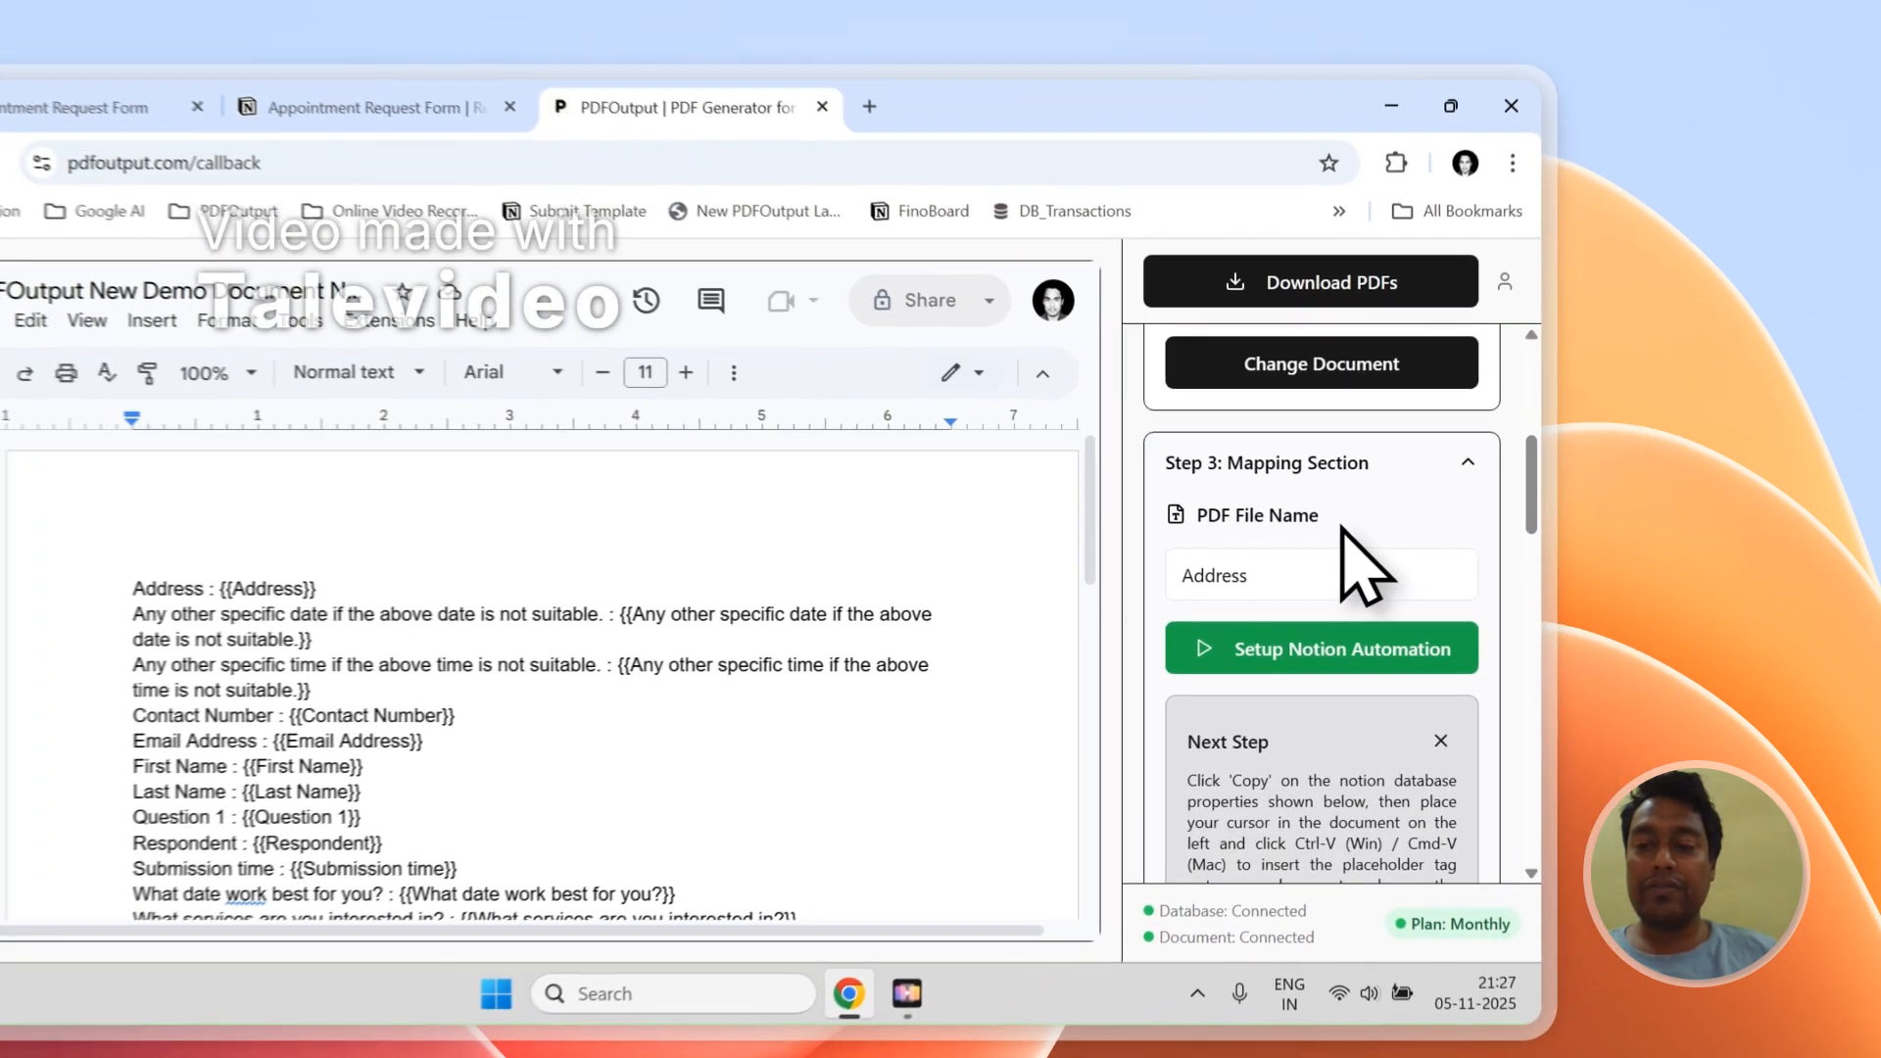
left_click_drag(1370, 497, 1452, 499)
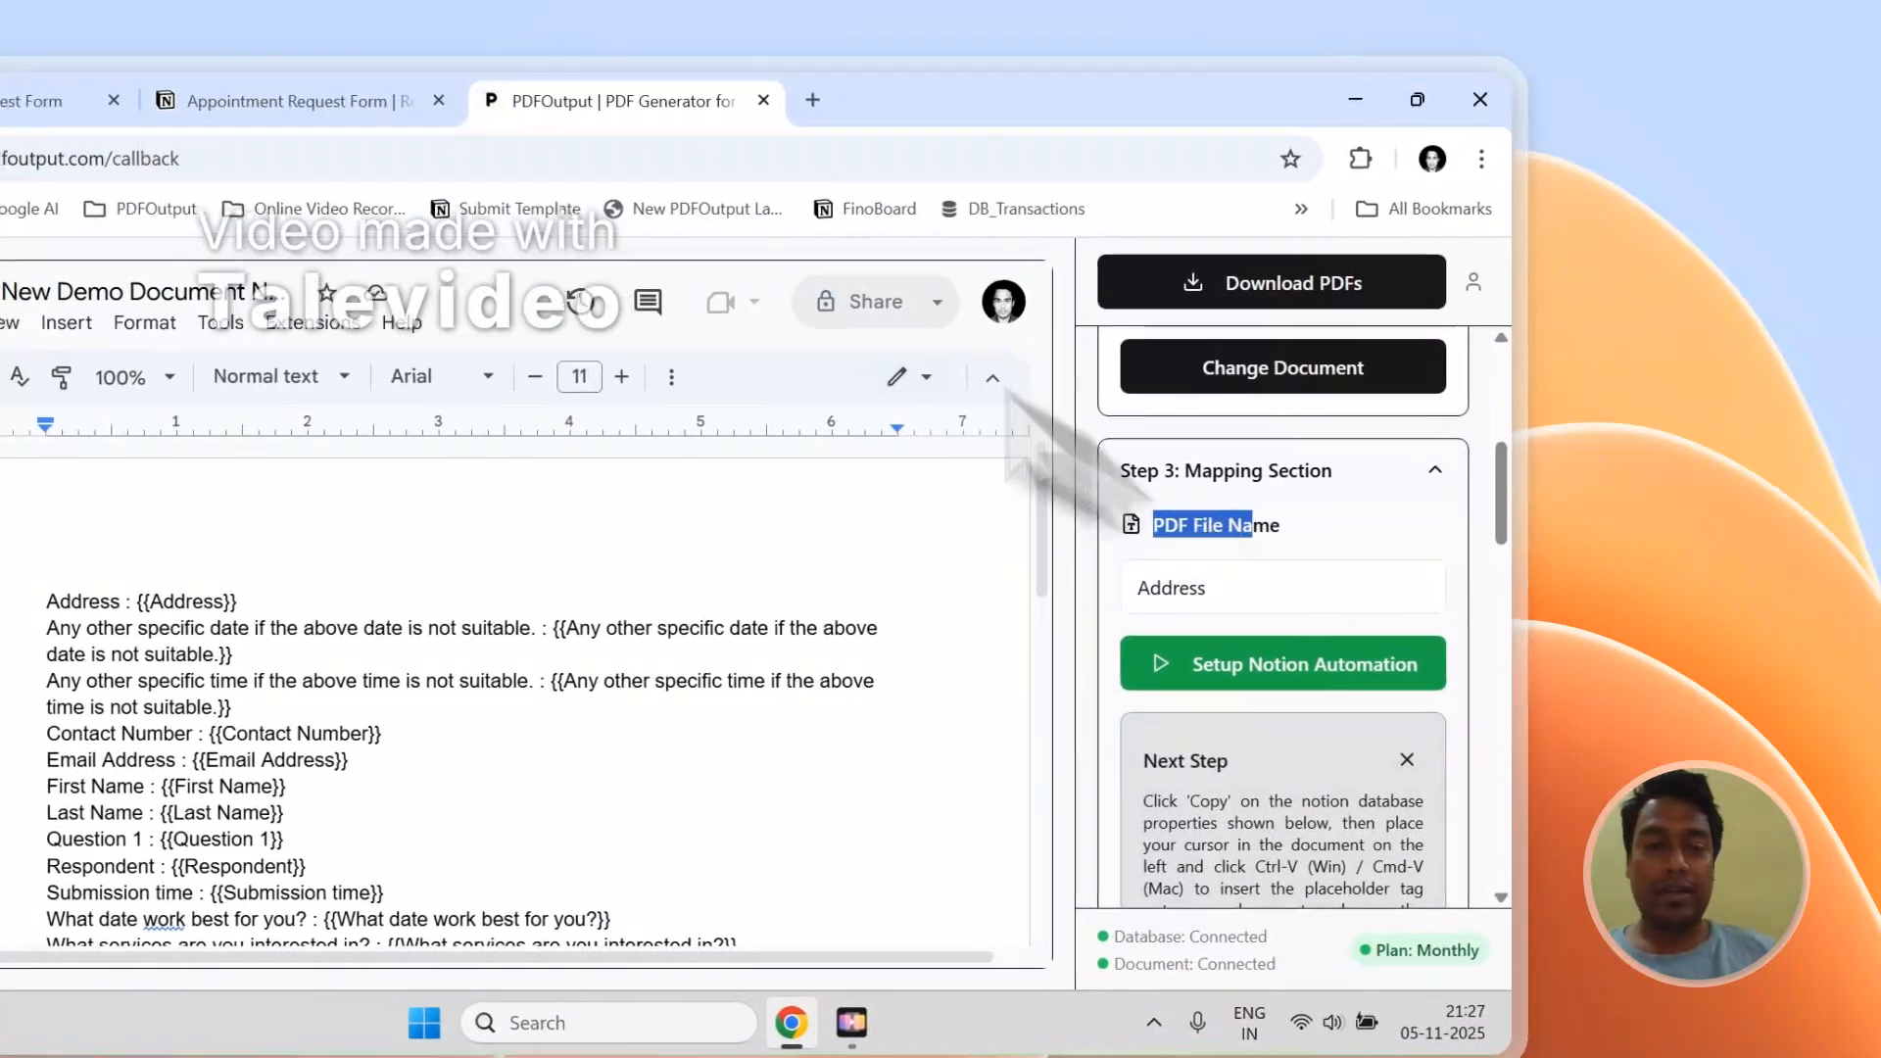
left_click(294, 101)
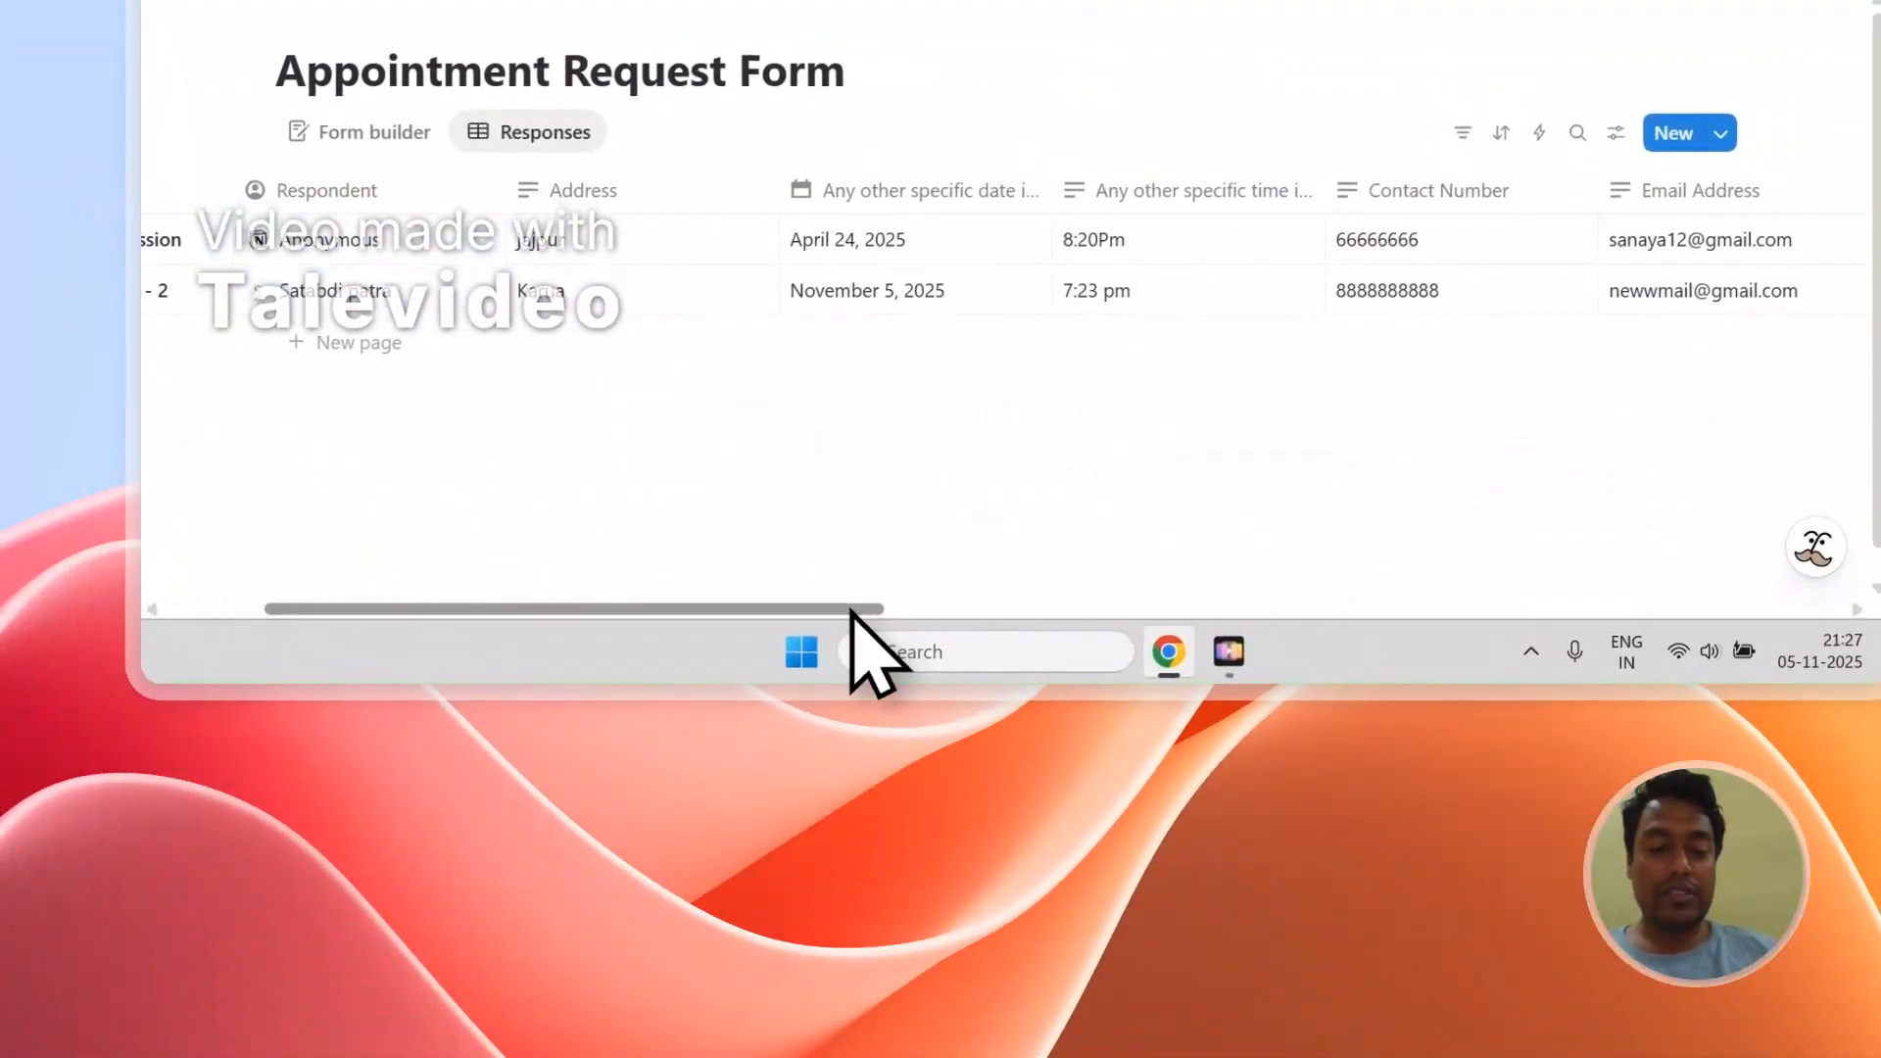
left_click_drag(851, 609, 438, 599)
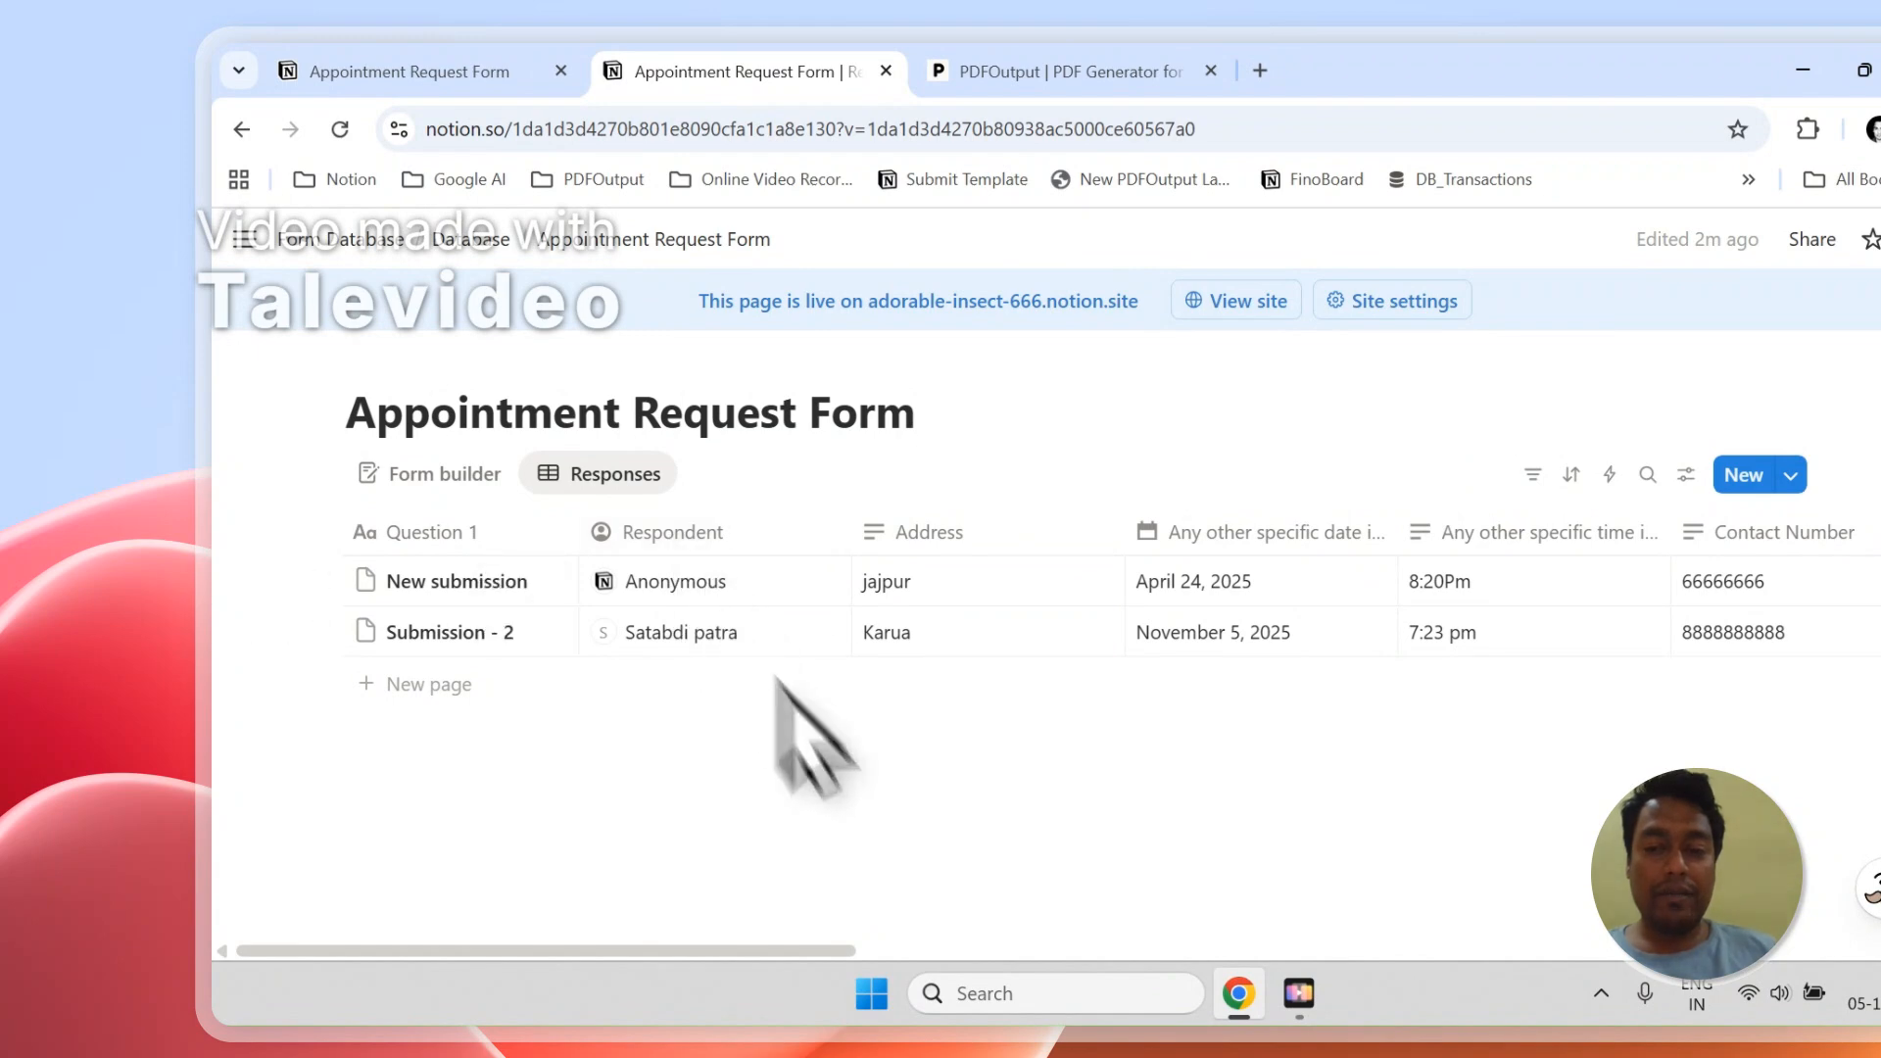
scroll(801, 937, "down", 1)
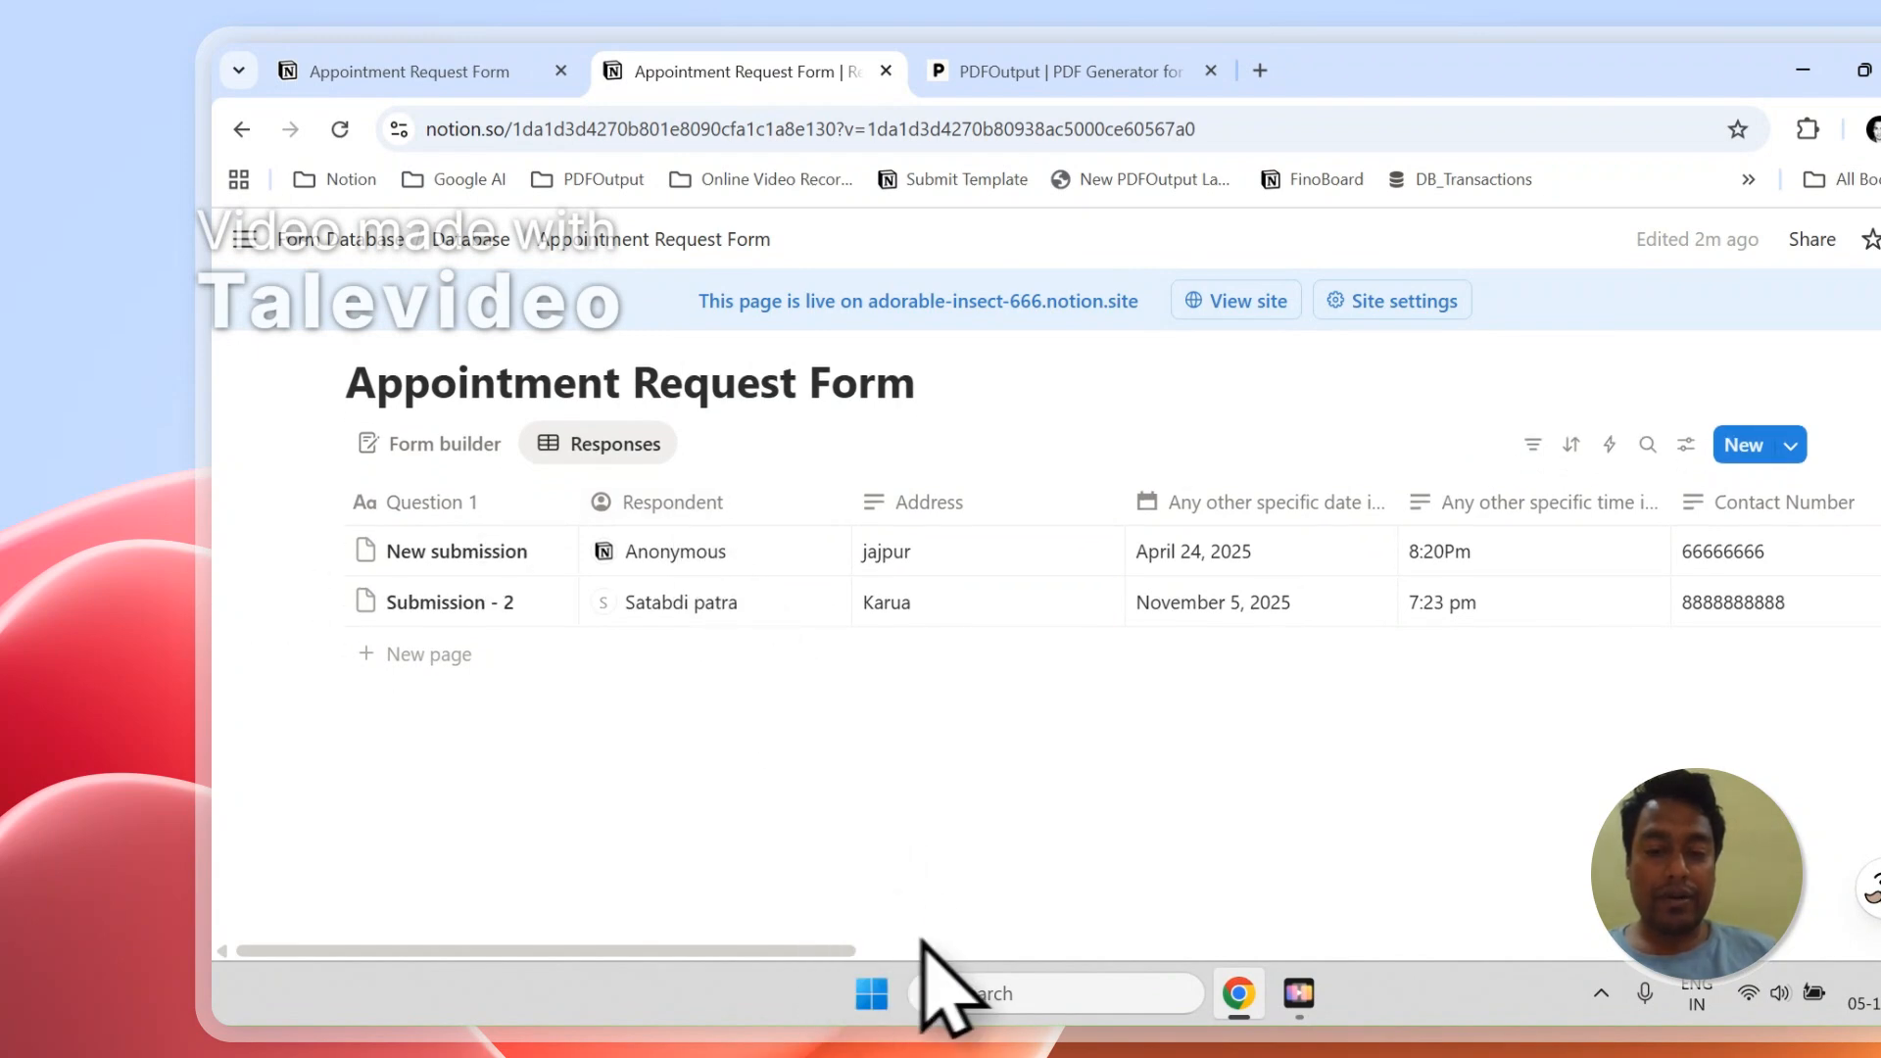
left_click_drag(801, 941, 1072, 942)
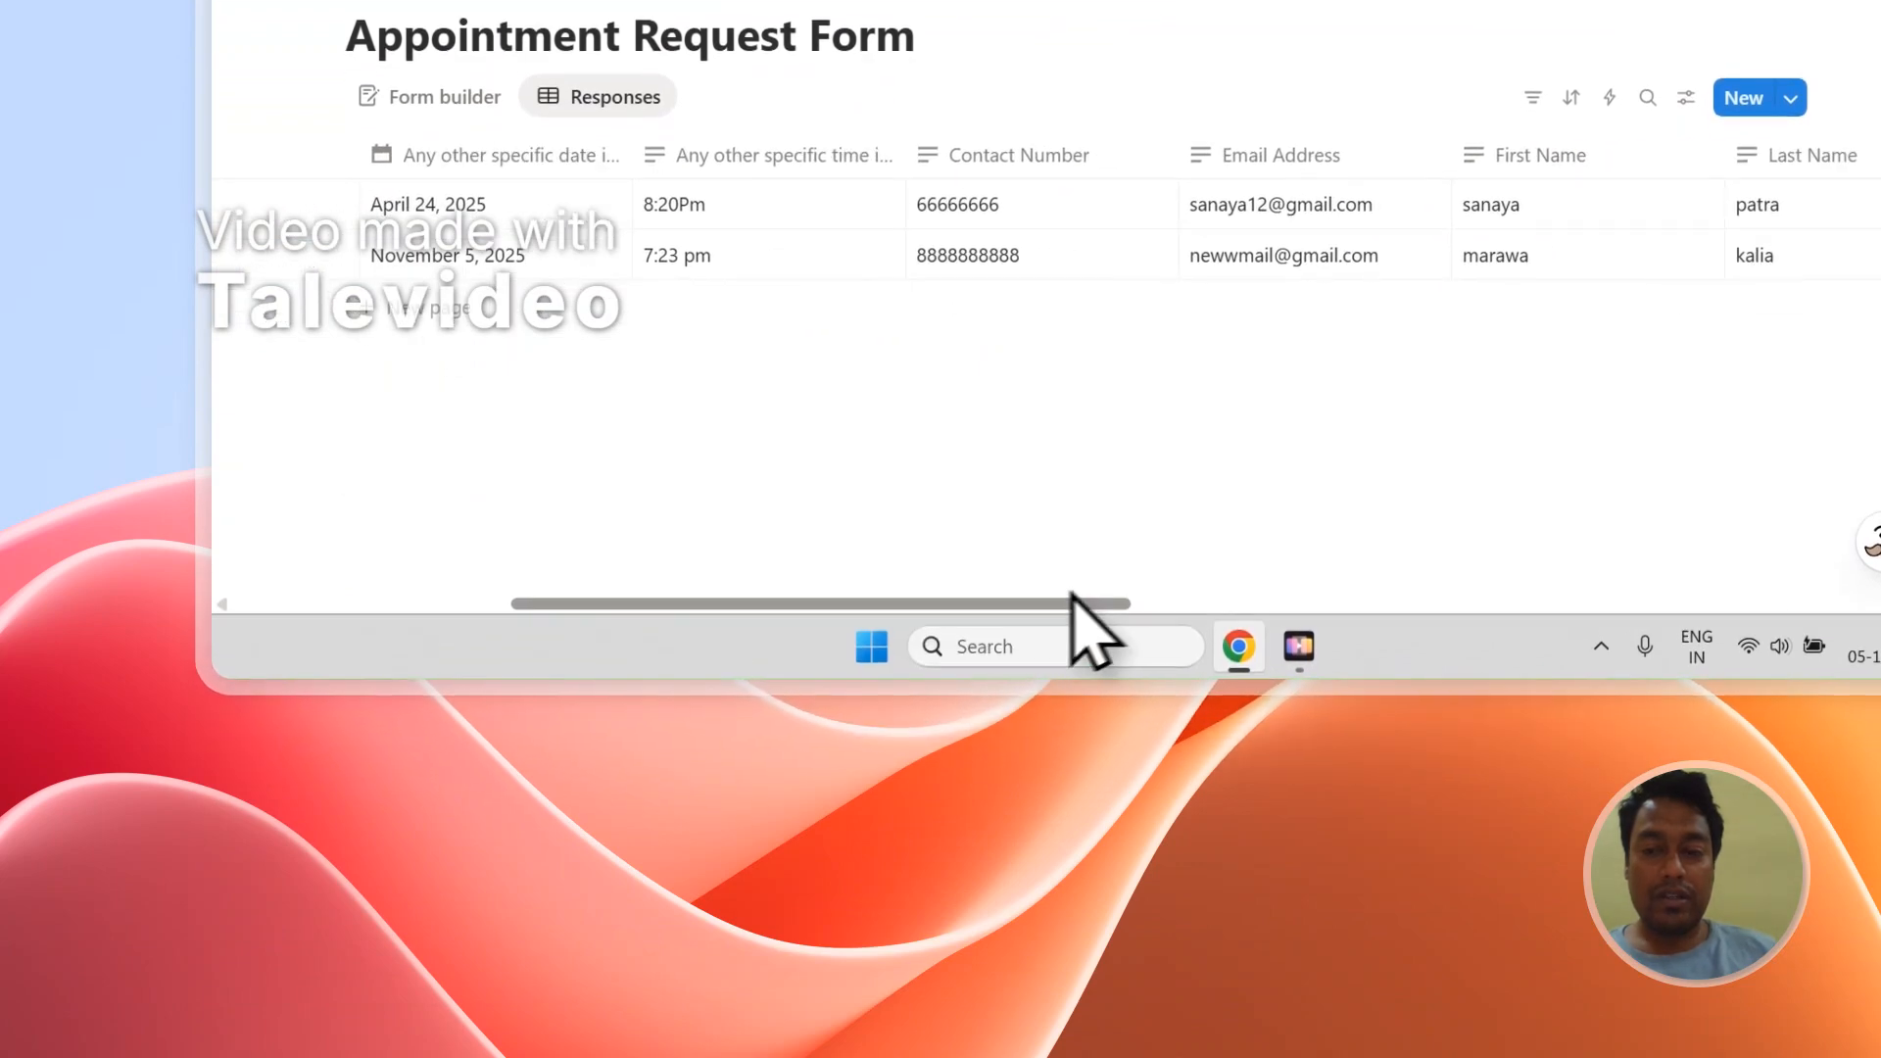
left_click_drag(1072, 602, 1177, 609)
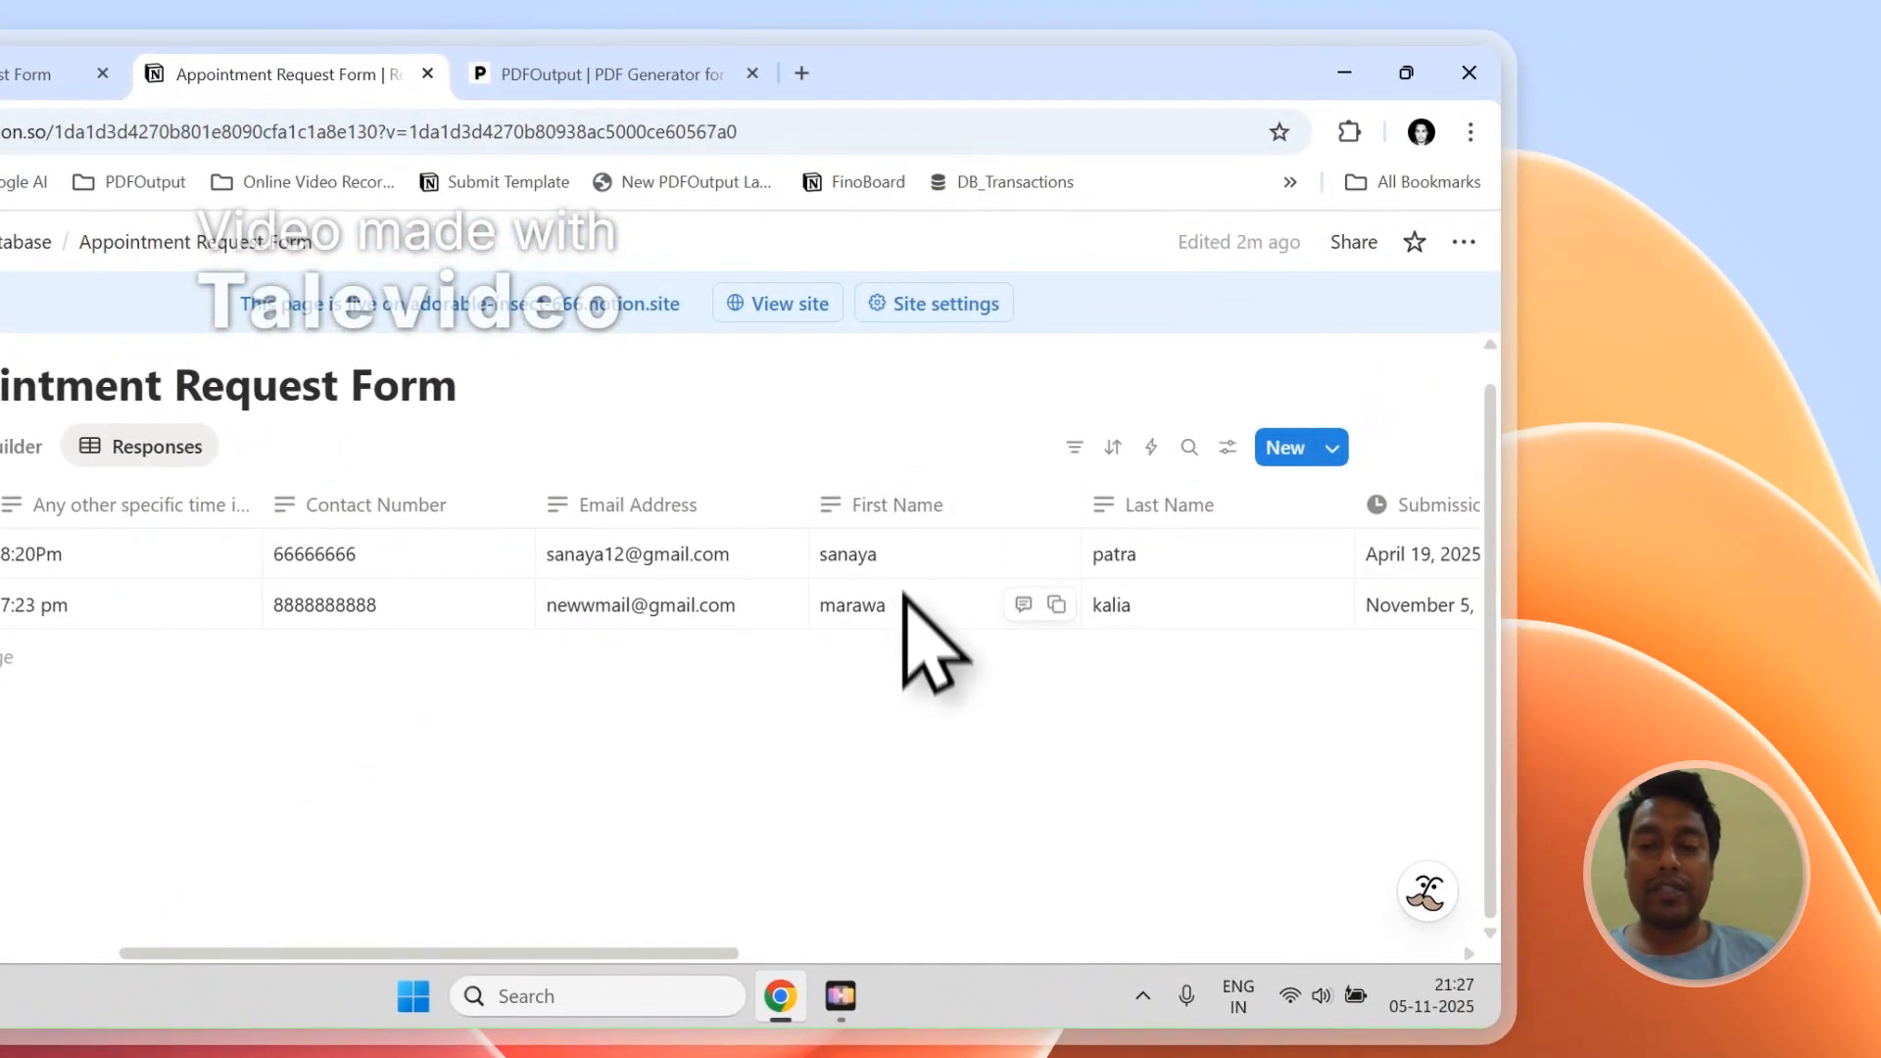
Step: Set the PDF File Name in the Mapping Section to the First Name property
left_click(627, 73)
left_click(1268, 578)
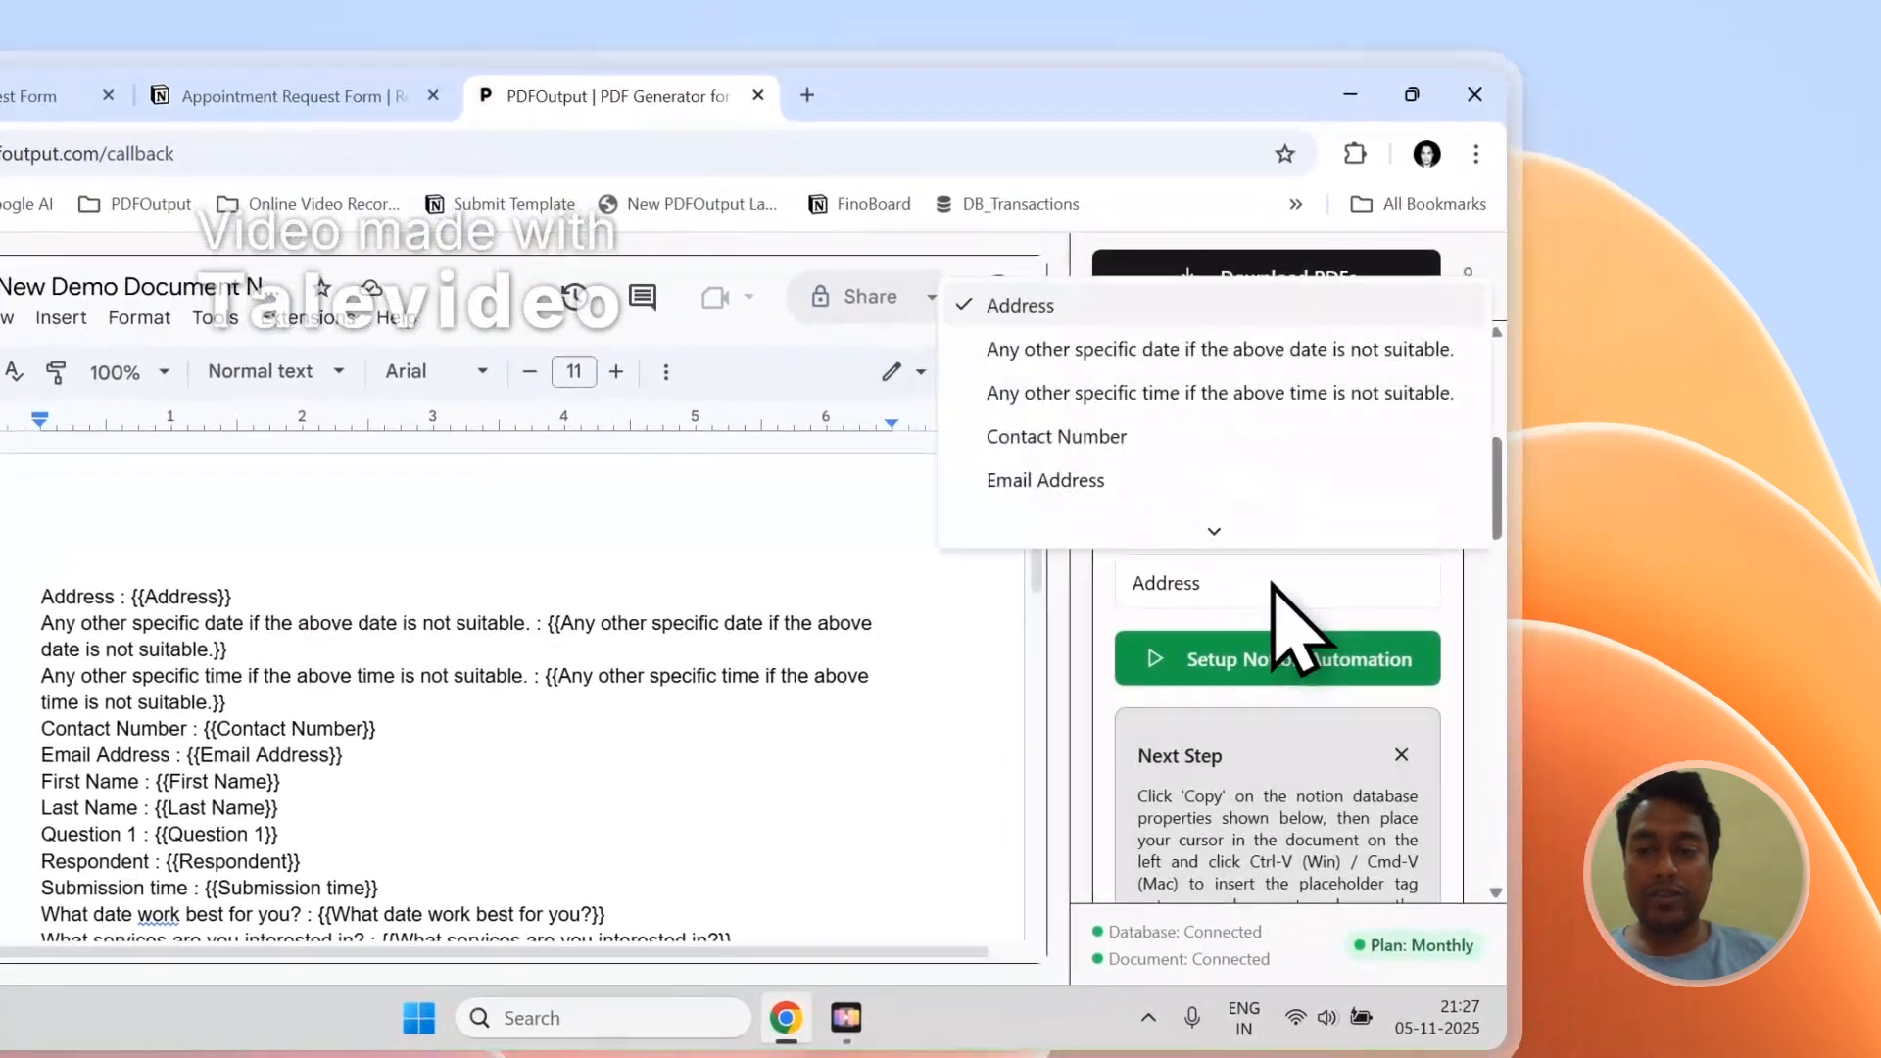
scroll(1234, 514, "down", 3)
scroll(1133, 441, "up", 2)
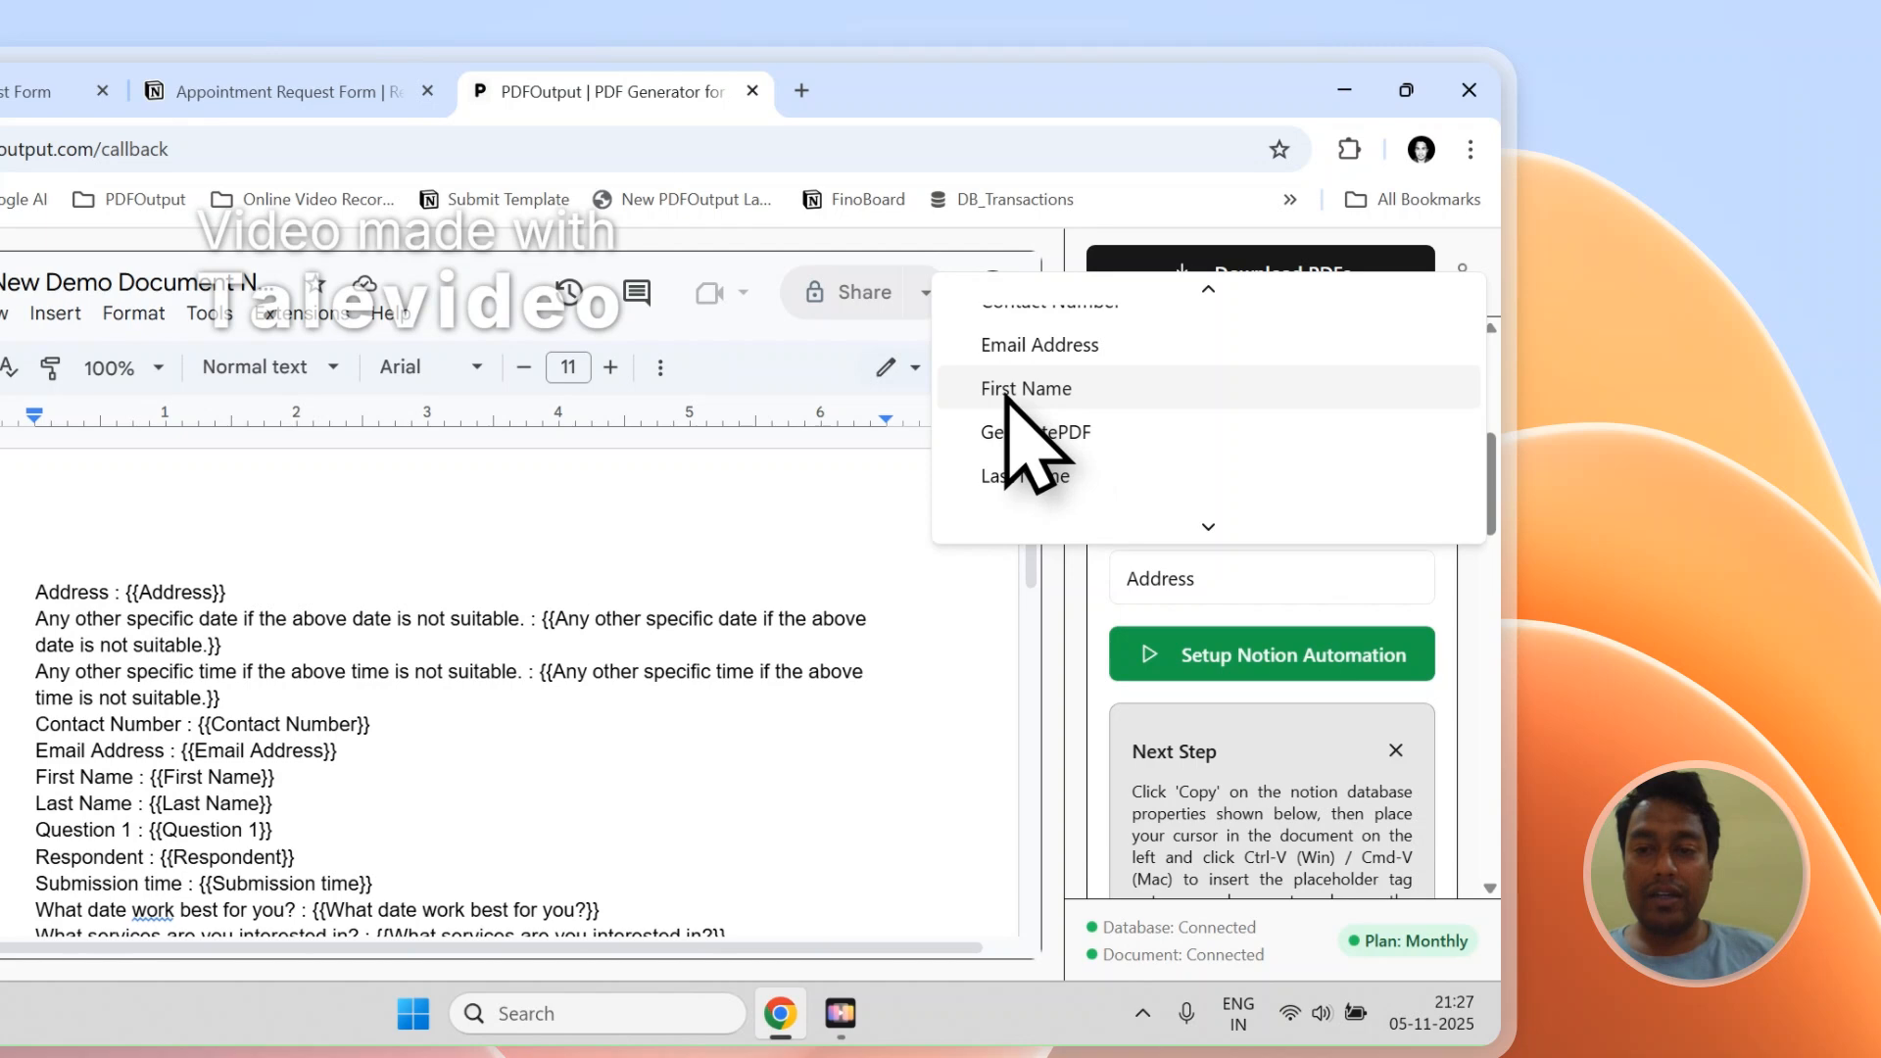
left_click(1006, 391)
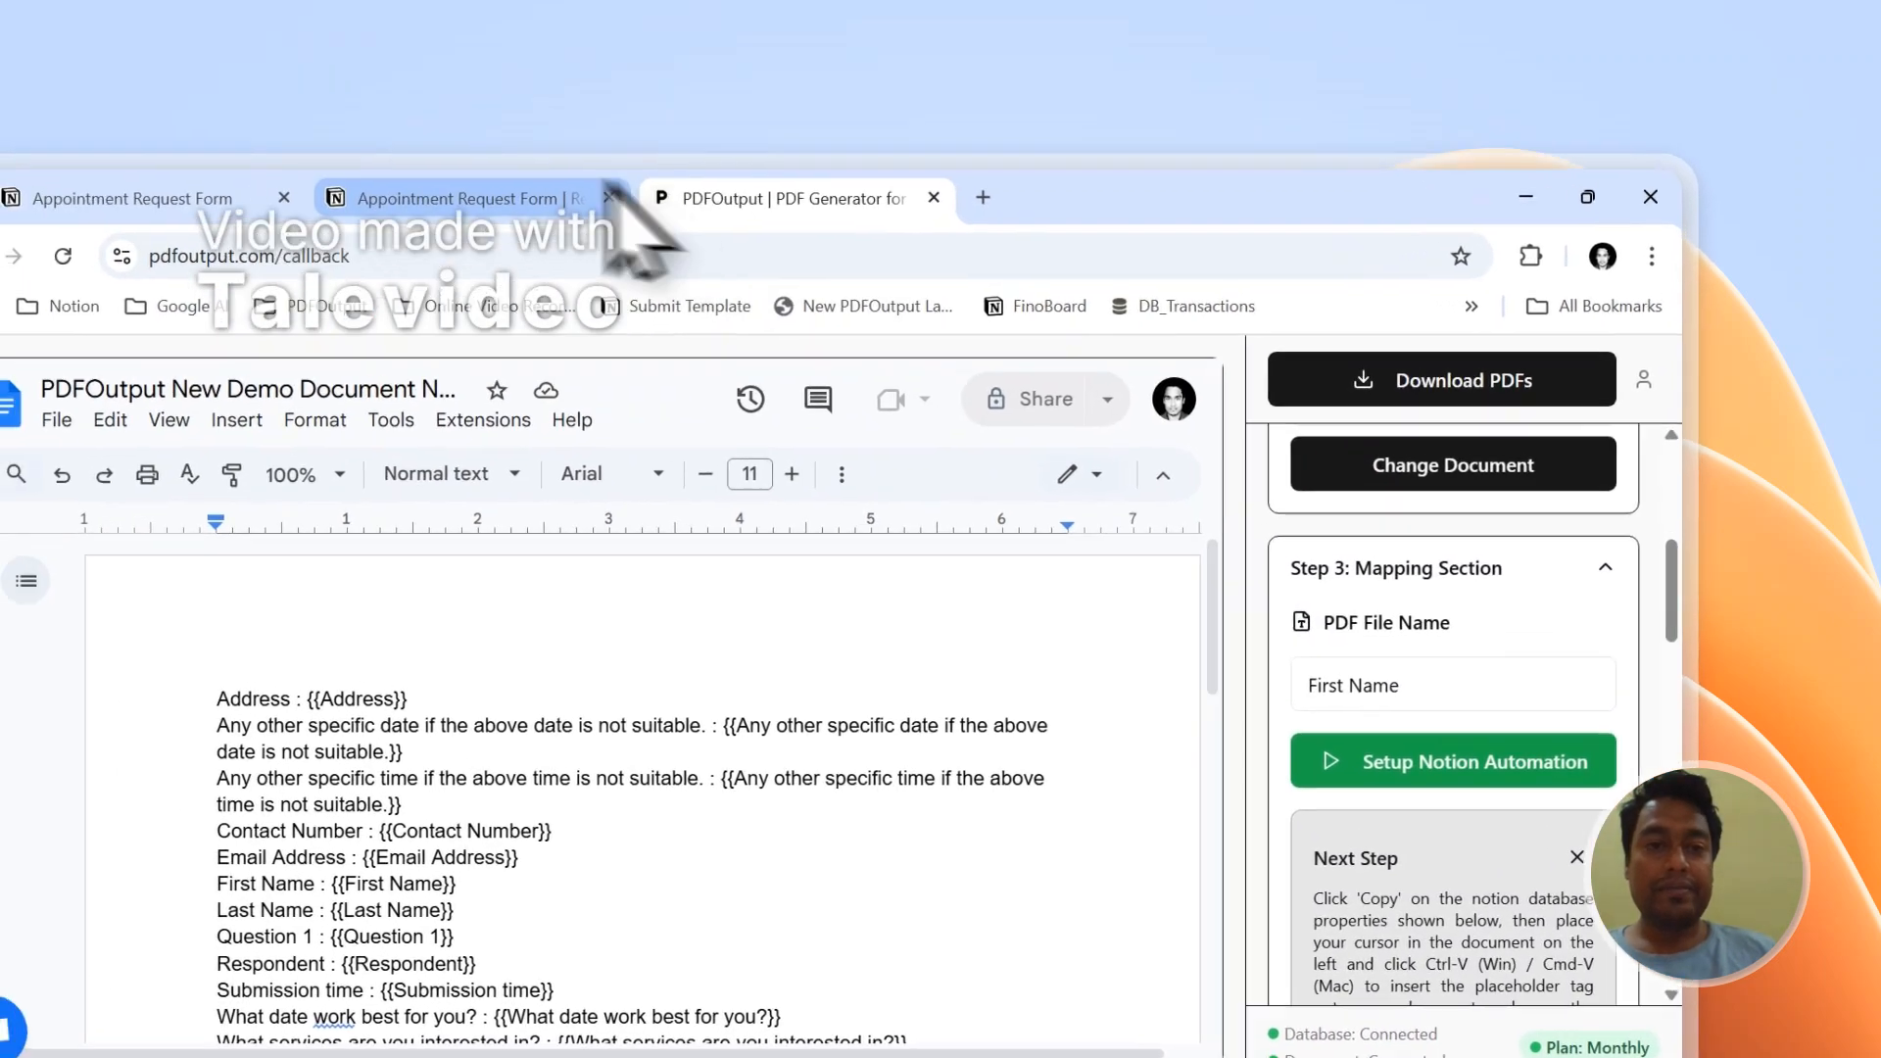
Step: In the Notion Appointment Request Form responses, set GeneratePDF to Ready to Generate for both existing rows
left_click(392, 91)
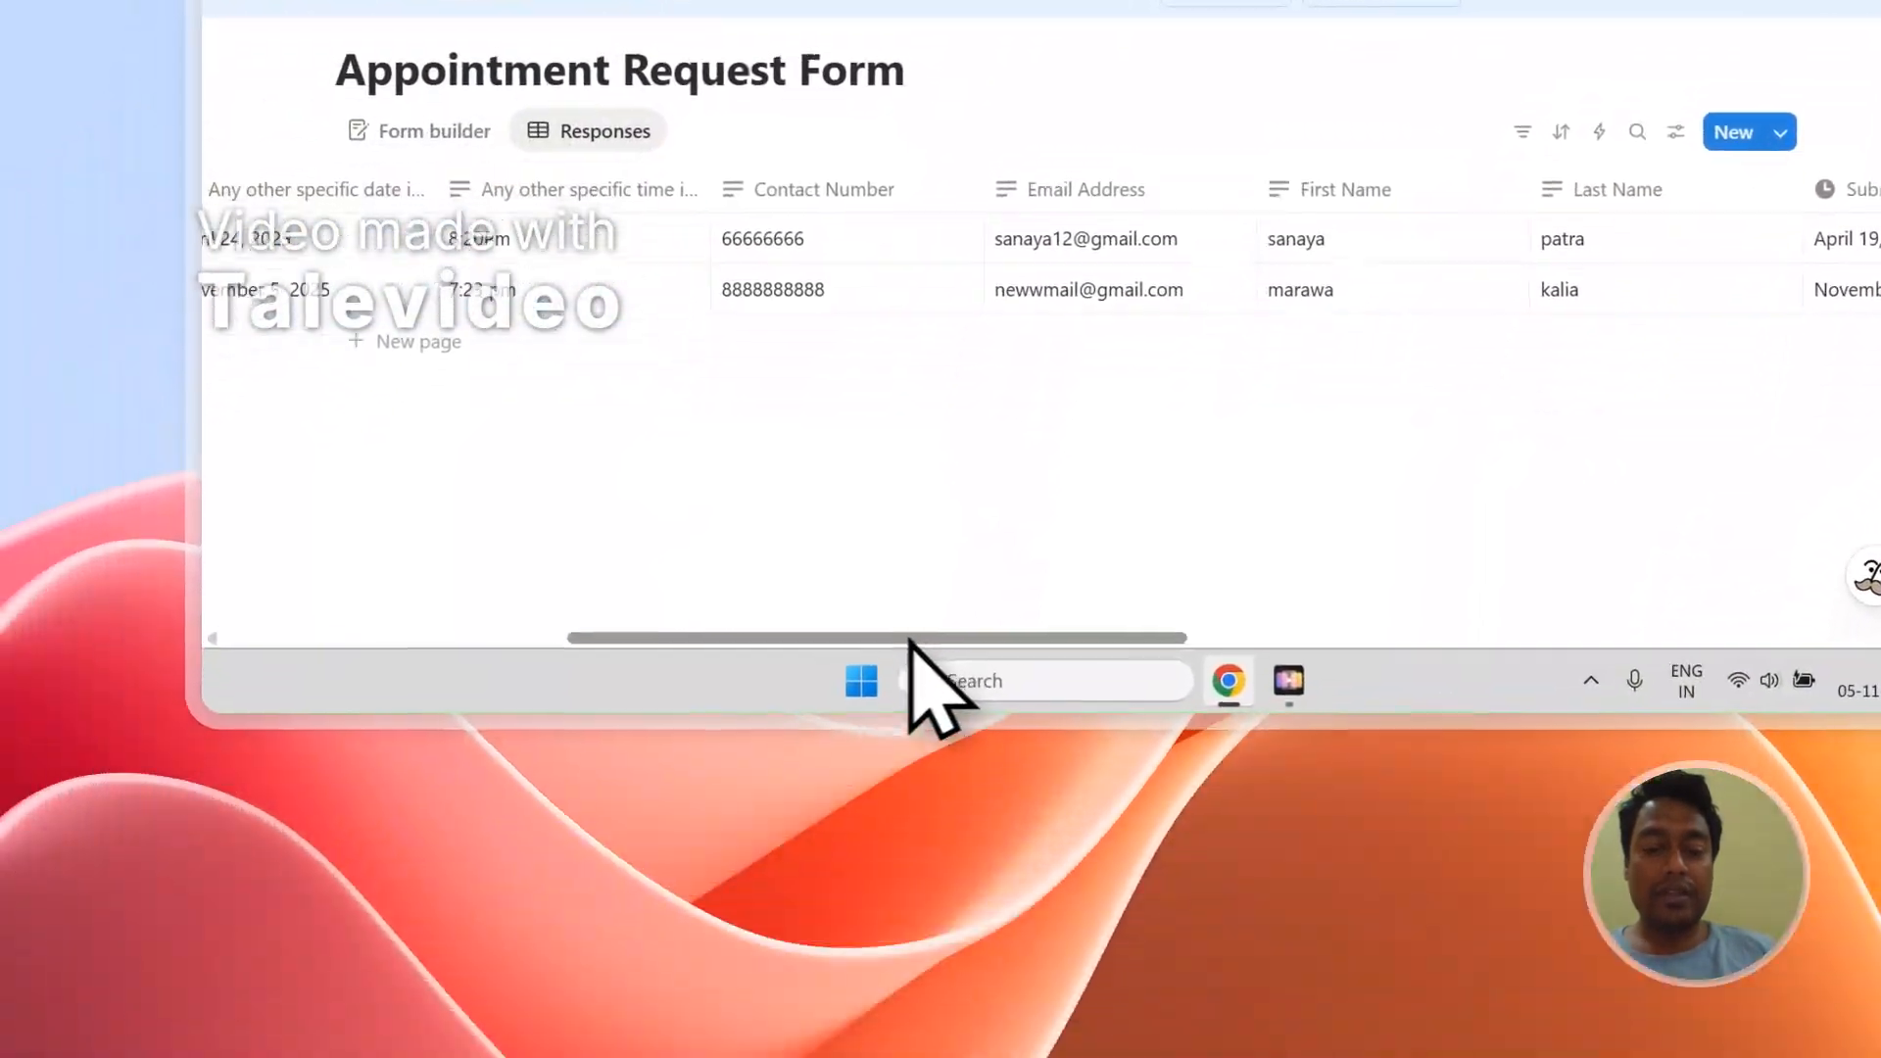
left_click_drag(860, 921, 1605, 940)
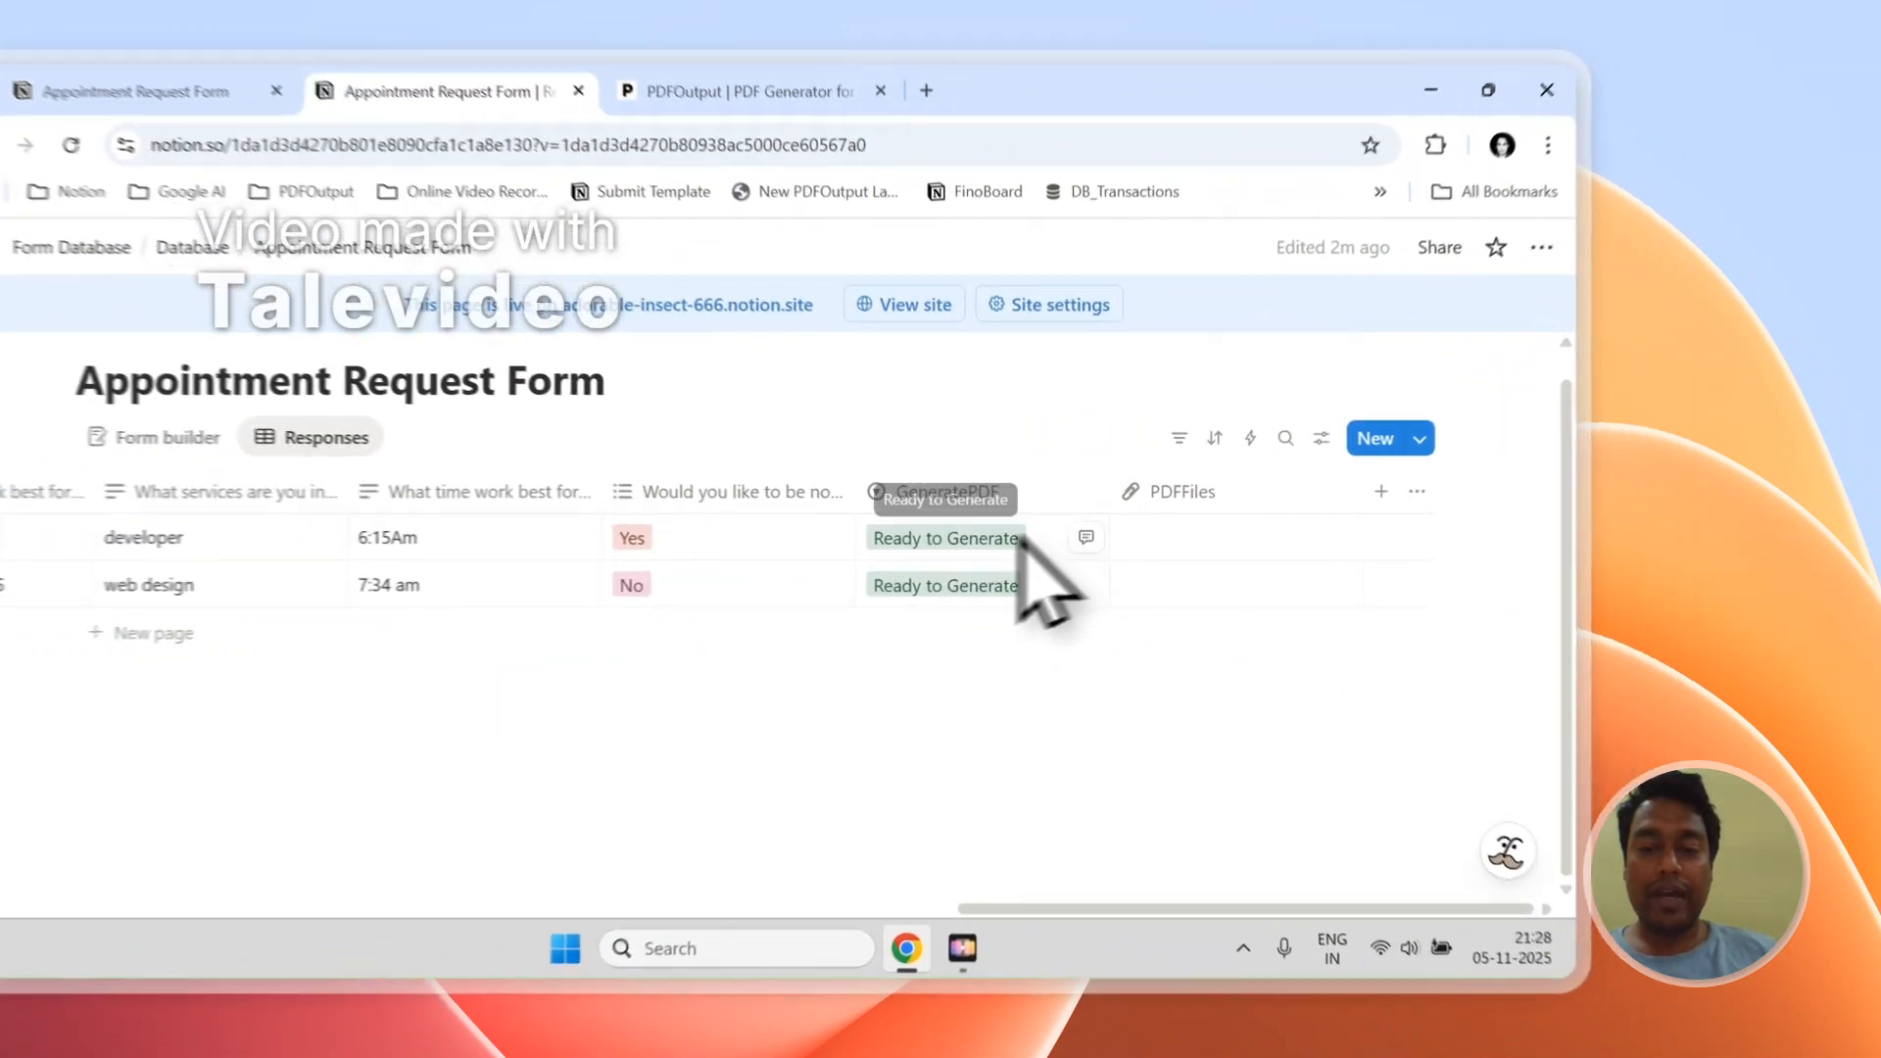
left_click(1141, 543)
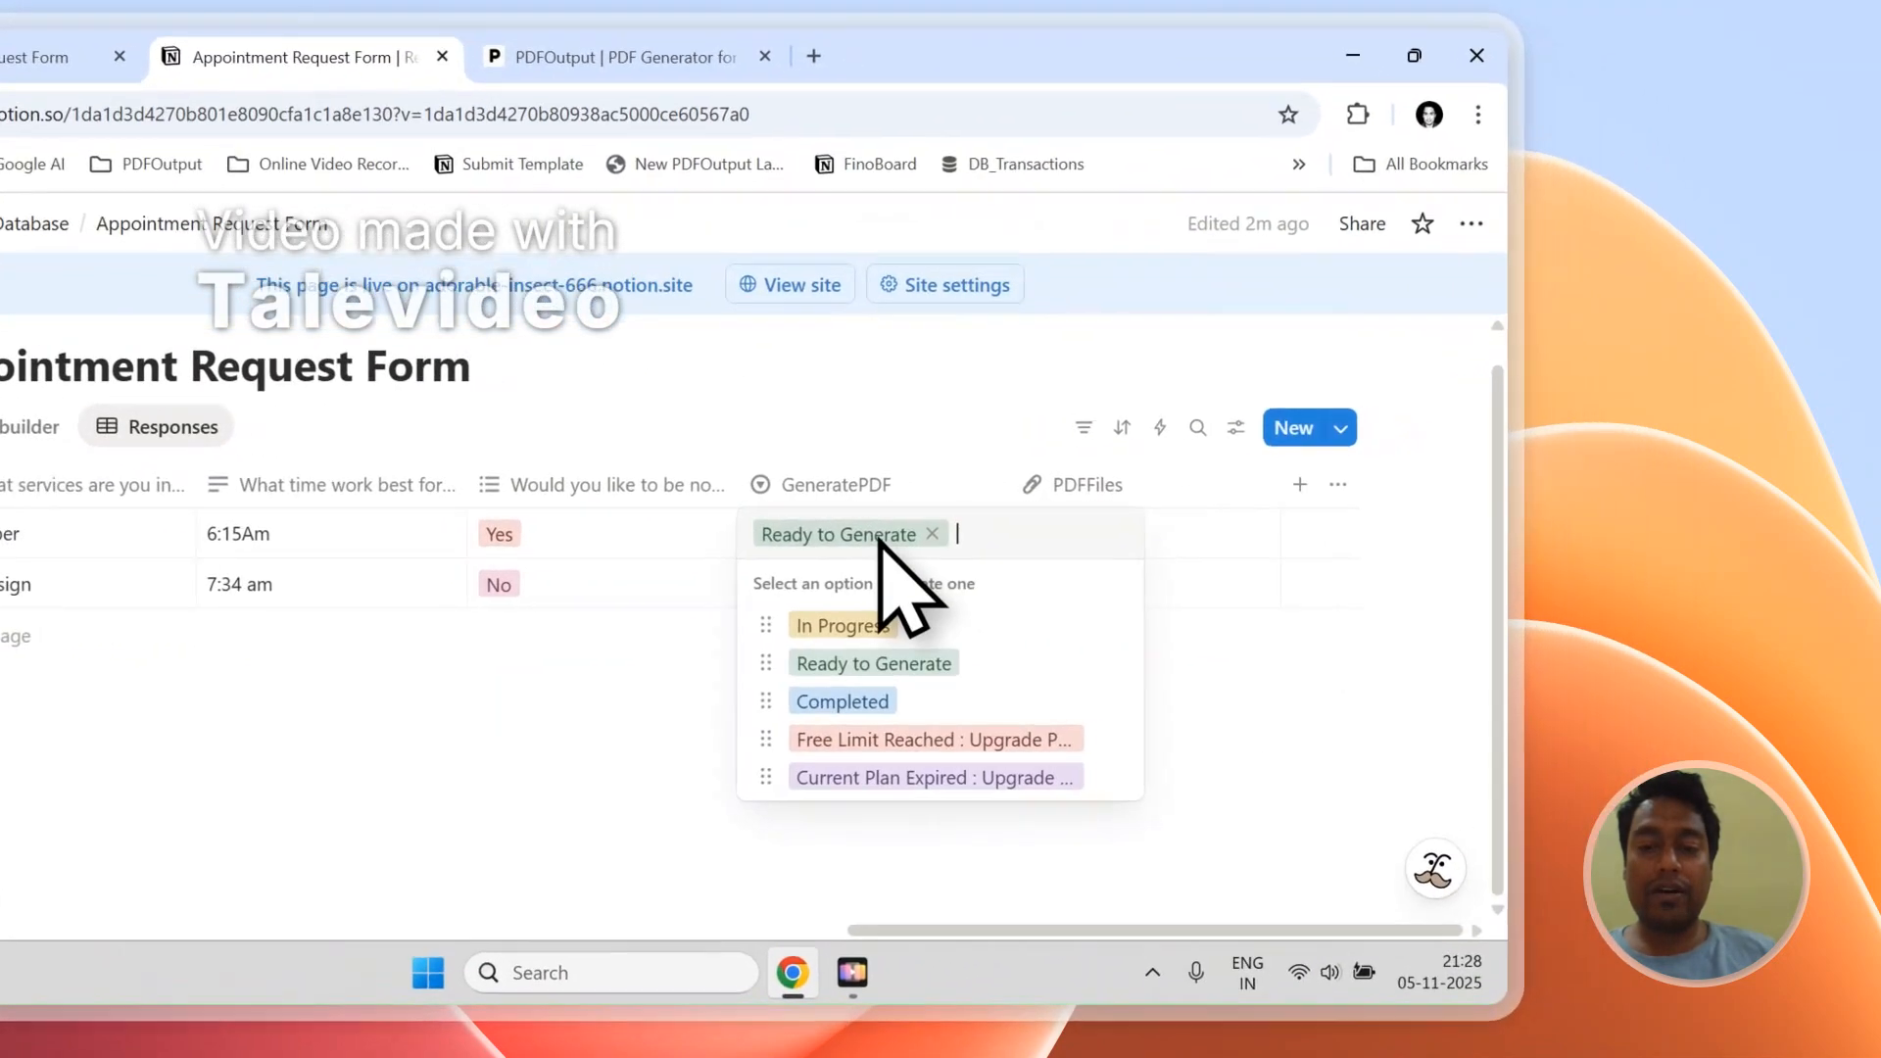
left_click(938, 665)
left_click(886, 585)
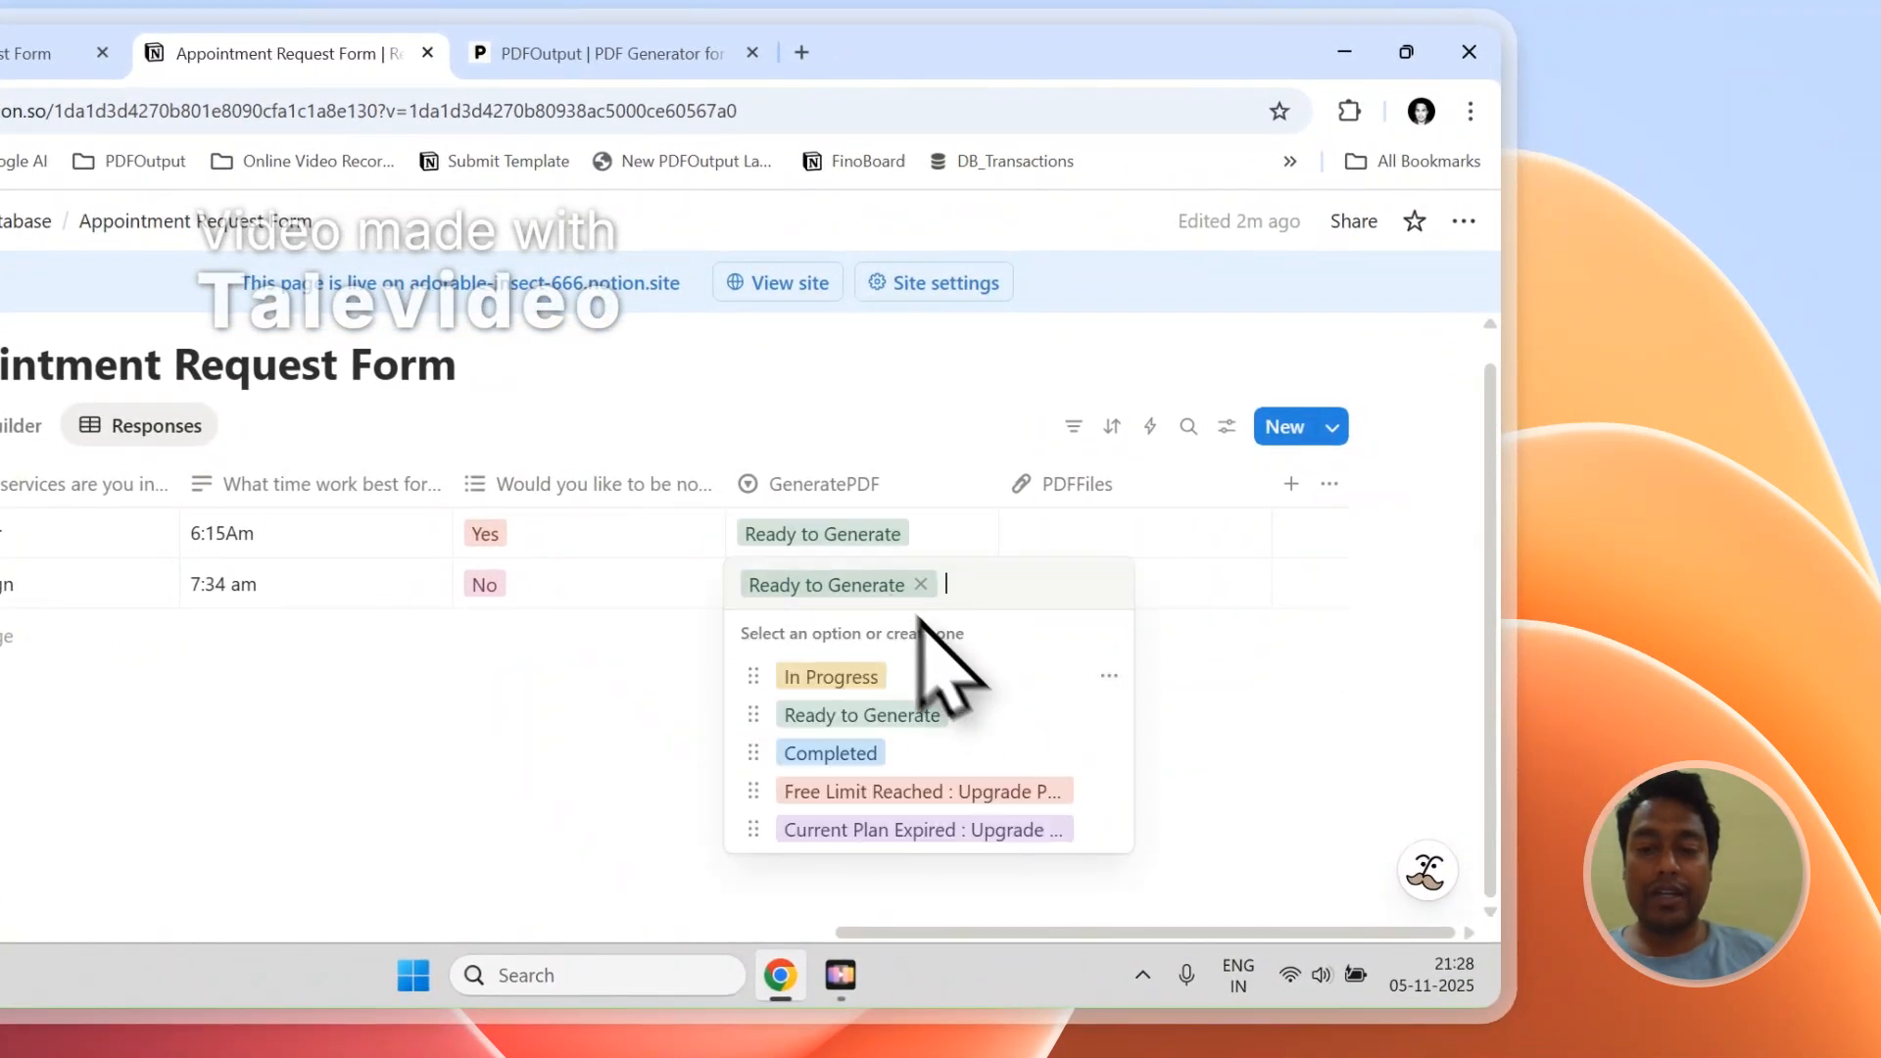
left_click(943, 710)
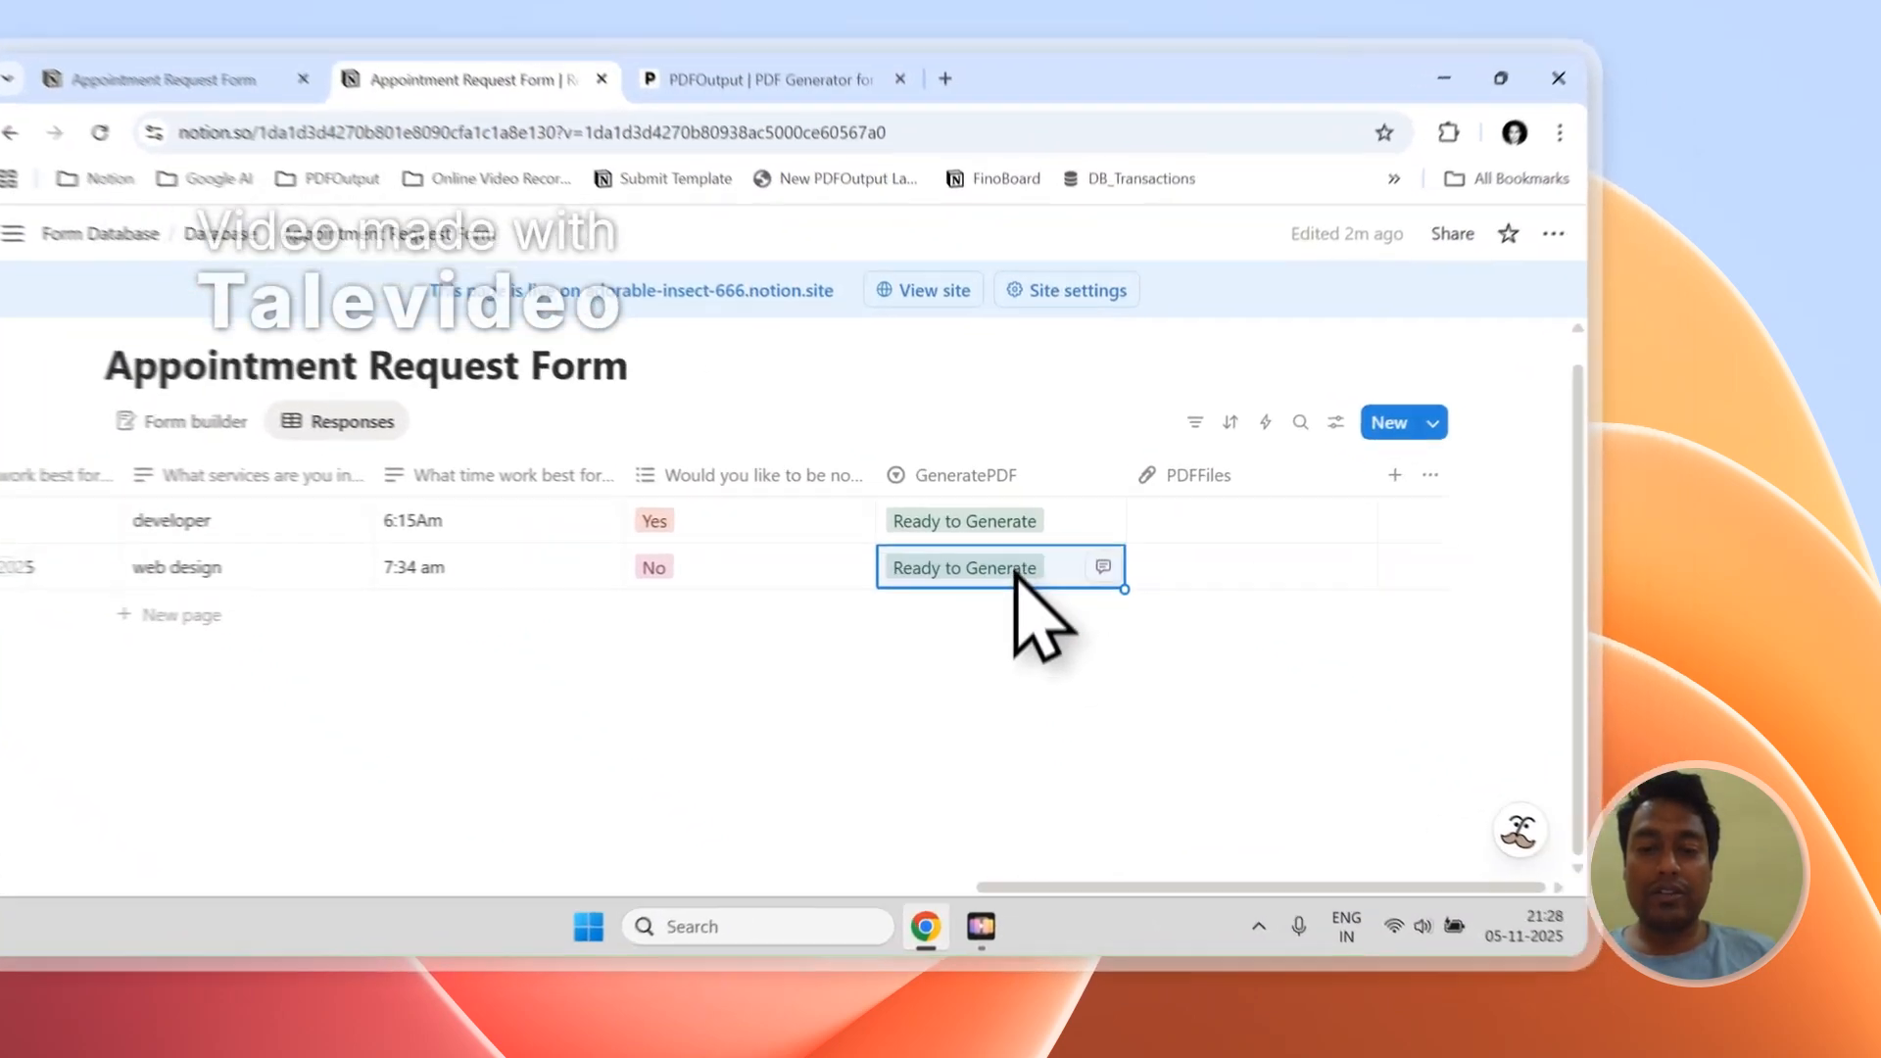
left_click(1141, 585)
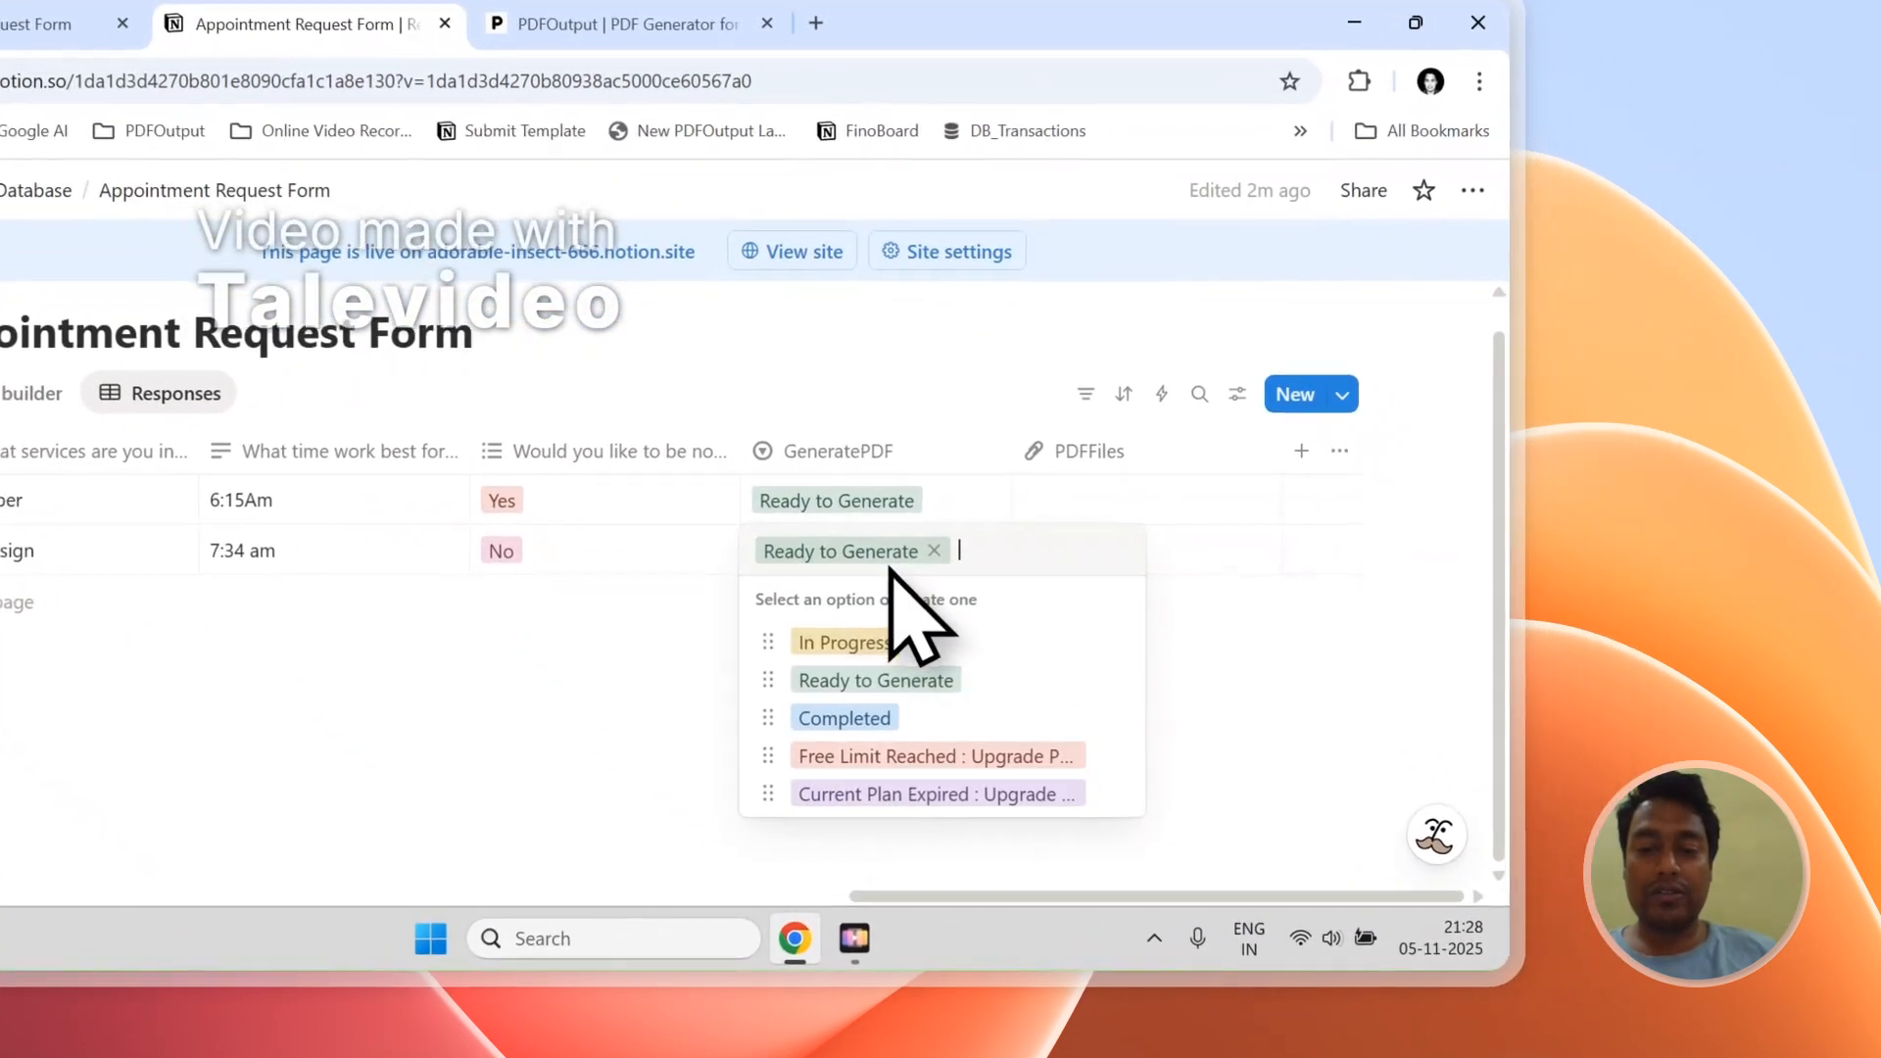
left_click(1166, 697)
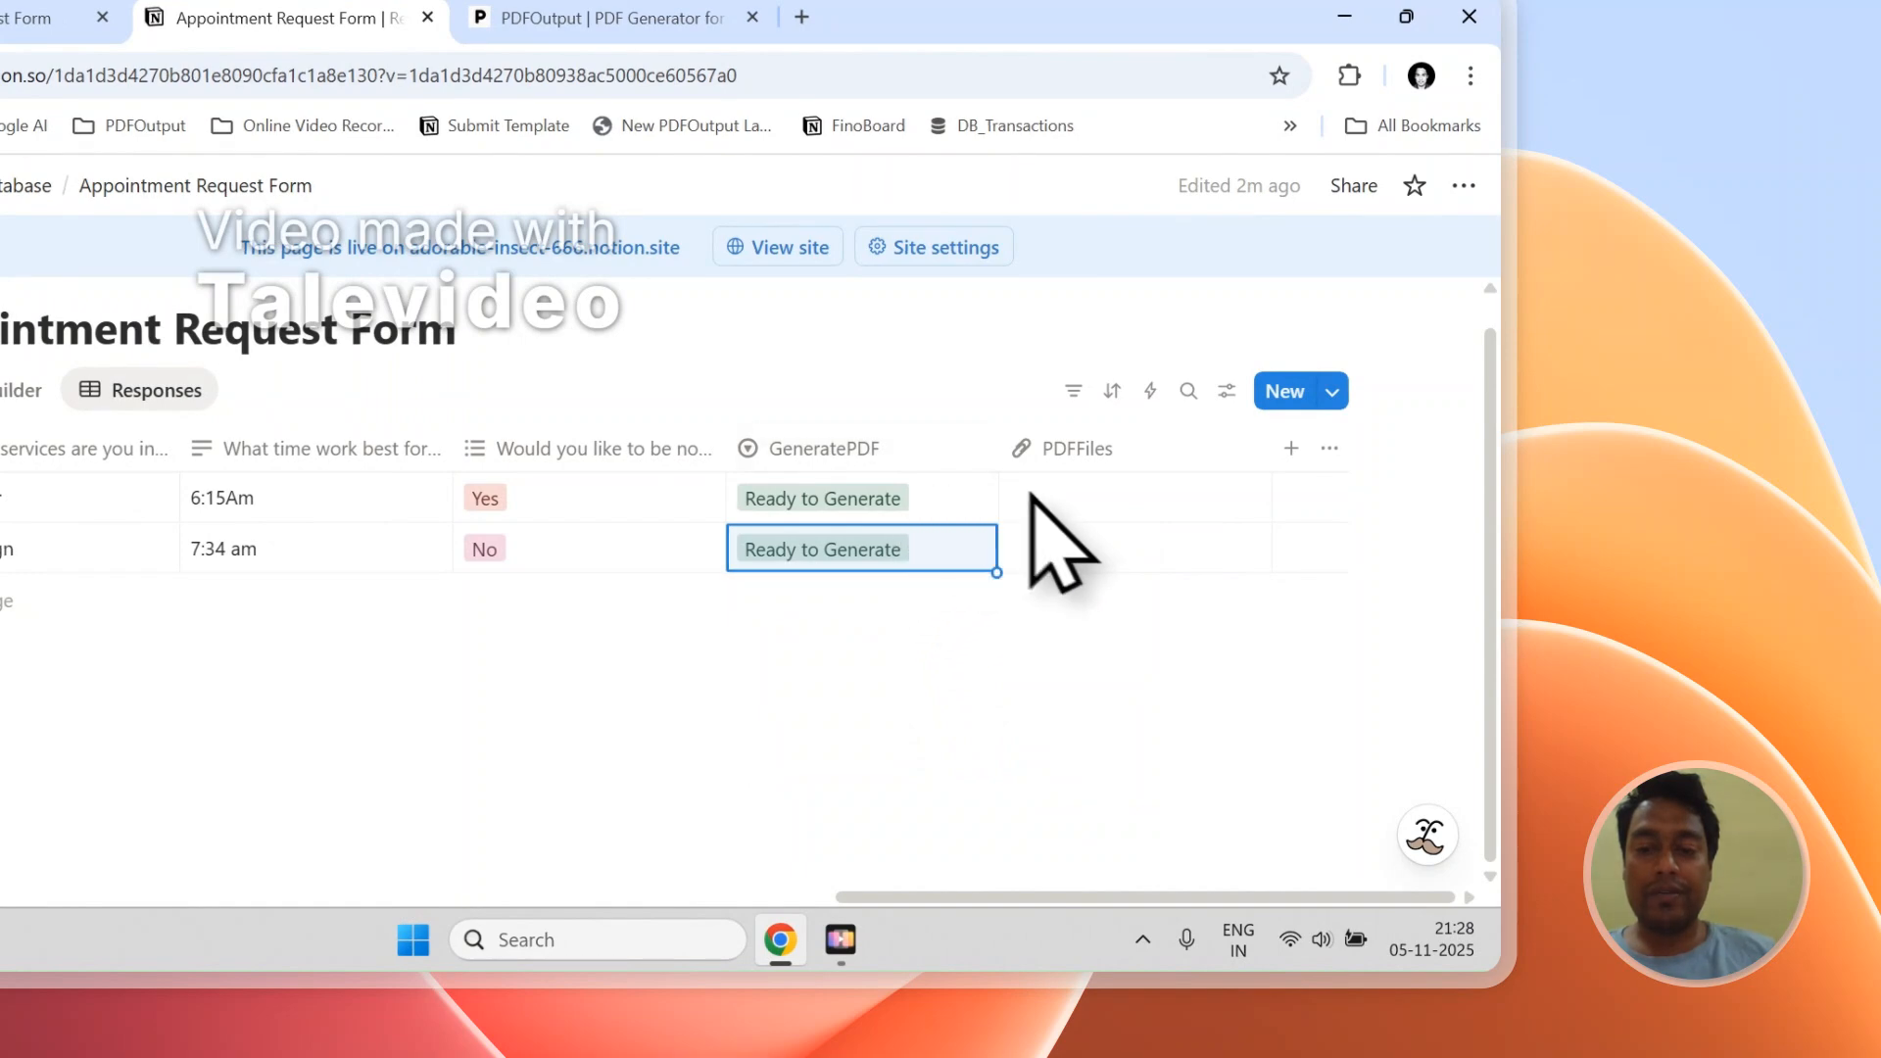
Step: Generate the PDFs for the Appointment Request Form database in PDFOutput, and return to the Notion responses table
left_click(597, 17)
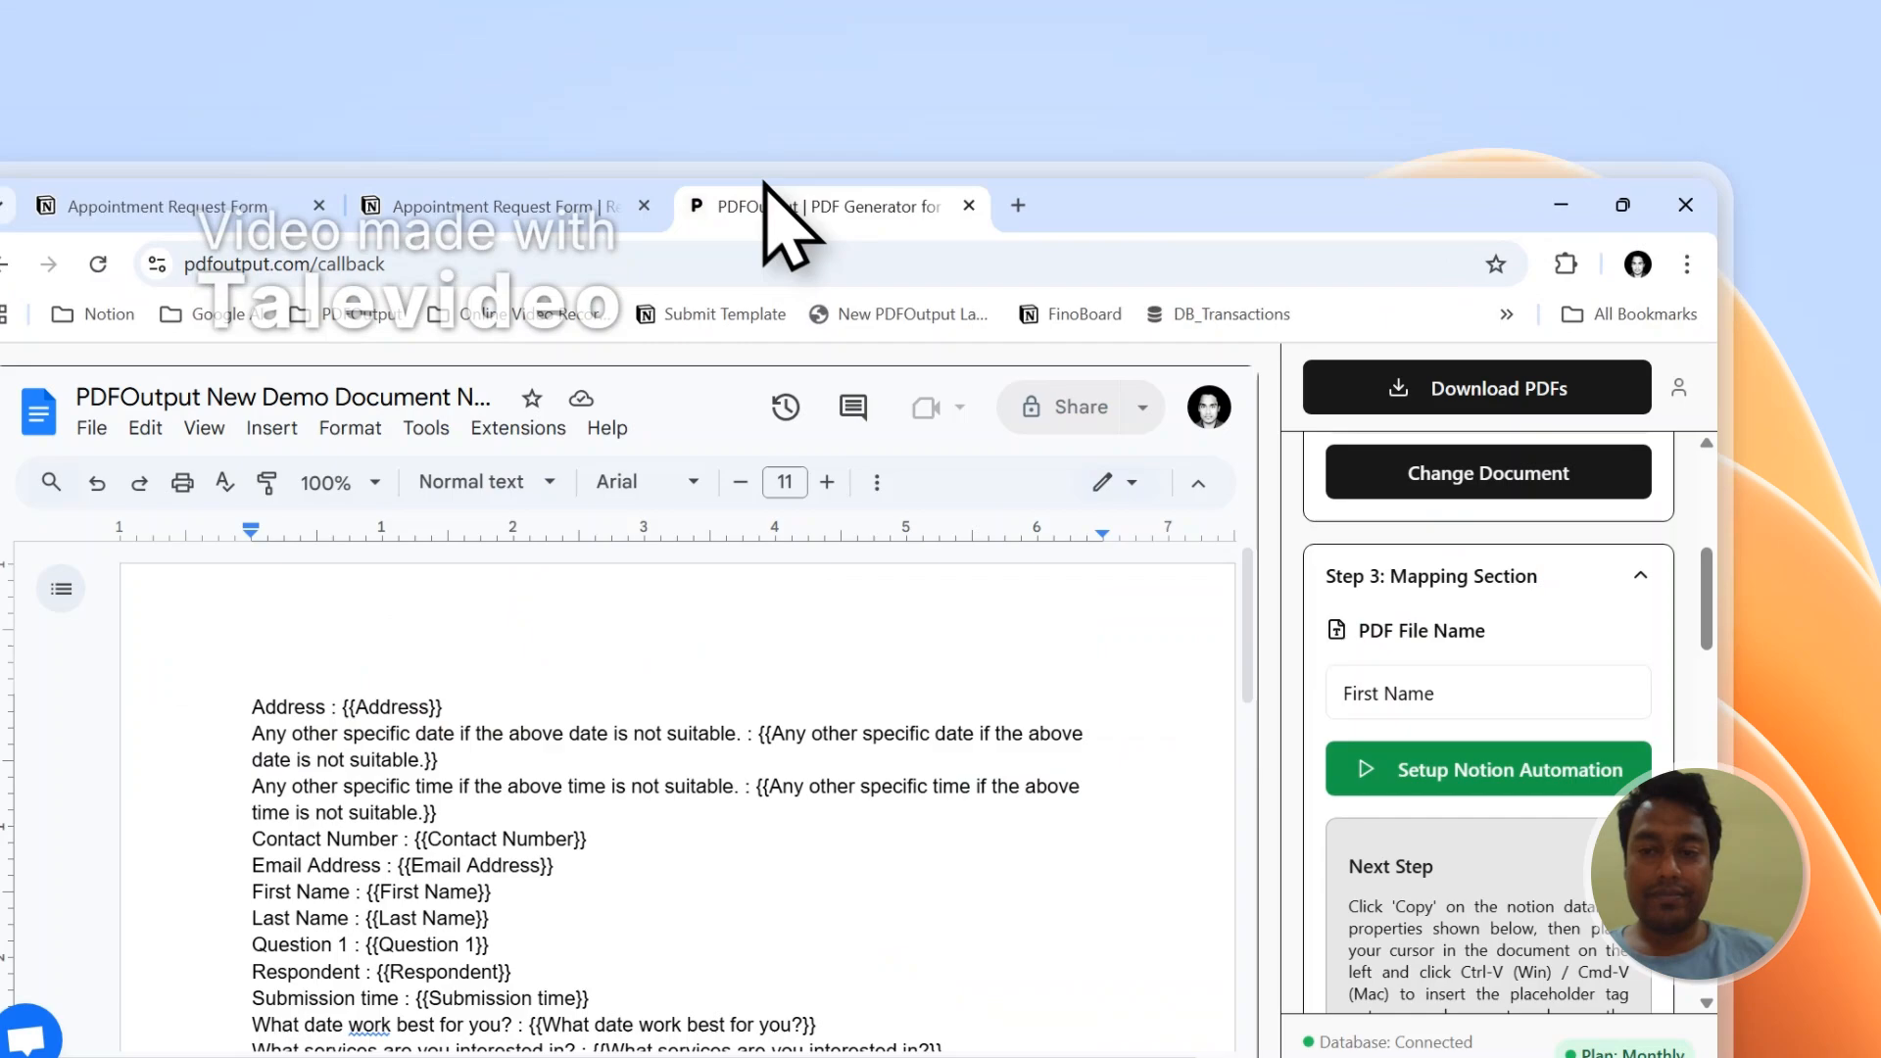
scroll(1391, 588, "up", 5)
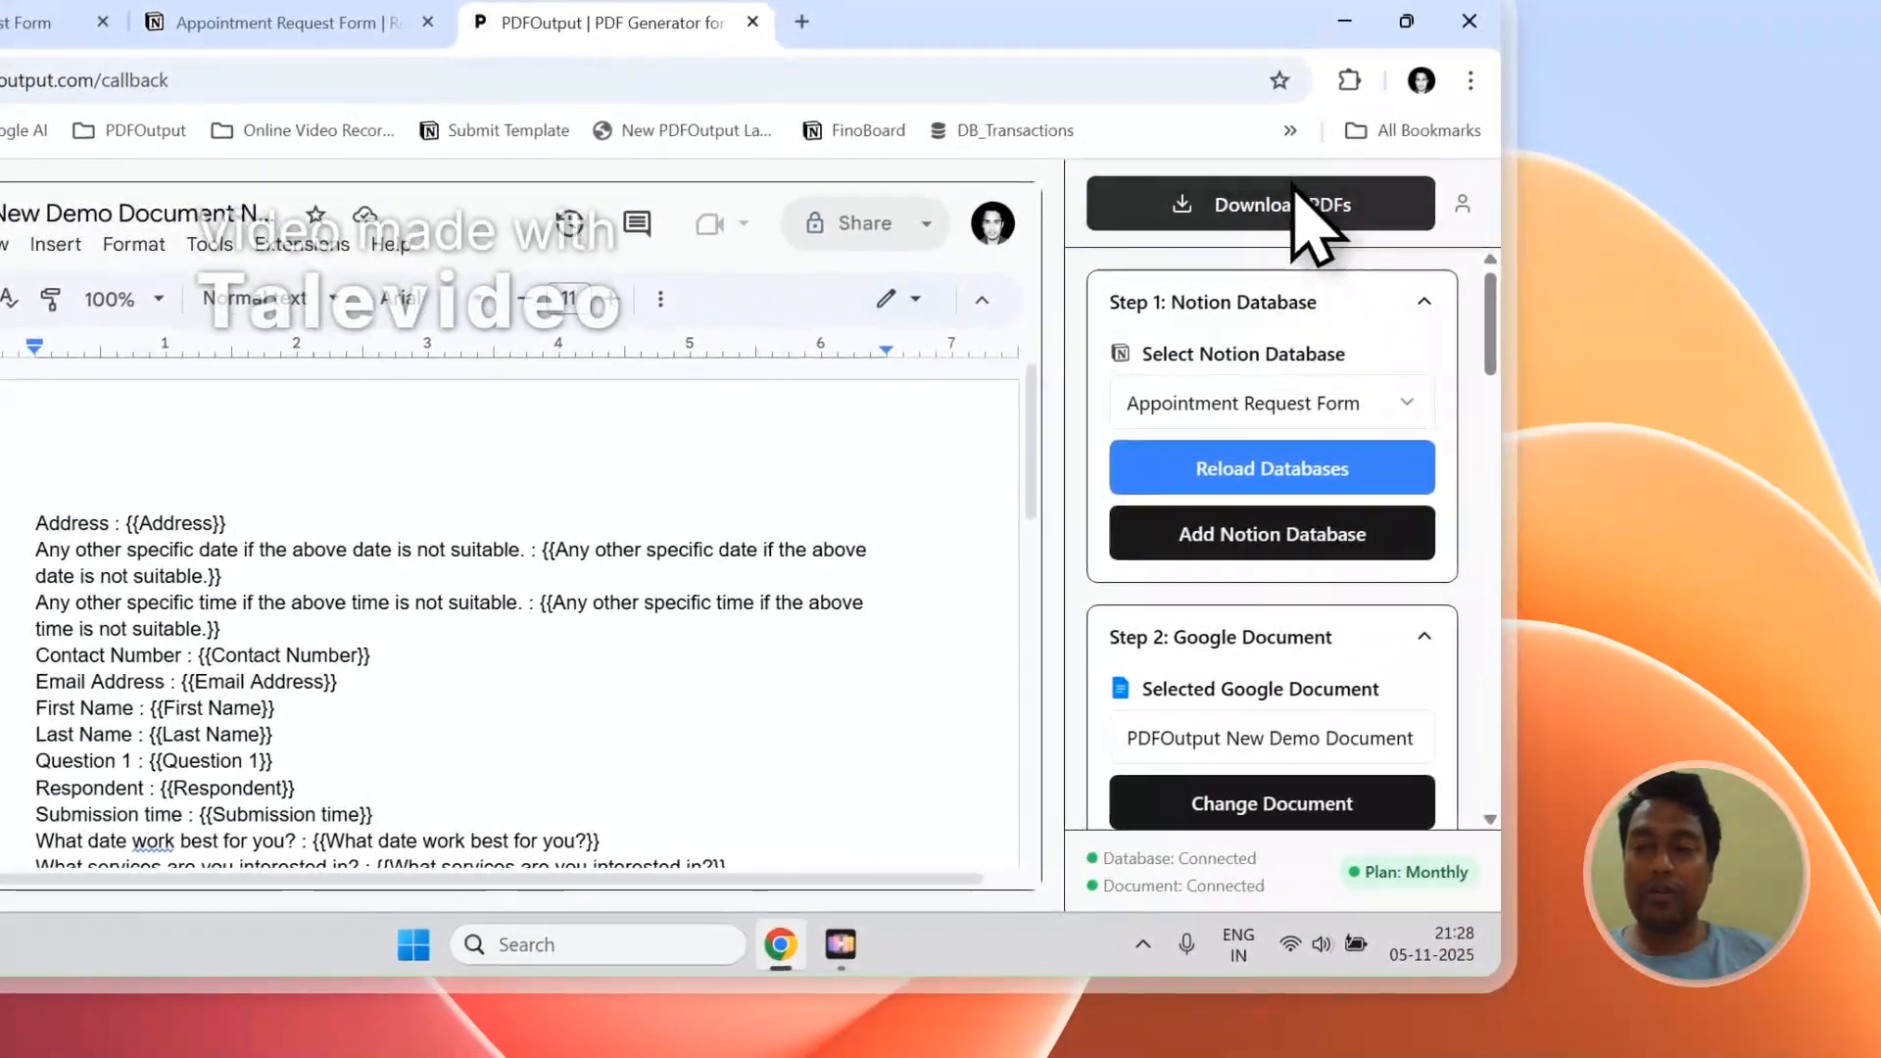
left_click(1293, 191)
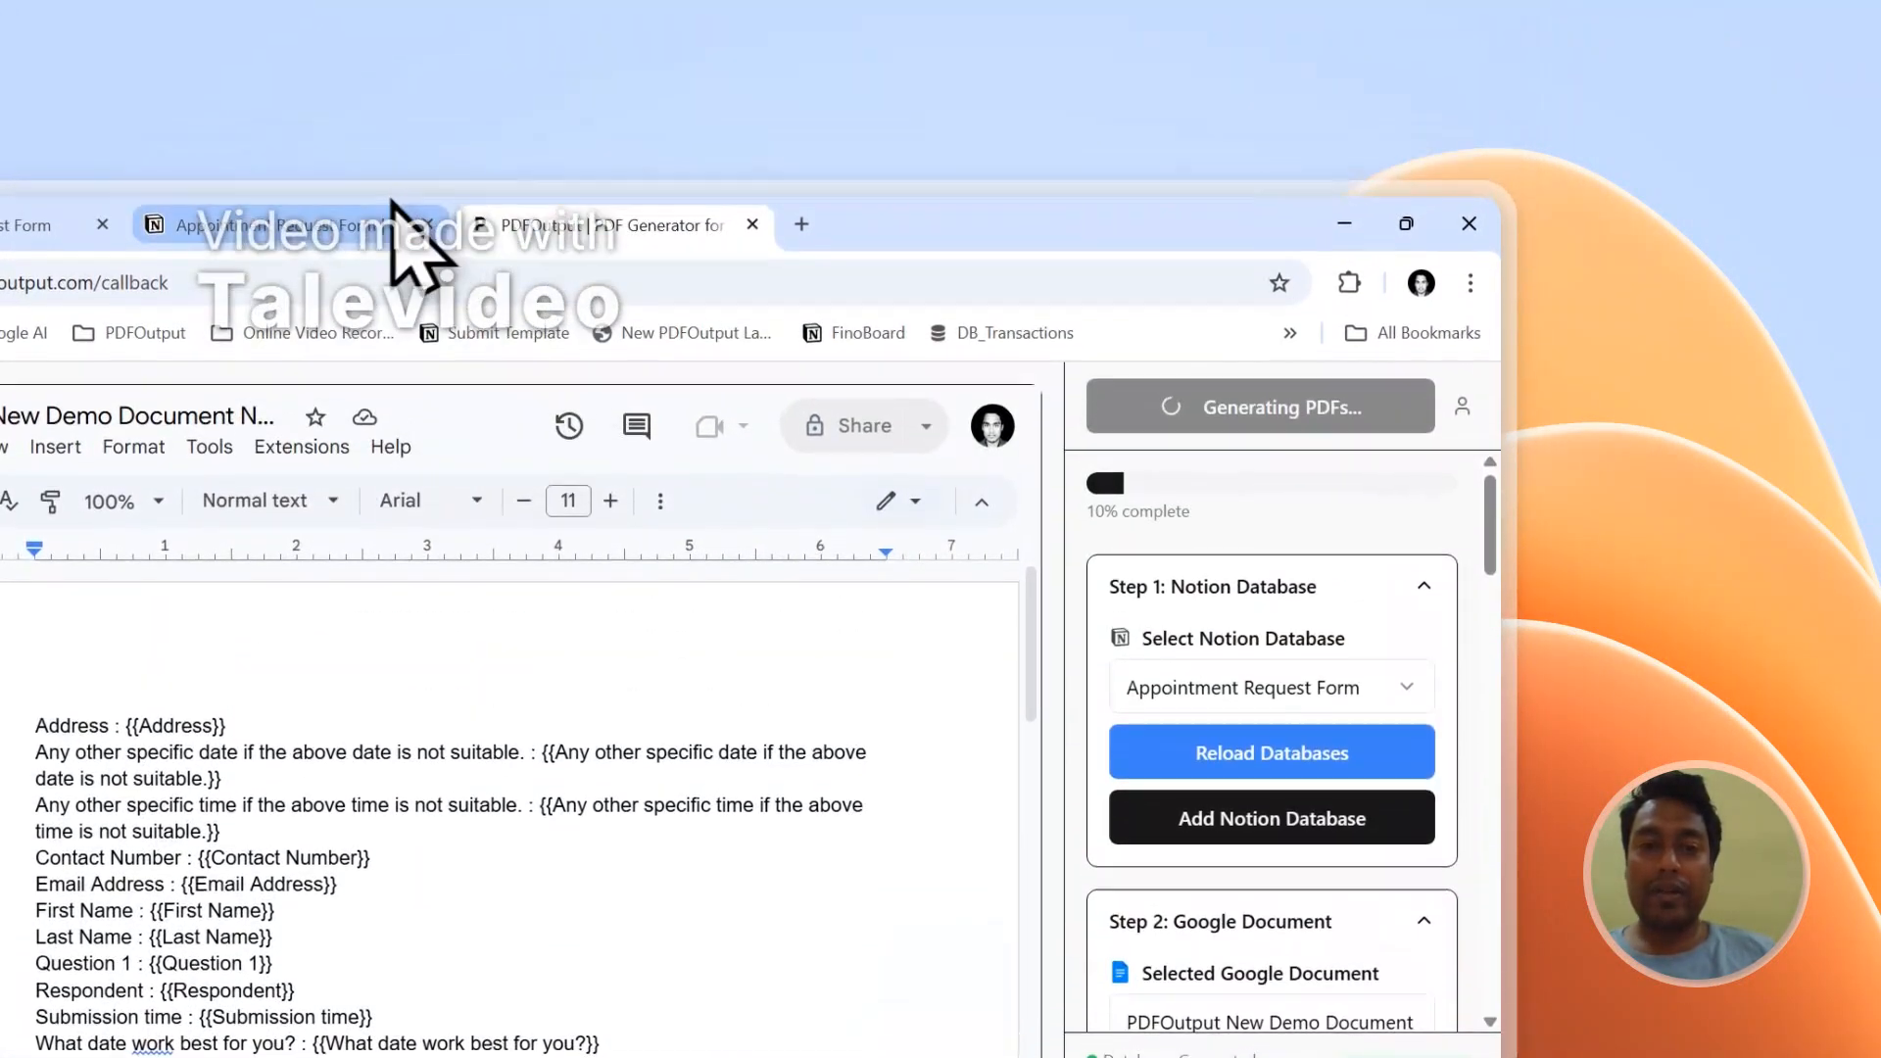
left_click(280, 22)
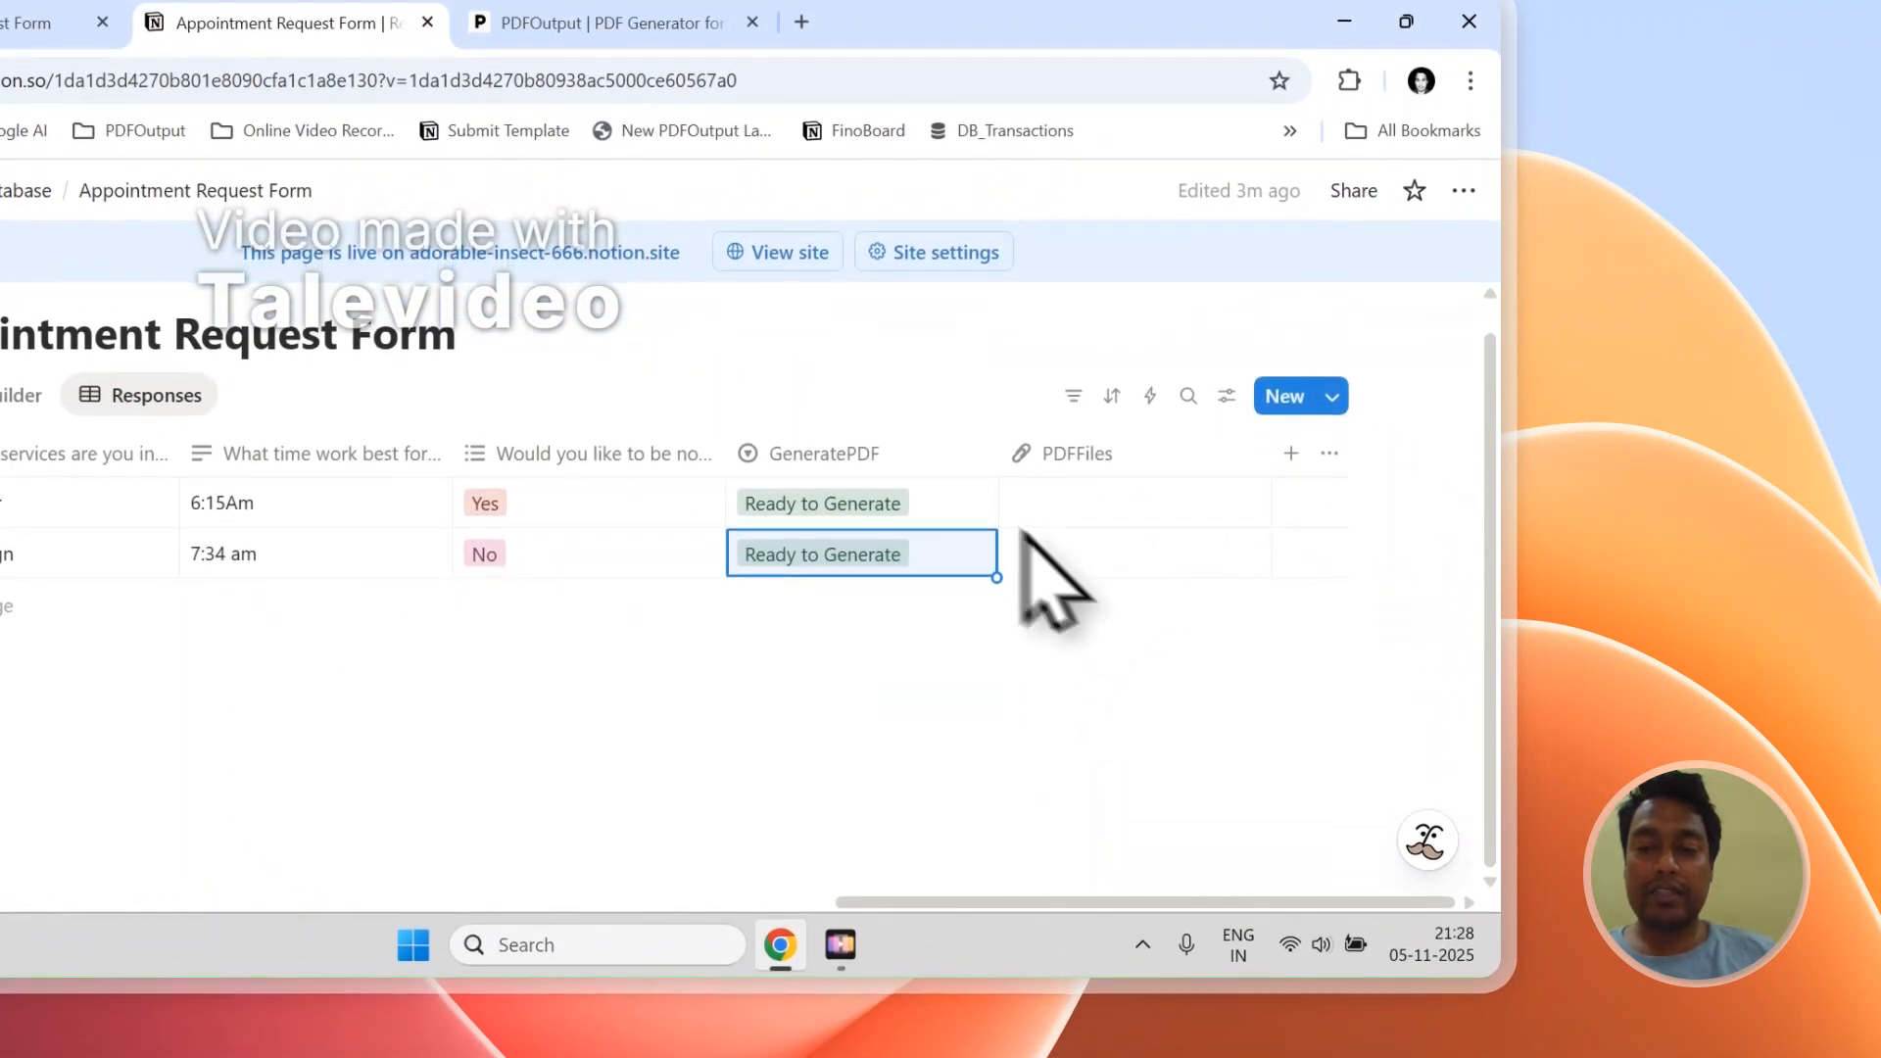
left_click(1036, 619)
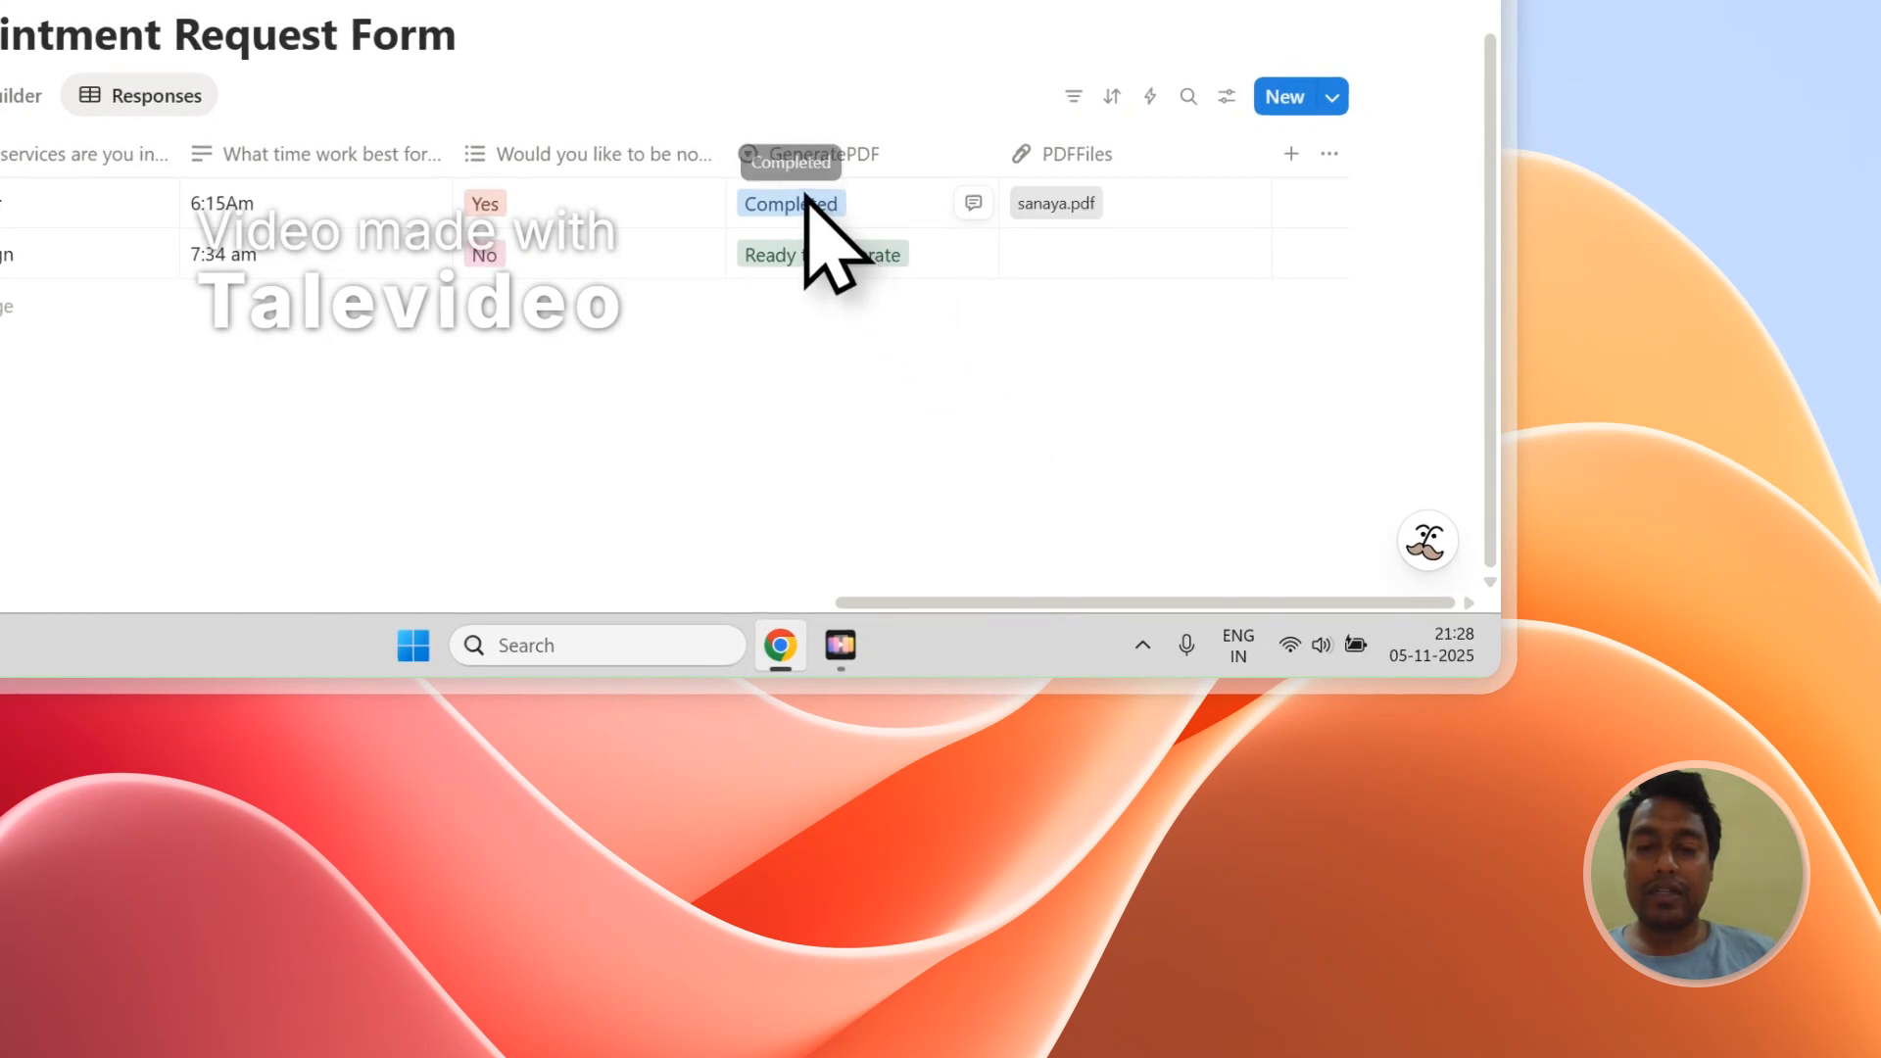
Step: Open both generated PDFs from the PDFFiles column, inspect their filled-in fields such as Contact Number, and close them
left_click(1057, 204)
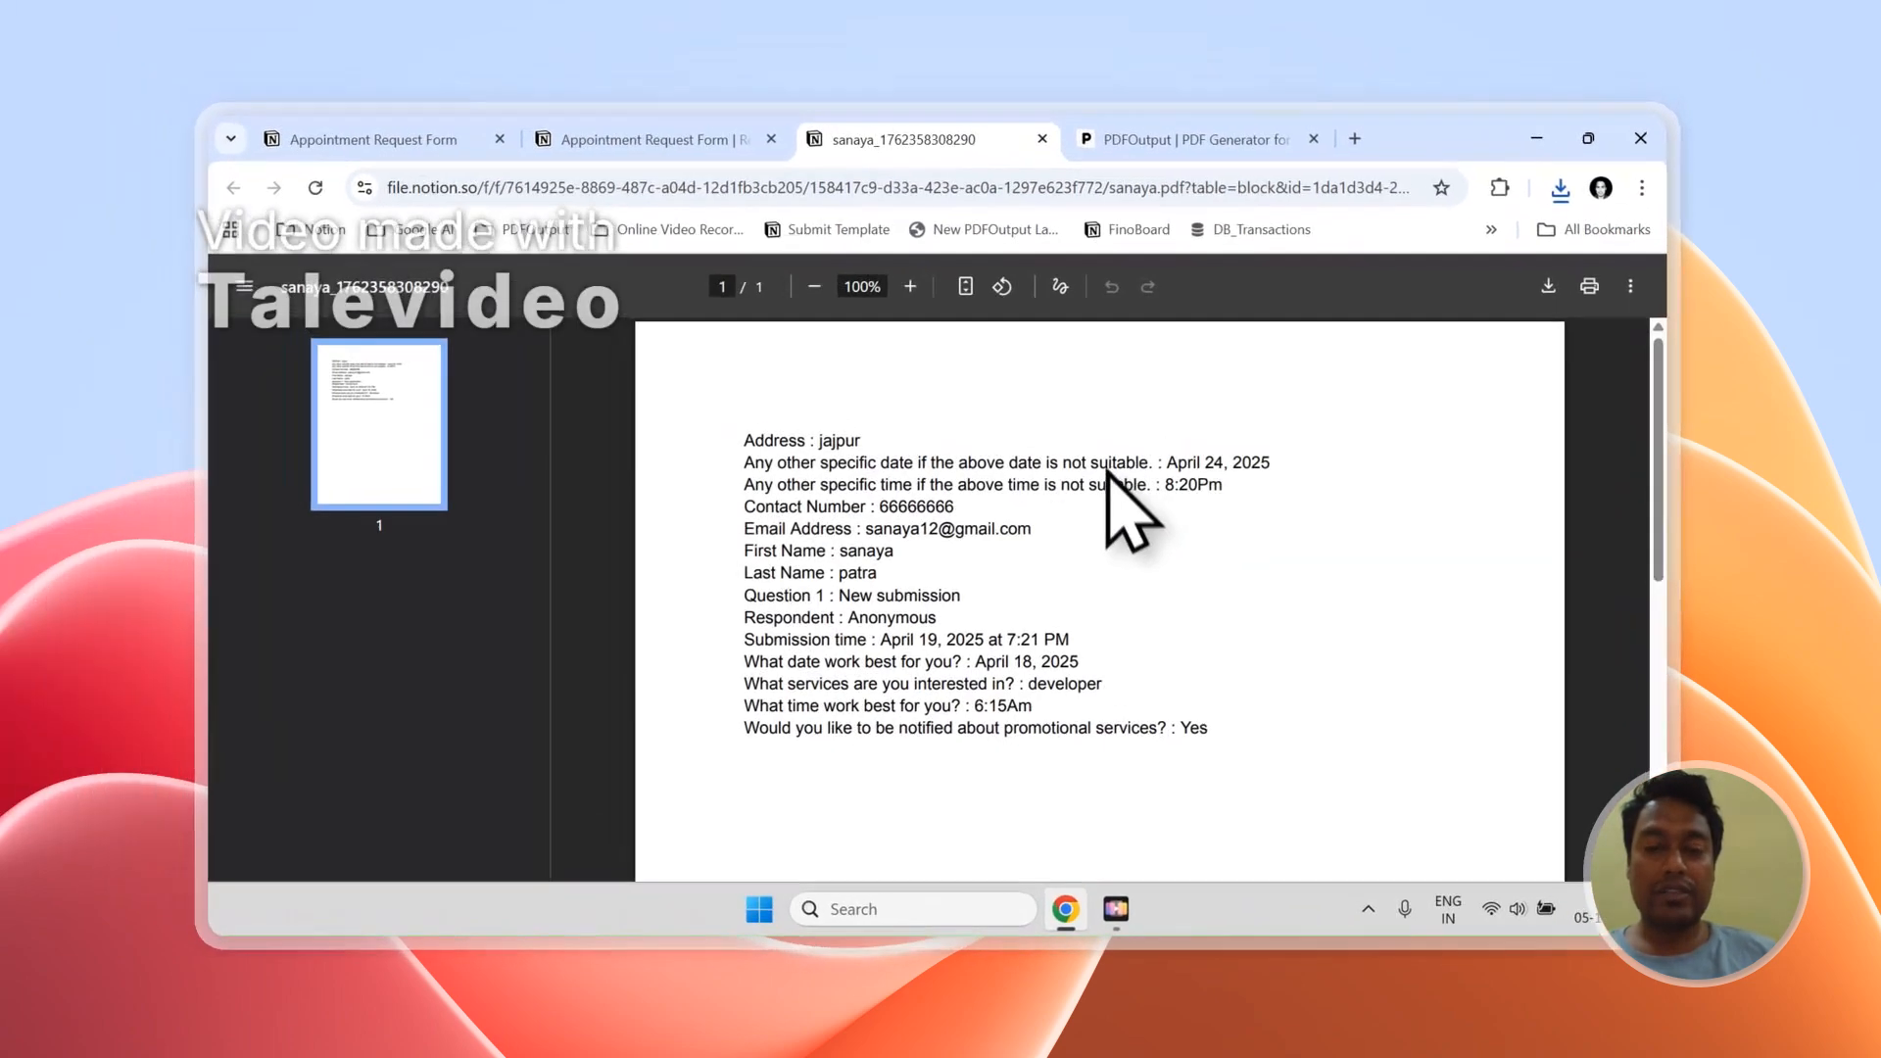
double_click(854, 445)
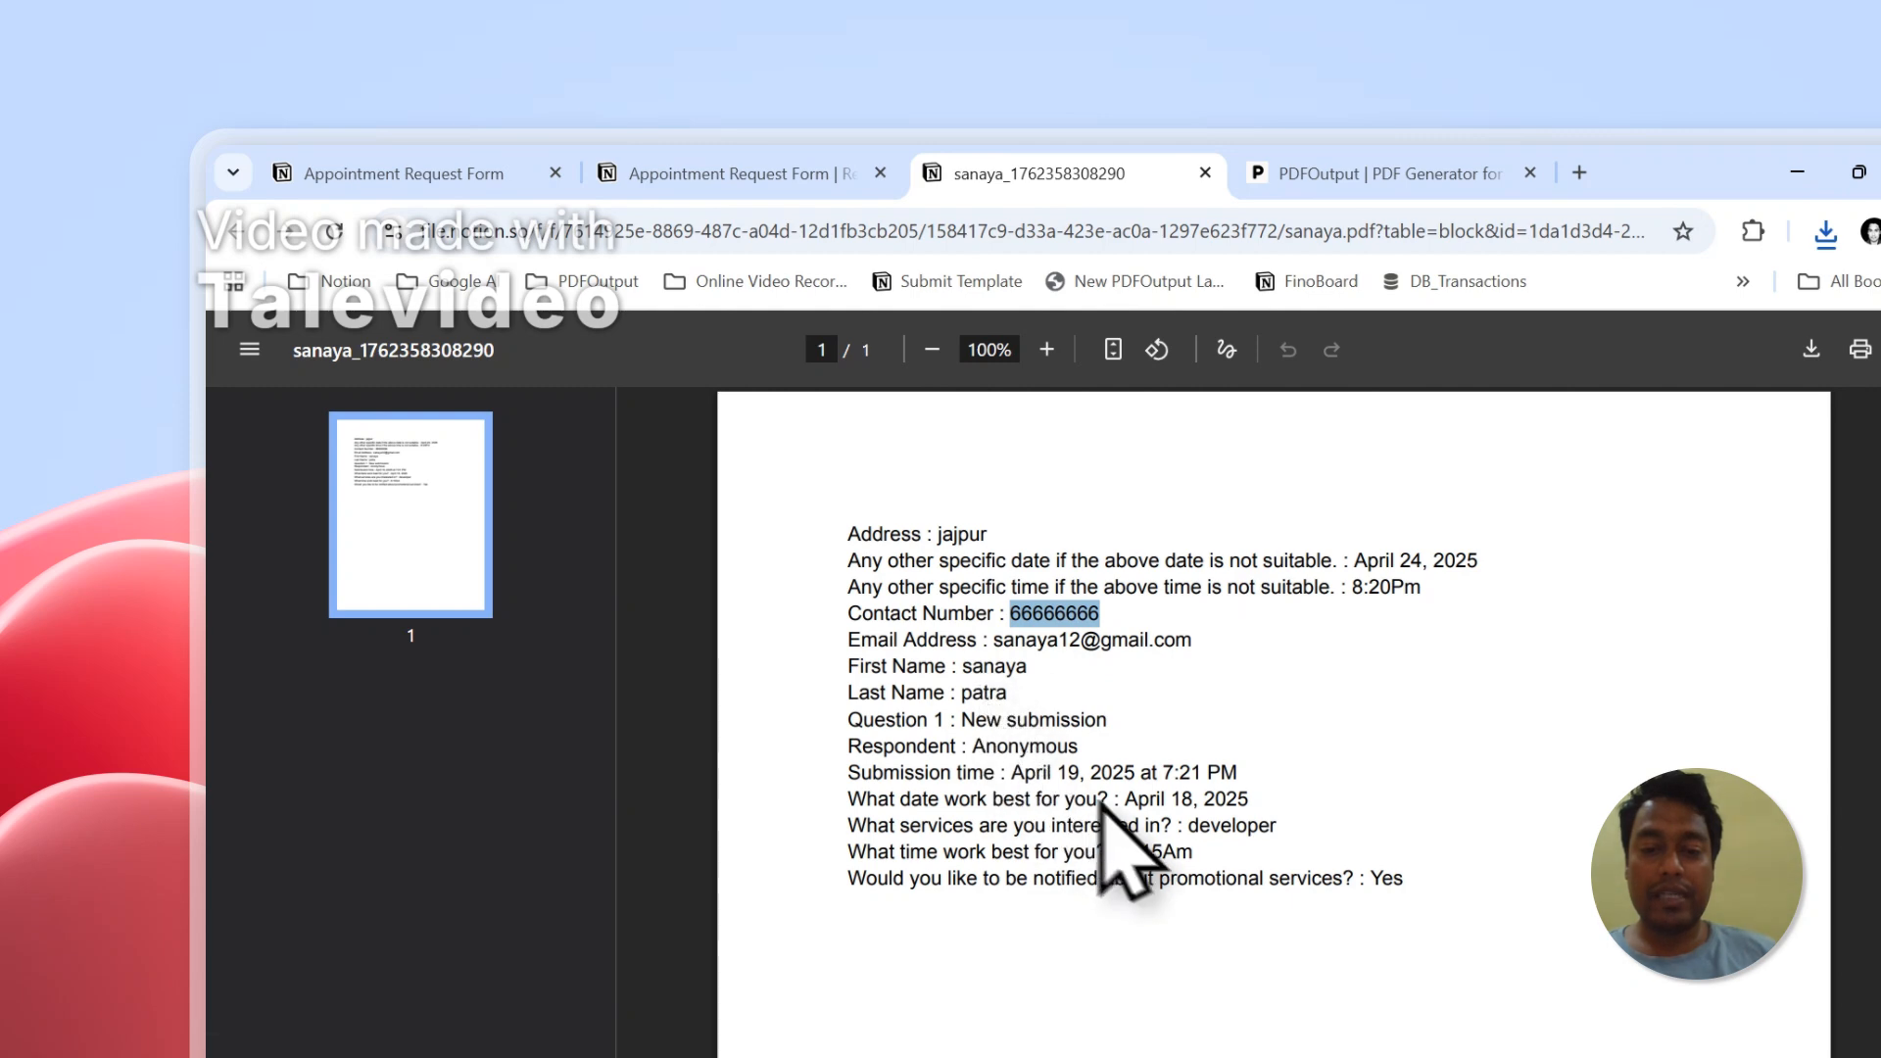
left_click(862, 174)
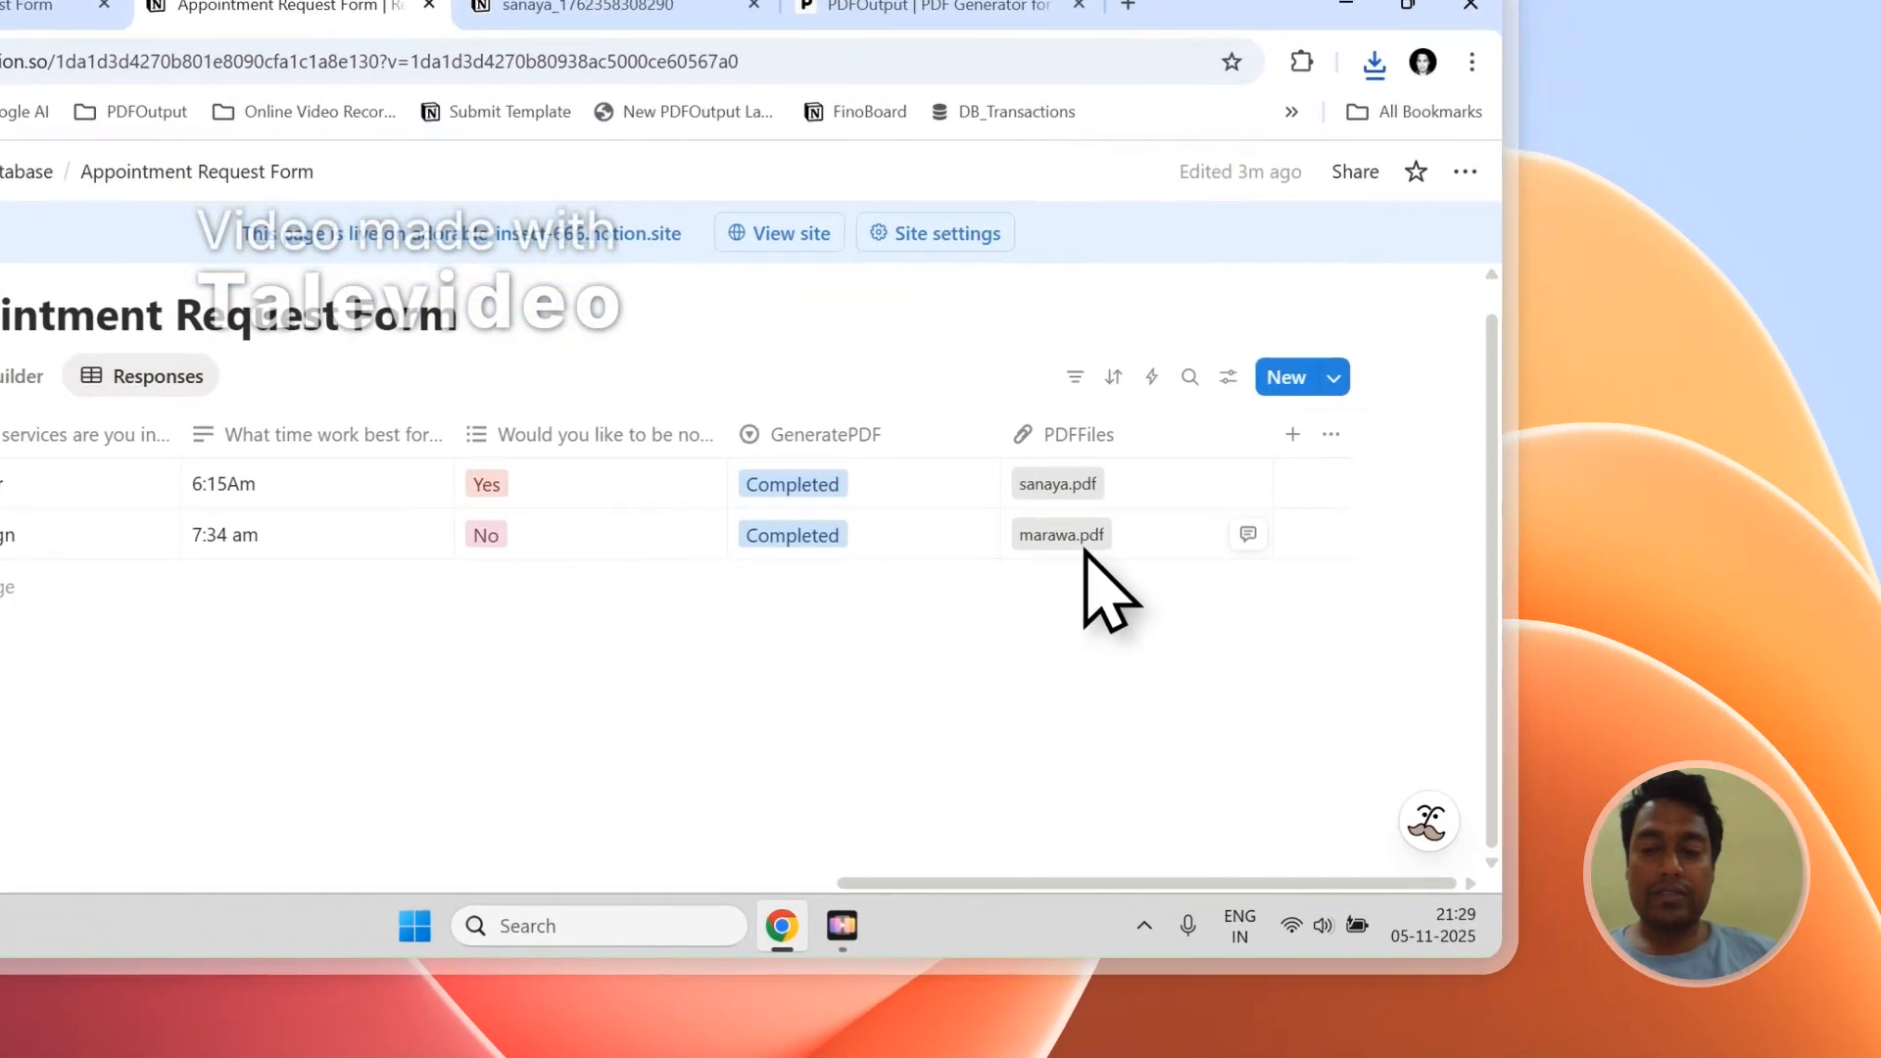
left_click(1081, 544)
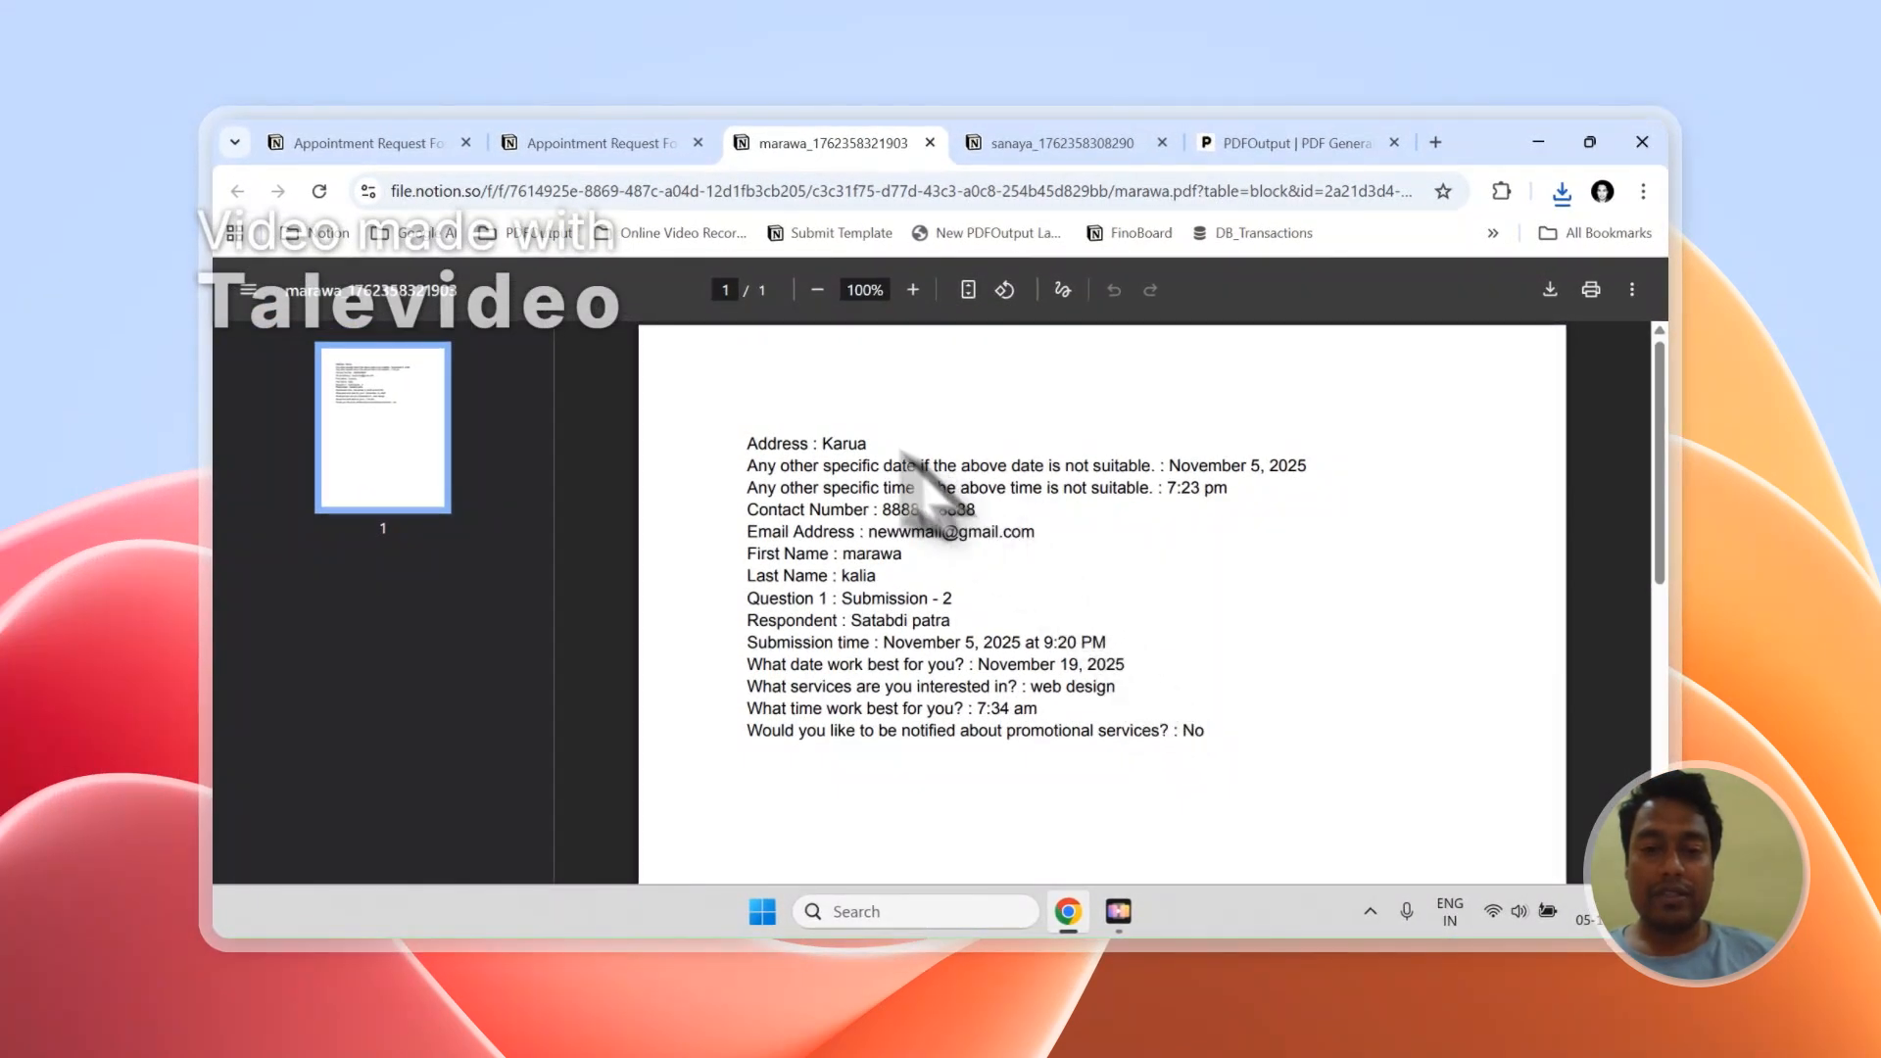
left_click(984, 143)
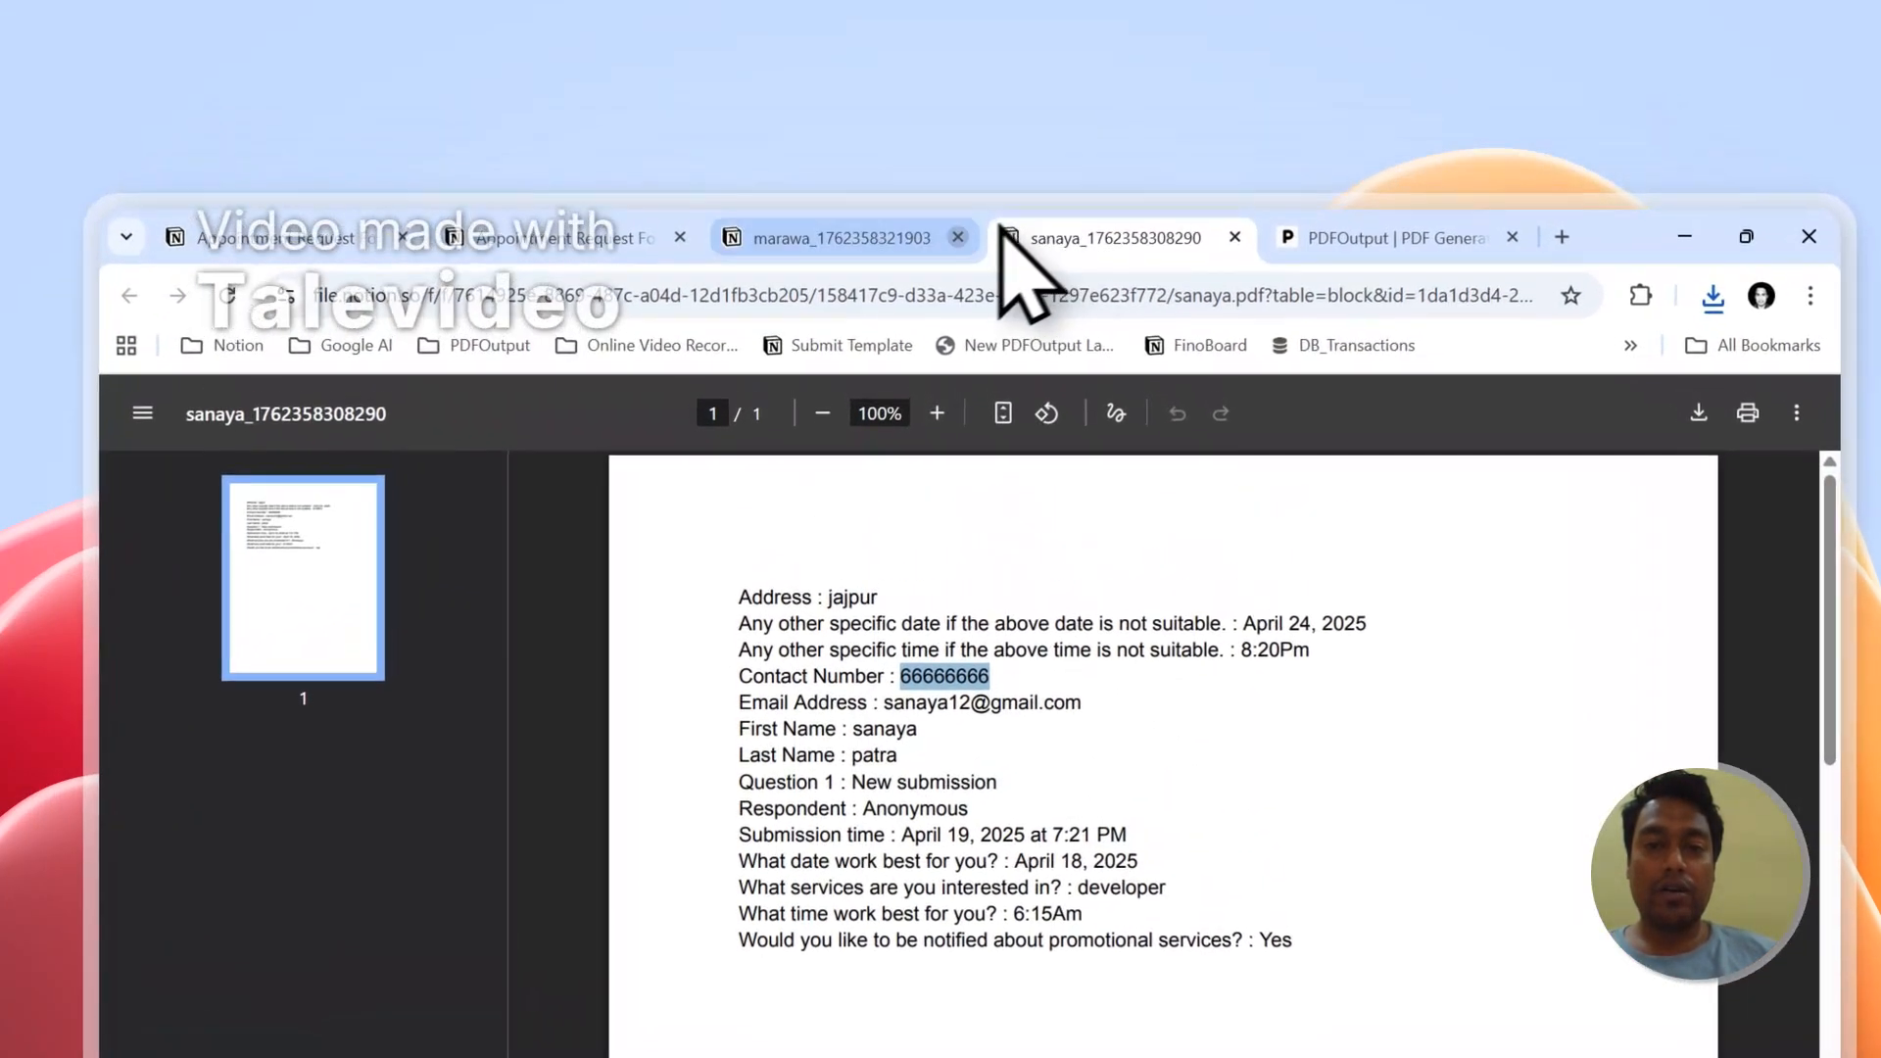
left_click(929, 143)
left_click(958, 240)
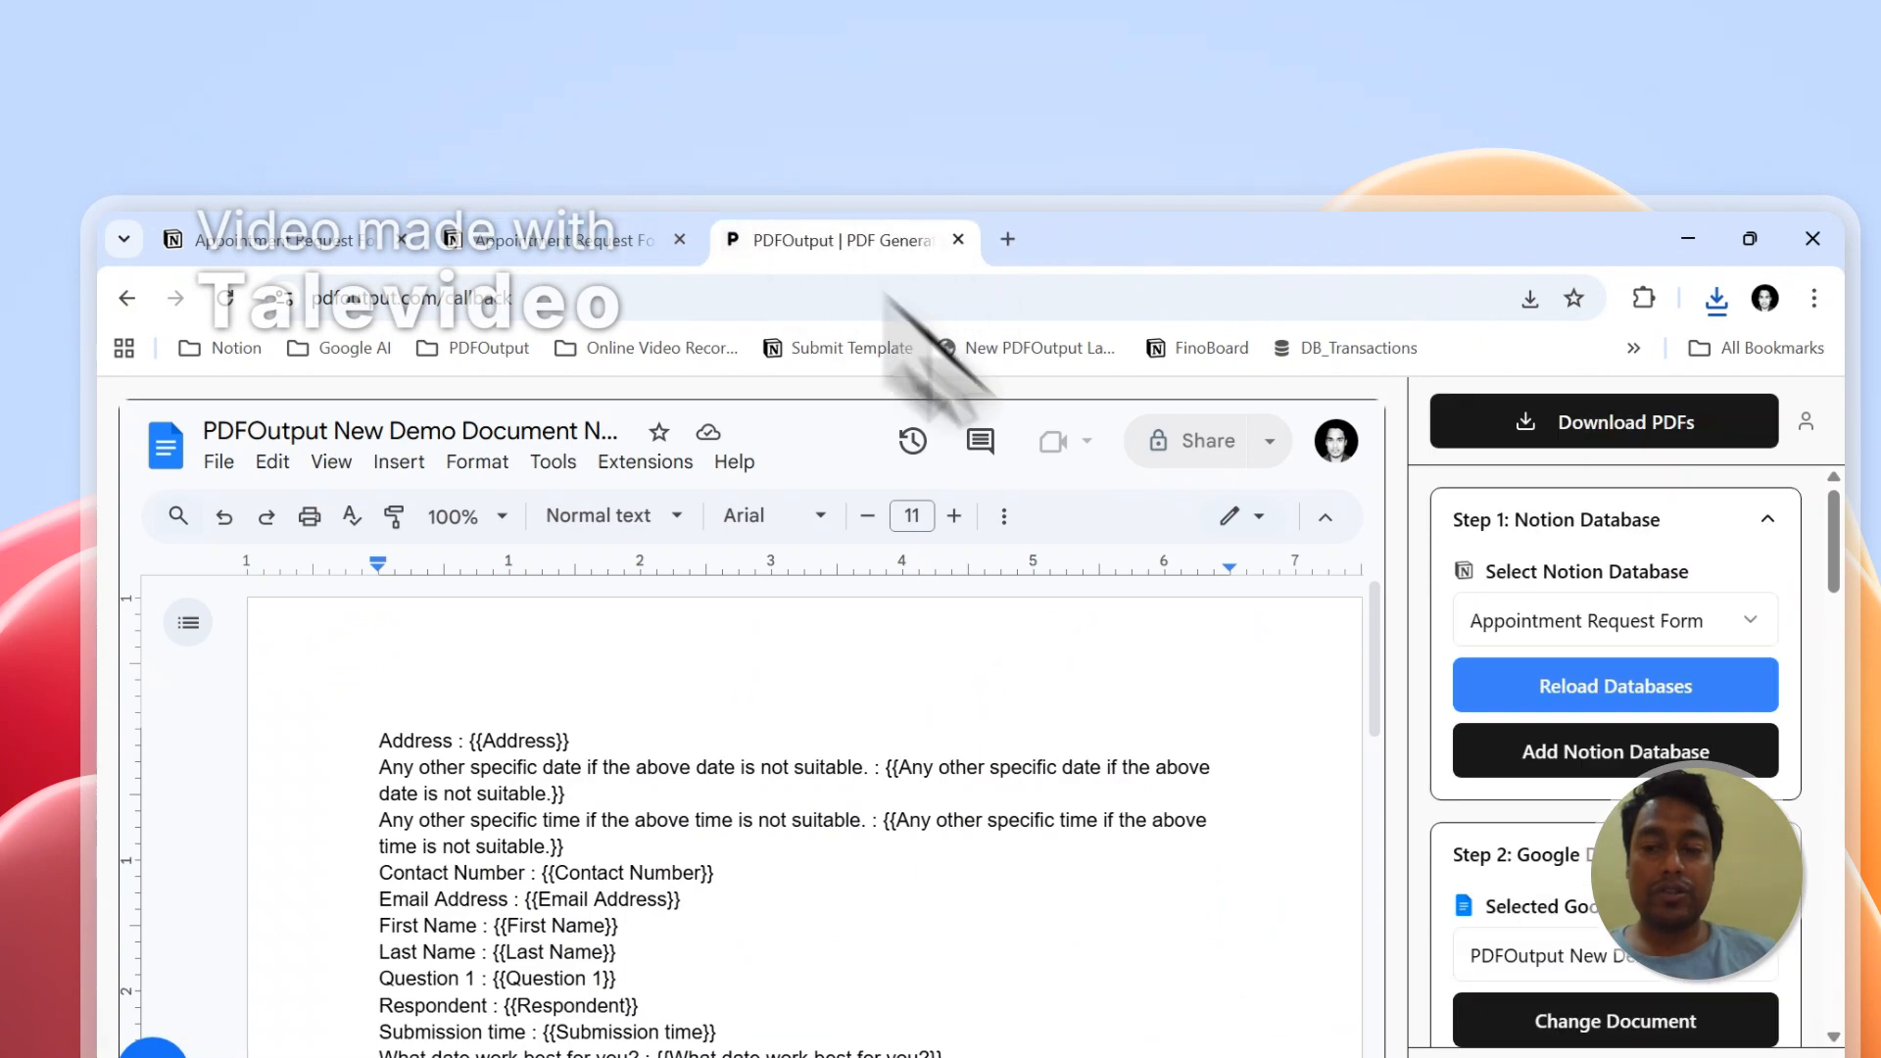
Step: Set up Notion Automation from PDFOutput's Mapping Section and dismiss the notification
scroll(1417, 749, "down", 5)
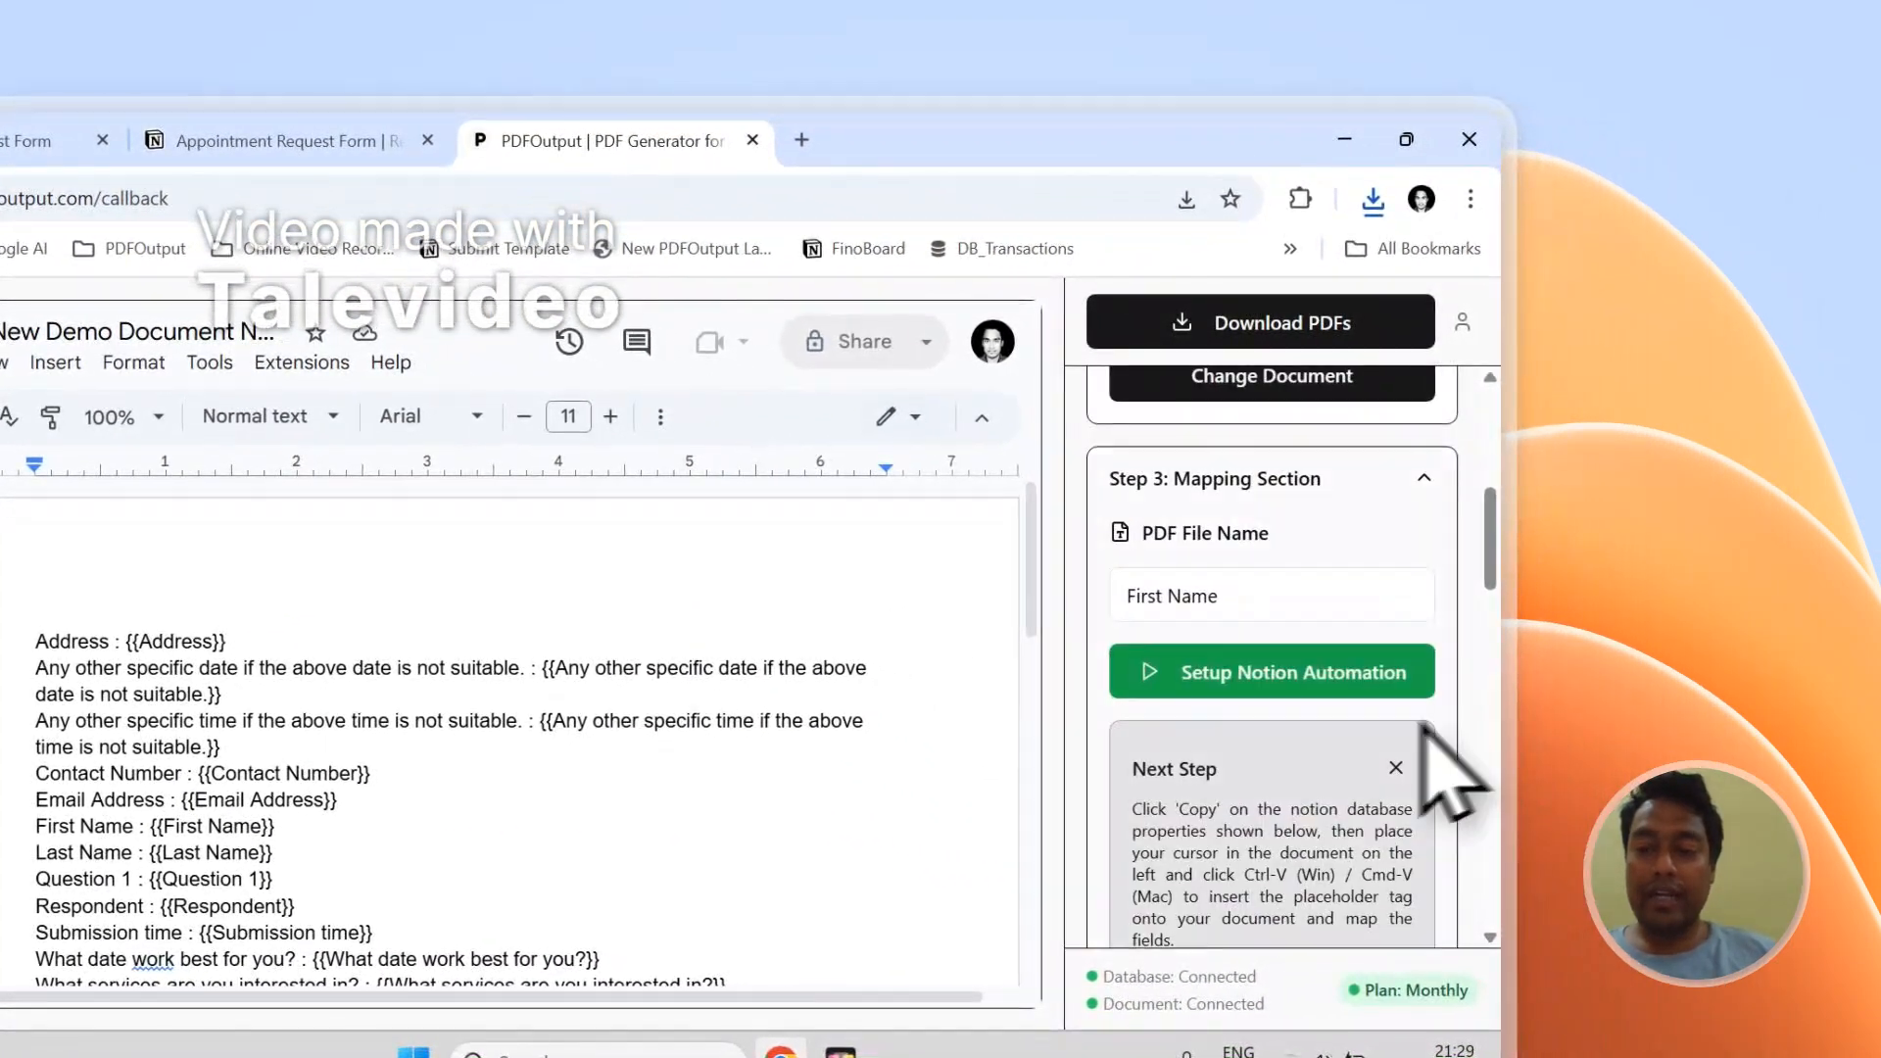
left_click(1214, 692)
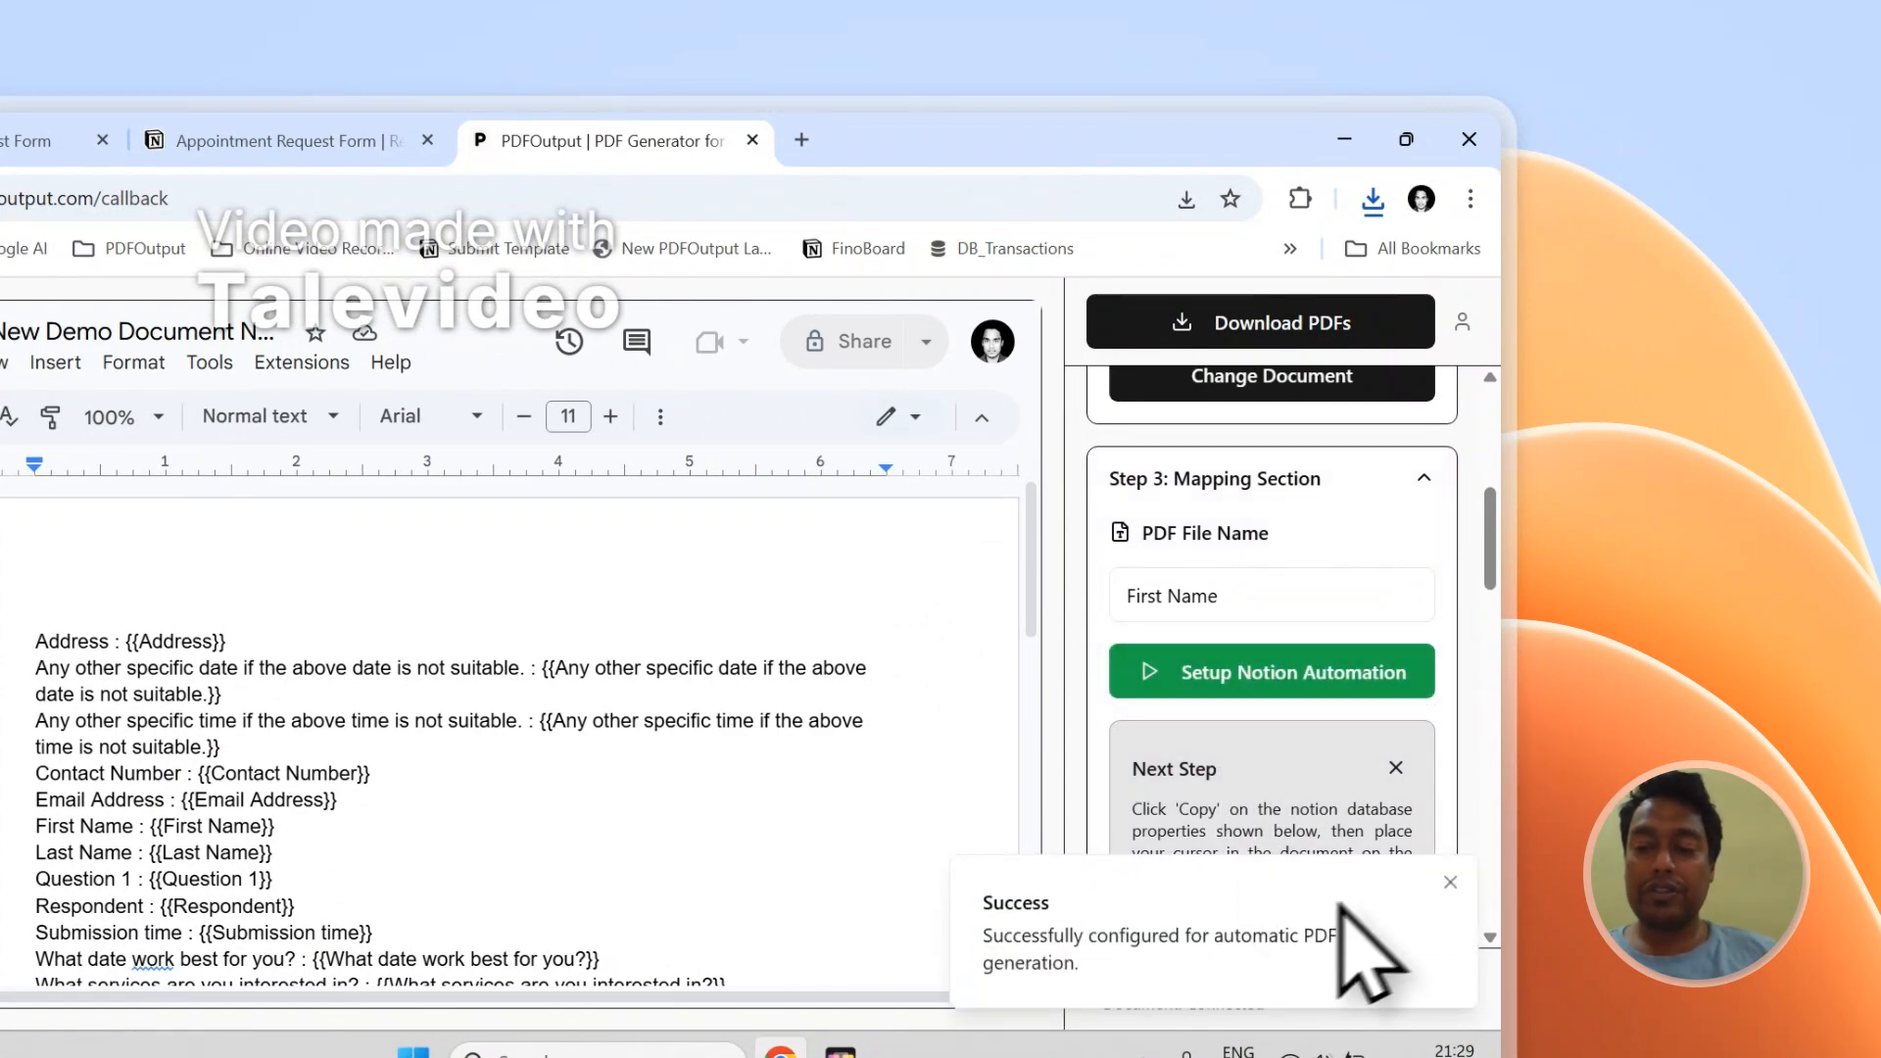
left_click(1447, 885)
Step: Add two empty pages to the Appointment Request Form responses in Notion
left_click(276, 140)
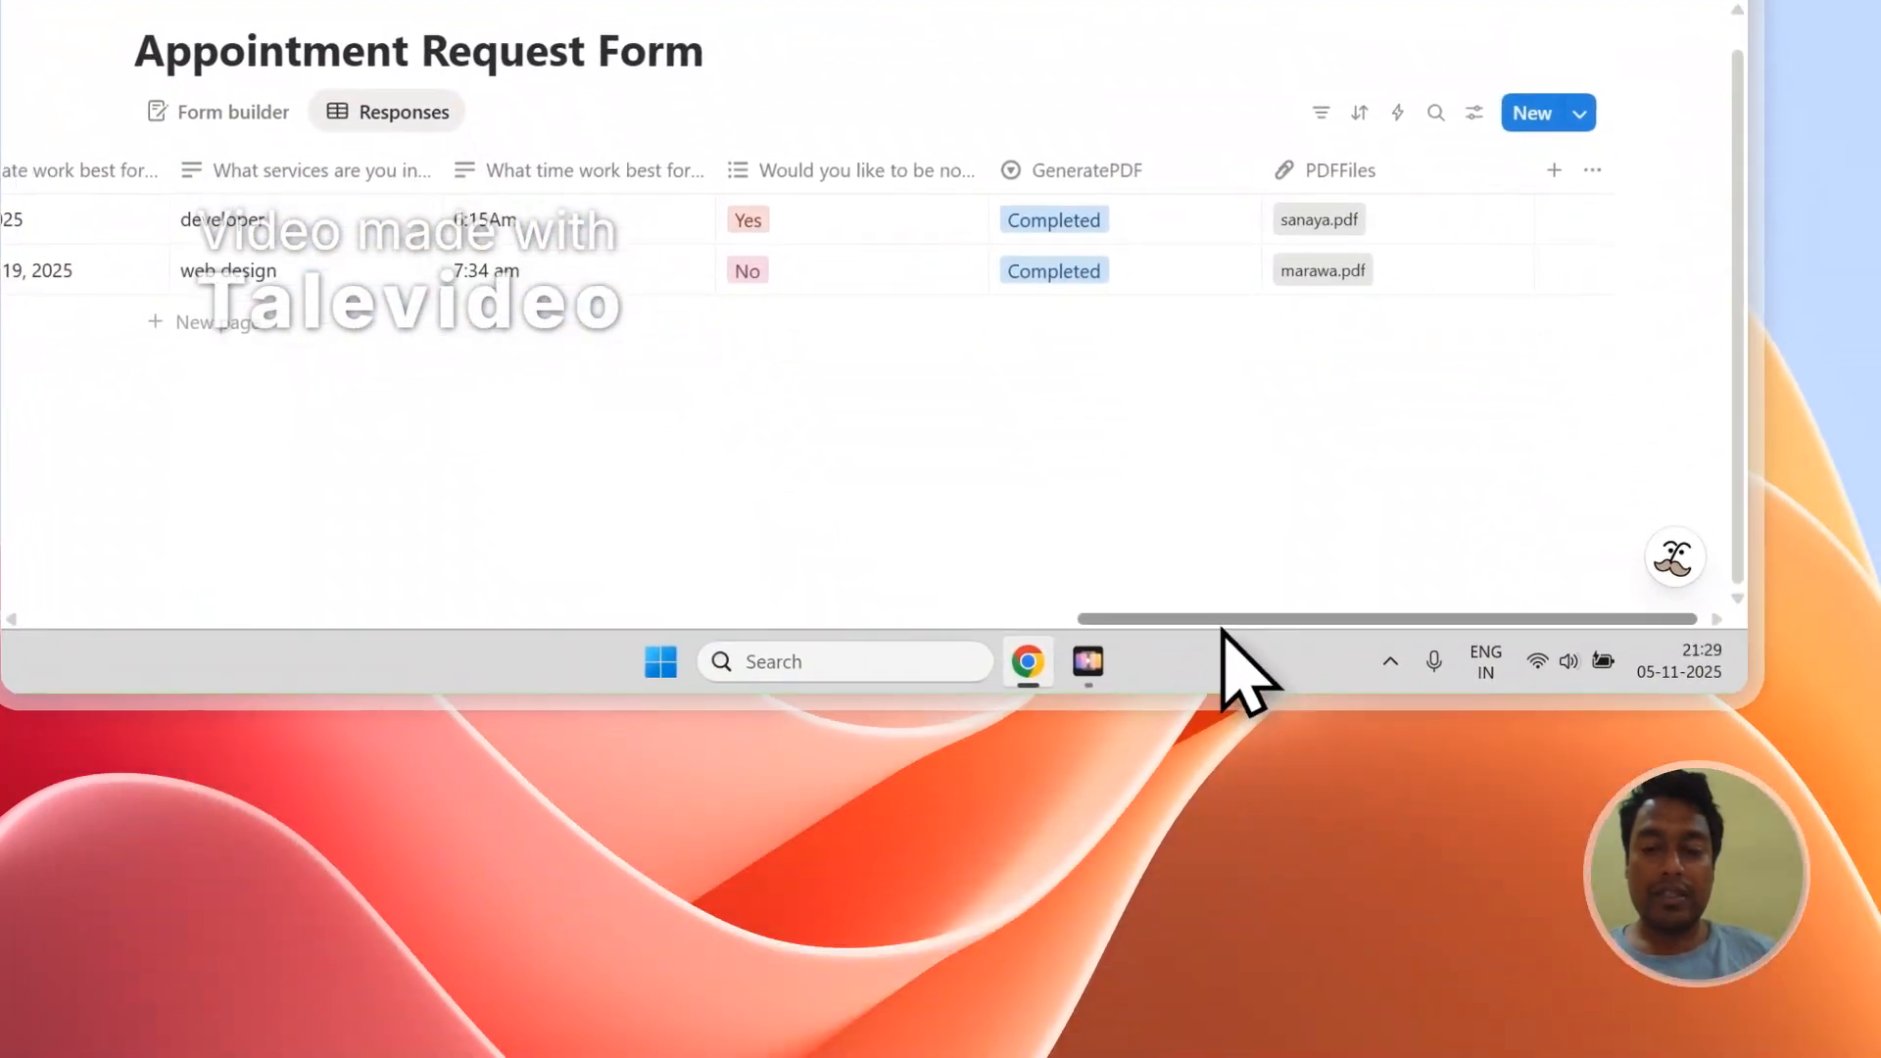
left_click_drag(1313, 771, 365, 772)
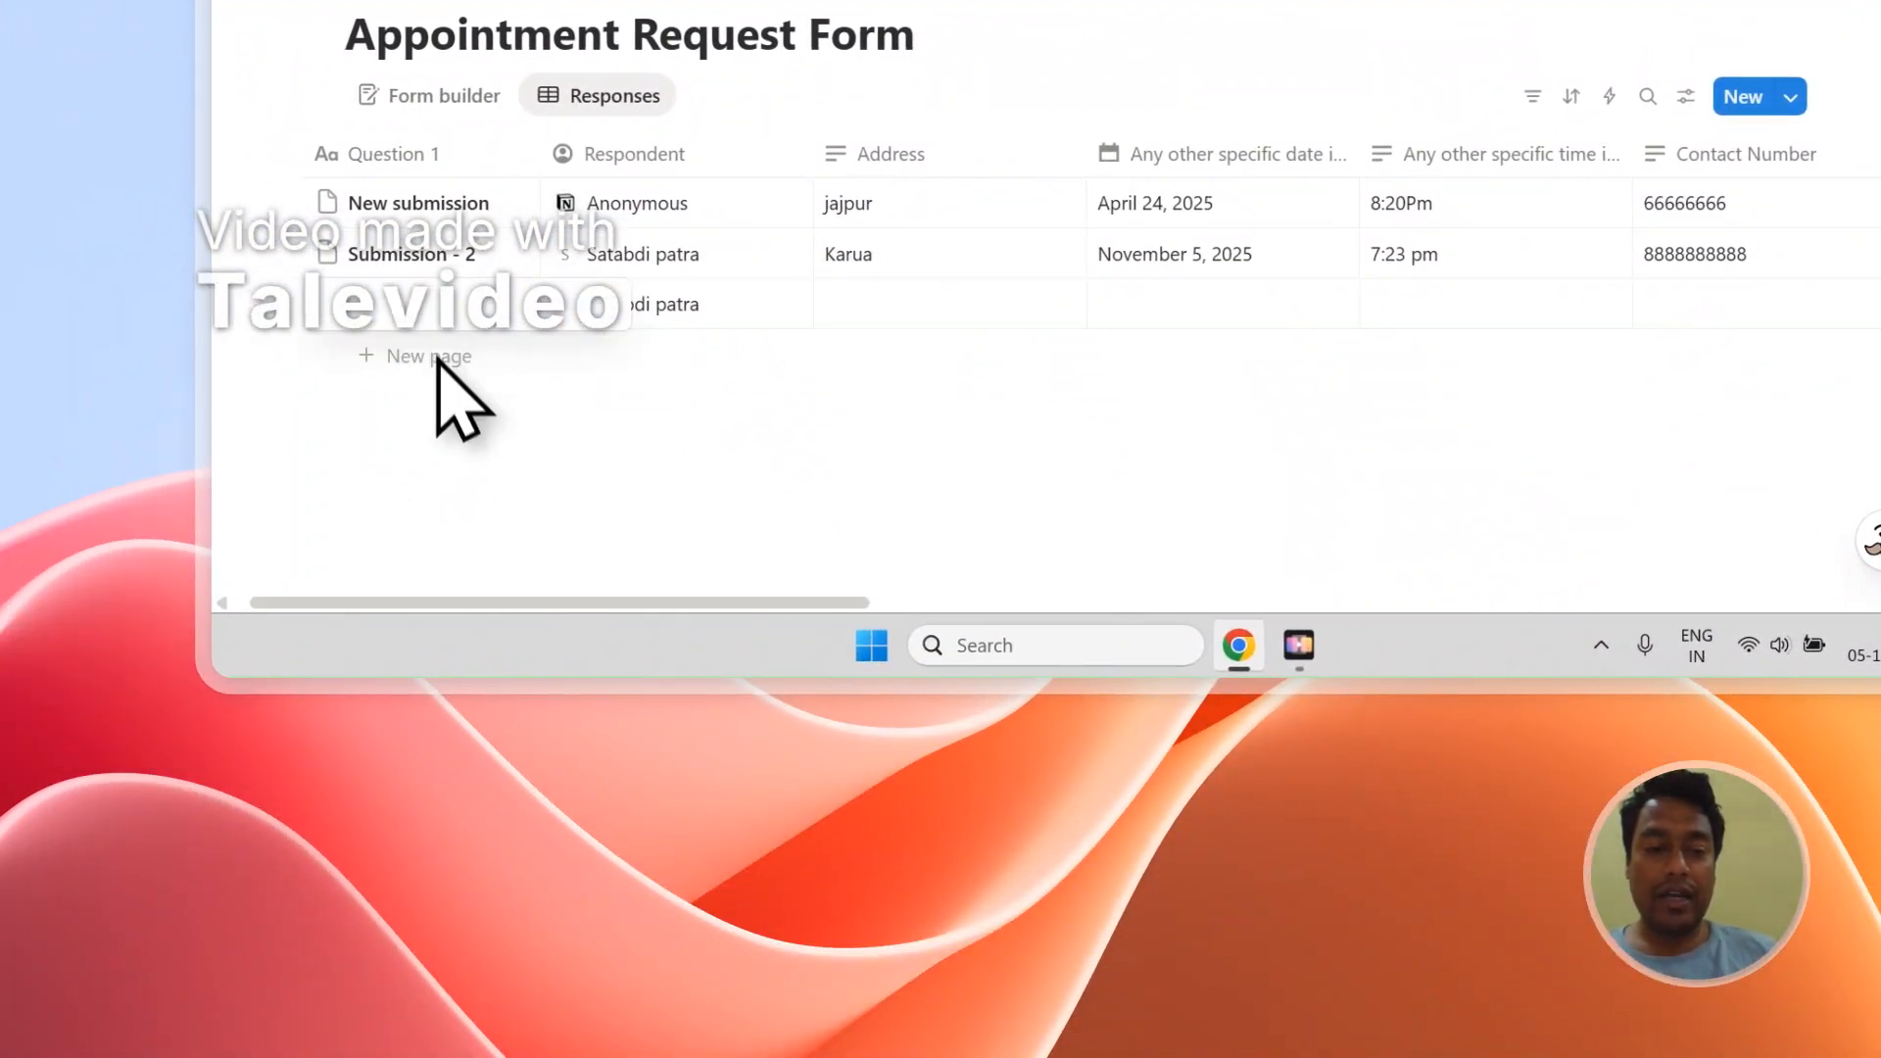
left_click(436, 357)
Step: Set GeneratePDF to Ready to Generate for the two newly added blank rows
left_click_drag(709, 600, 1473, 571)
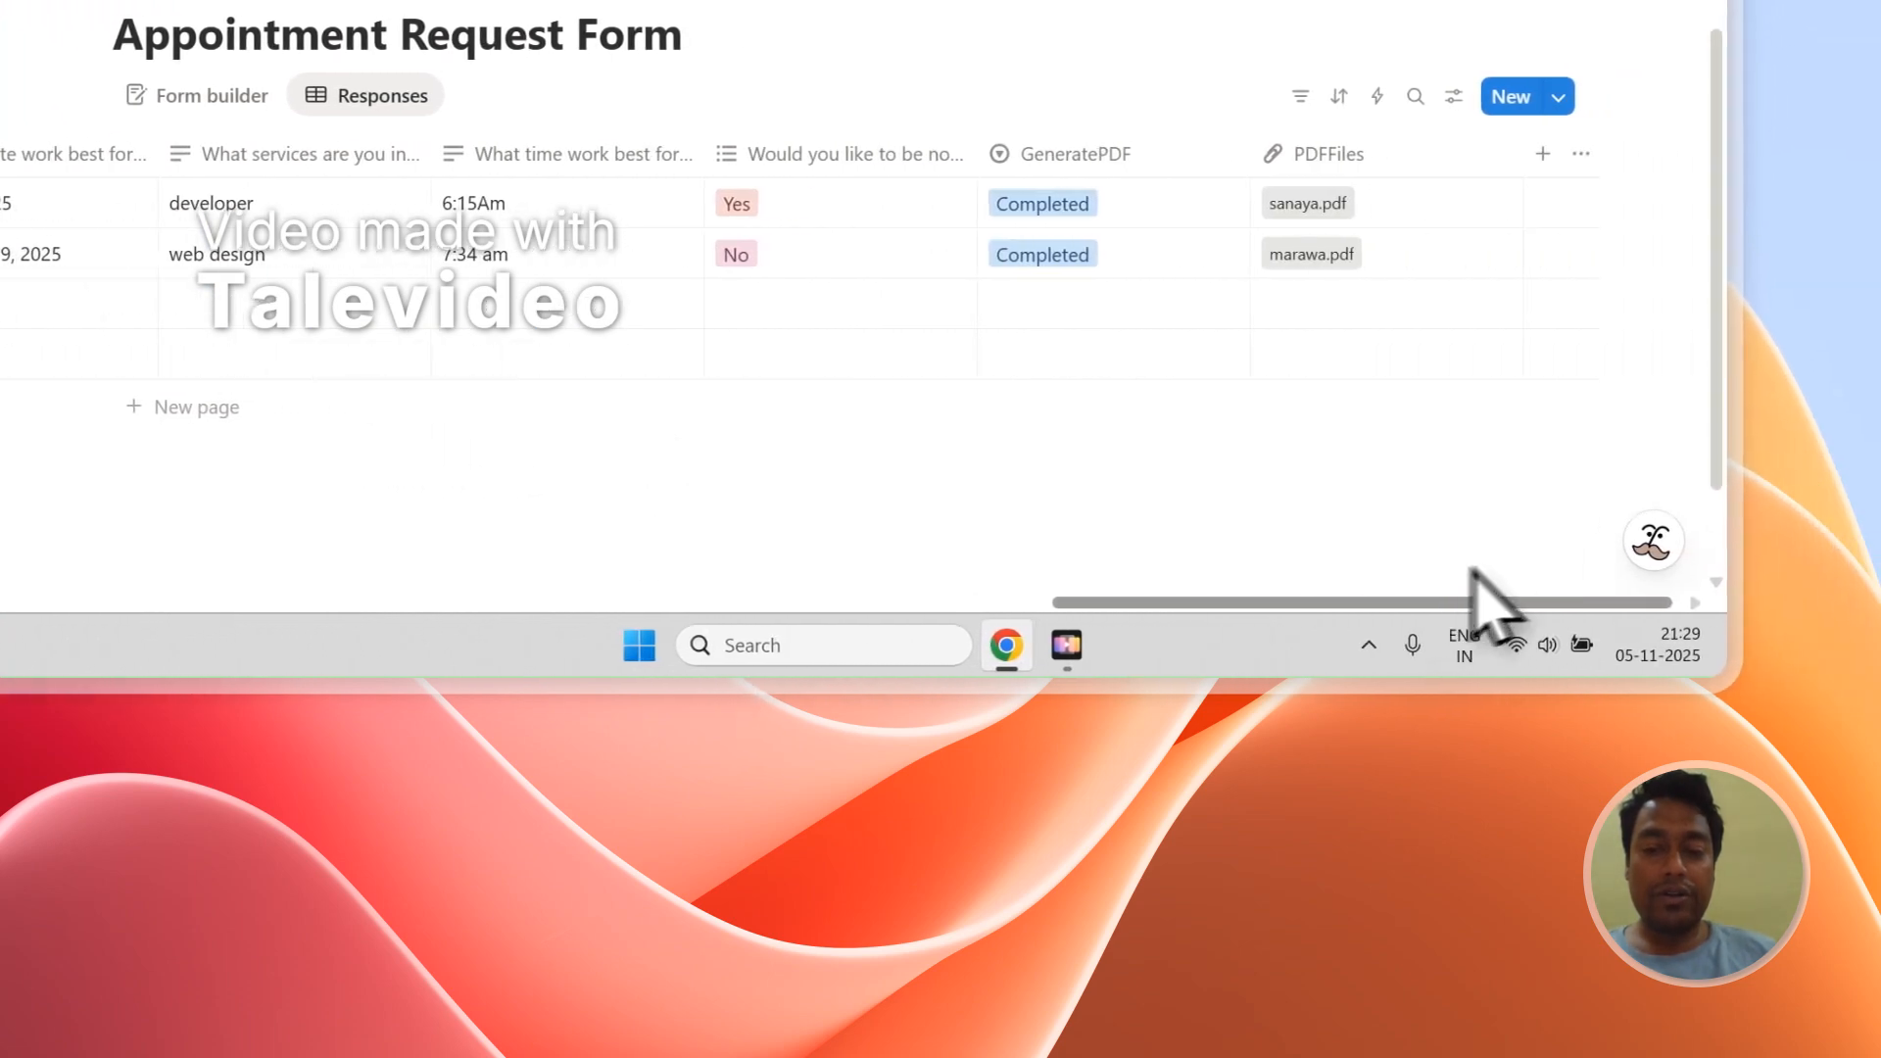
left_click(1156, 314)
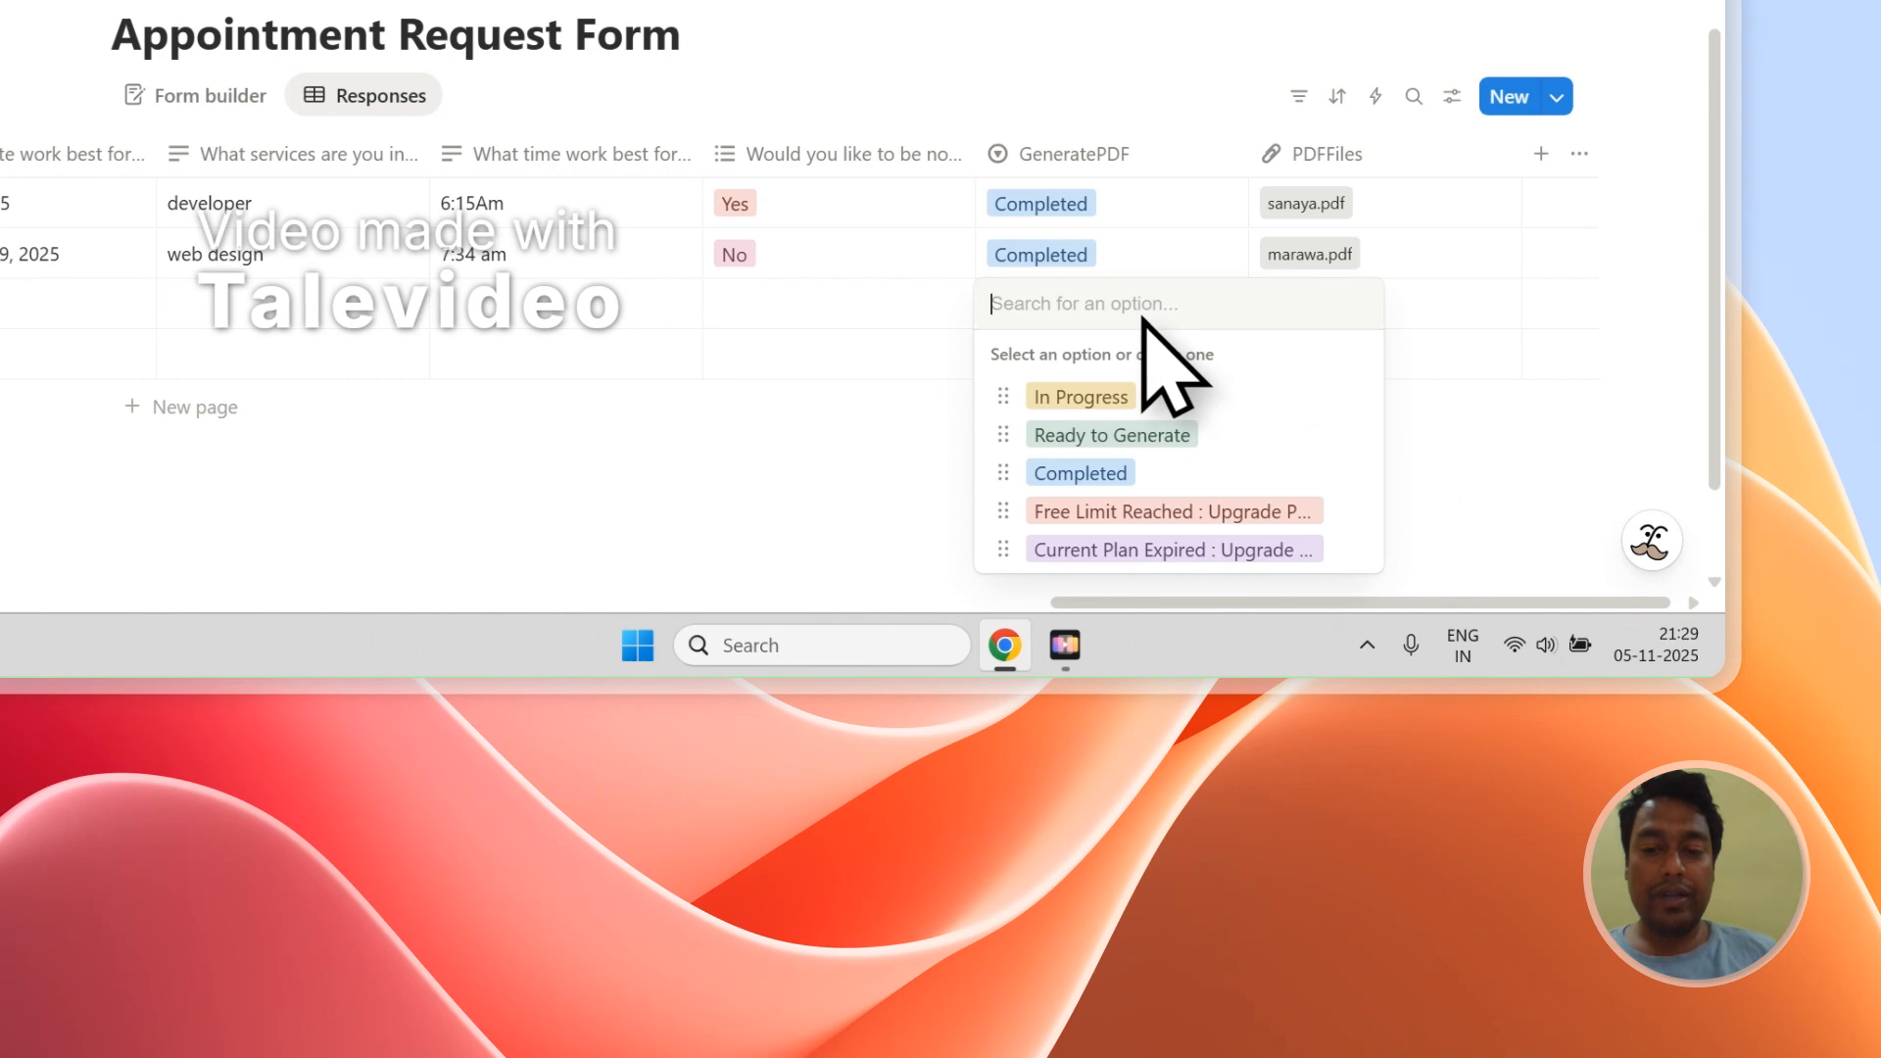
left_click(1178, 432)
left_click(1162, 385)
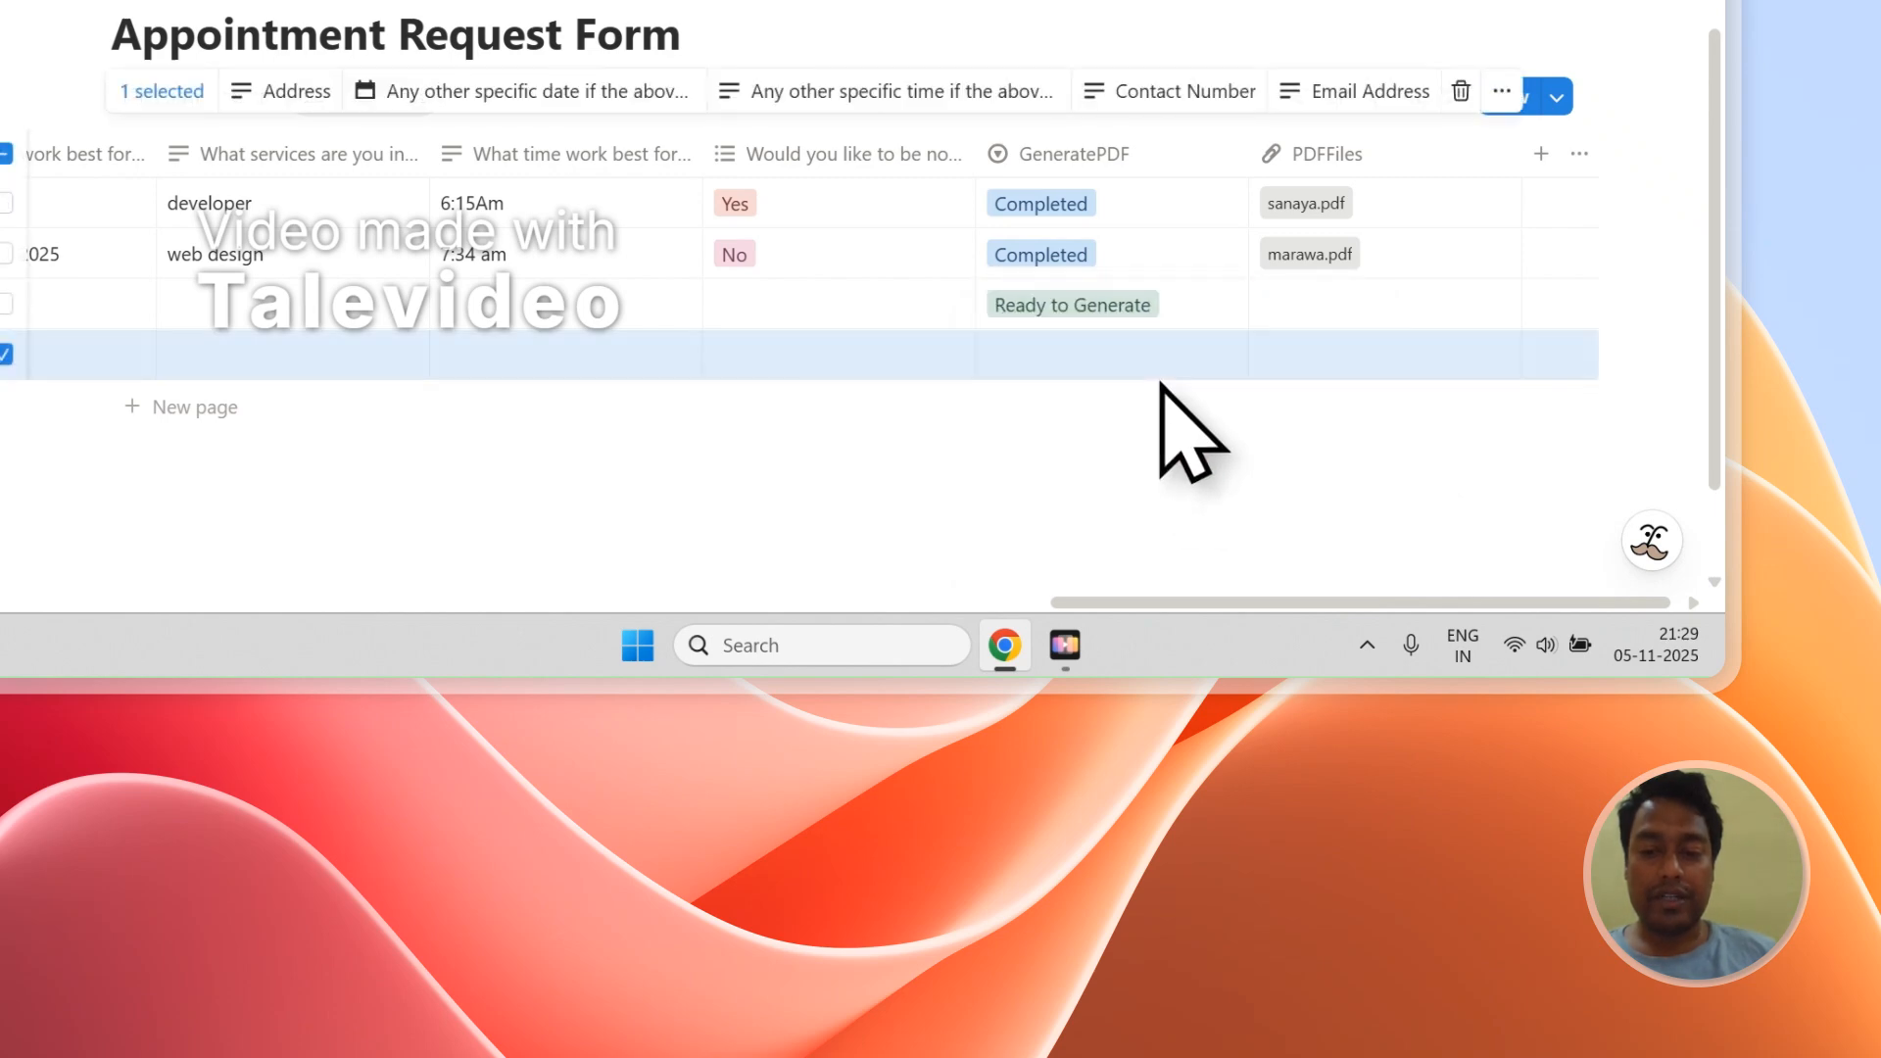
left_click(1163, 375)
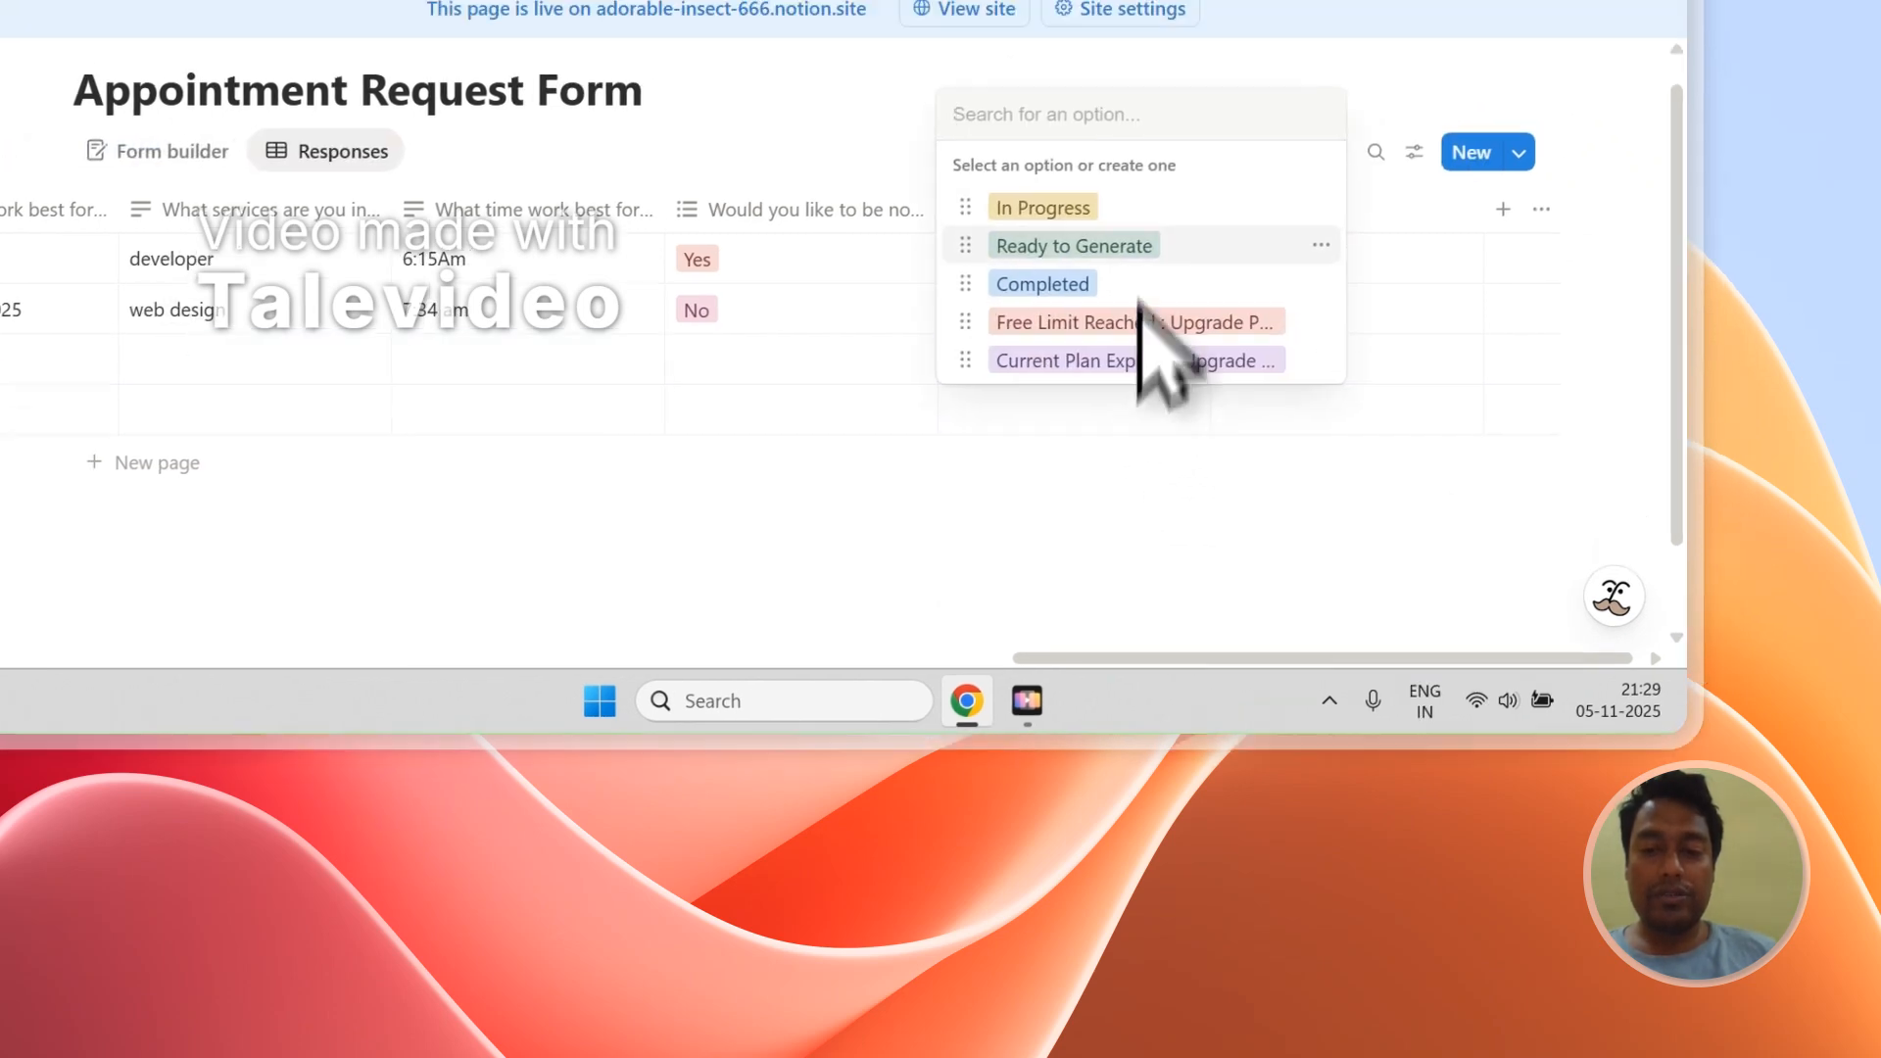
left_click(1127, 247)
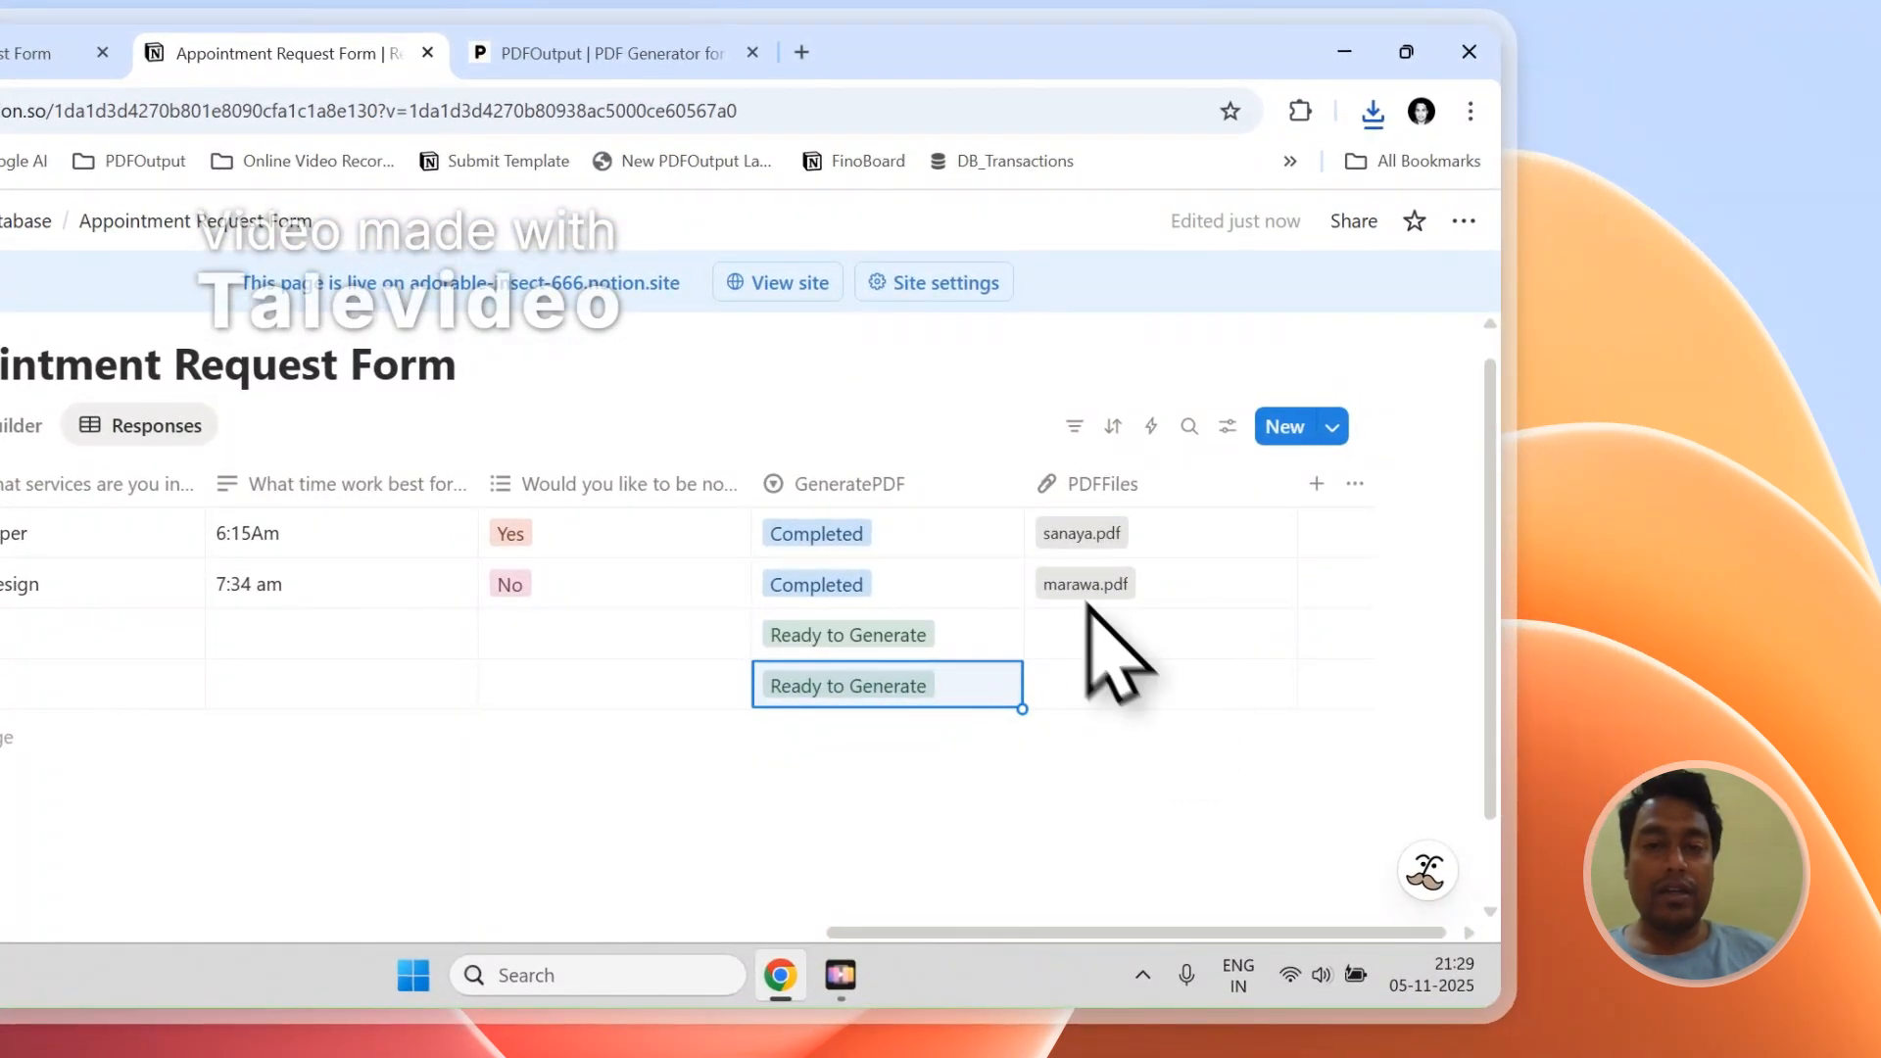
Step: Review the database, document and mapping settings in PDFOutput, and examine the GeneratePDF and PDFFiles columns in the Notion responses
left_click(598, 53)
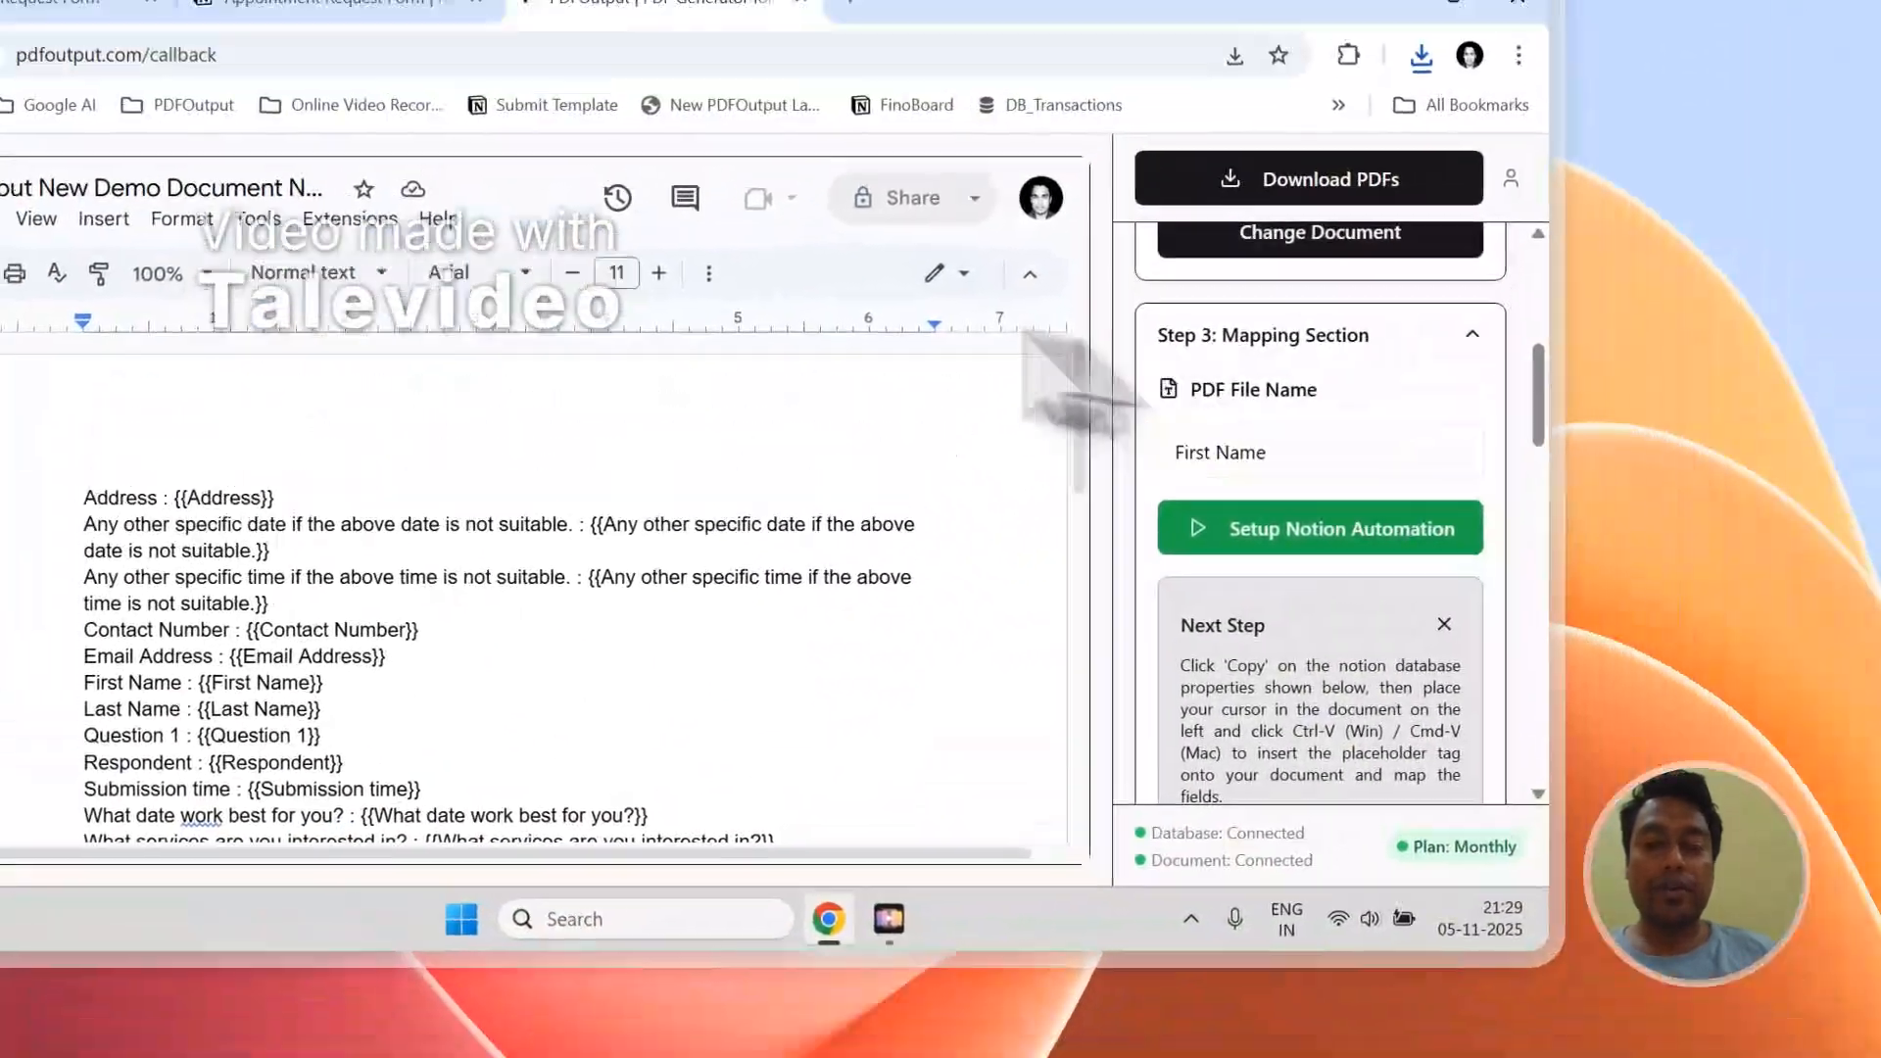
scroll(1334, 379, "up", 5)
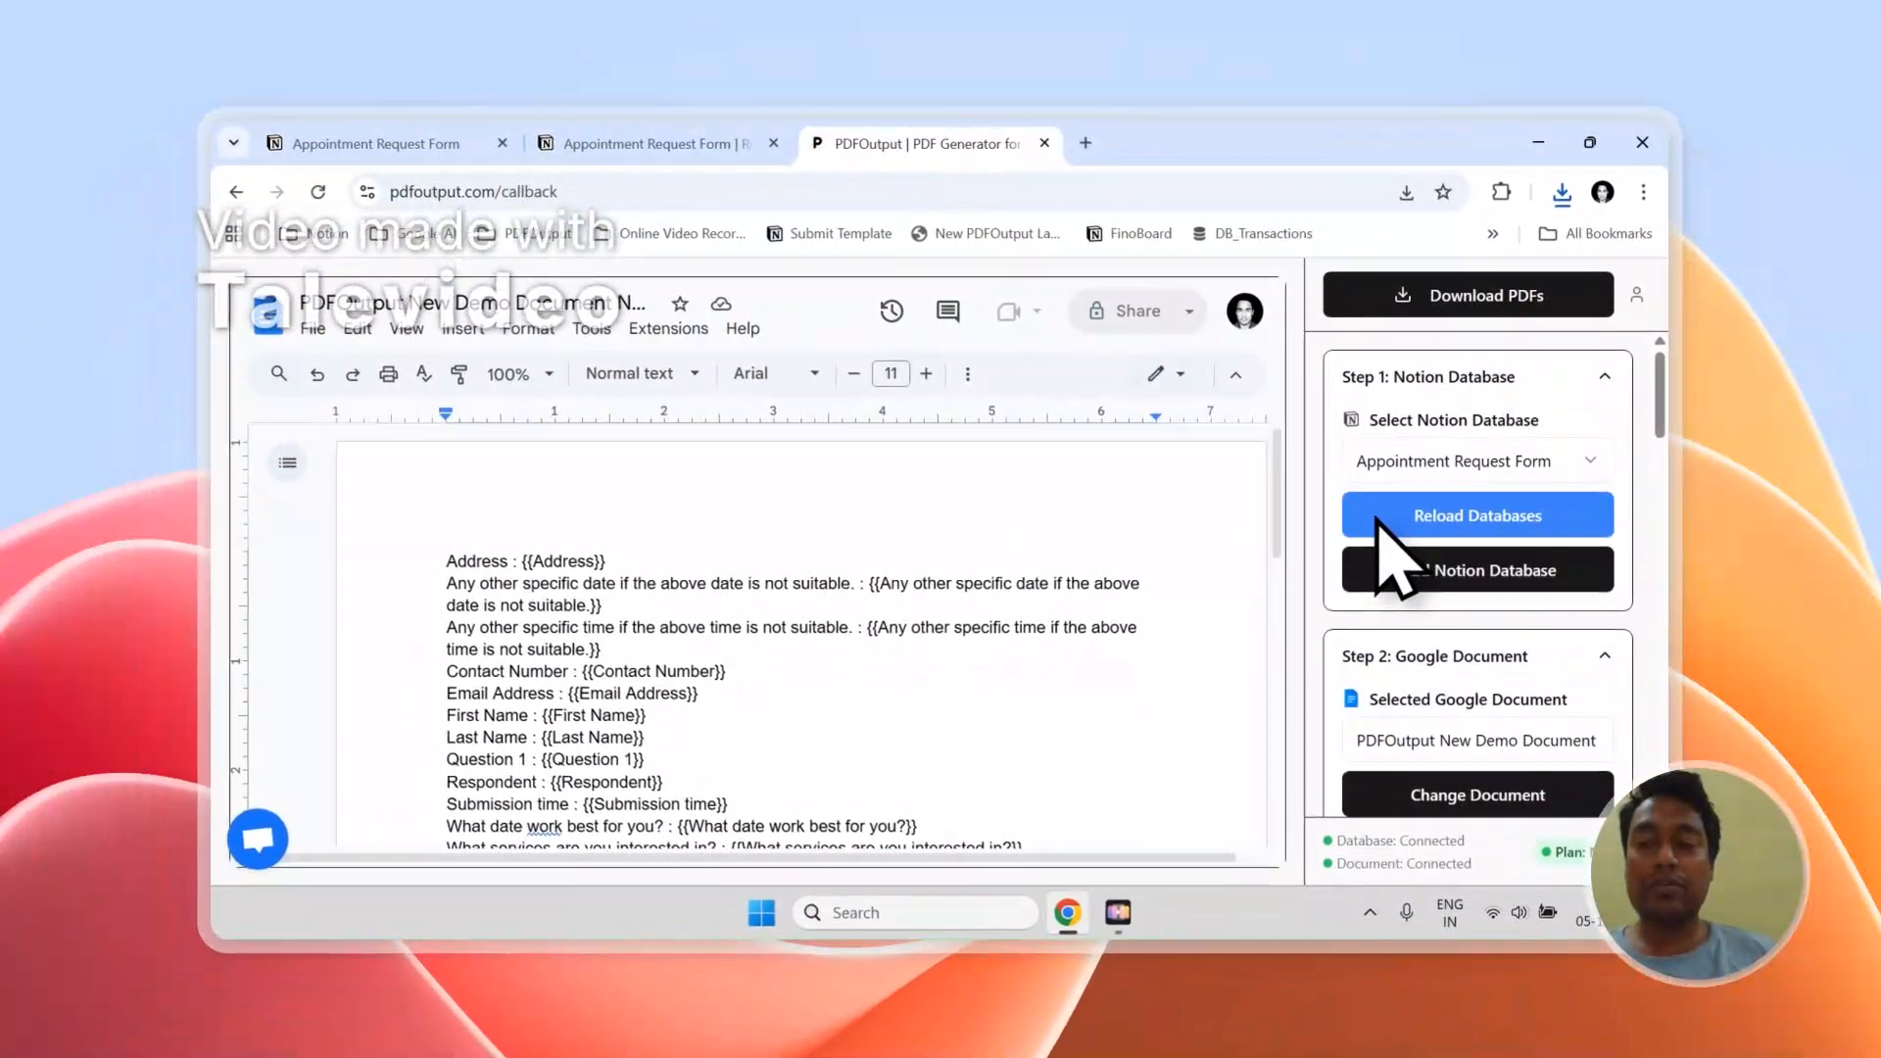
scroll(1450, 460, "down", 3)
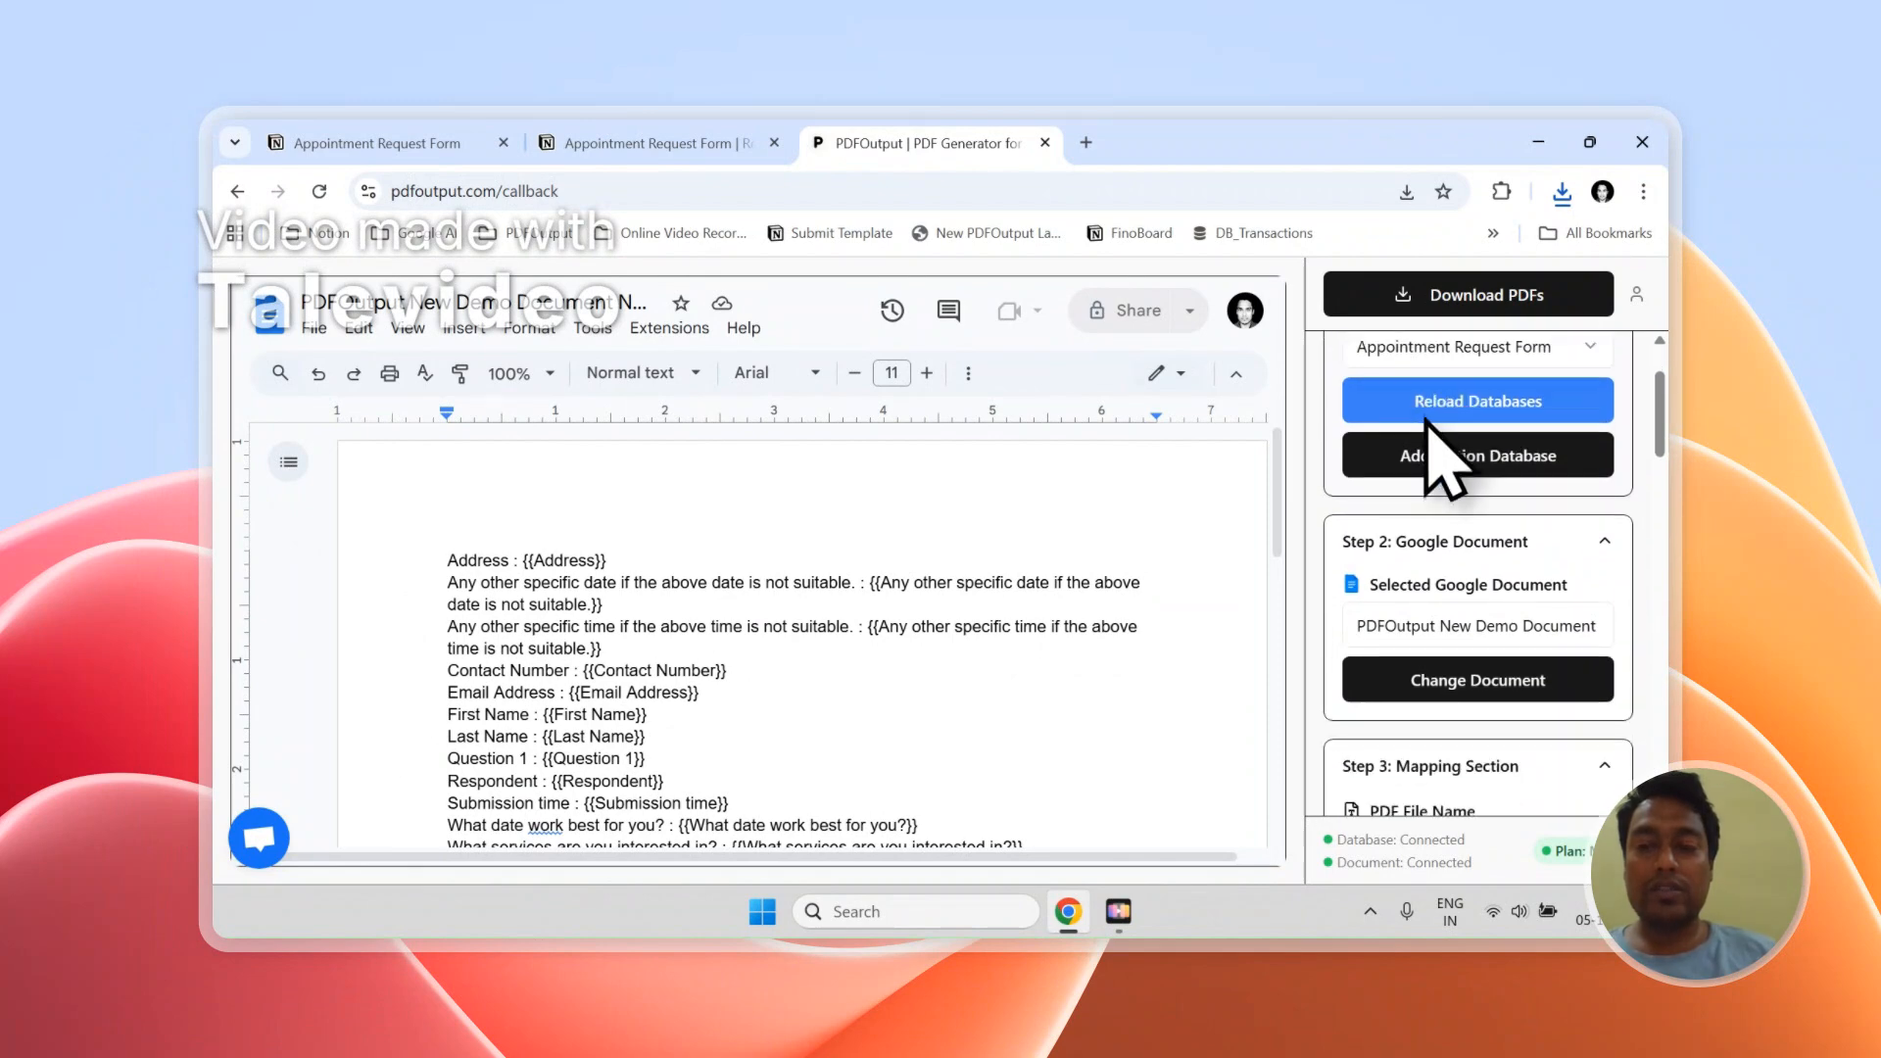
scroll(1447, 441, "down", 8)
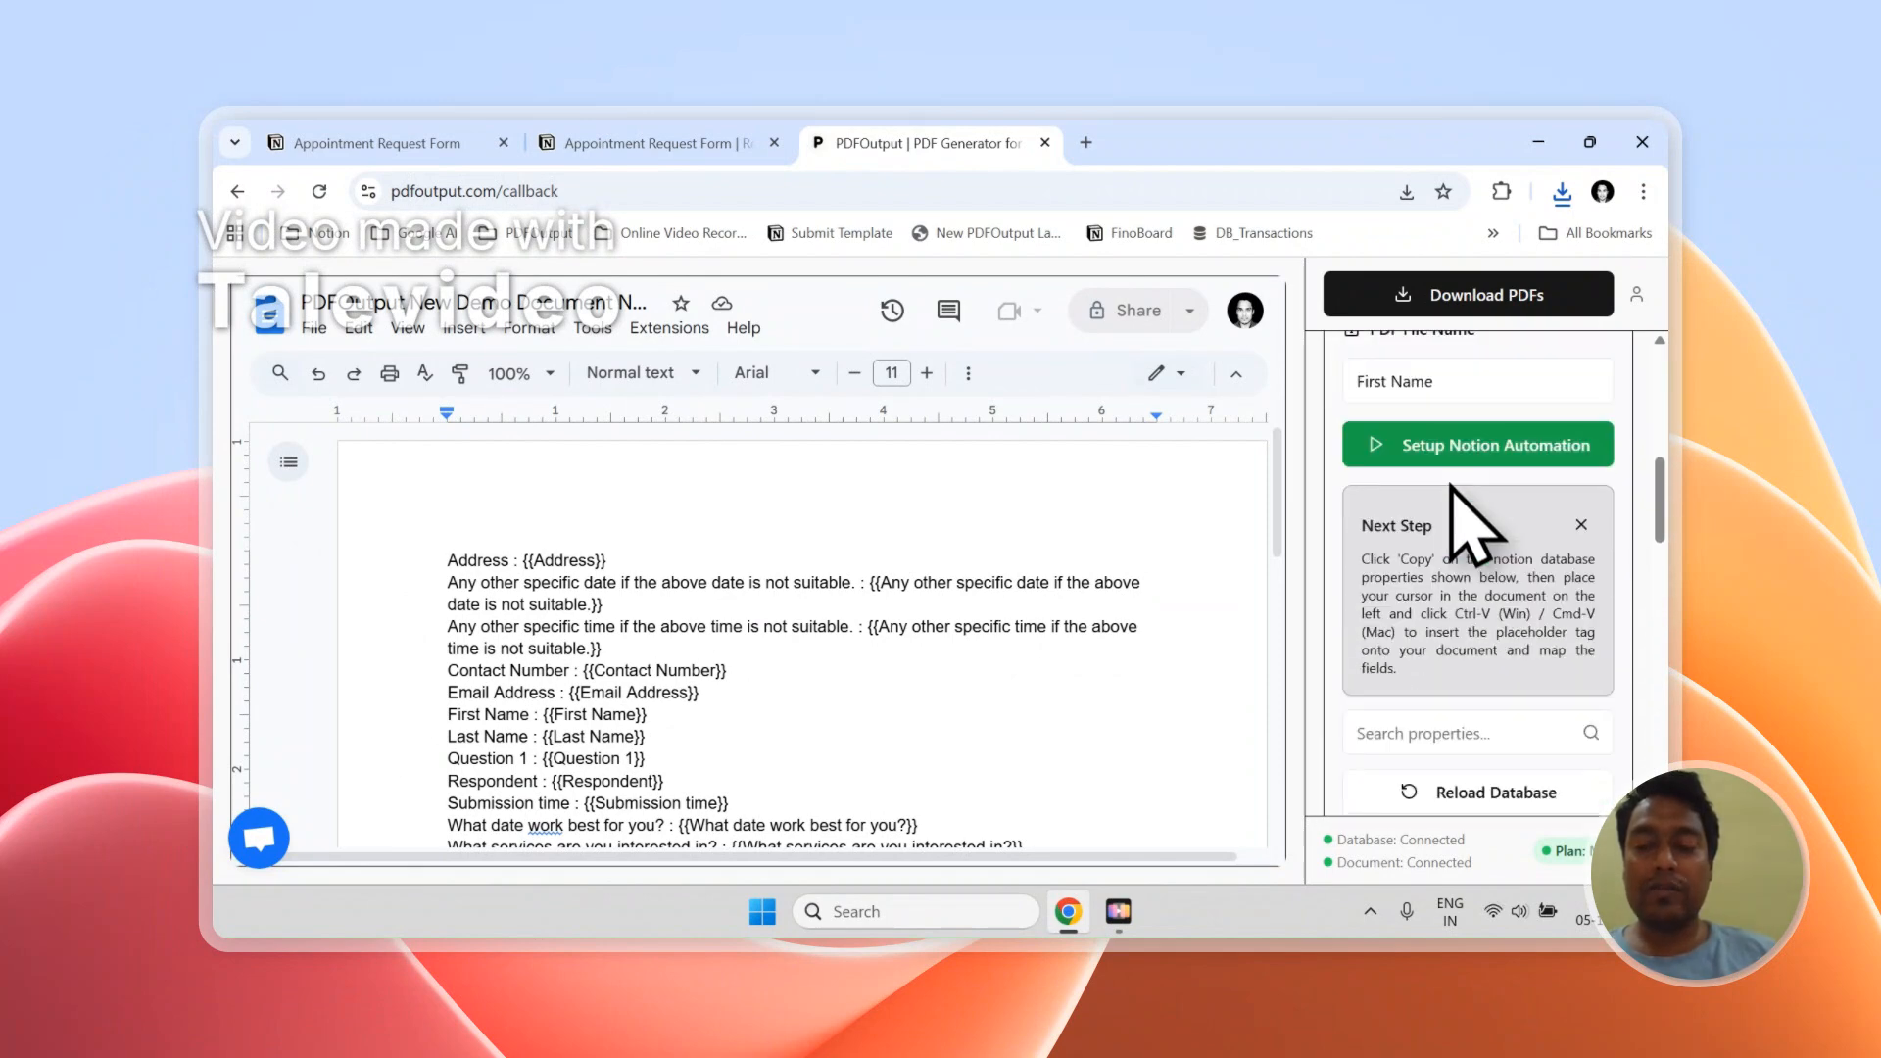
scroll(1452, 490, "up", 5)
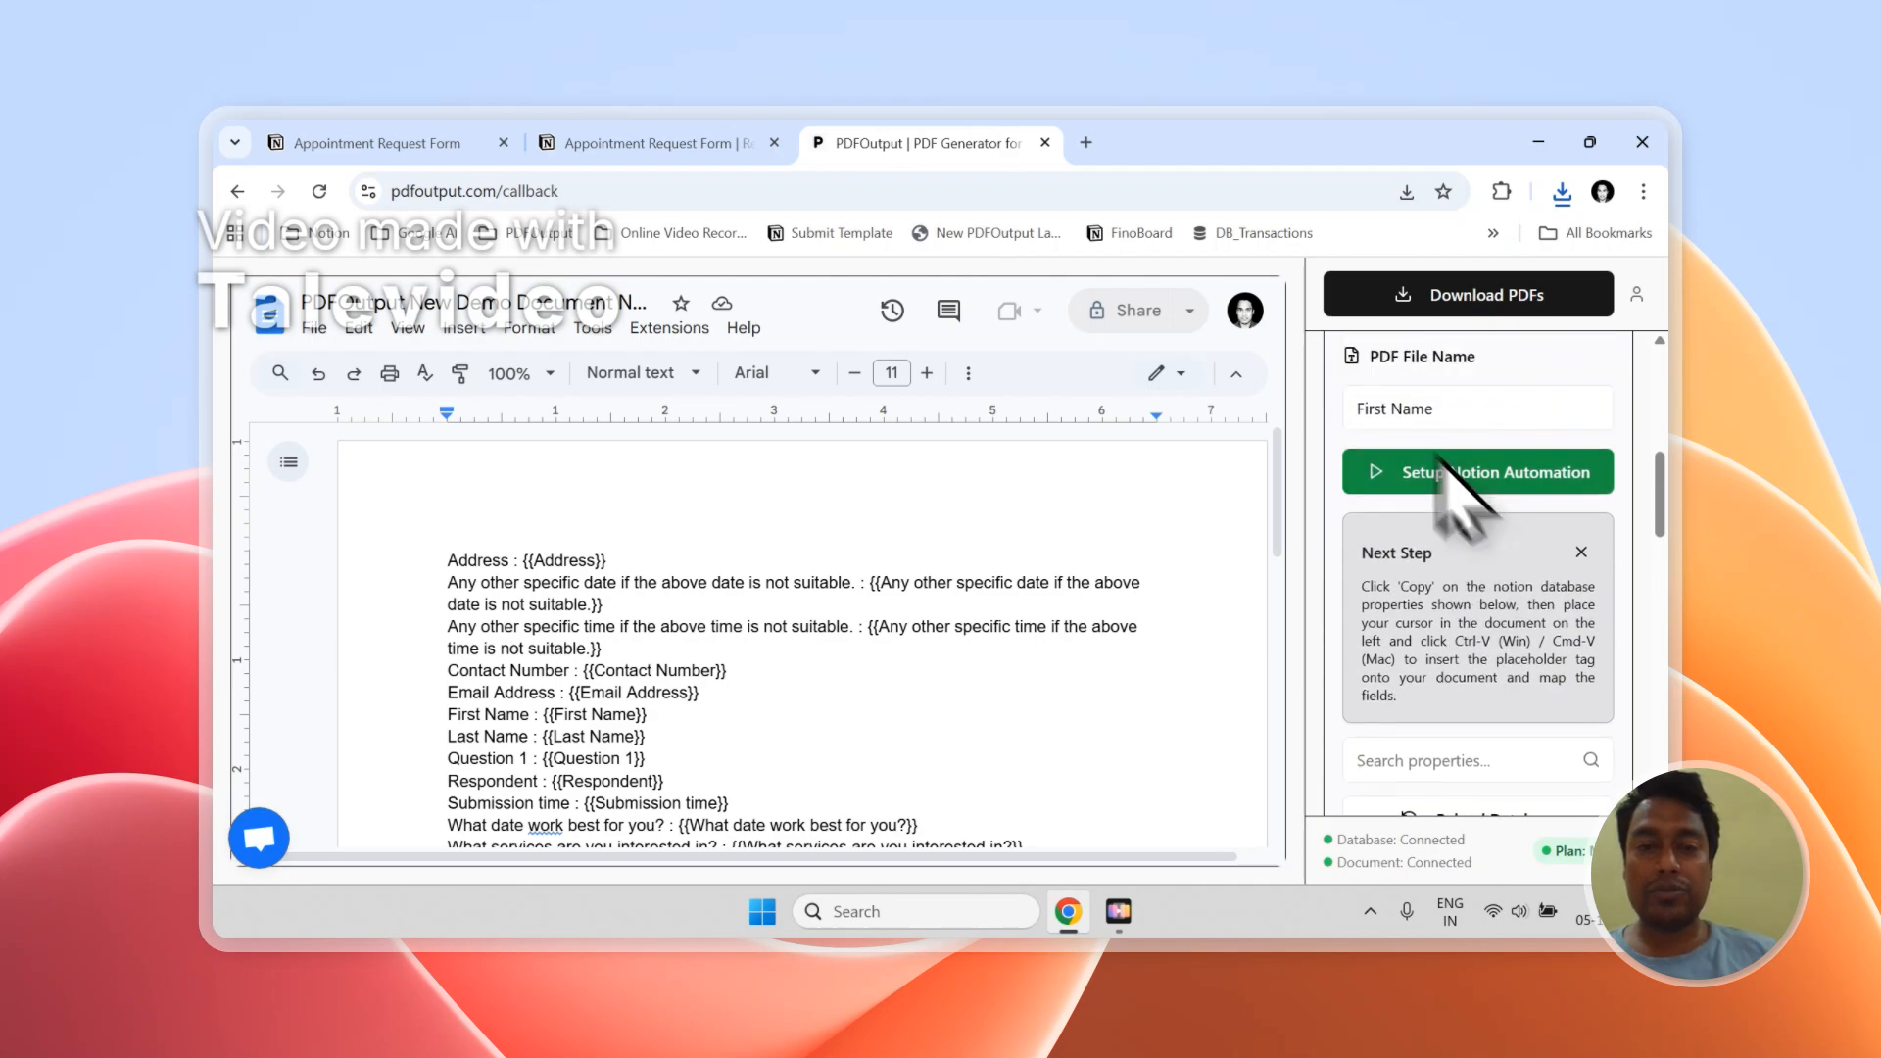
left_click(599, 143)
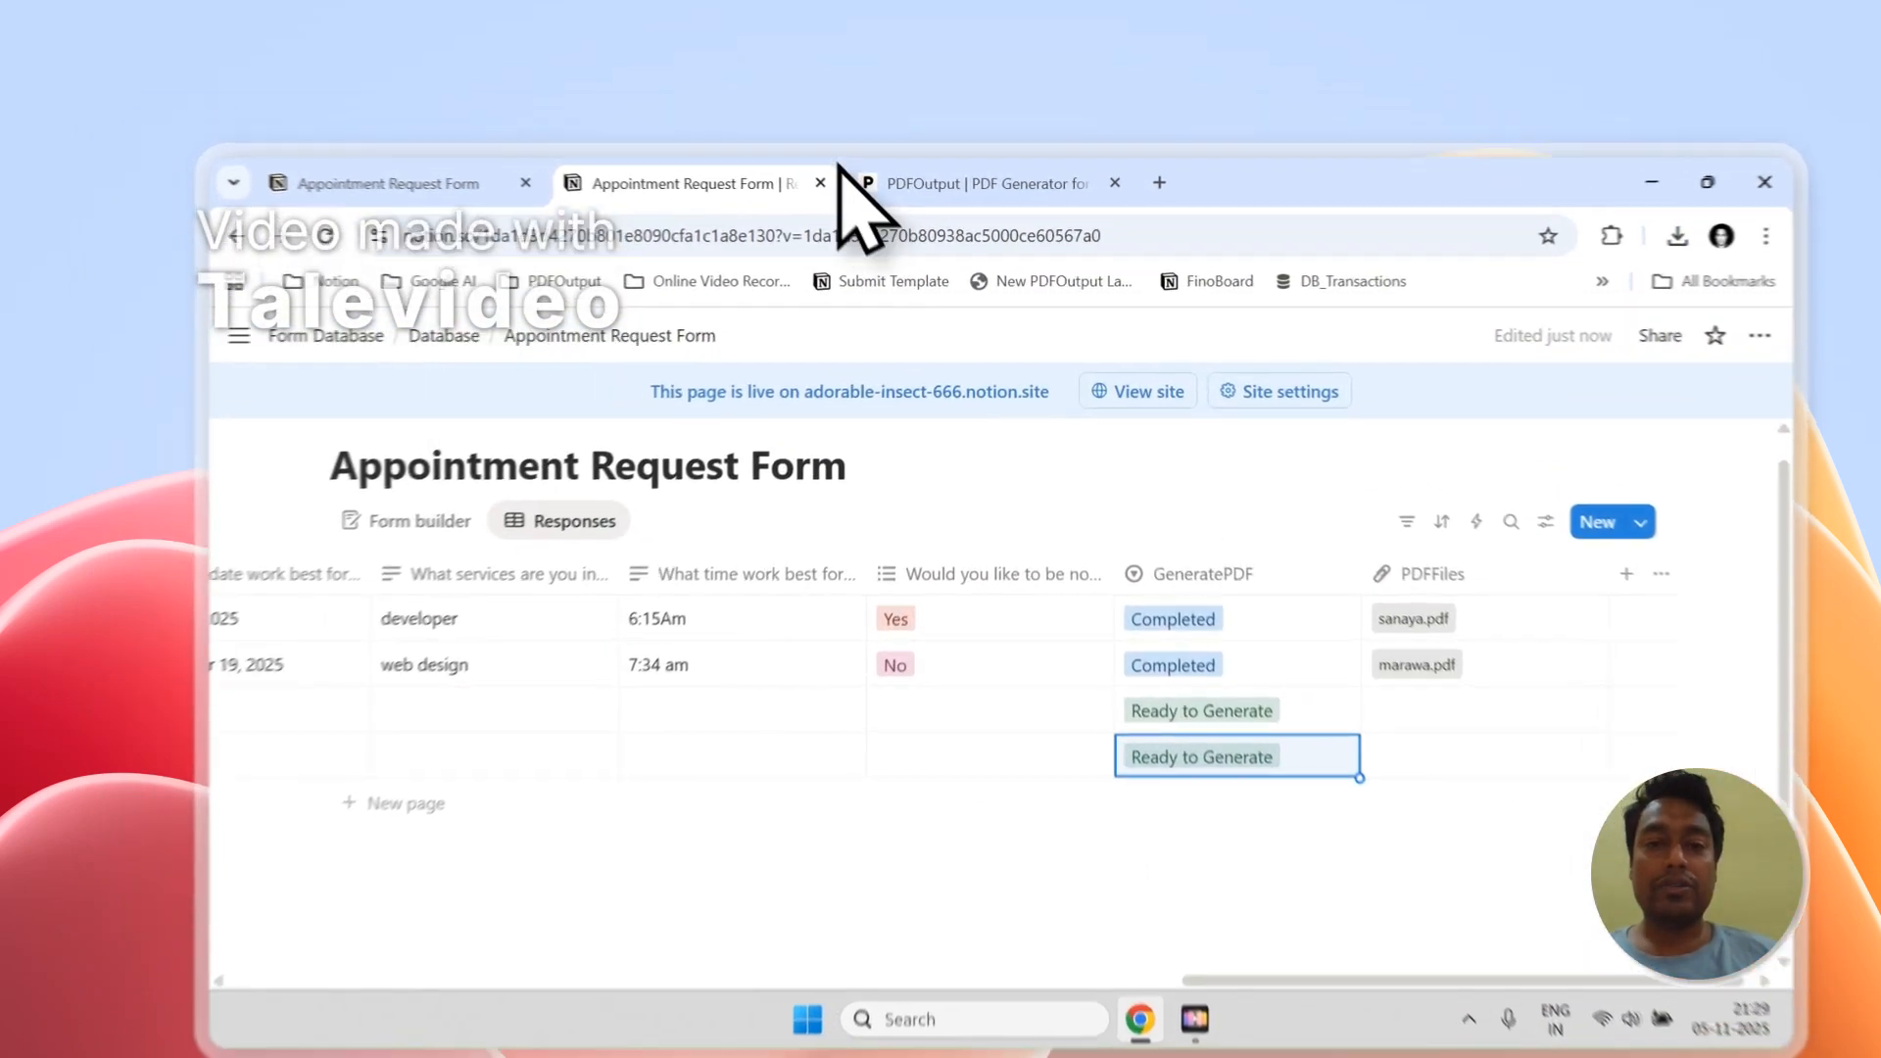
left_click(882, 143)
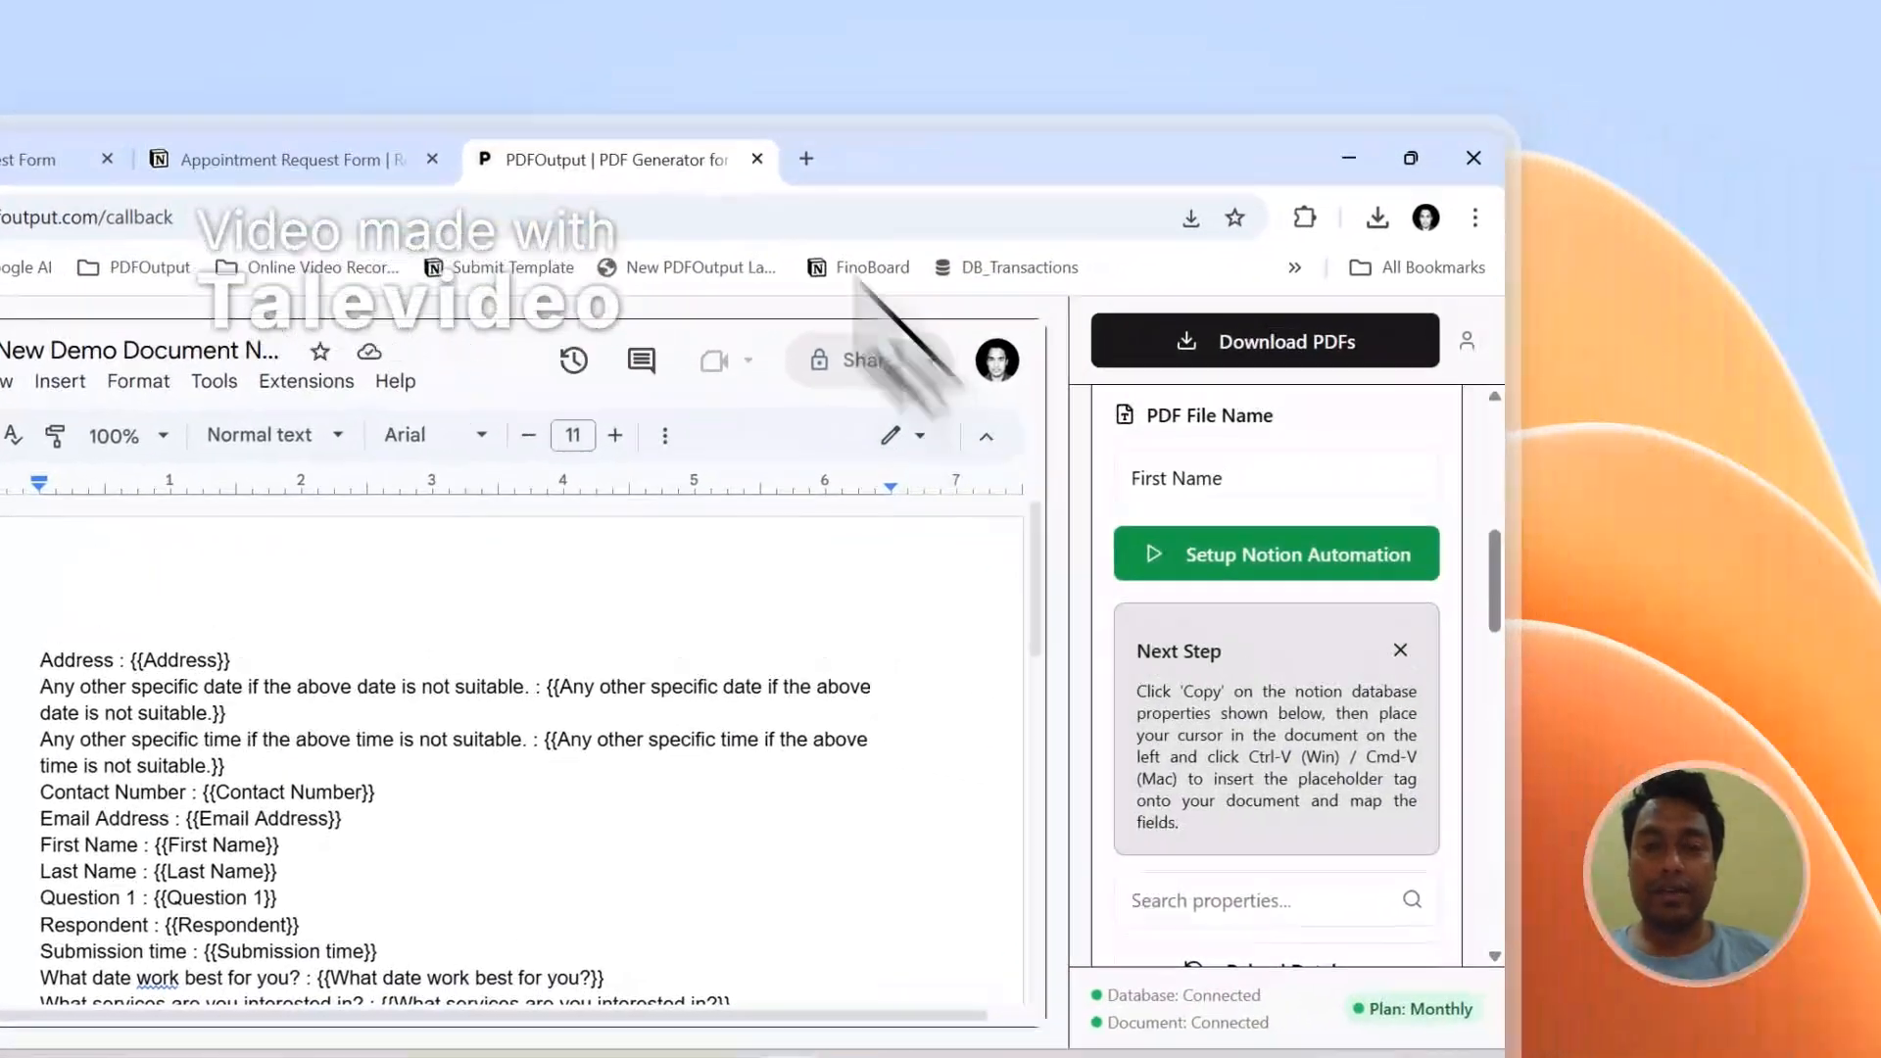
left_click(294, 159)
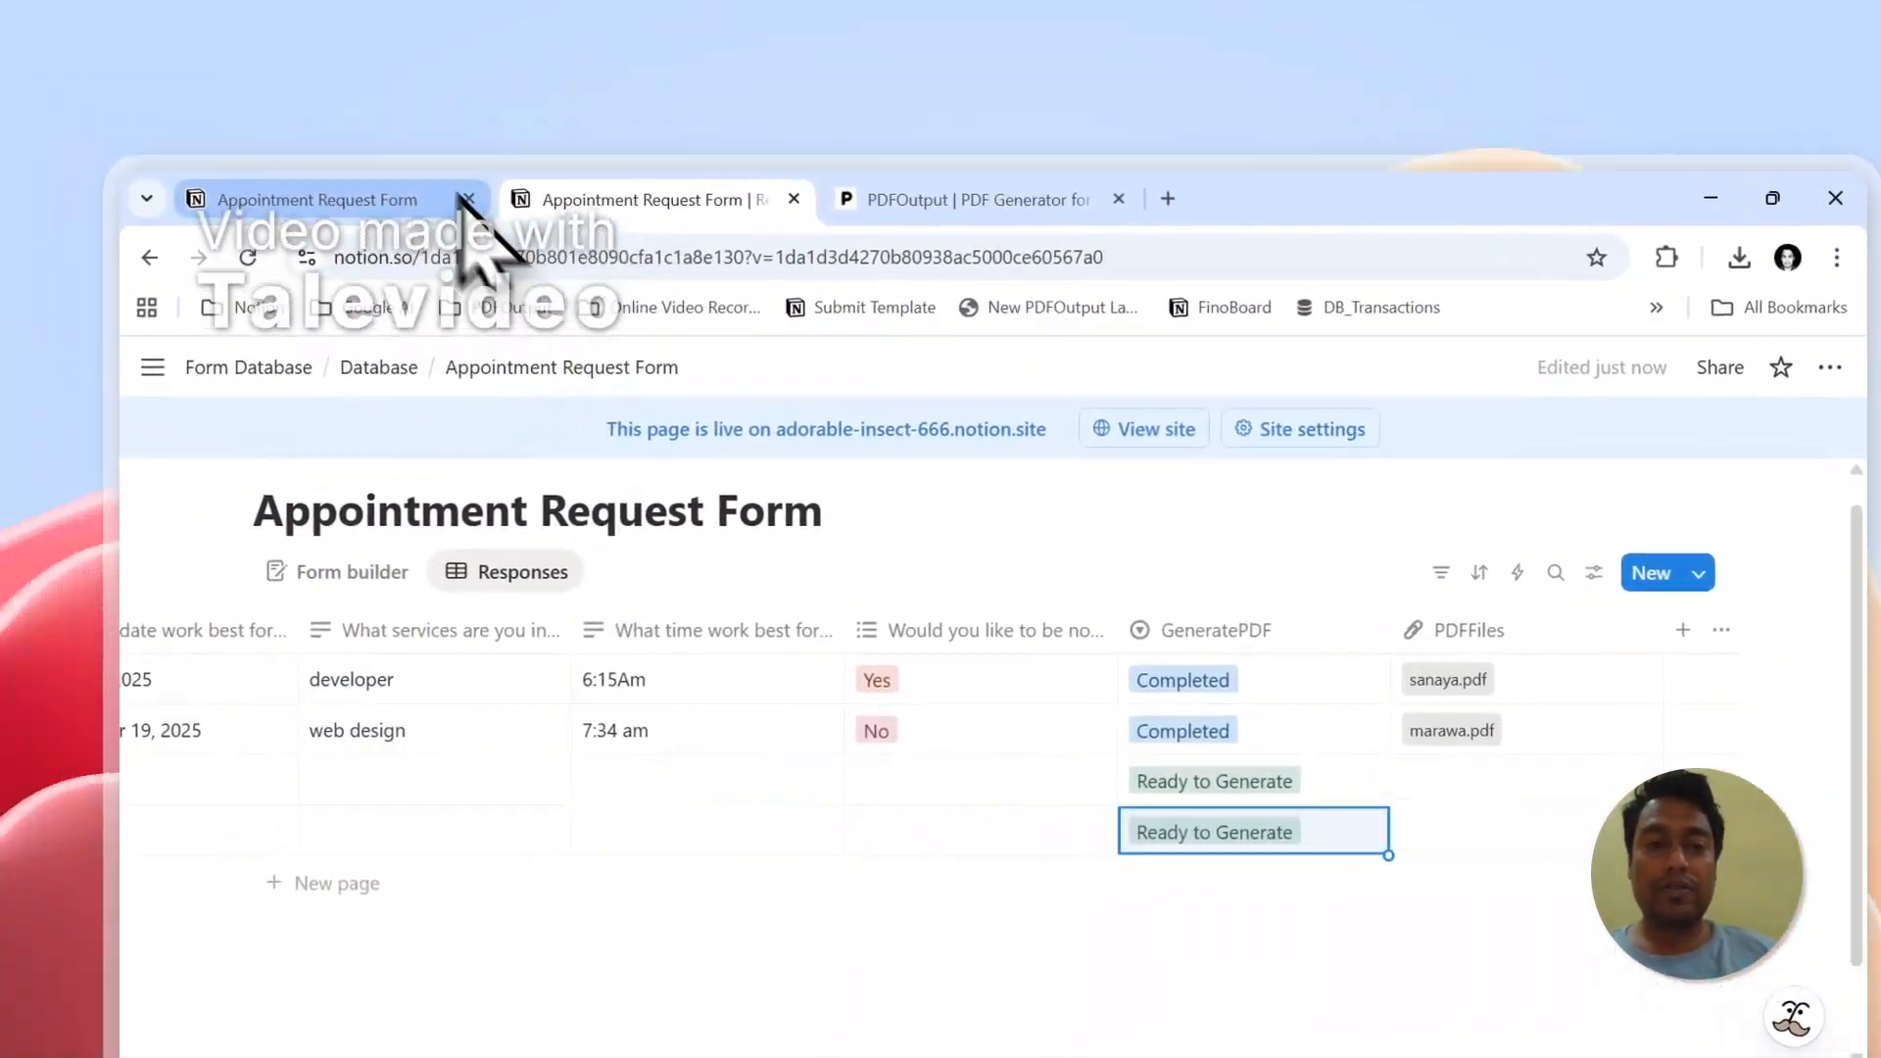
Step: Examine the GeneratePDF status options for the two blank rows in the Notion Appointment Request Form responses
left_click(167, 135)
left_click(821, 202)
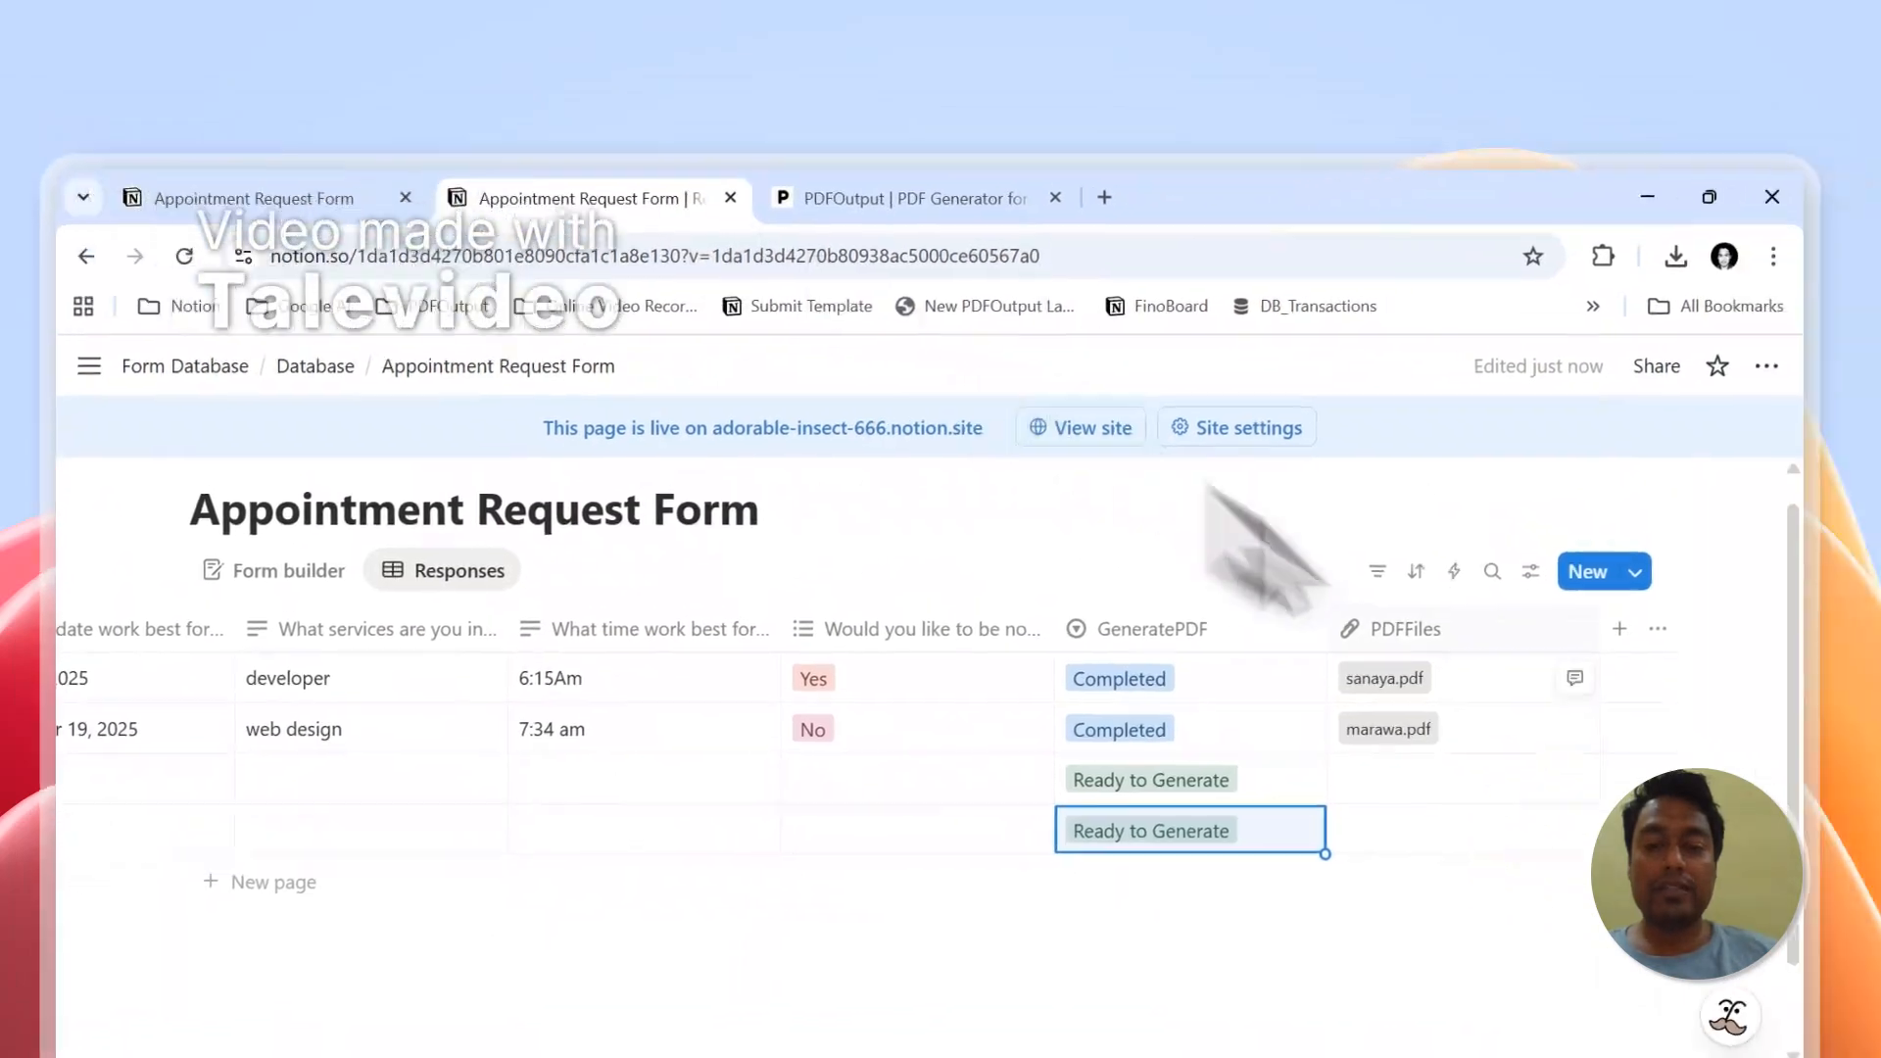
left_click(873, 705)
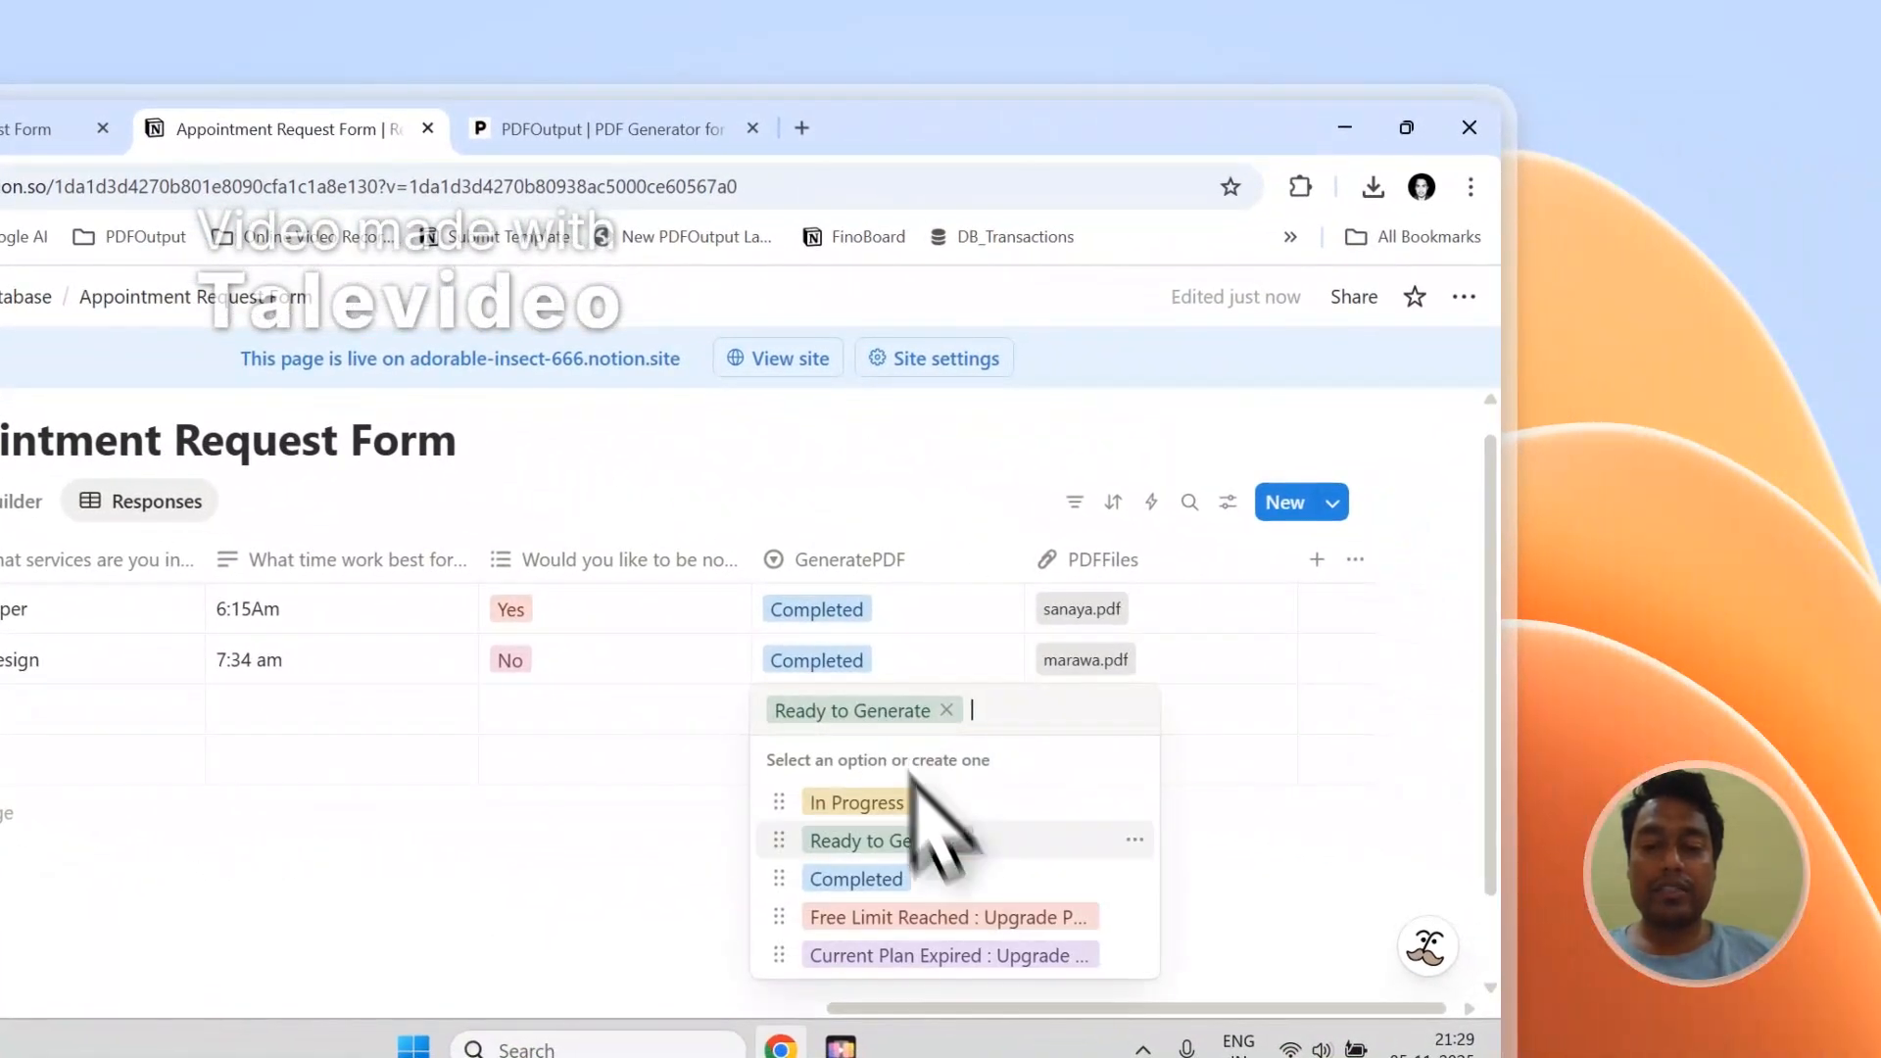
key("Escape")
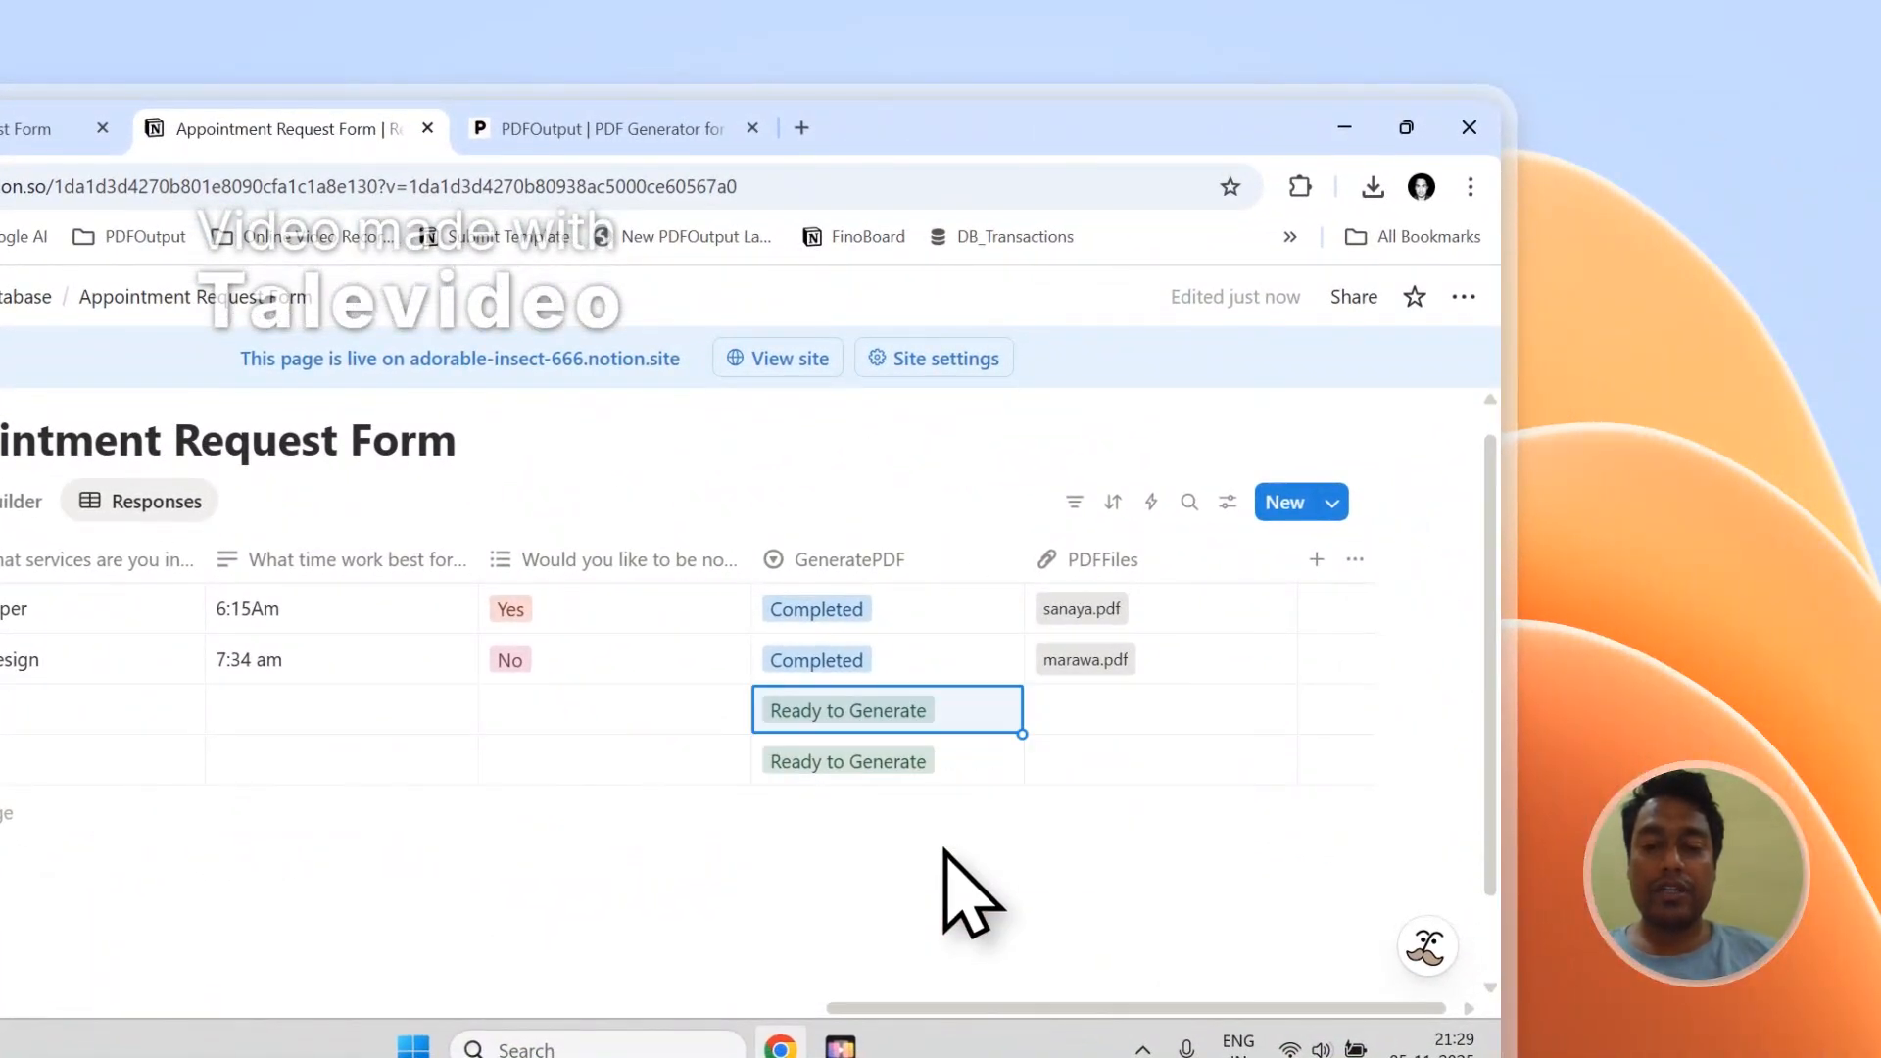
left_click(917, 782)
left_click(944, 586)
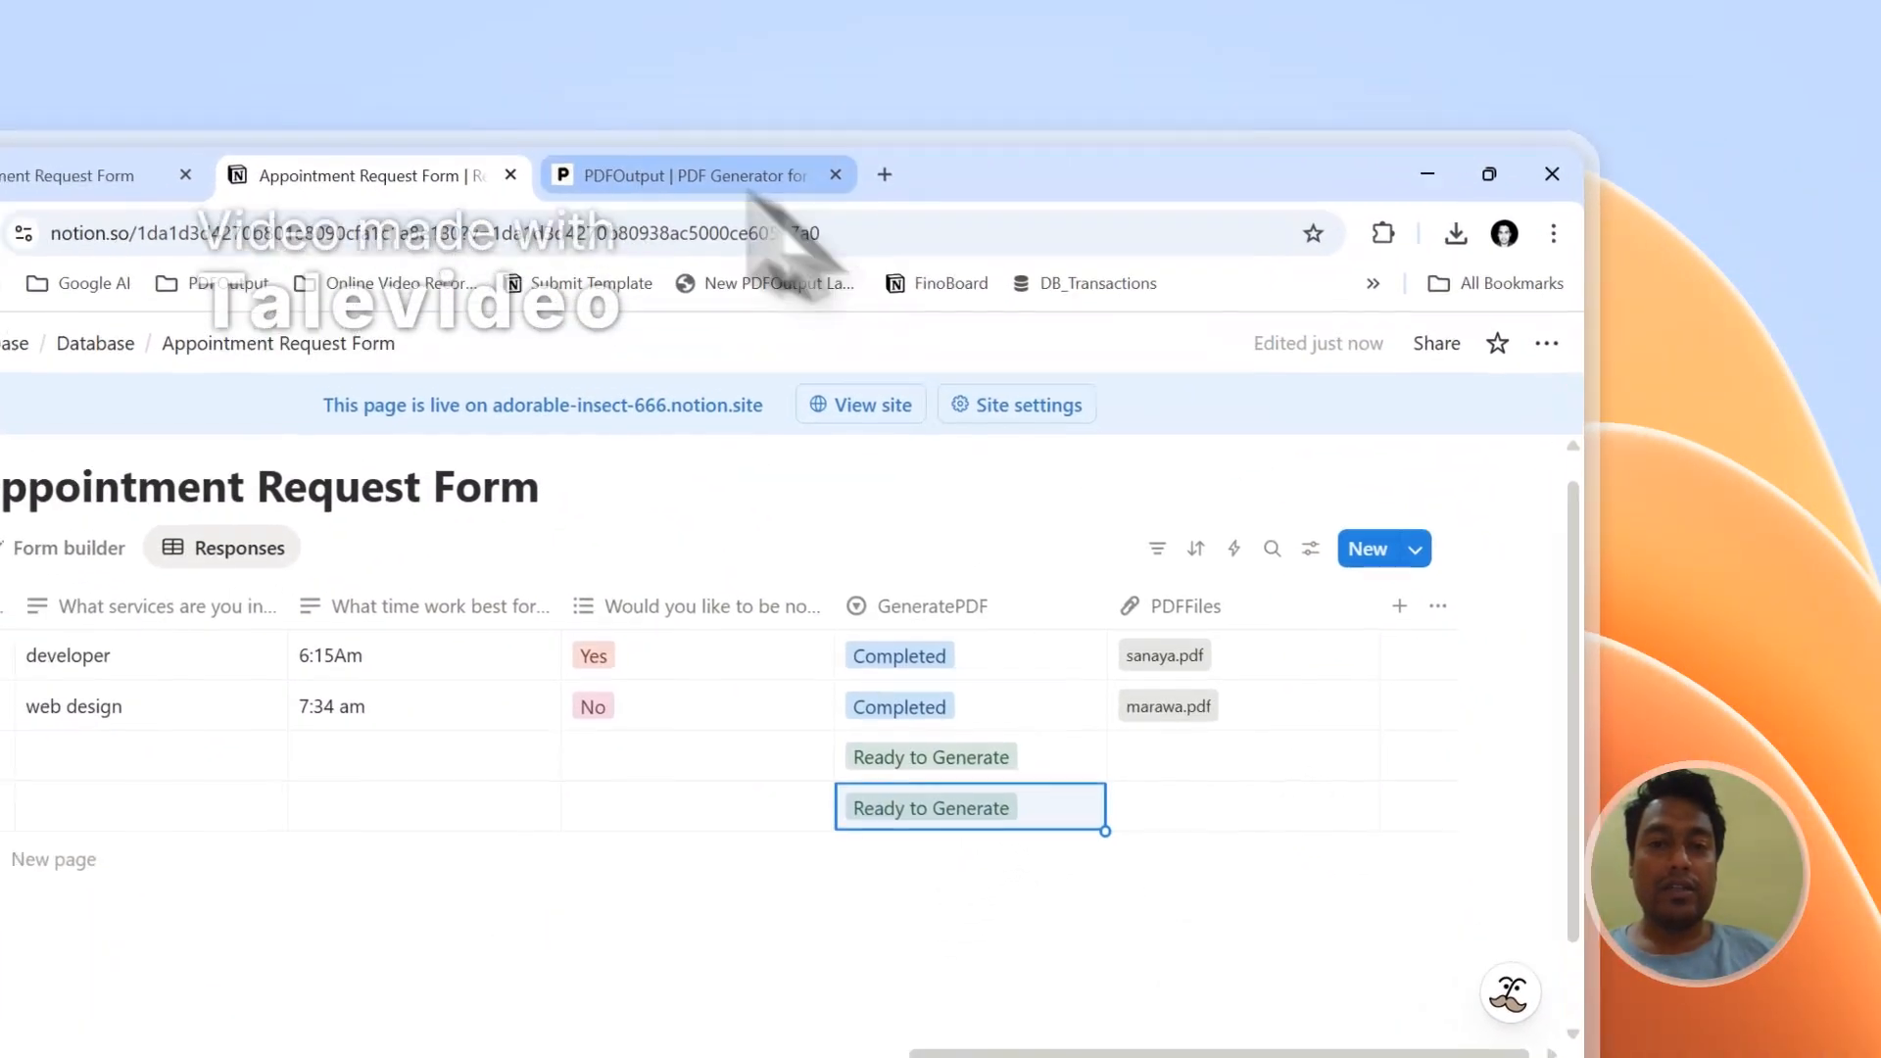
Step: Switch to PDFOutput, open its support chat to view it, and close the chat again
left_click(608, 128)
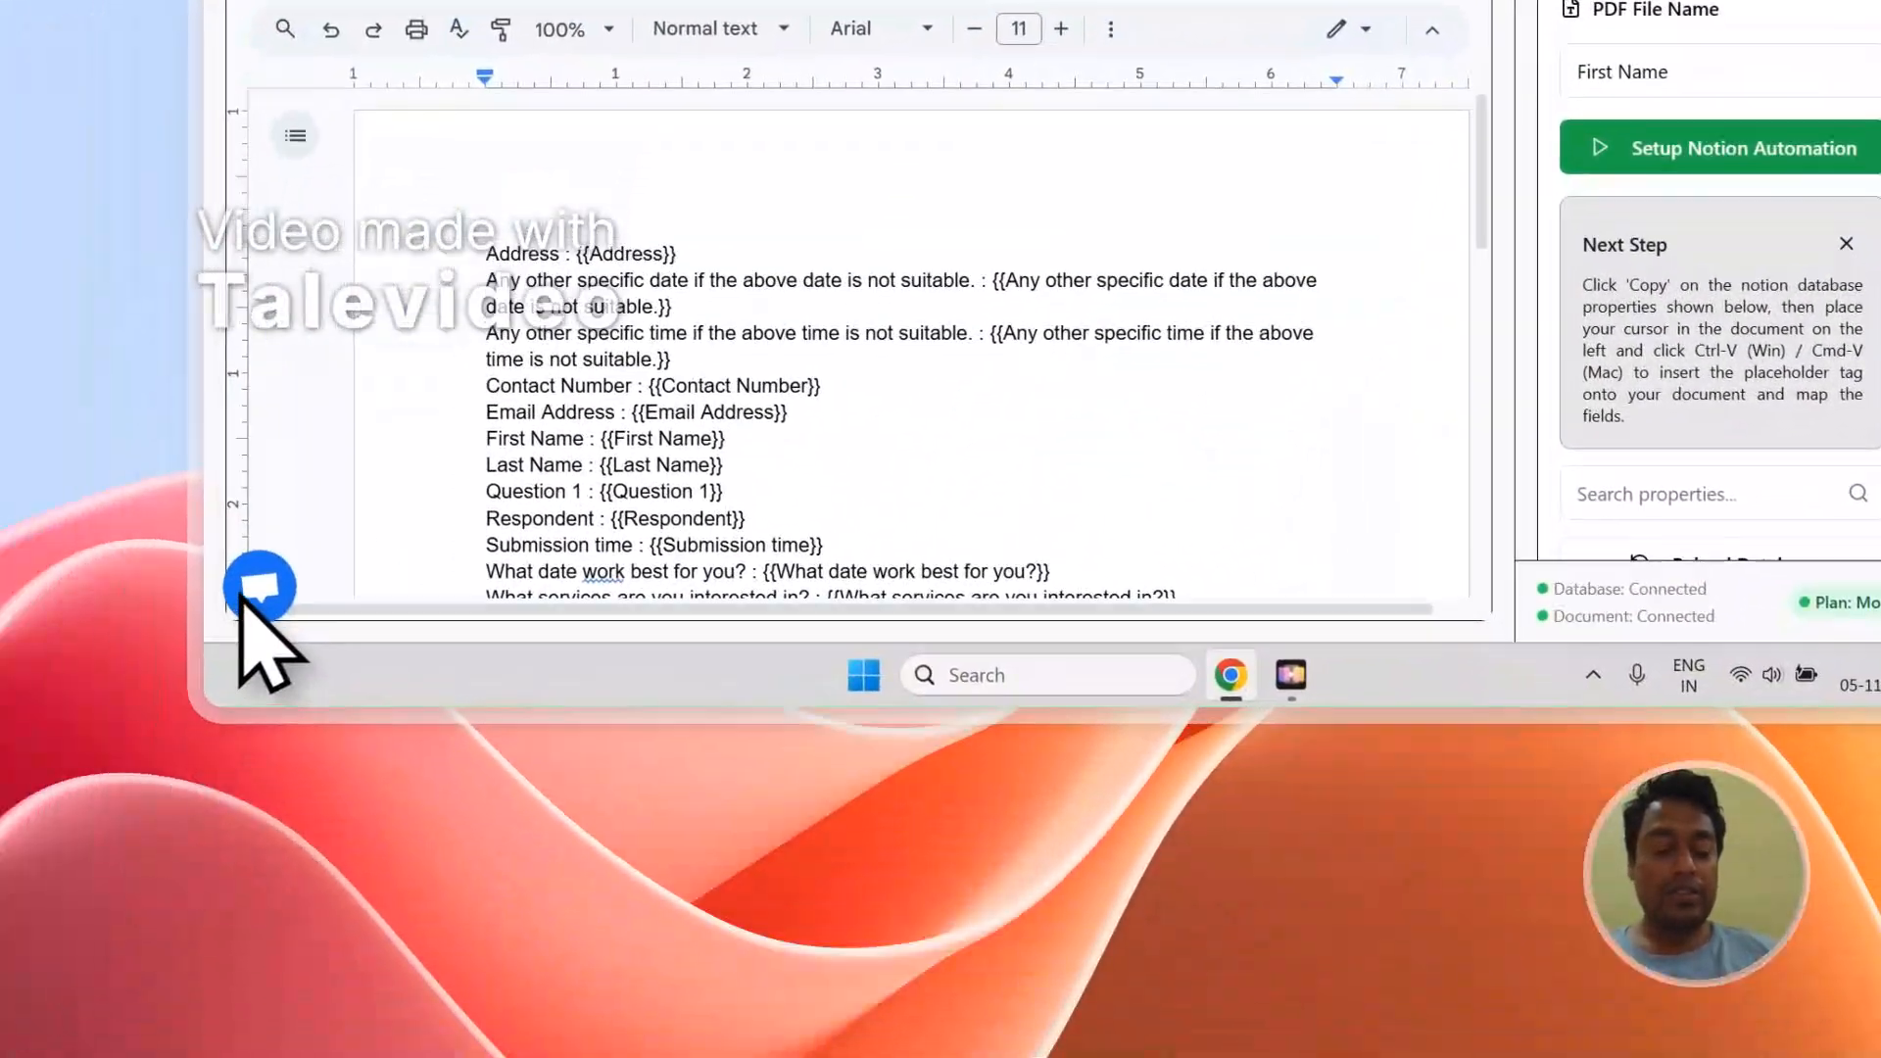
left_click(257, 587)
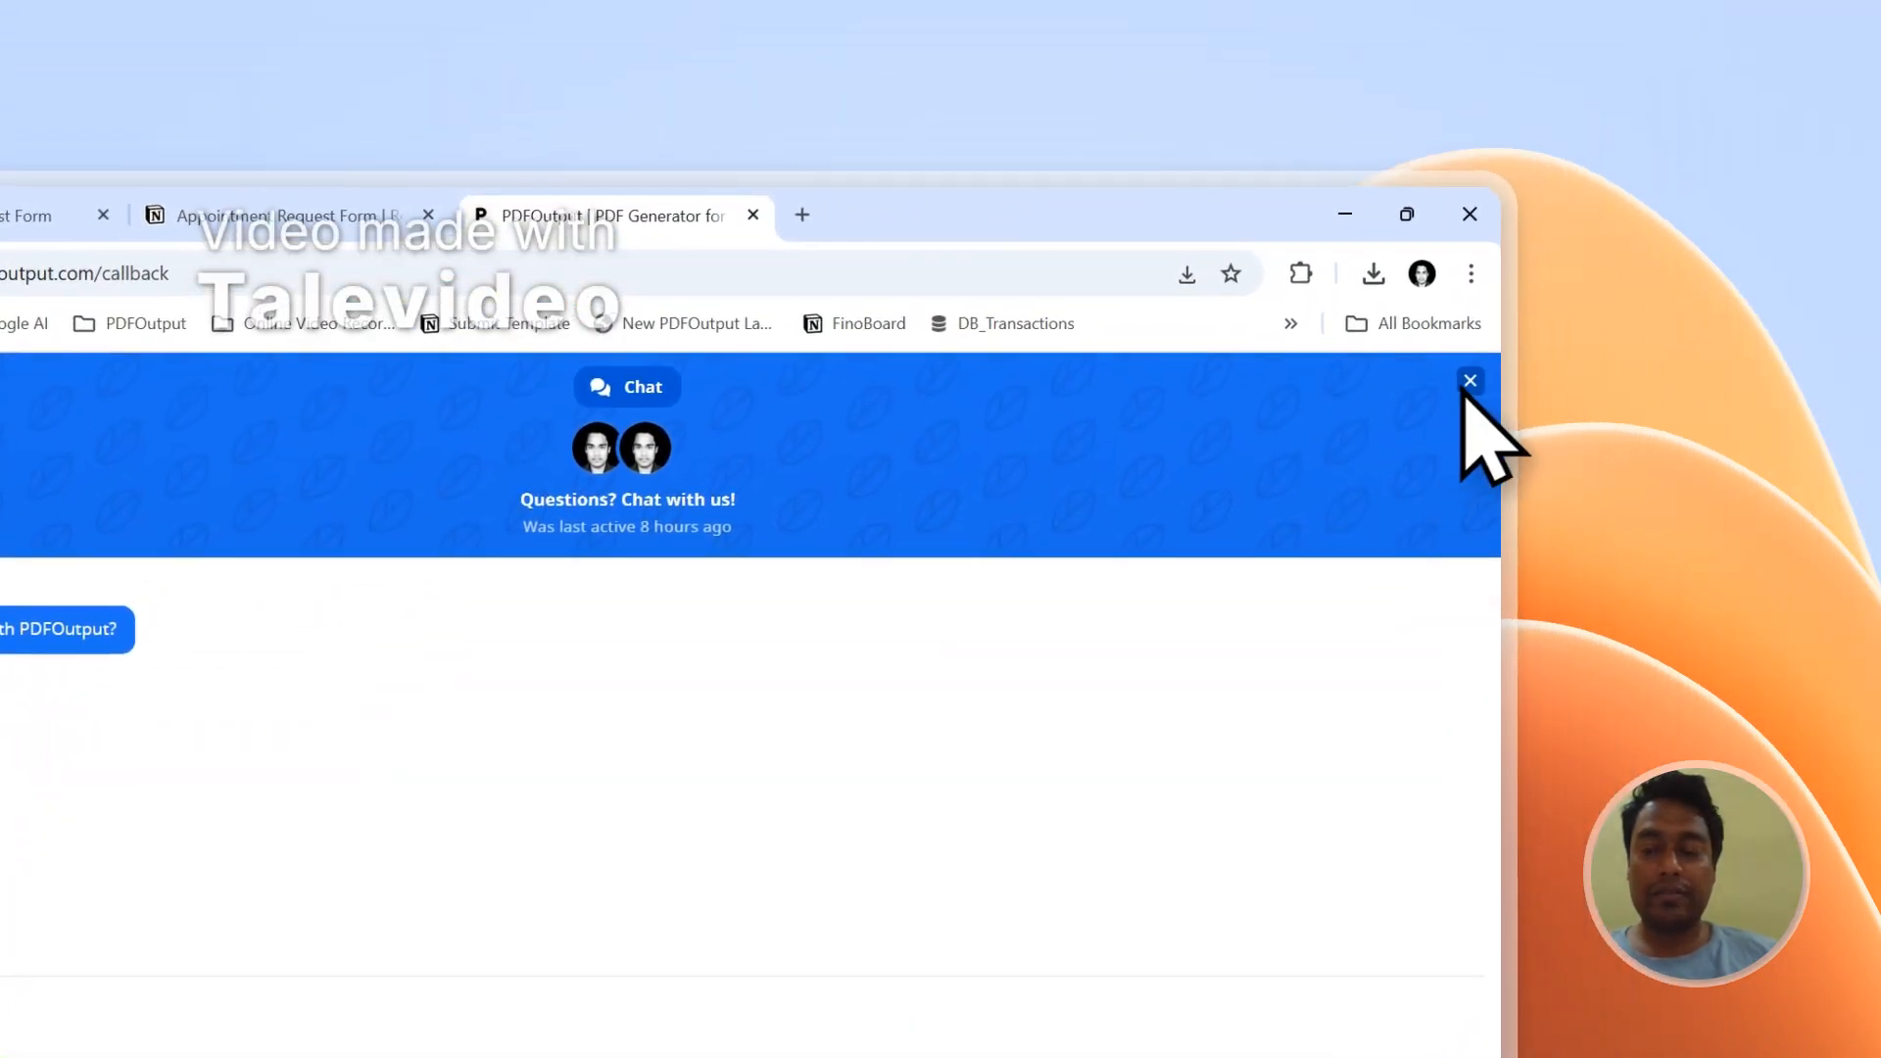
left_click(1469, 380)
Step: Sign out of the PDFOutput account
left_click(1461, 399)
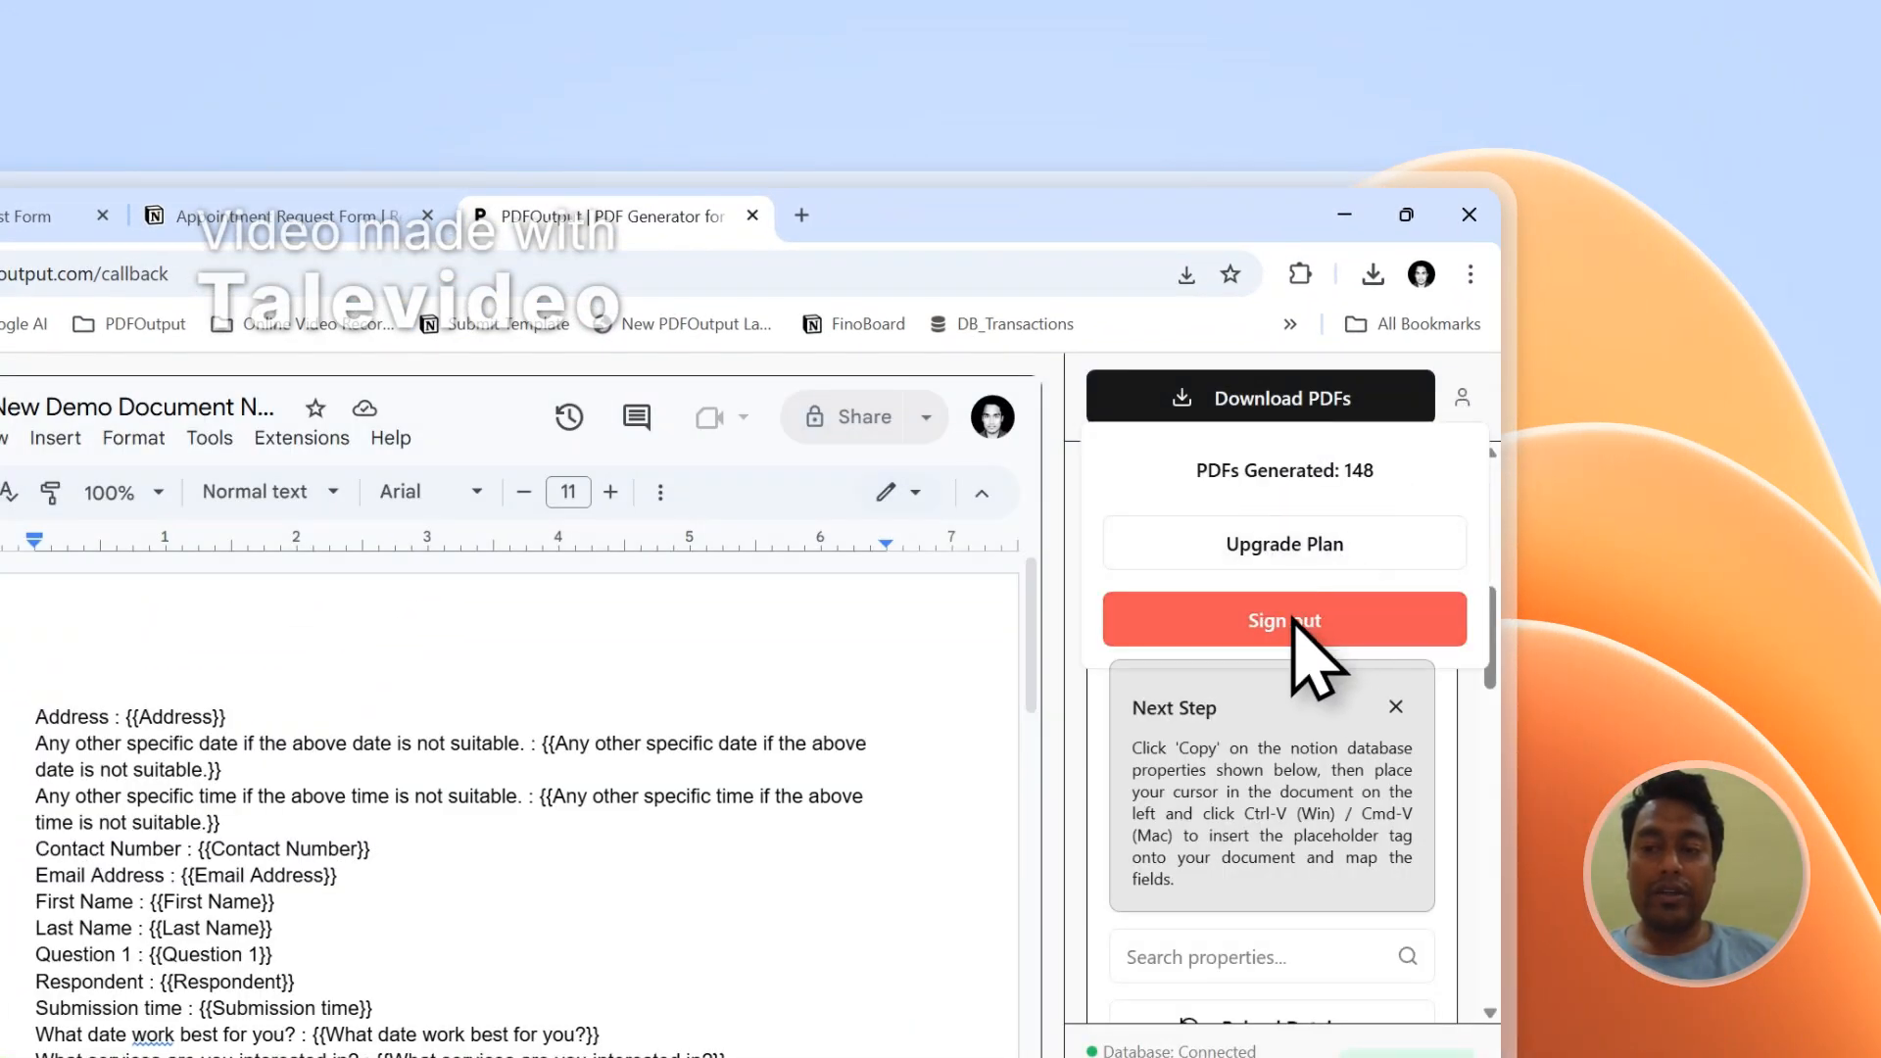
left_click(1227, 619)
Step: Open the Contact page from the PDFOutput site's footer and view its Send Message form
left_click_drag(1493, 428, 1497, 754)
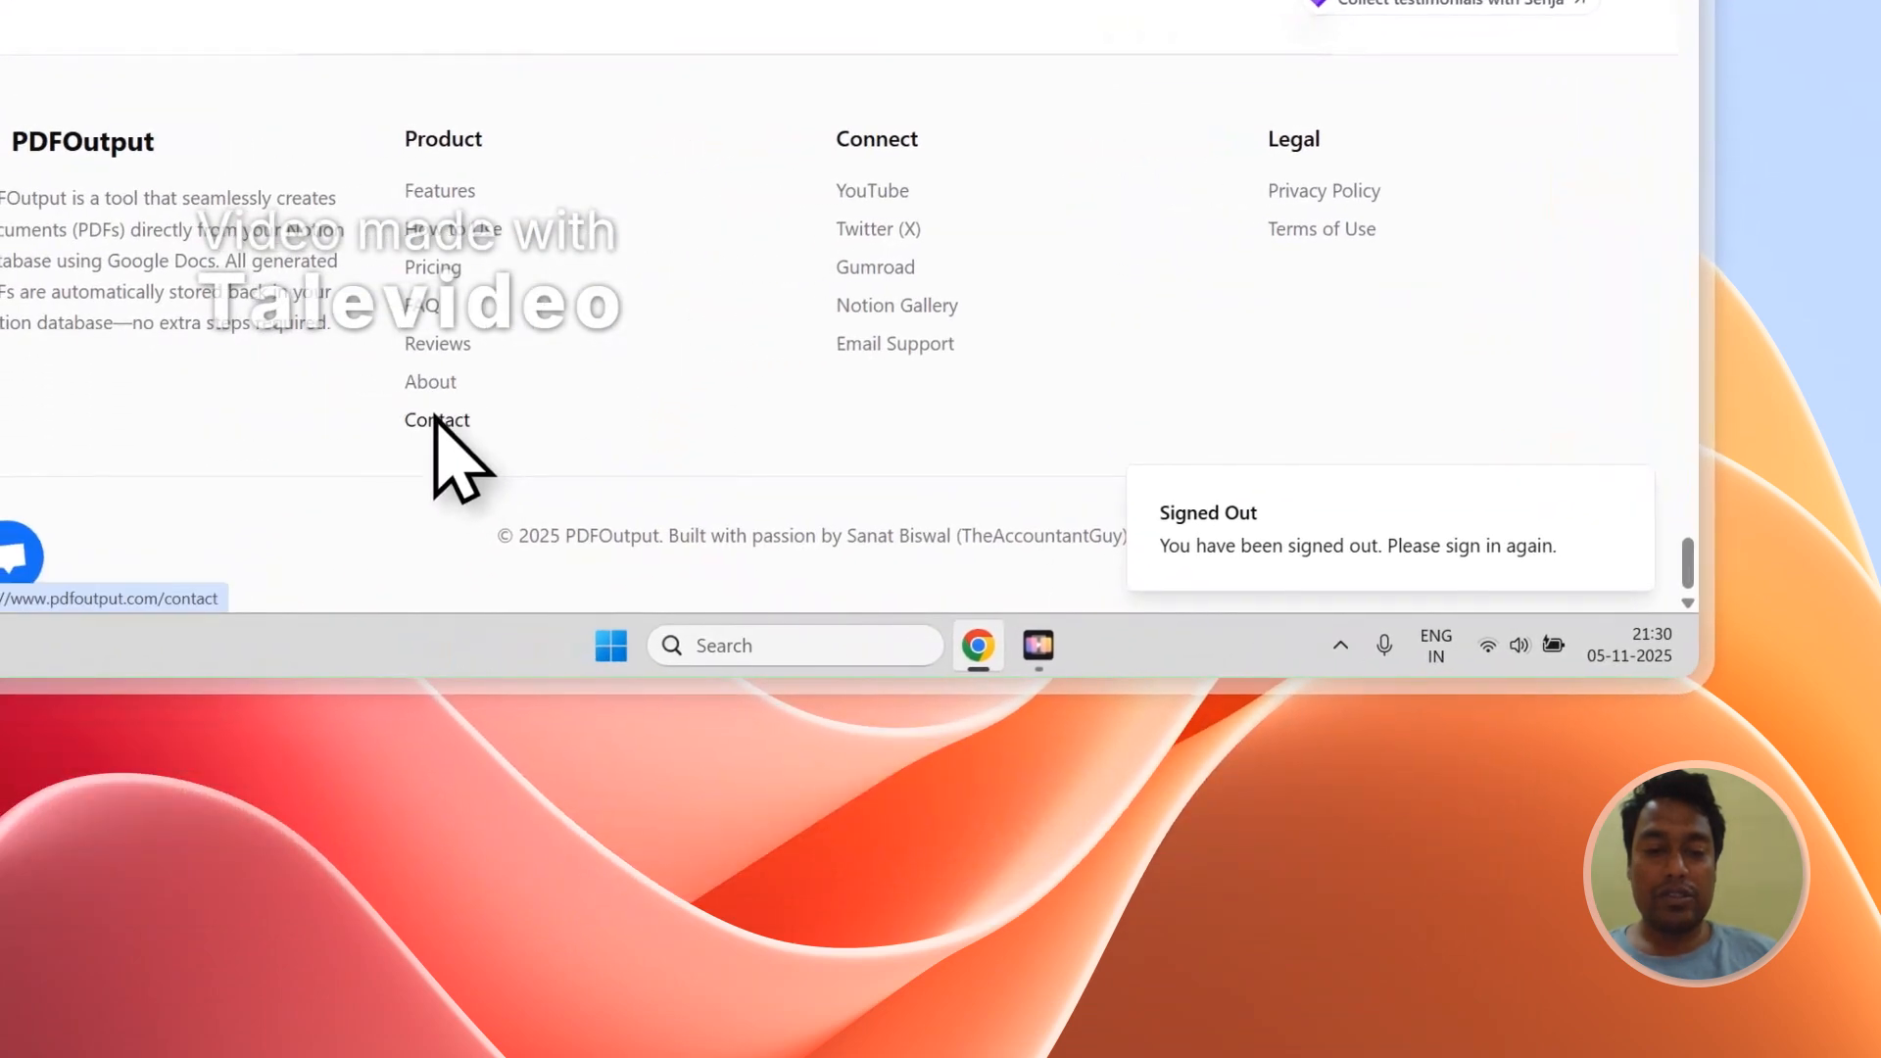
left_click(421, 422)
scroll(514, 284, "down", 2)
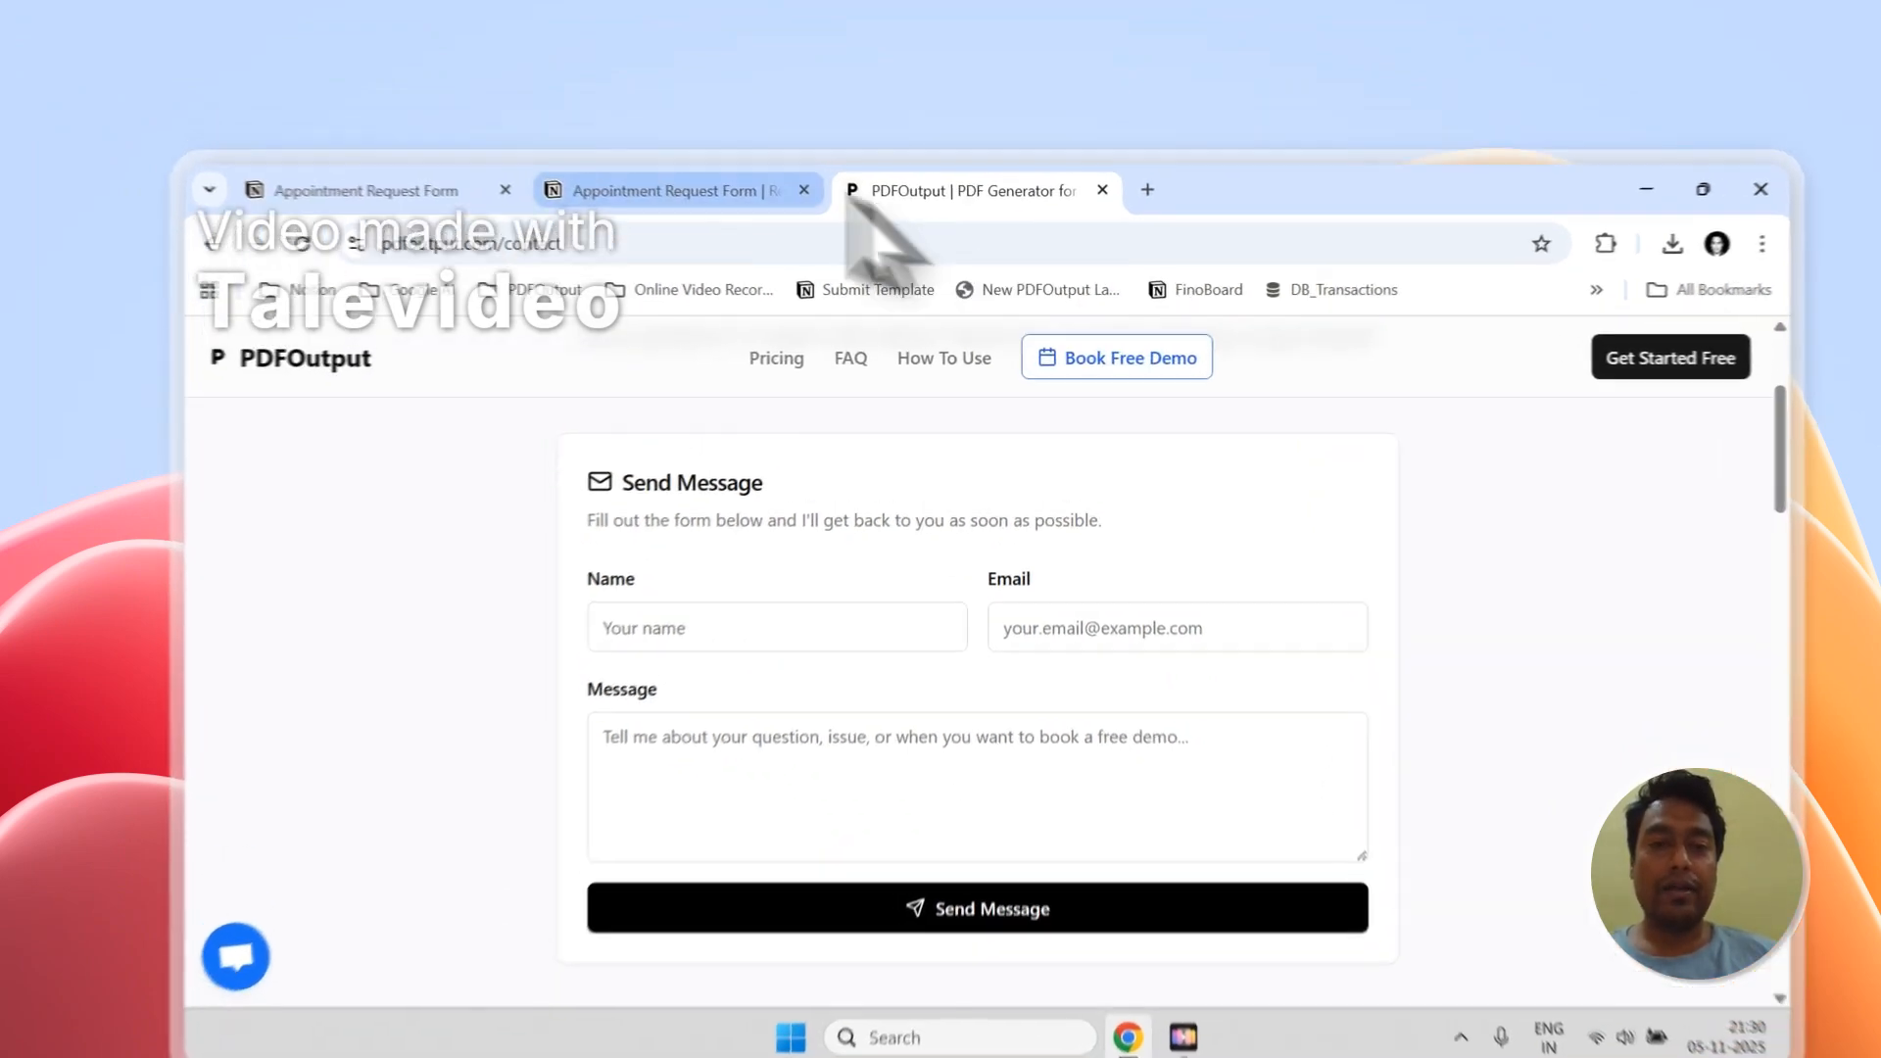
Step: Return to the Appointment Request Form responses in Notion and check the GeneratePDF status of the two blank rows
left_click(744, 143)
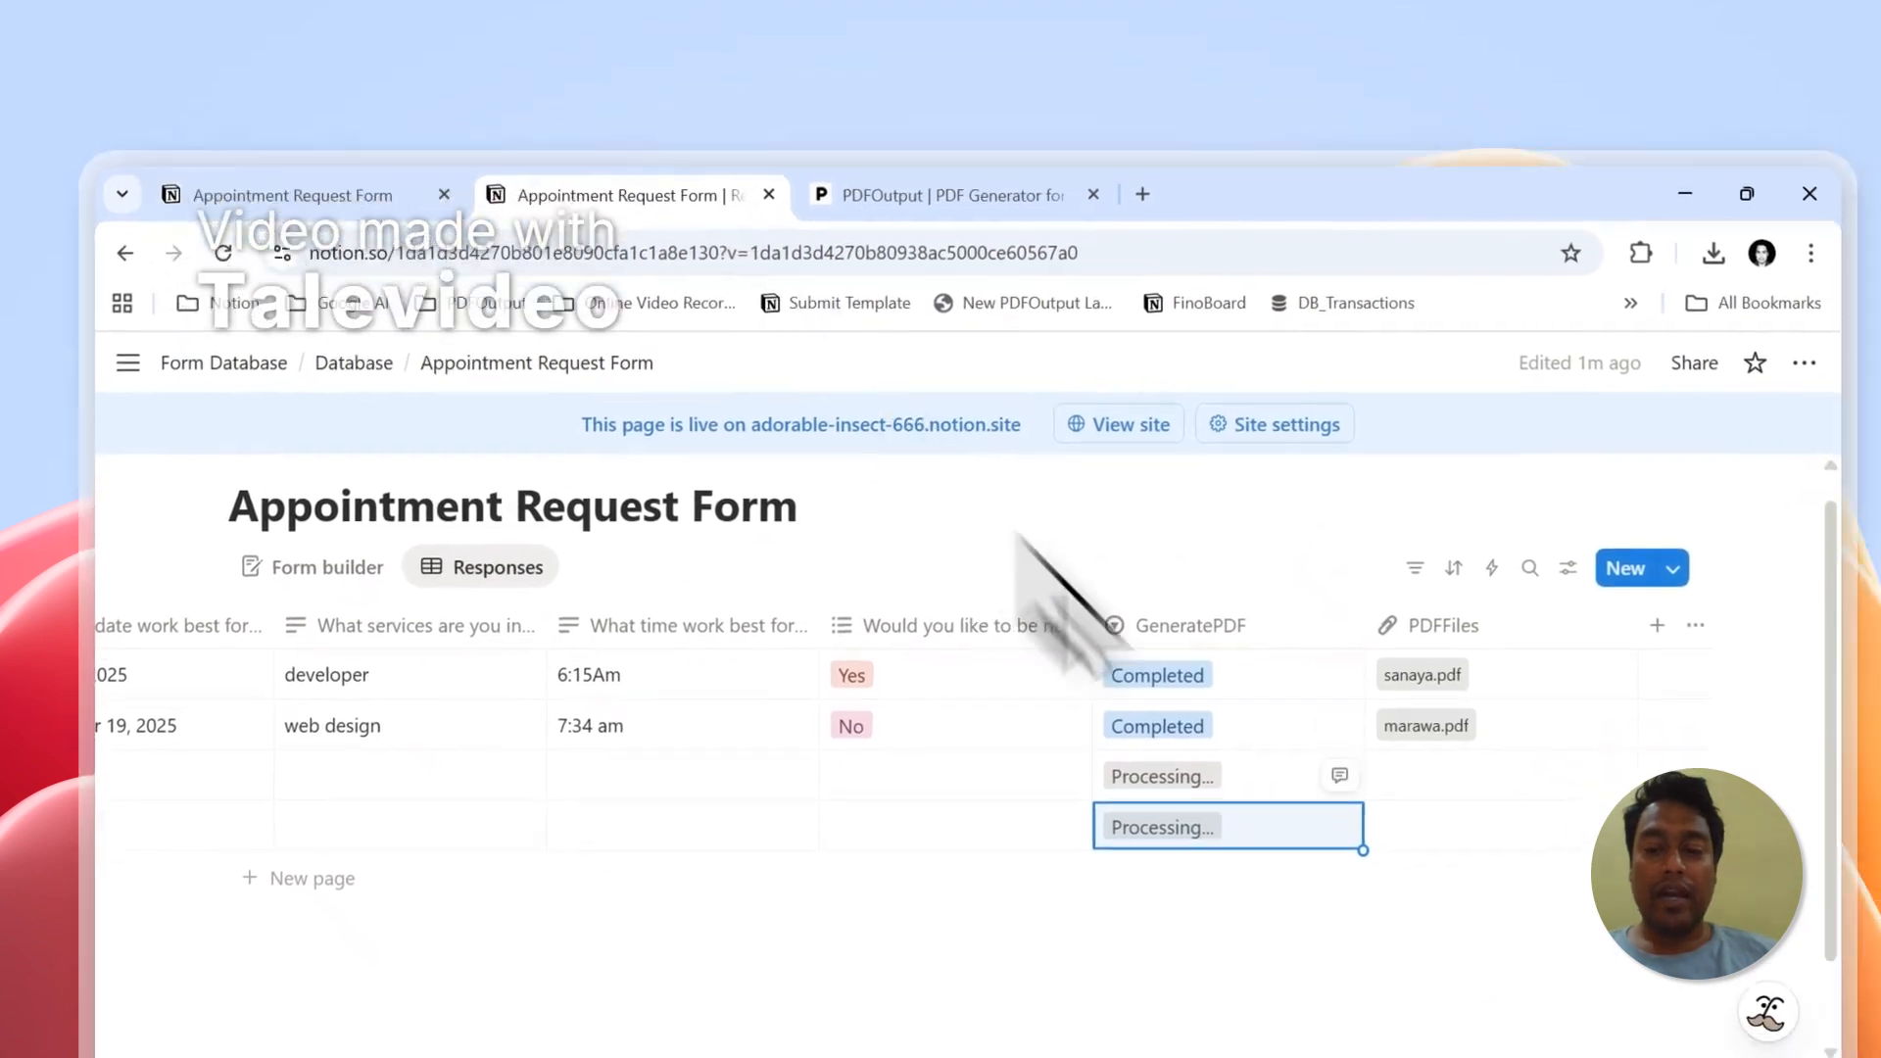